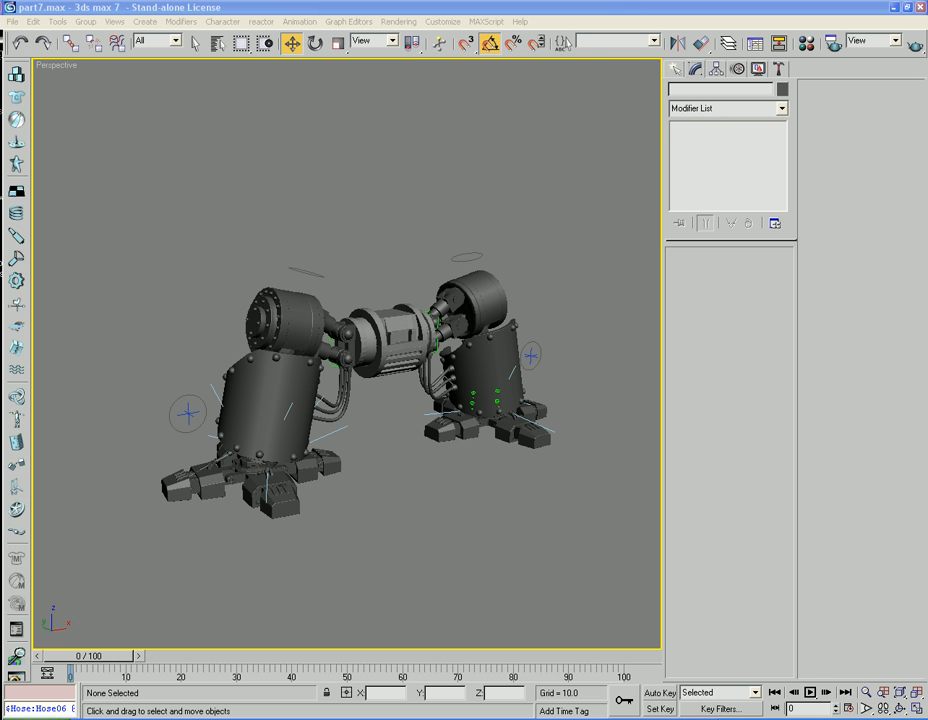
Examine the legs and the central pelvis assembly from several angles, with the pelvis_inner object selected.
middle_click_drag(368, 182, 368, 184)
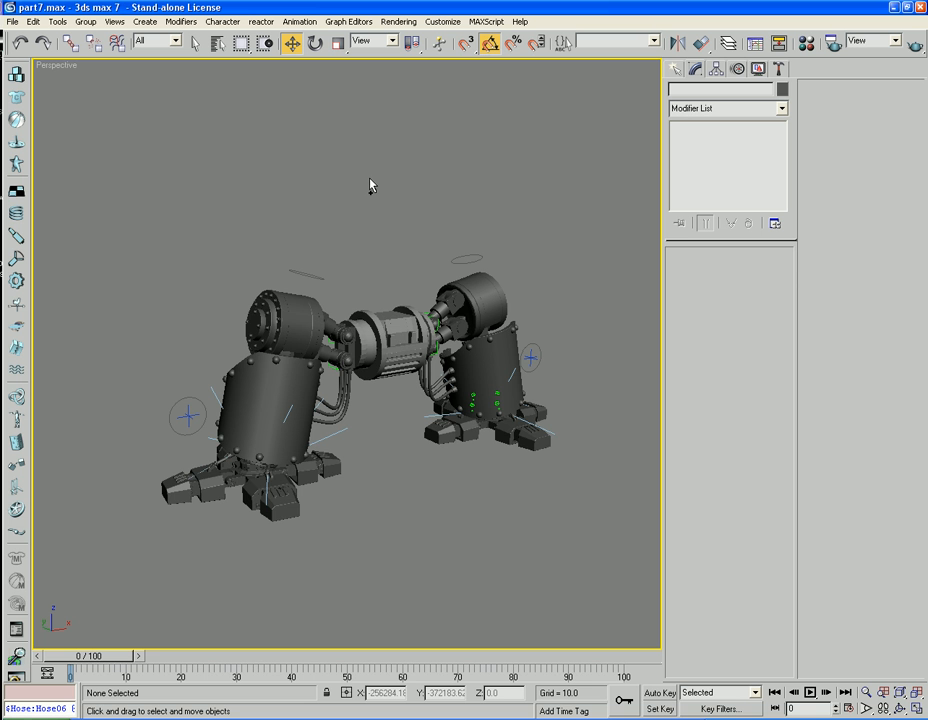
key("k")
middle_click_drag(369, 181, 375, 209, "alt")
scroll(378, 220, "down", 4)
middle_click_drag(399, 274, 383, 337)
scroll(396, 346, "up", 2)
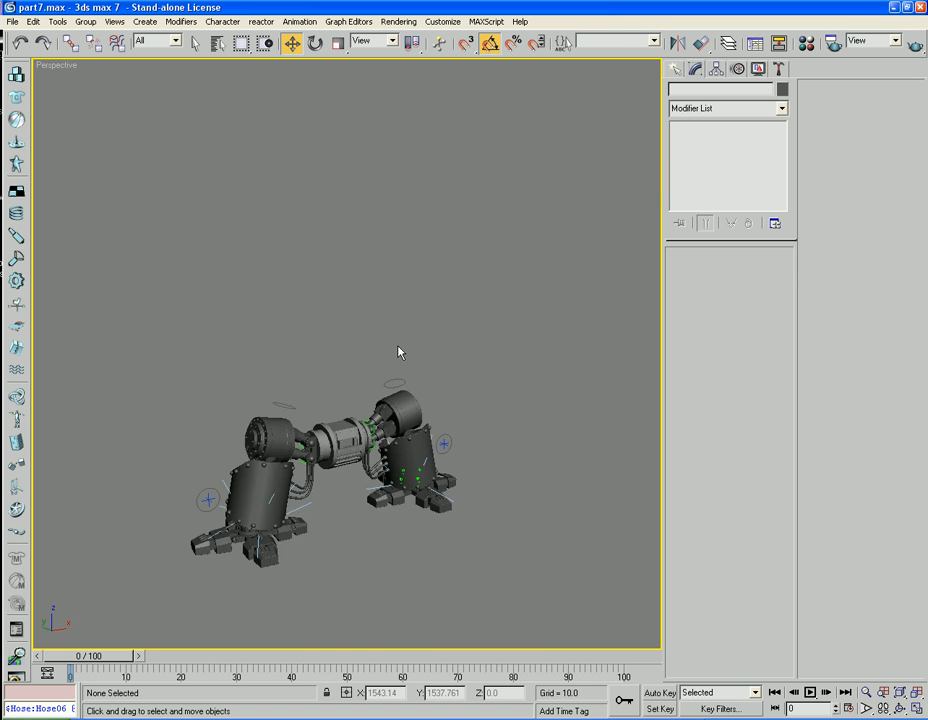
middle_click_drag(397, 404, 395, 363)
scroll(440, 371, "up", 2)
scroll(445, 372, "up", 3)
middle_click_drag(403, 452, 386, 402)
left_click(352, 330)
scroll(378, 348, "up", 4)
scroll(430, 369, "down", 2)
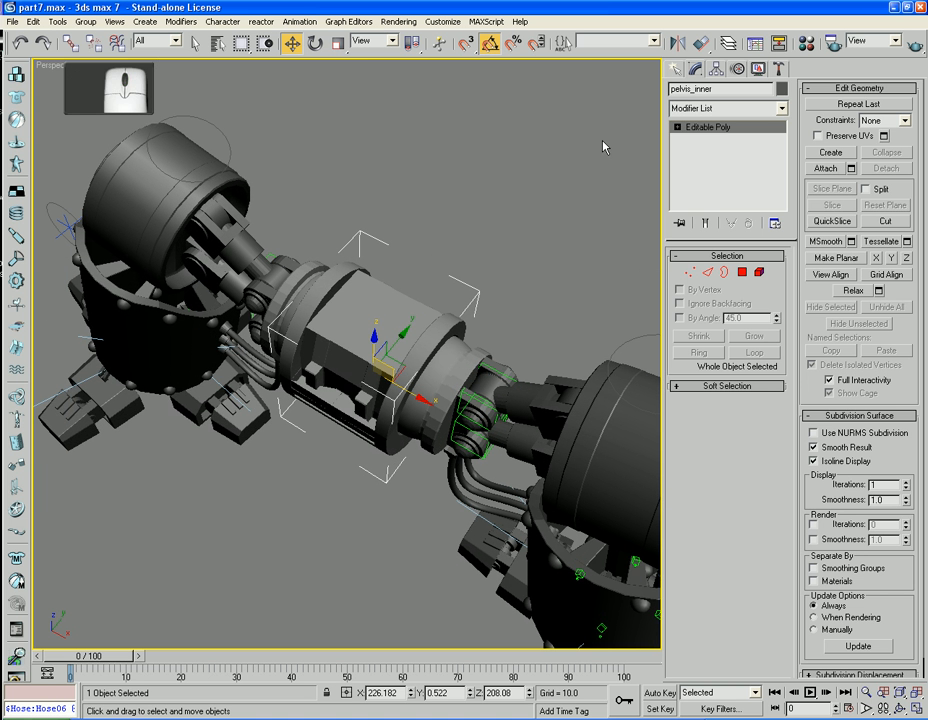
Create a cylinder with AutoGrid on the flat upper face of the pelvis, about 27.3 in radius and 15.4 high.
left_click(675, 68)
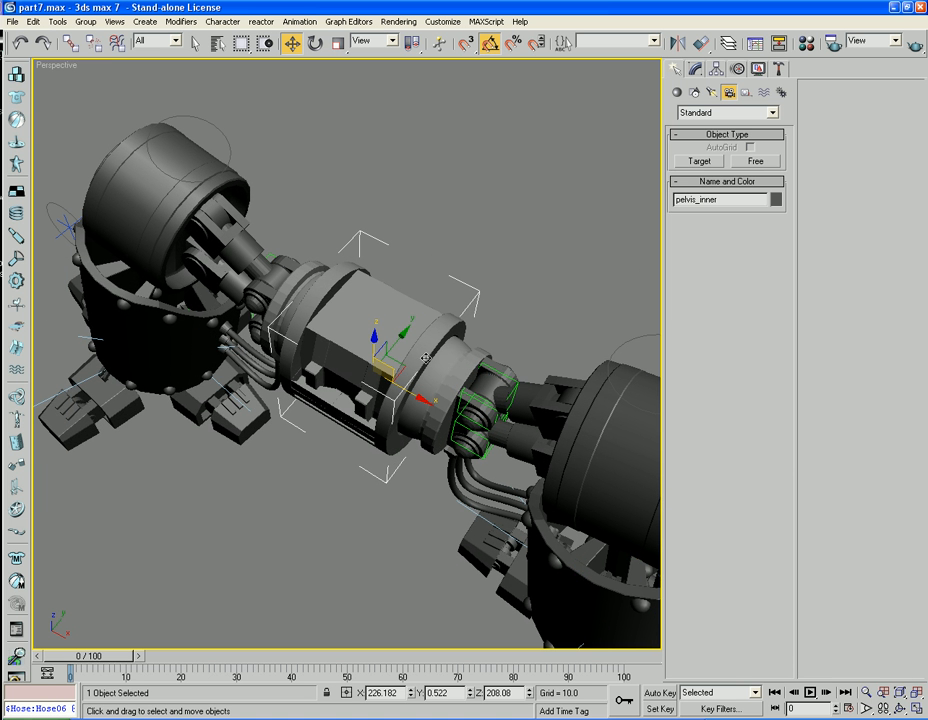
mouse_move(330, 447)
middle_mouse_down("alt")
mouse_move(346, 441)
mouse_move(338, 431)
mouse_move(346, 410)
mouse_move(338, 456)
middle_mouse_up("alt")
scroll(338, 456, "up", 4)
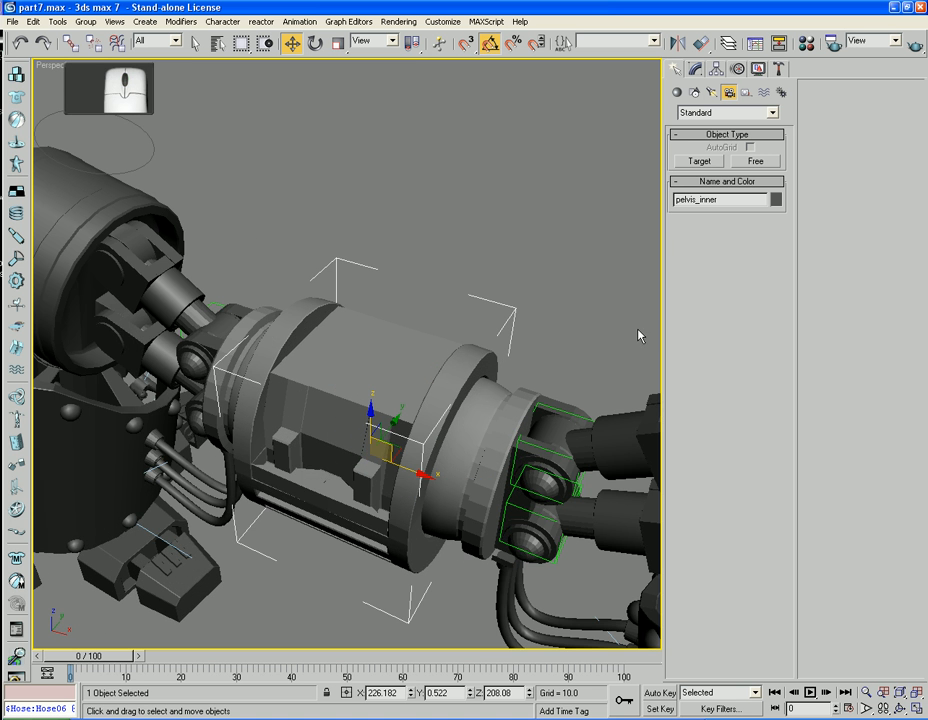
left_click(677, 92)
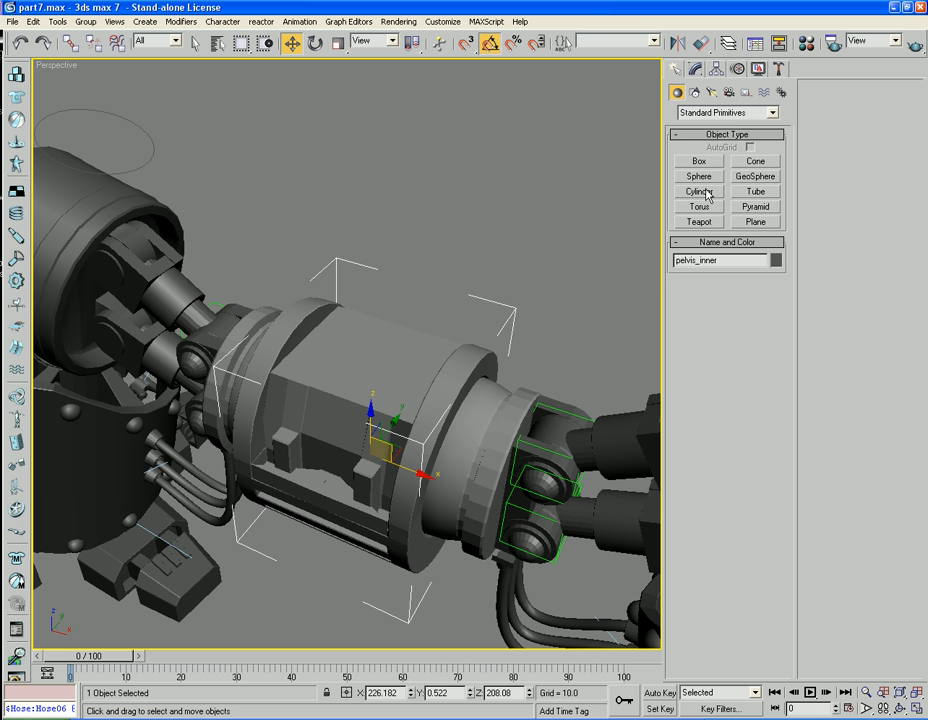
left_click(706, 193)
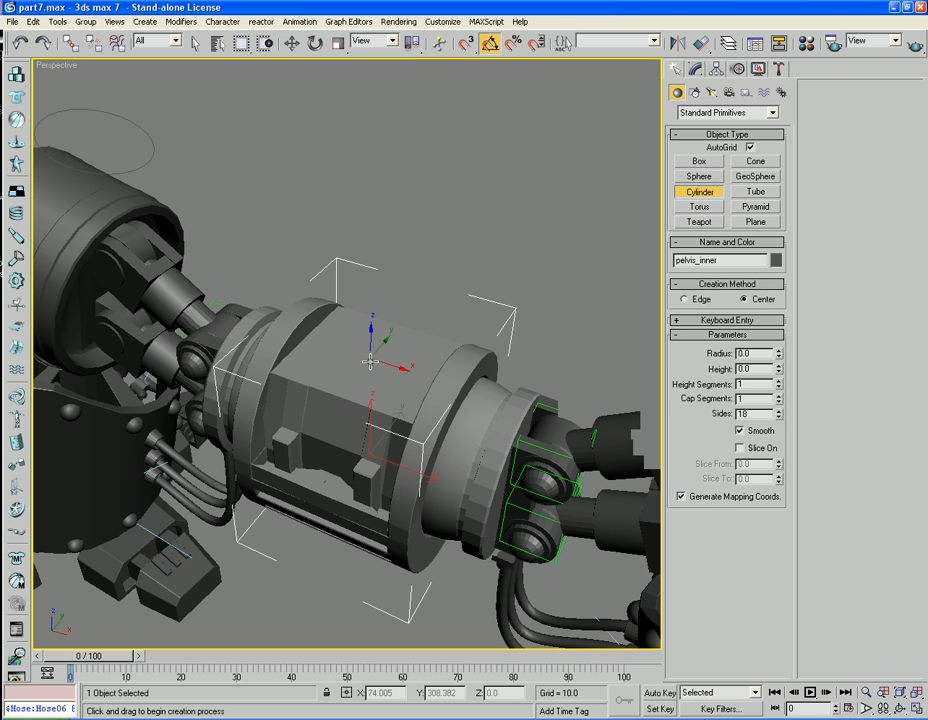
left_click_drag(369, 358, 370, 400)
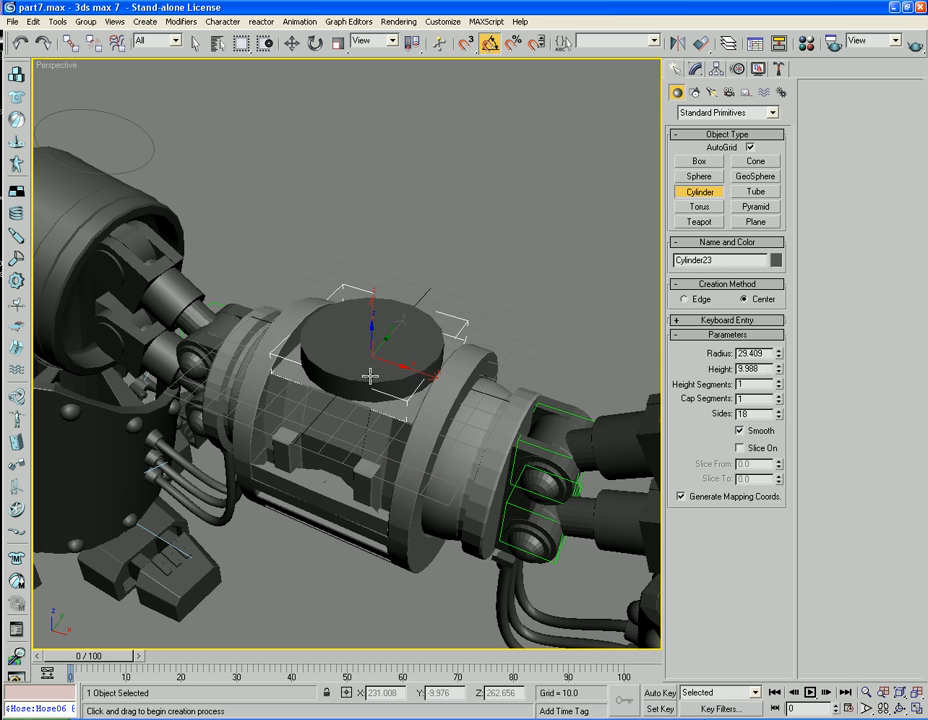
right_click(369, 355)
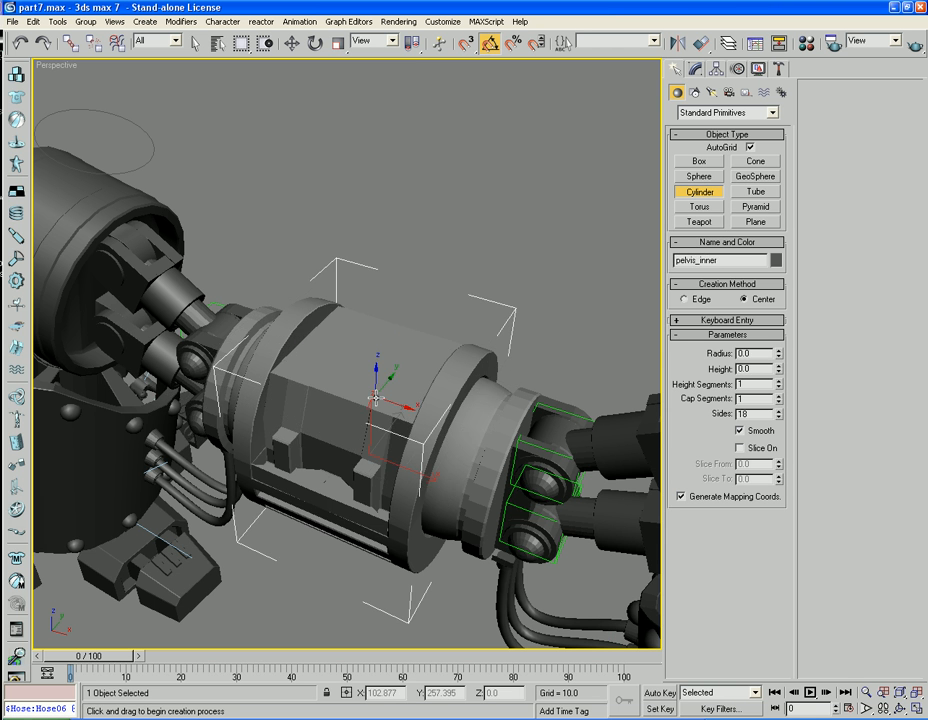
left_click_drag(369, 355, 370, 398)
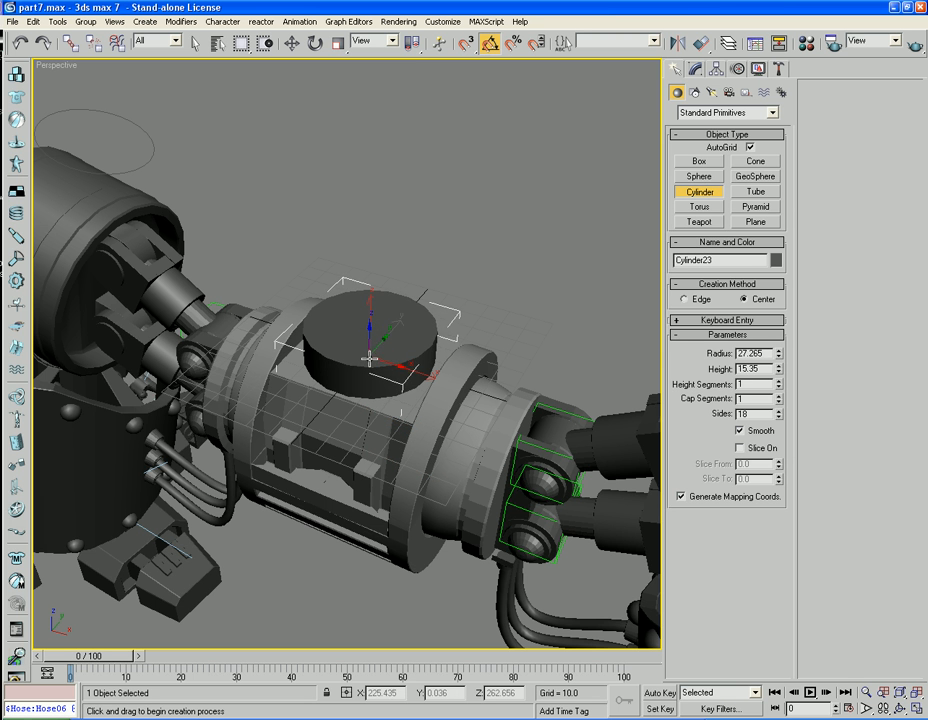
left_click(369, 356)
Display edged faces and move the cylinder in the front view to X 226.107, centring it on the pelvis.
key("w")
key("f")
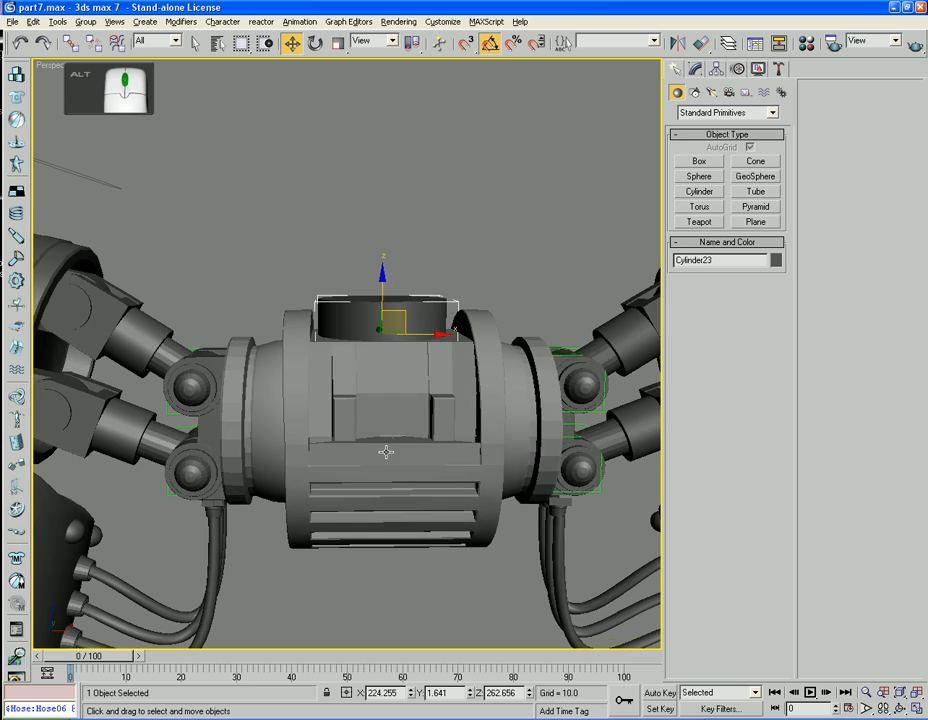
key("z")
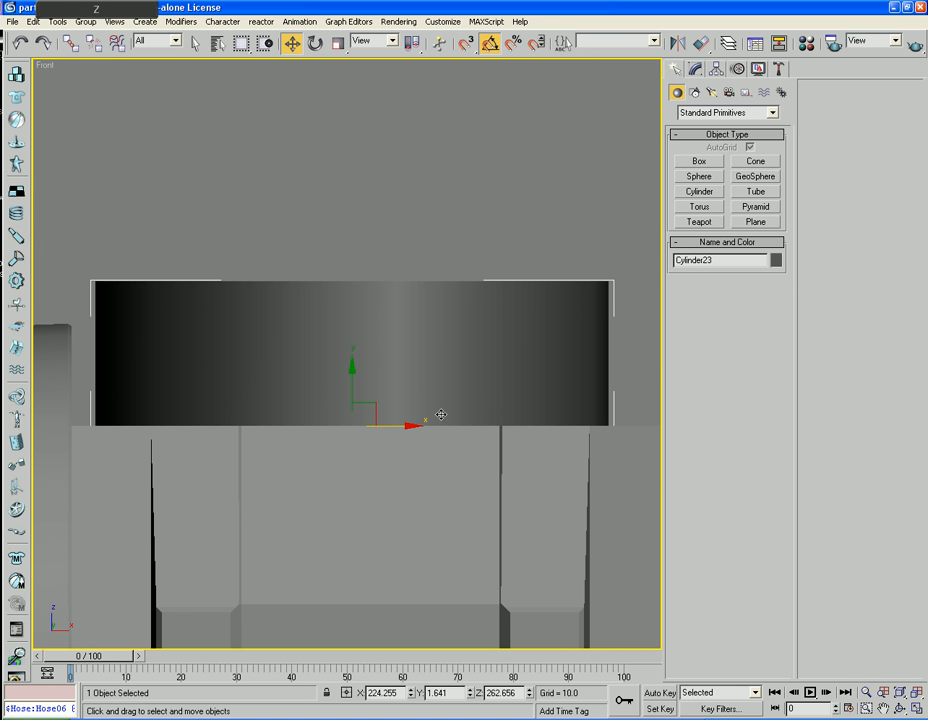
key("F4")
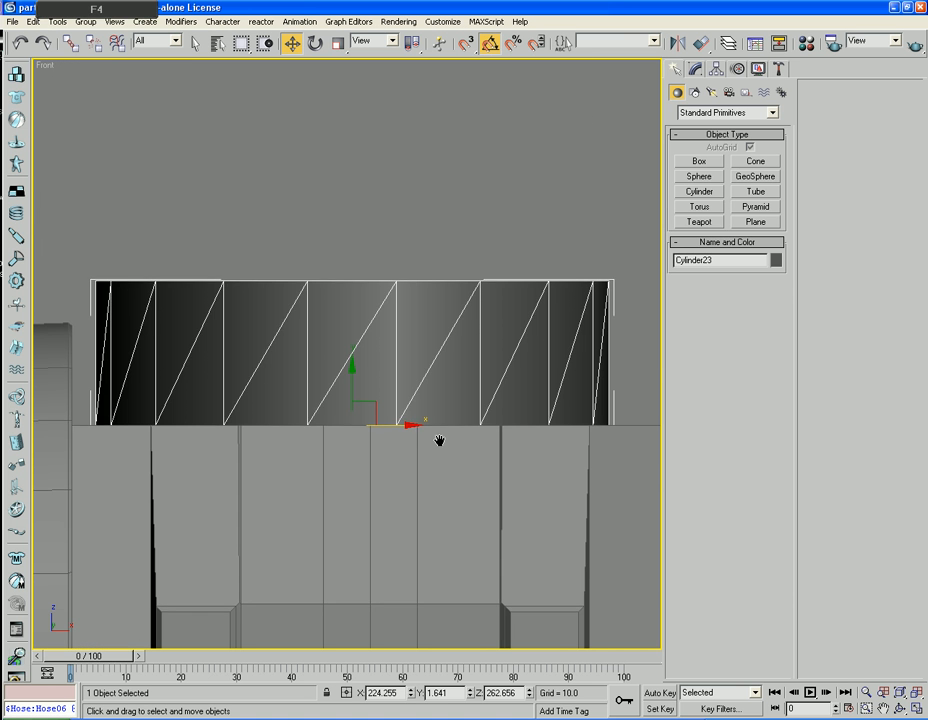
scroll(412, 428, "down", 2)
left_click_drag(384, 396, 394, 417)
scroll(396, 340, "down", 3)
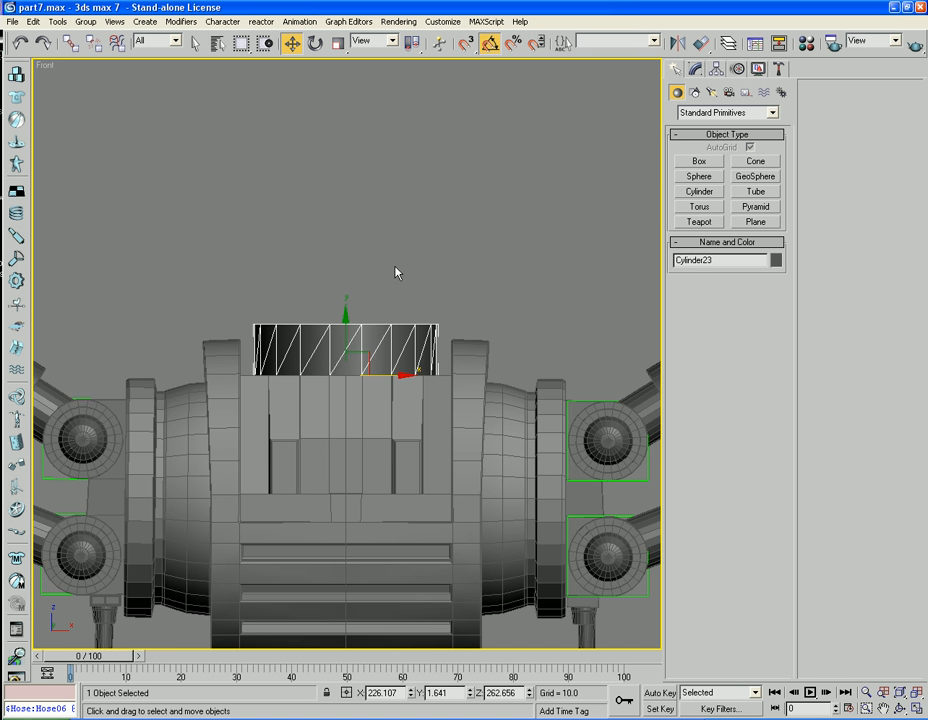
Region-select the whole pelvis assembly together with its joints, pistons and hoses.
key("p")
mouse_move(429, 253)
middle_mouse_down("alt")
mouse_move(400, 296)
mouse_move(430, 247)
middle_mouse_up("alt")
scroll(400, 296, "down", 5)
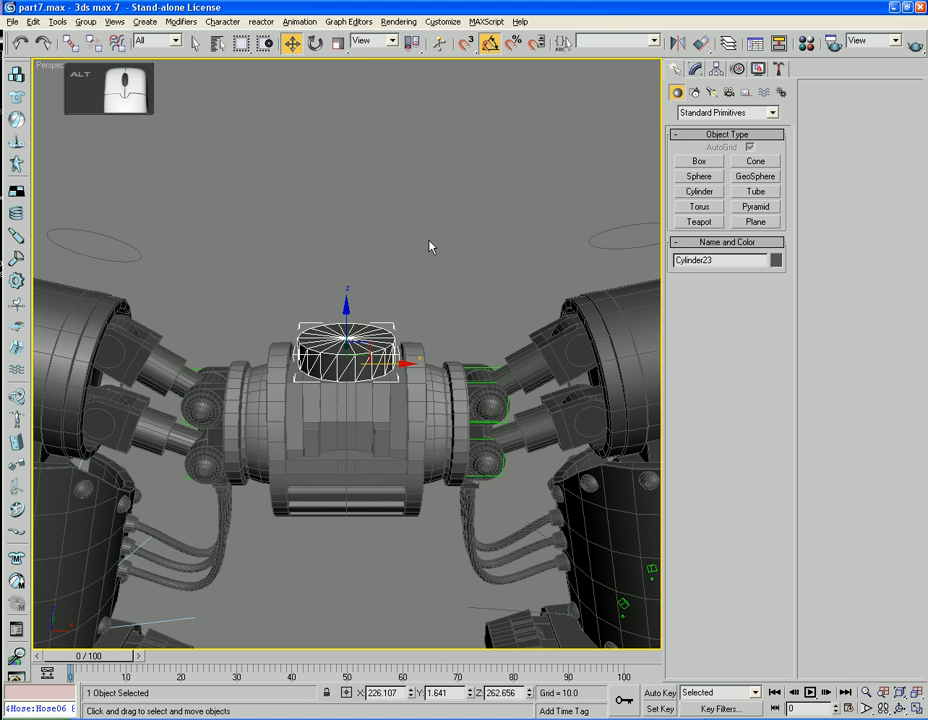
mouse_move(408, 408)
left_mouse_down()
mouse_move(223, 562)
mouse_move(207, 600)
left_mouse_up()
right_click(330, 387)
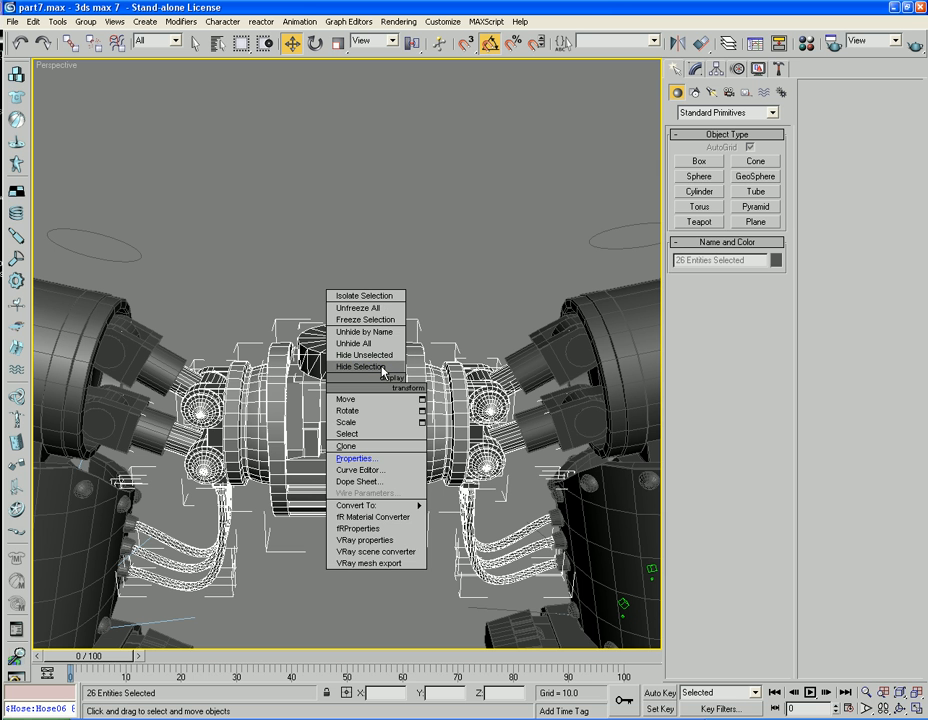
left_click(381, 239)
Remove Hip_Bottom_Dummy, Hip_Top_Dummy, Hip_Bottom_Dummy01 and Hip_Top_Dummy01 from the selection by name.
key("h")
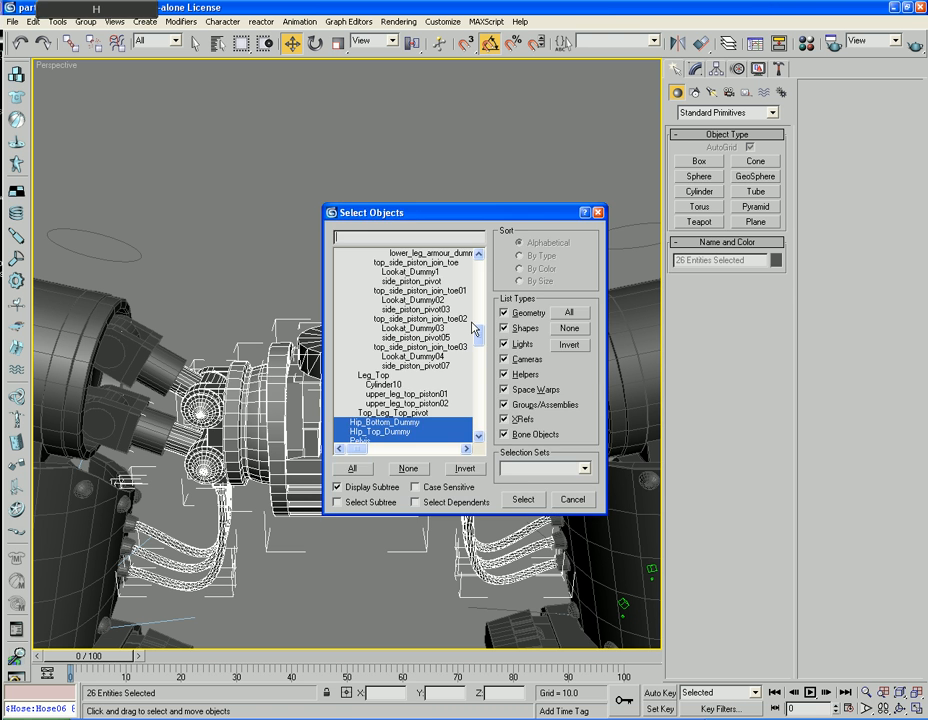
left_click(395, 424, "ctrl")
left_click(401, 431, "ctrl")
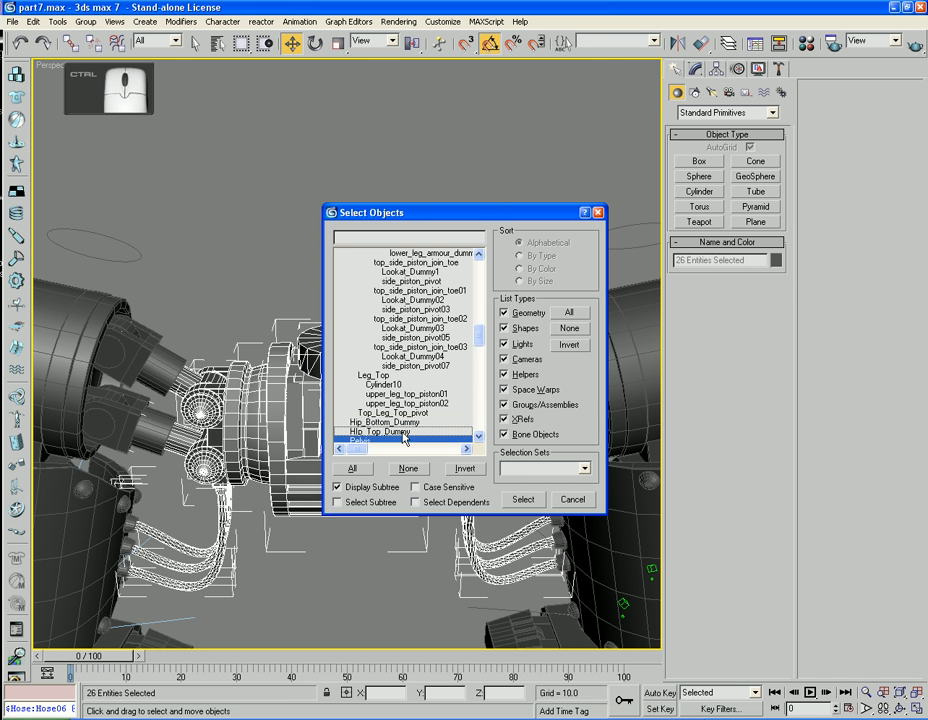
left_click_drag(481, 336, 485, 434)
left_click(418, 387, "ctrl")
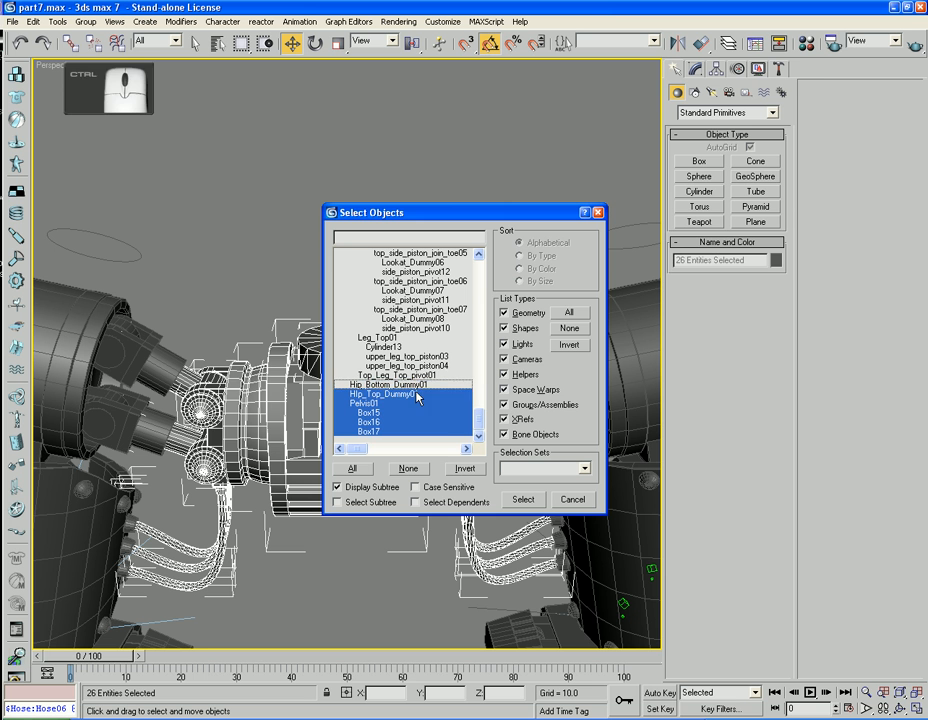
left_click(410, 394, "ctrl")
left_click_drag(481, 420, 483, 358)
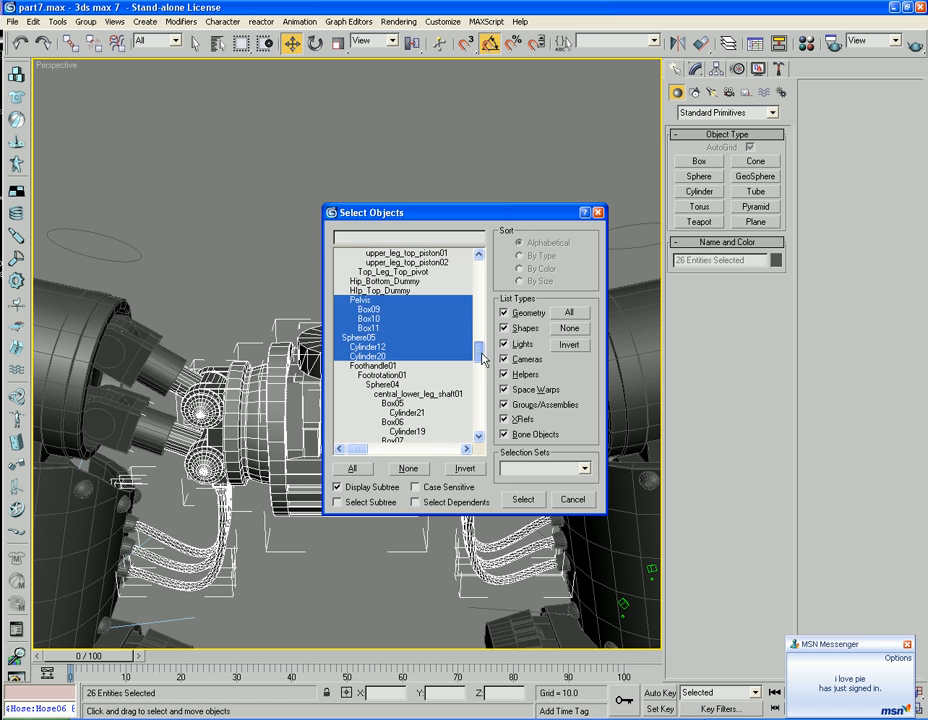
left_click(524, 499)
Hide all unselected objects so only the pelvis assembly stays in view, and clear the selection.
right_click(326, 432)
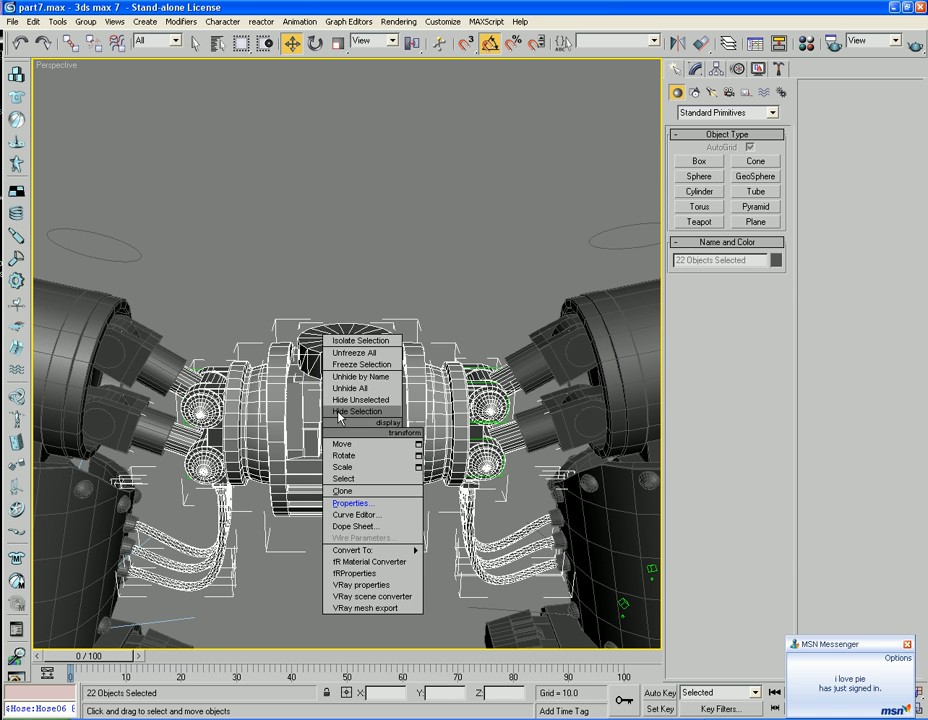
left_click(341, 399)
left_click(410, 198)
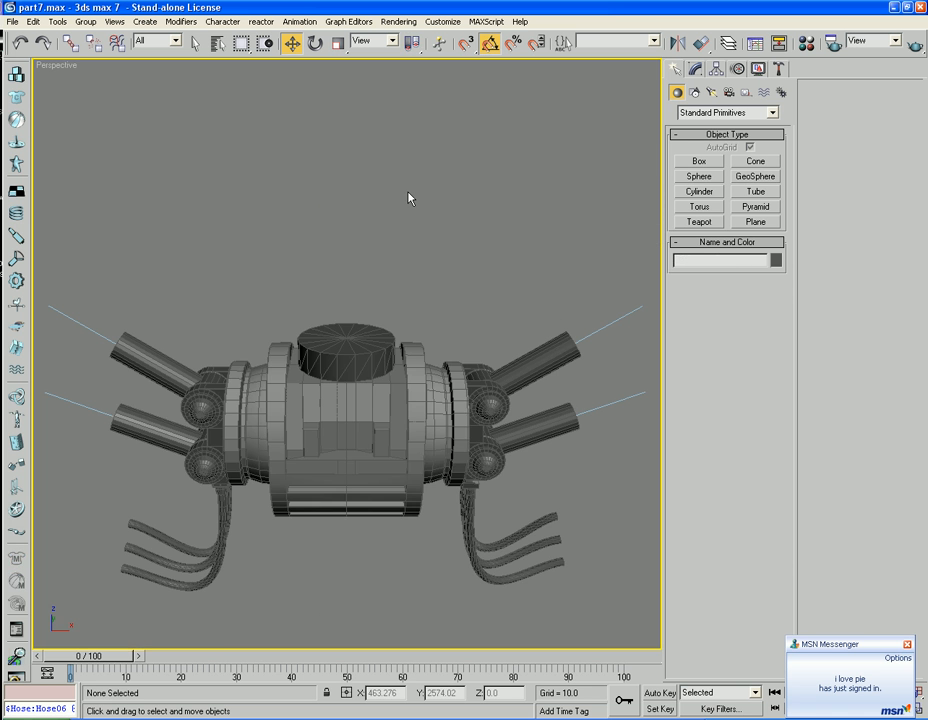
Inspect the isolated pelvis assembly and the cylinder on top of it from several angles.
scroll(410, 198, "down", 4)
scroll(410, 198, "up", 2)
middle_click_drag(410, 251, 372, 243, "alt")
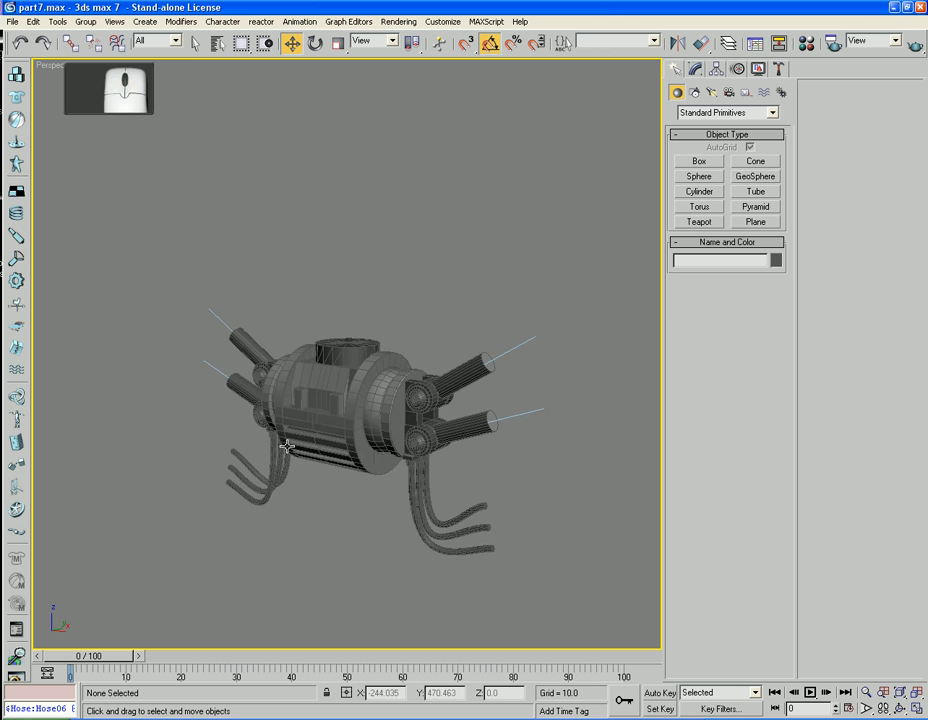
middle_click_drag(286, 446, 328, 301)
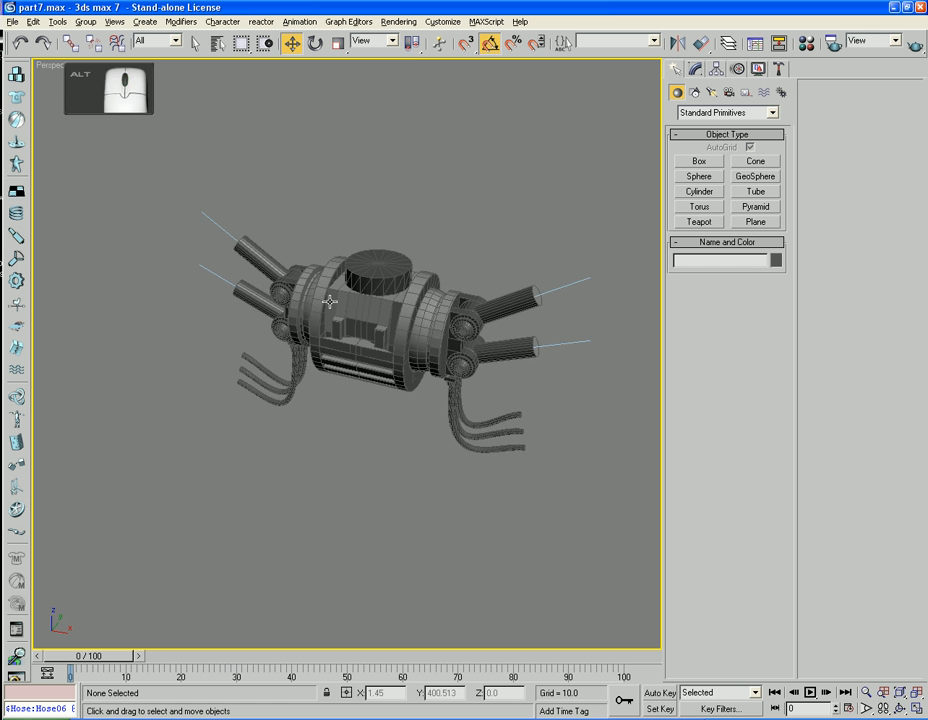
middle_click_drag(462, 300, 404, 318)
scroll(400, 303, "up", 4)
middle_click_drag(348, 286, 336, 289, "alt")
left_click_drag(336, 289, 348, 304, "alt")
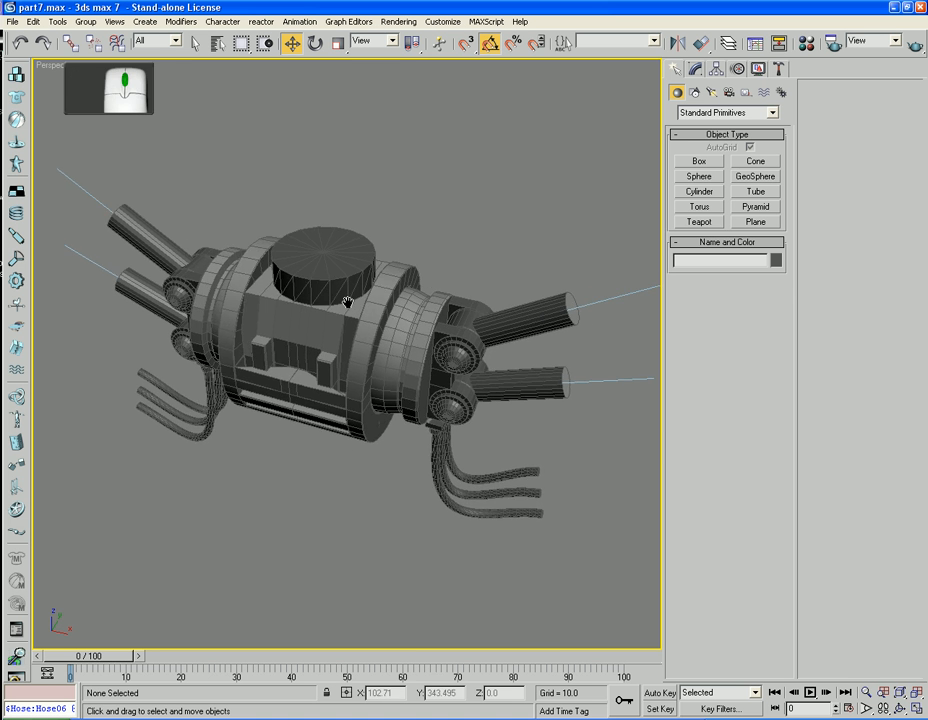
middle_click_drag(348, 304, 360, 360)
scroll(360, 358, "up", 4)
Reduce the top cylinder's radius to 24.265 and convert the cylinder to an editable poly.
left_click(354, 328)
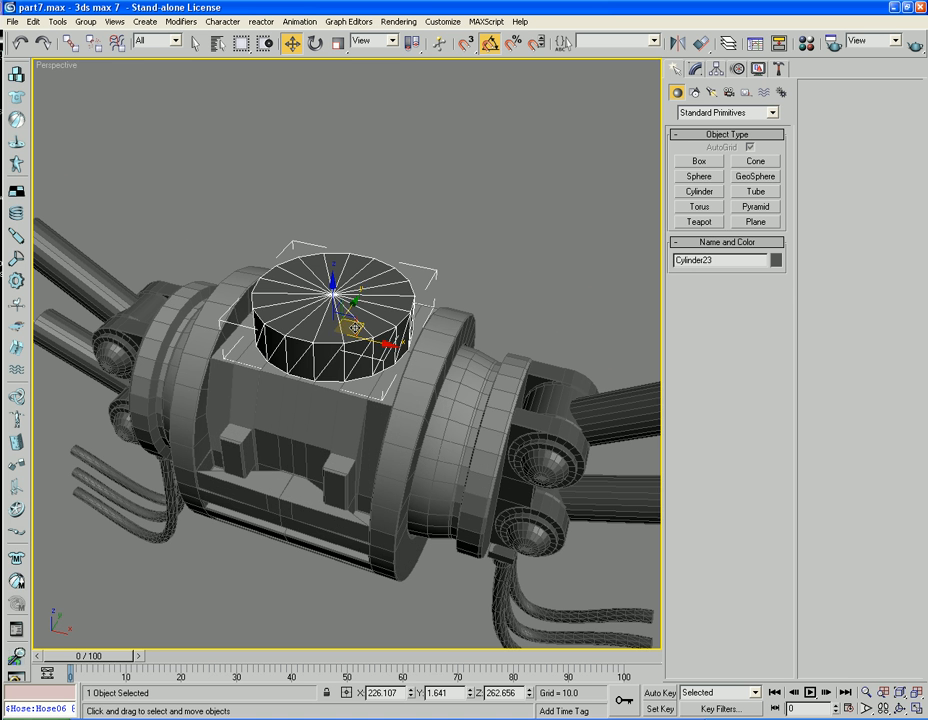
left_click(695, 70)
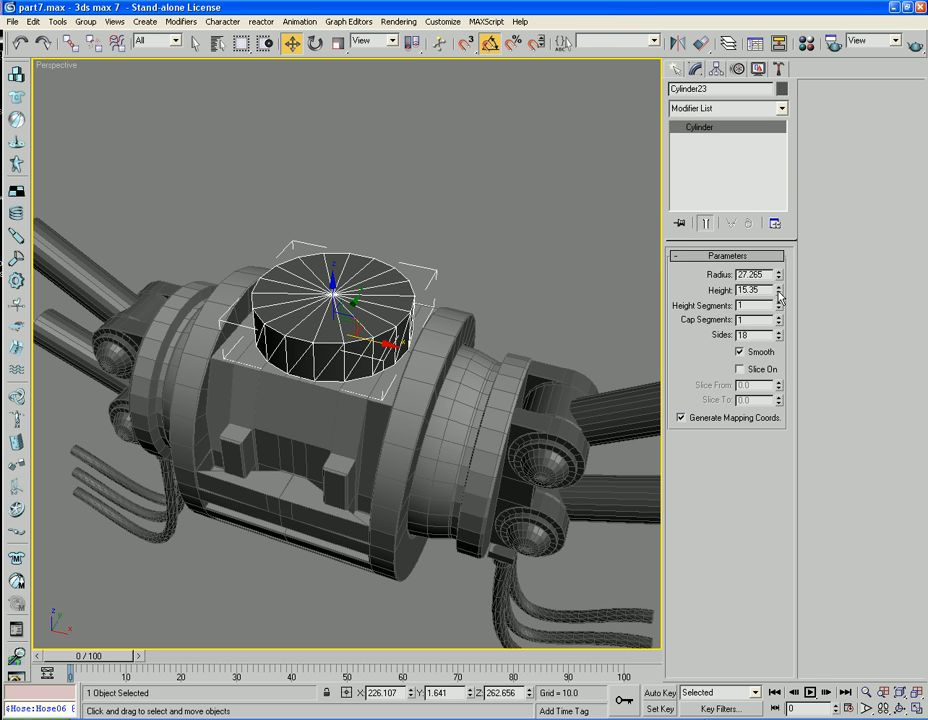
left_click_drag(779, 280, 779, 282)
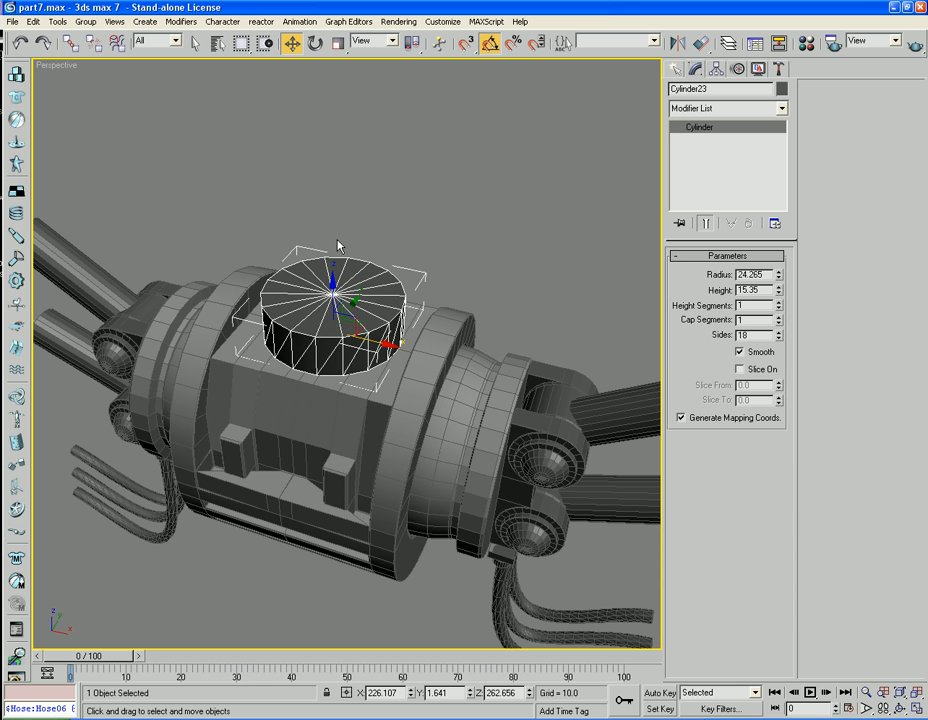
right_click(410, 288)
mouse_move(360, 410)
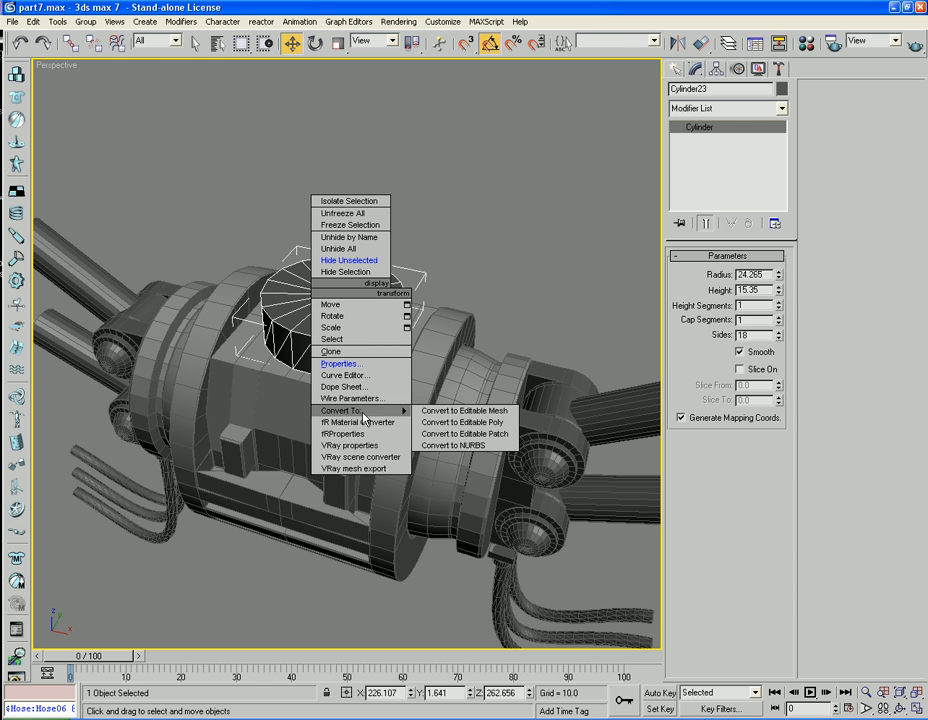
left_click(435, 423)
middle_click_drag(335, 338, 337, 323, "alt")
left_click(741, 275)
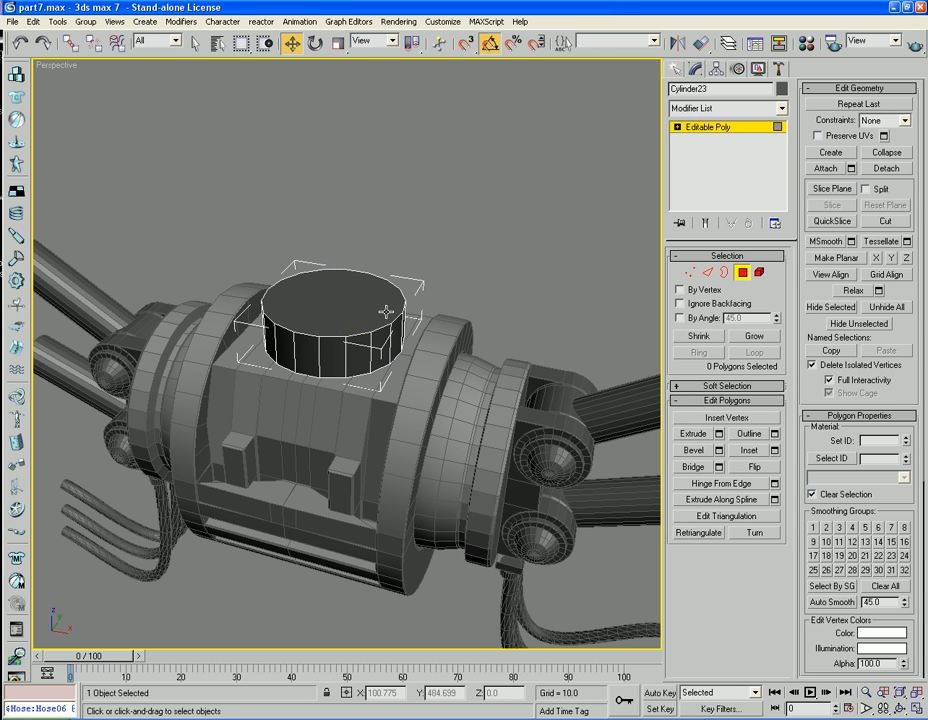
left_click(337, 304)
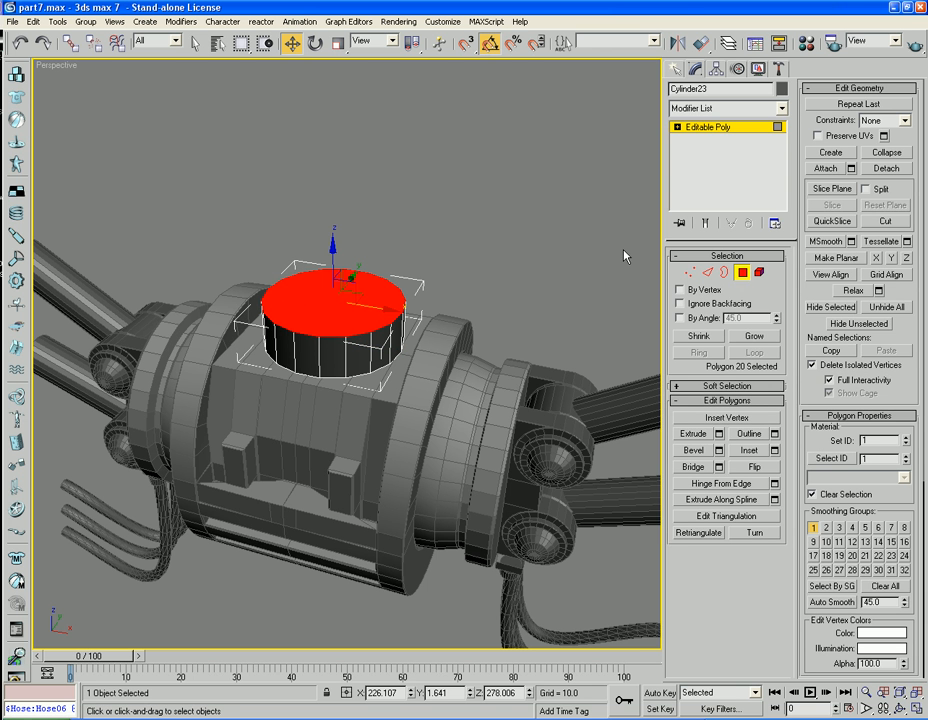
left_click(742, 274)
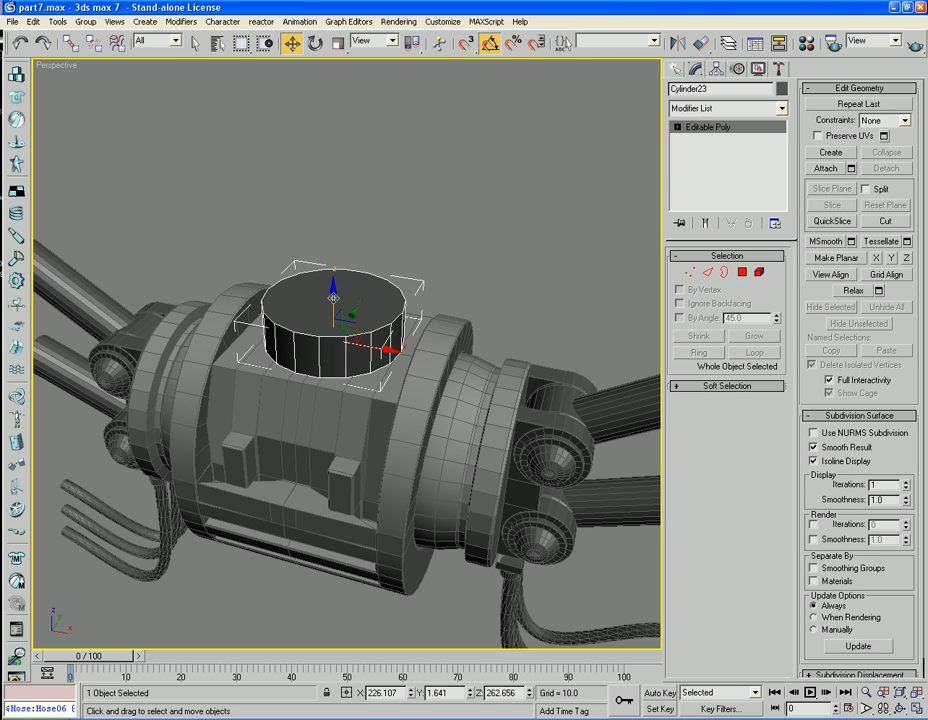
Clone the cylinder about 4 units upwards and scale the copy uniformly to about 107.5 percent.
left_click_drag(332, 295, 354, 288, "shift")
left_click(436, 426)
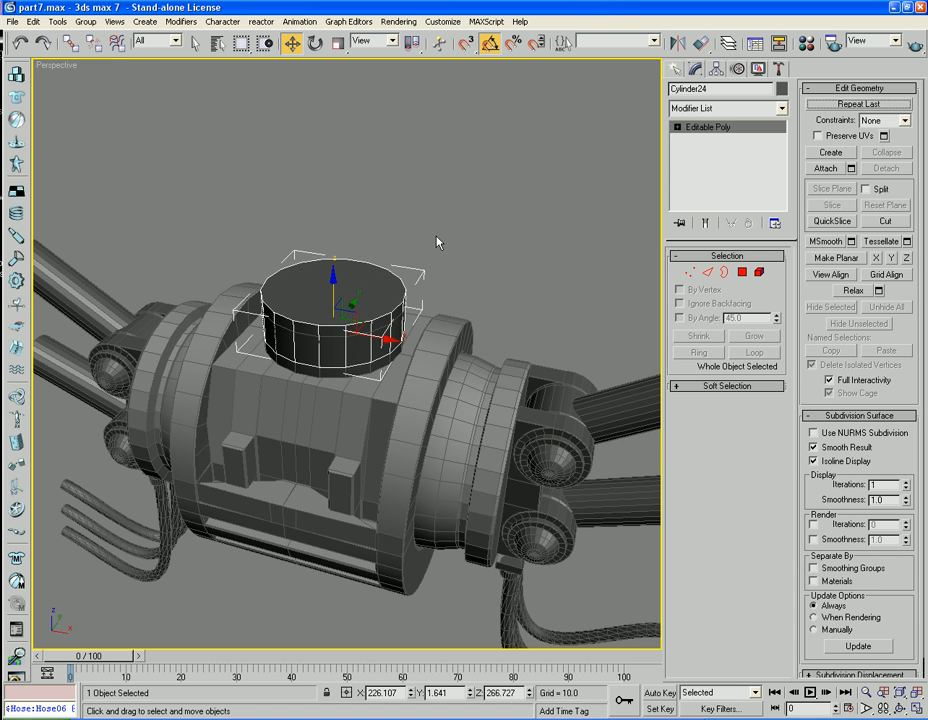
mouse_move(437, 242)
middle_mouse_down("alt")
mouse_move(439, 178)
mouse_move(333, 62)
middle_mouse_up("alt")
key("r")
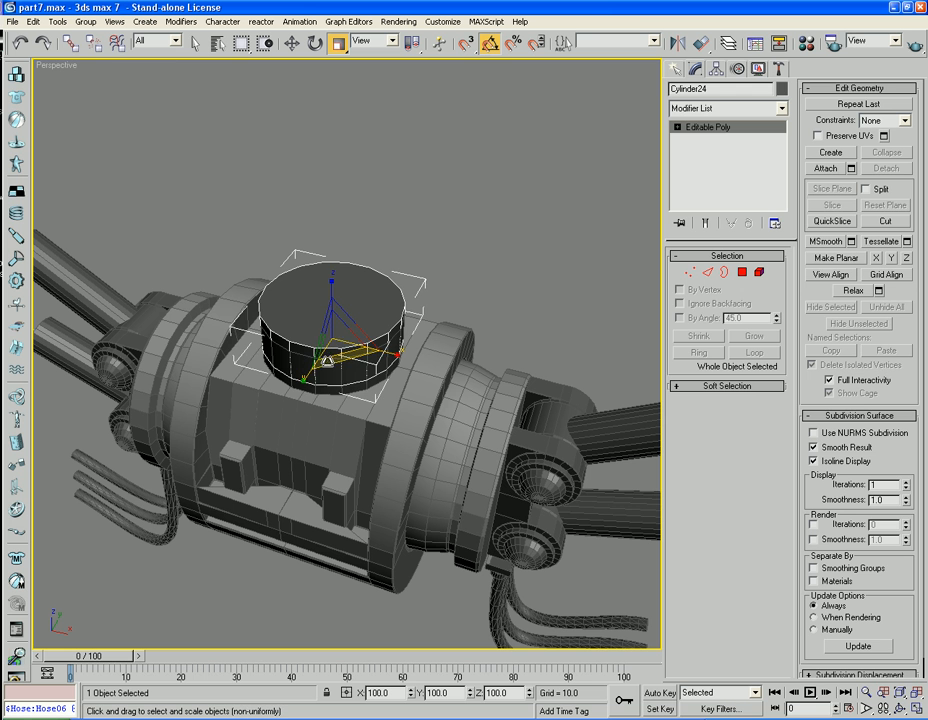
left_click_drag(336, 356, 340, 359)
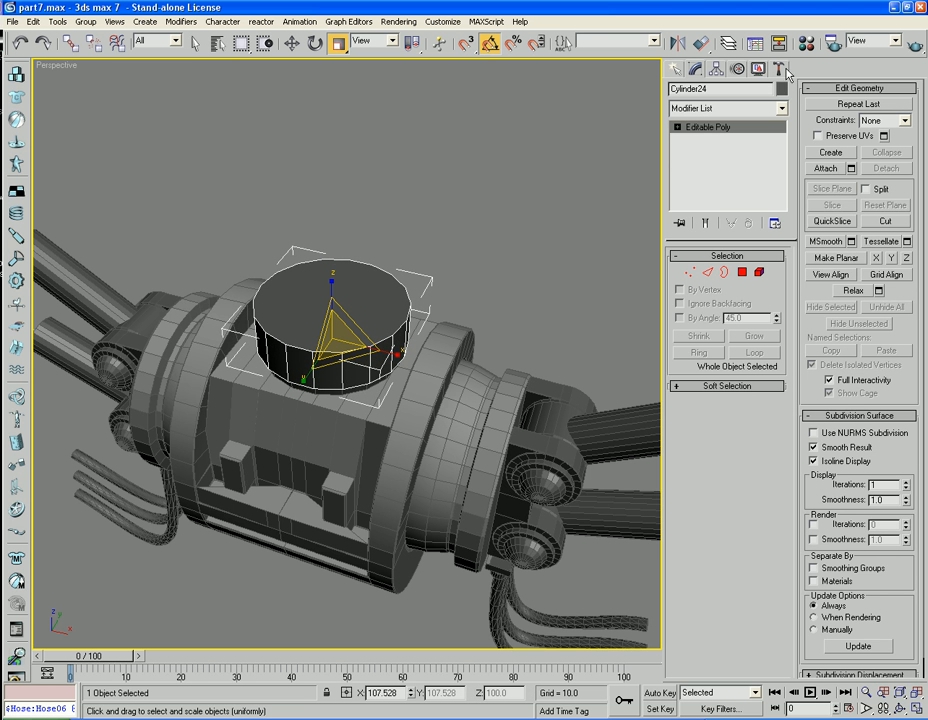
Reset the transform of the scaled upper cylinder with Reset XForm and convert it to an editable poly.
left_click(779, 69)
left_click(727, 247)
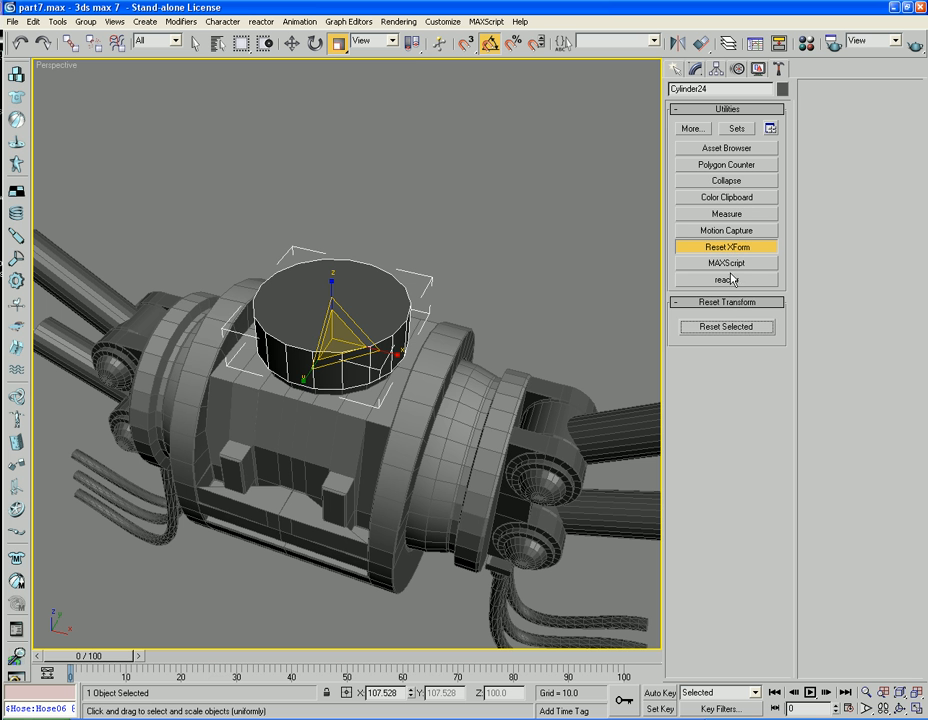
left_click(737, 326)
right_click(362, 314)
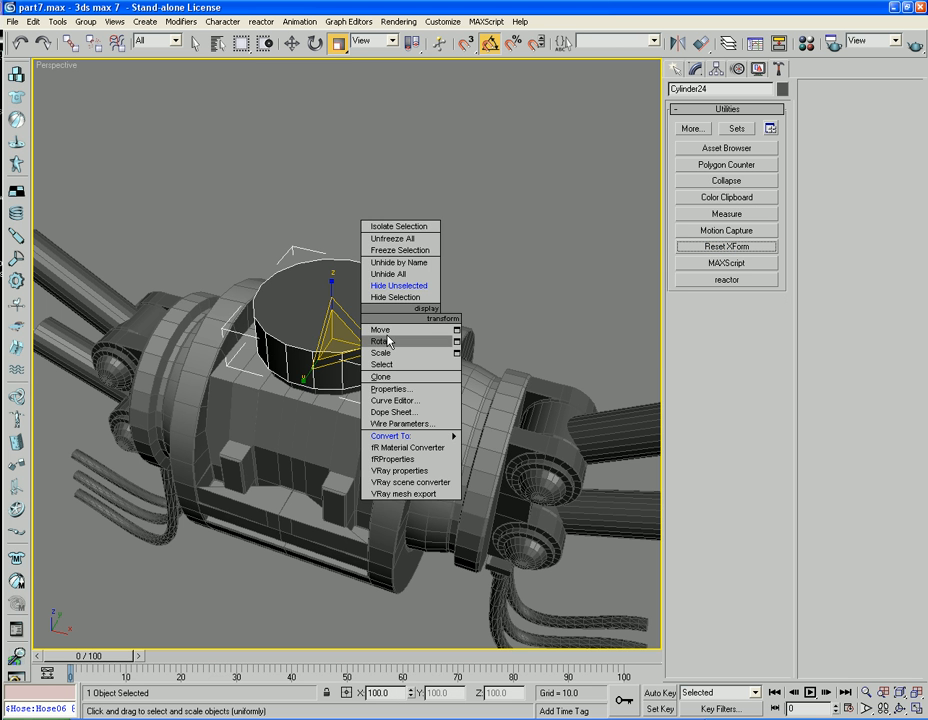
mouse_move(392, 437)
left_click(515, 447)
Bevel the bottom polygon of the upper cylinder in several small passes to form a recessed rim on its underside.
mouse_move(369, 429)
middle_mouse_down("alt")
mouse_move(389, 325)
mouse_move(380, 412)
middle_mouse_up("alt")
scroll(353, 340, "up", 5)
mouse_move(353, 340)
middle_mouse_down("alt")
mouse_move(361, 360)
mouse_move(359, 337)
middle_mouse_up("alt")
left_click(742, 272)
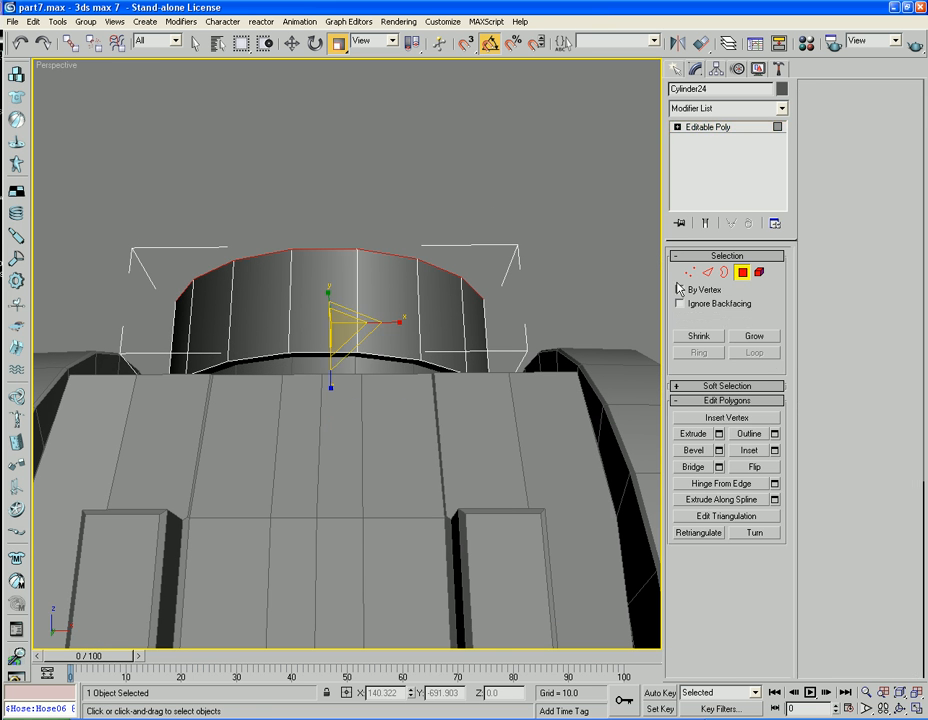
left_click(530, 400)
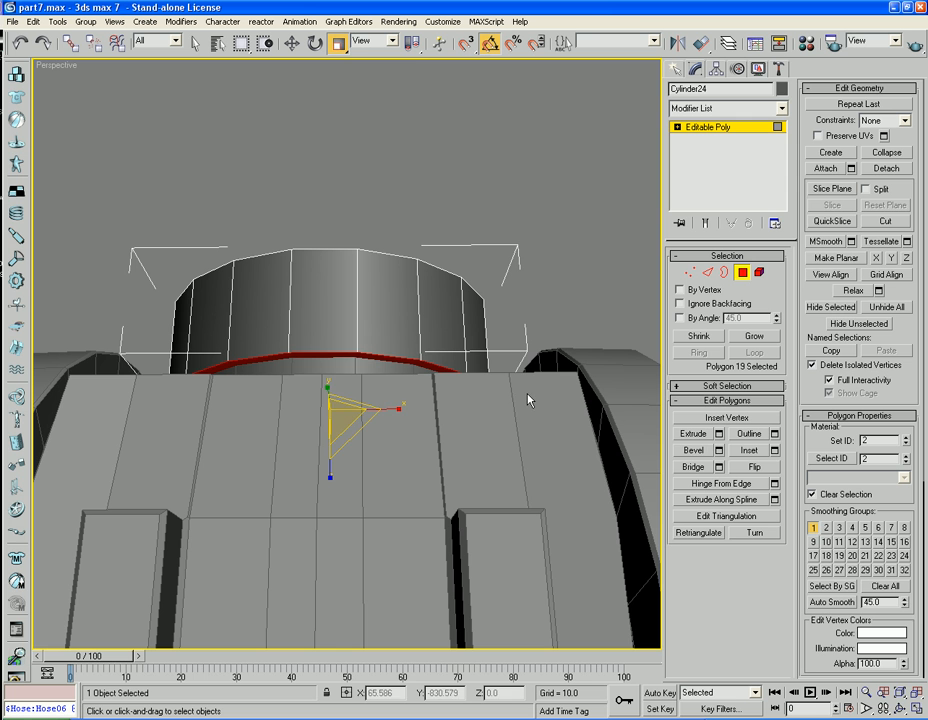
left_click(700, 450)
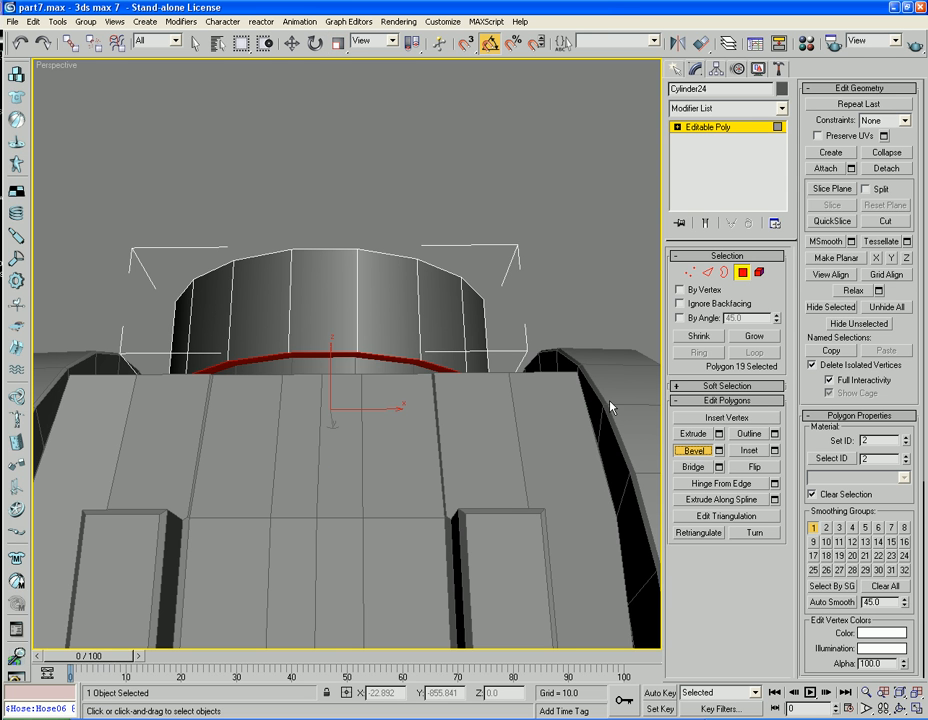
left_click_drag(390, 358, 390, 366)
left_click(389, 365)
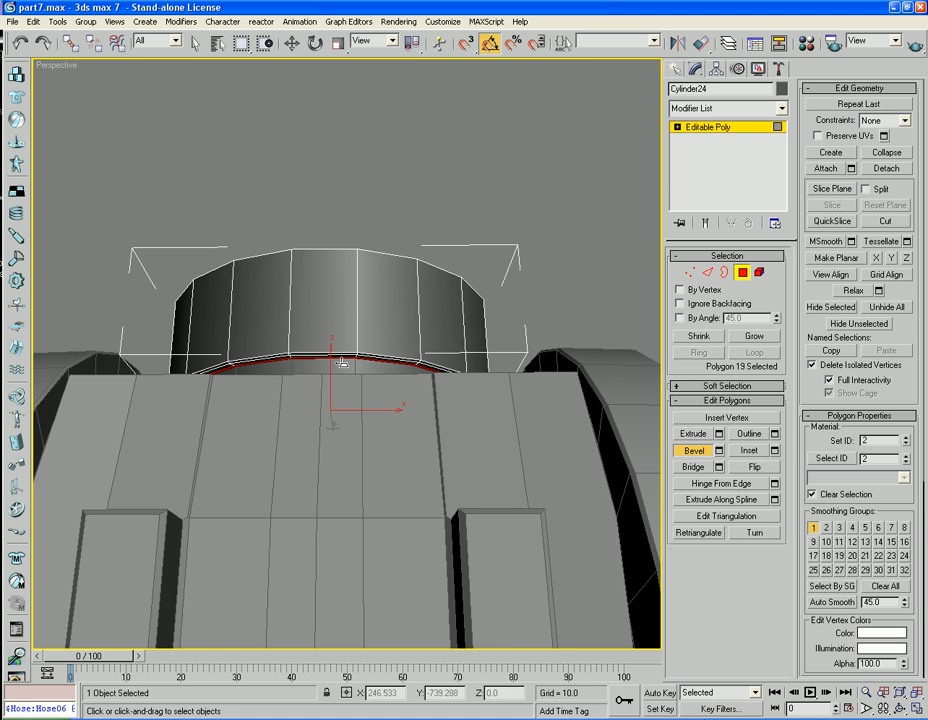
left_click_drag(343, 360, 344, 362)
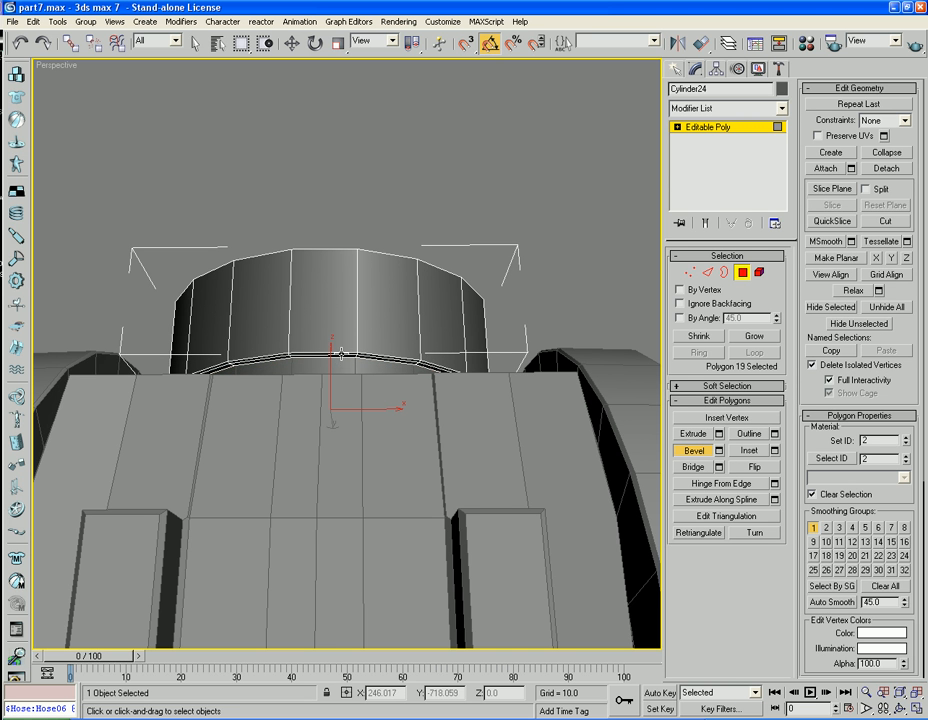
left_click_drag(342, 360, 336, 399)
right_click(336, 392)
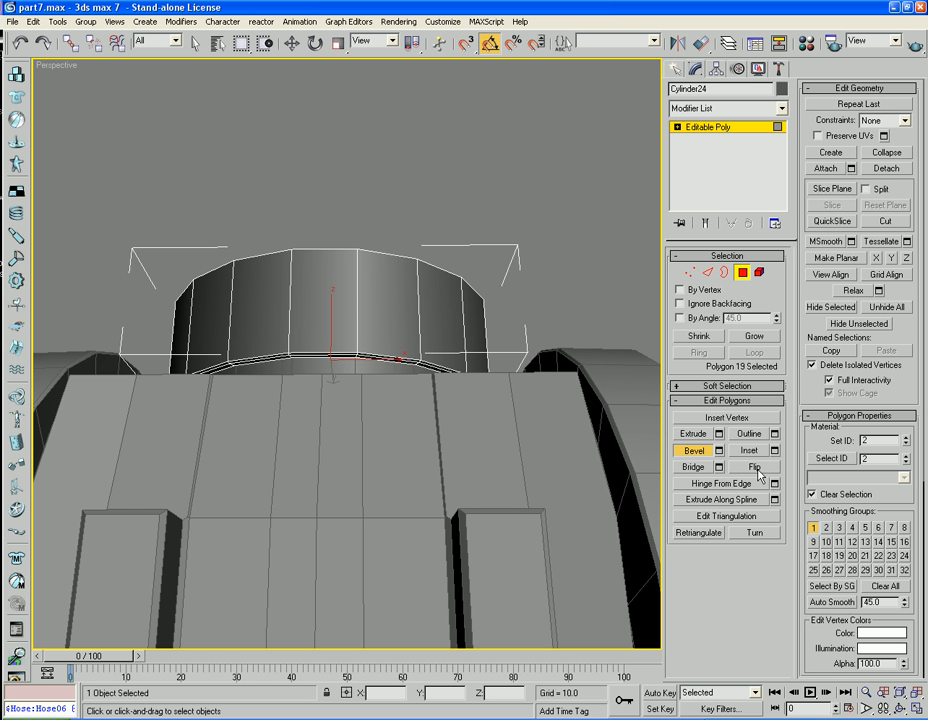
left_click(693, 451)
Bevel the upper cylinder's top polygon upwards and outwards into a flared neck, and exit polygon editing.
middle_click_drag(389, 279, 367, 331, "alt")
scroll(373, 335, "down", 5)
scroll(381, 351, "down", 4)
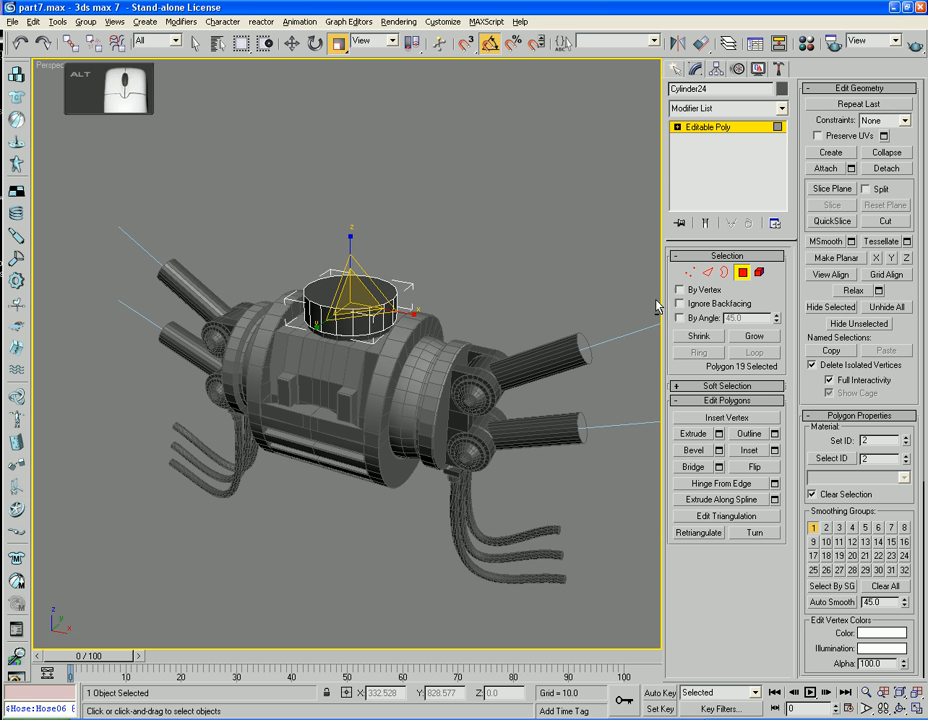
left_click(693, 450)
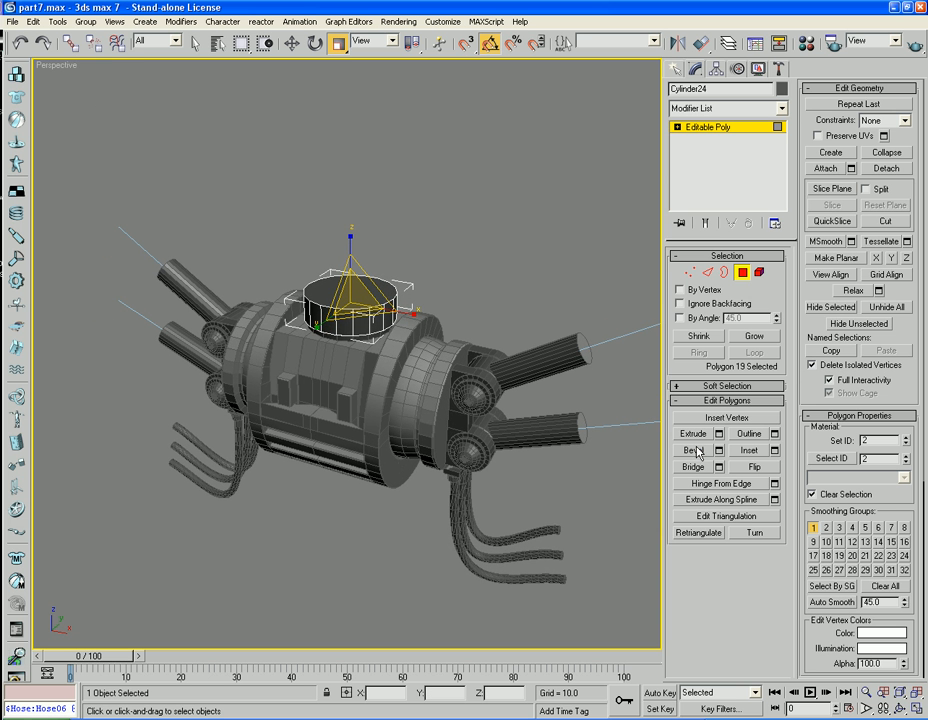
left_click(366, 287)
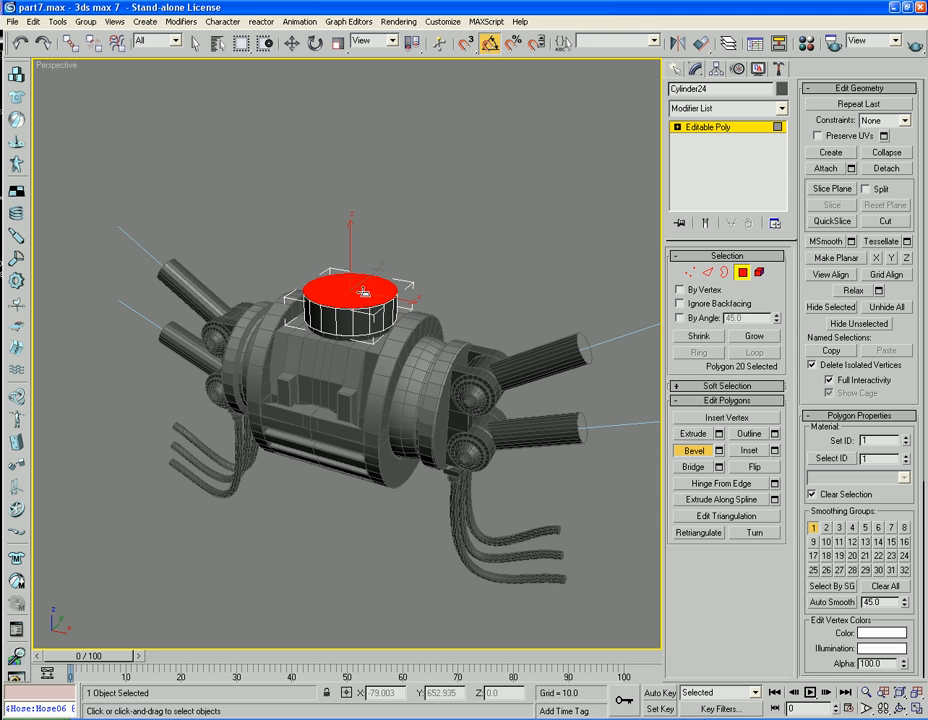
left_click_drag(359, 291, 352, 234)
right_click(358, 249)
left_click_drag(351, 207, 344, 162)
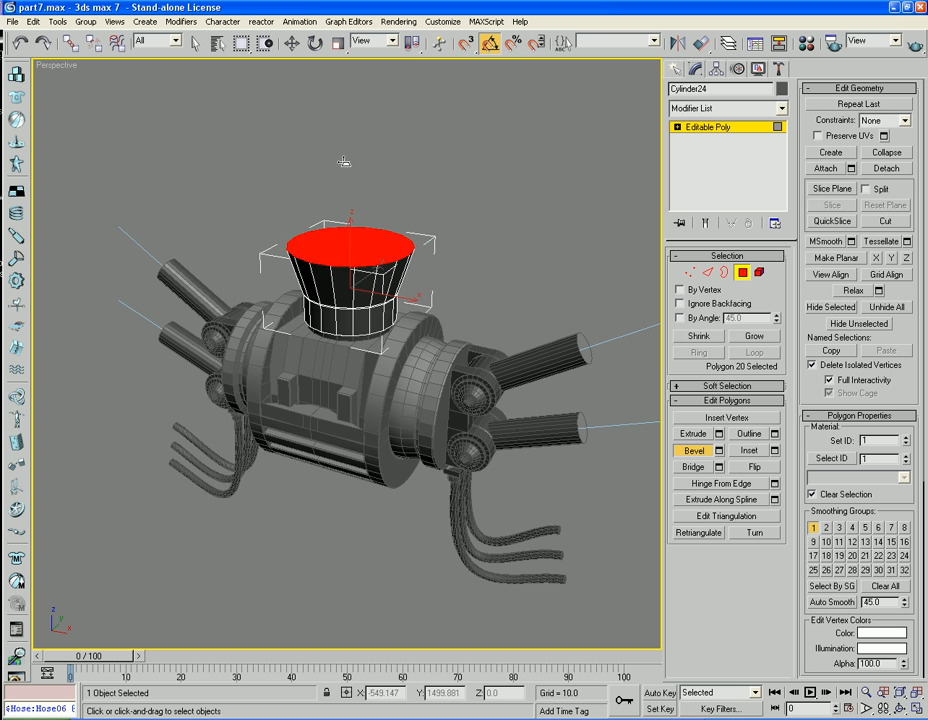
right_click(362, 286)
middle_click_drag(410, 269, 340, 333, "alt")
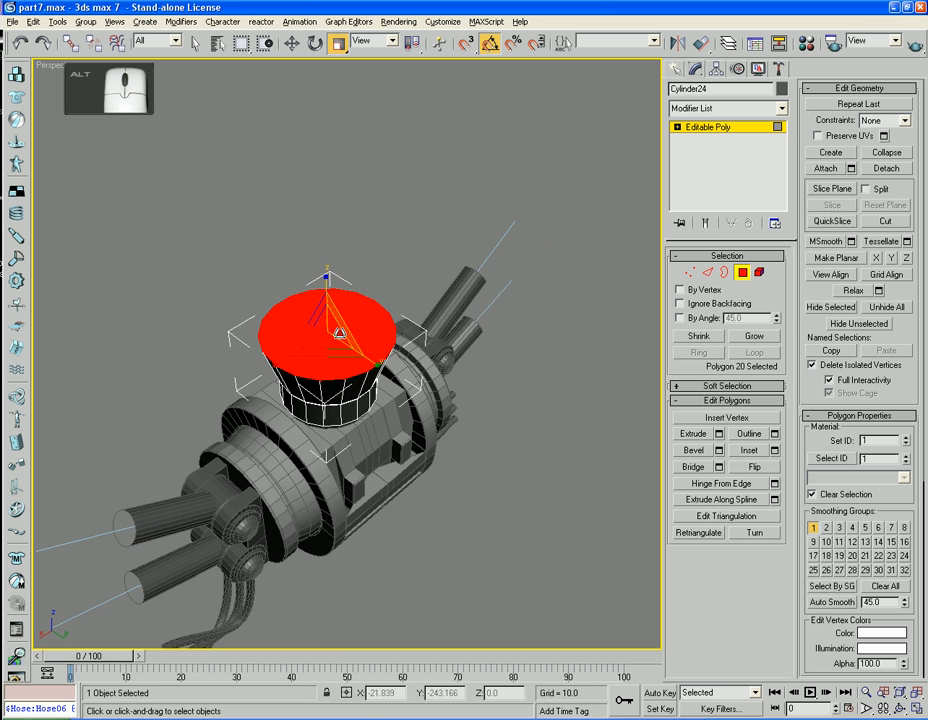
left_click(742, 272)
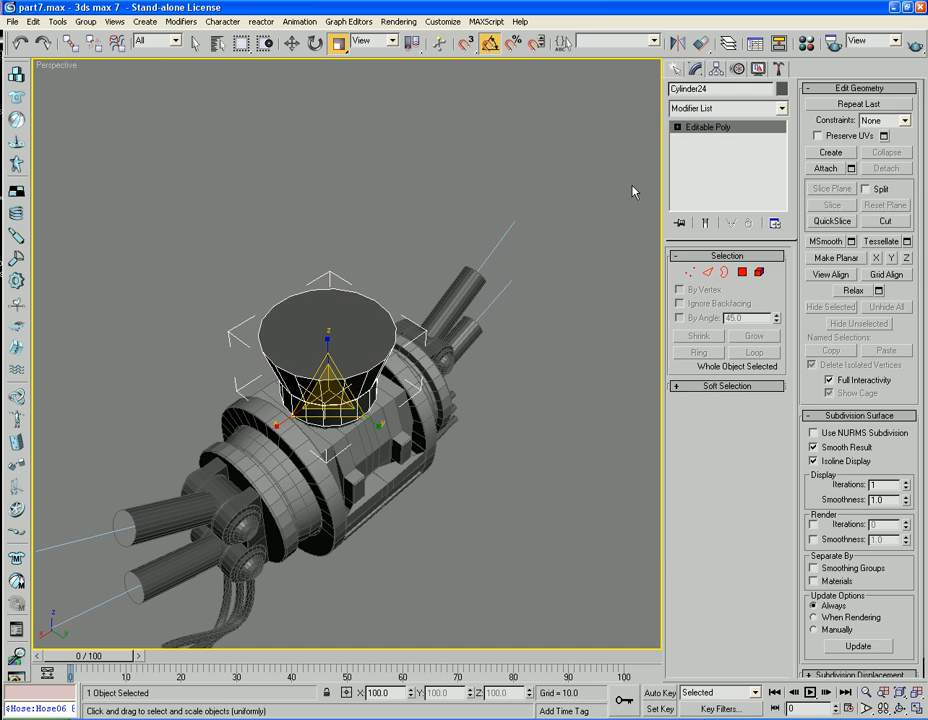
Create a box about 65 by 64.5 units and 21.7 high on the flared neck's top face, using AutoGrid.
left_click(676, 71)
left_click(700, 161)
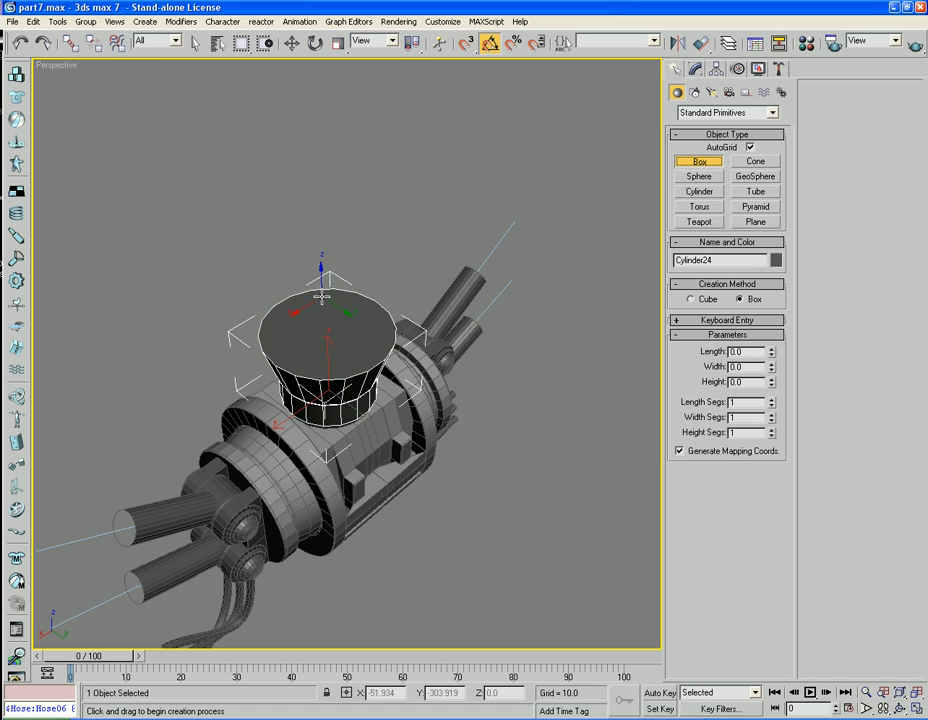
left_click_drag(321, 296, 321, 352)
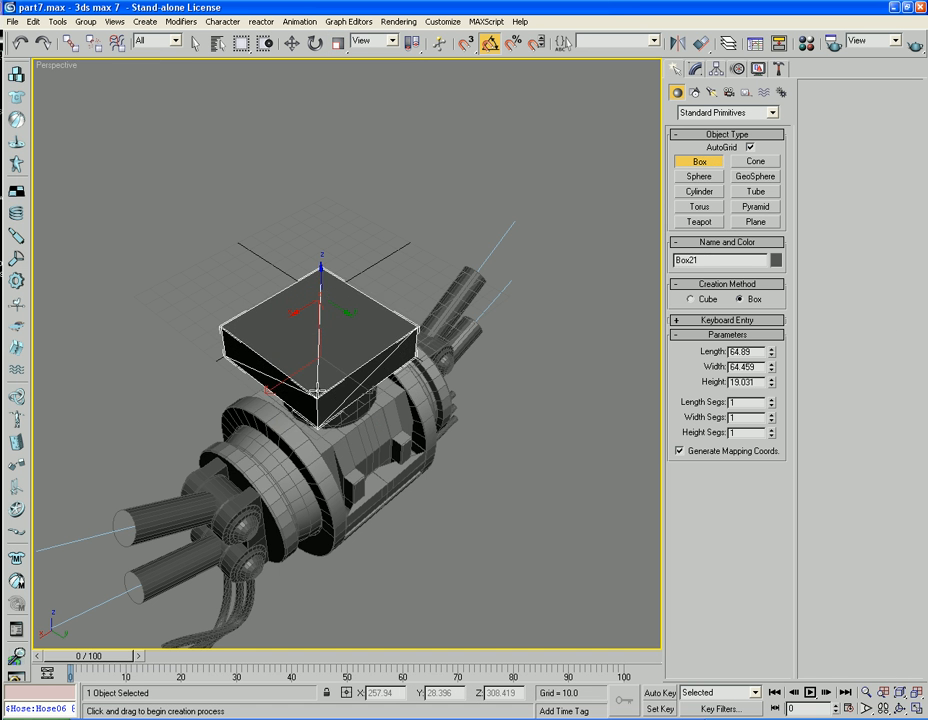
key("r")
Centre the box over the pelvis and neck in the top view, moving it to about X 225.8, Y 1.6.
key("t")
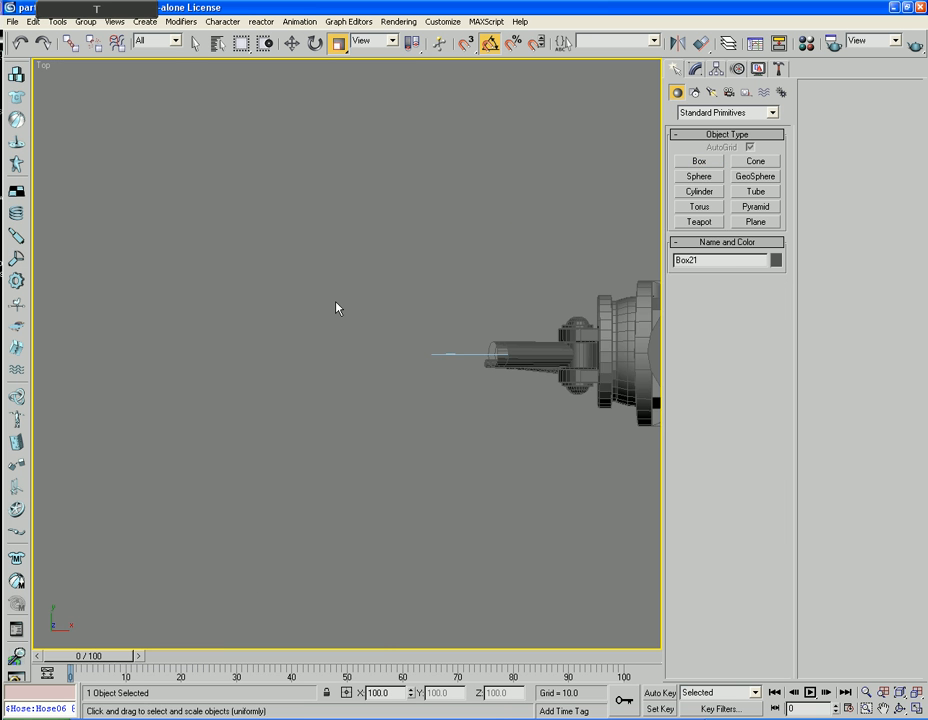
key("z")
scroll(356, 309, "down", 5)
key("F3")
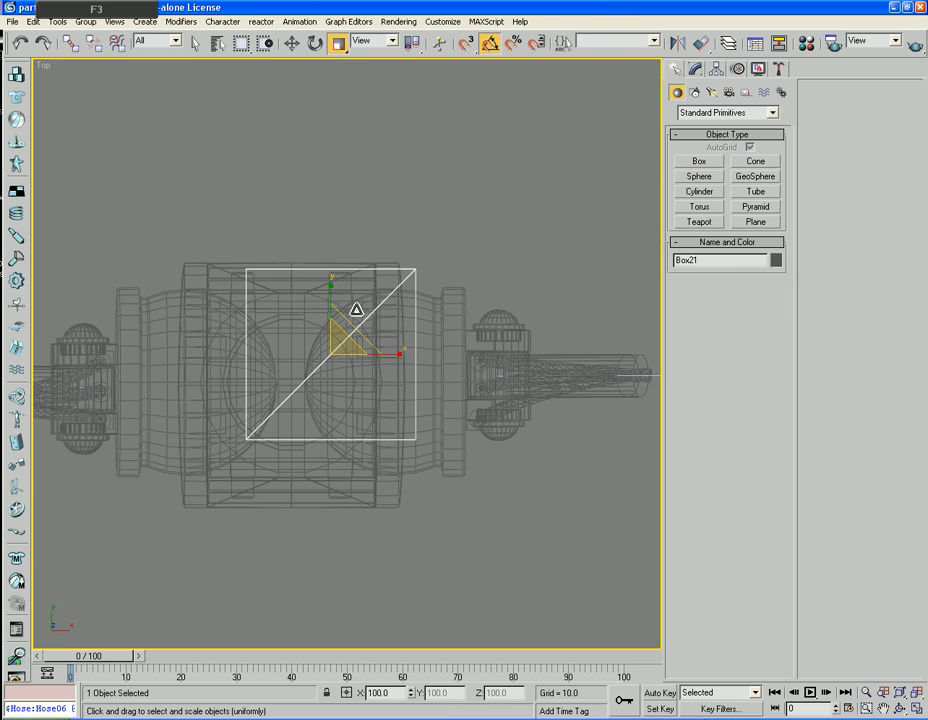
scroll(358, 345, "up", 1)
key("w")
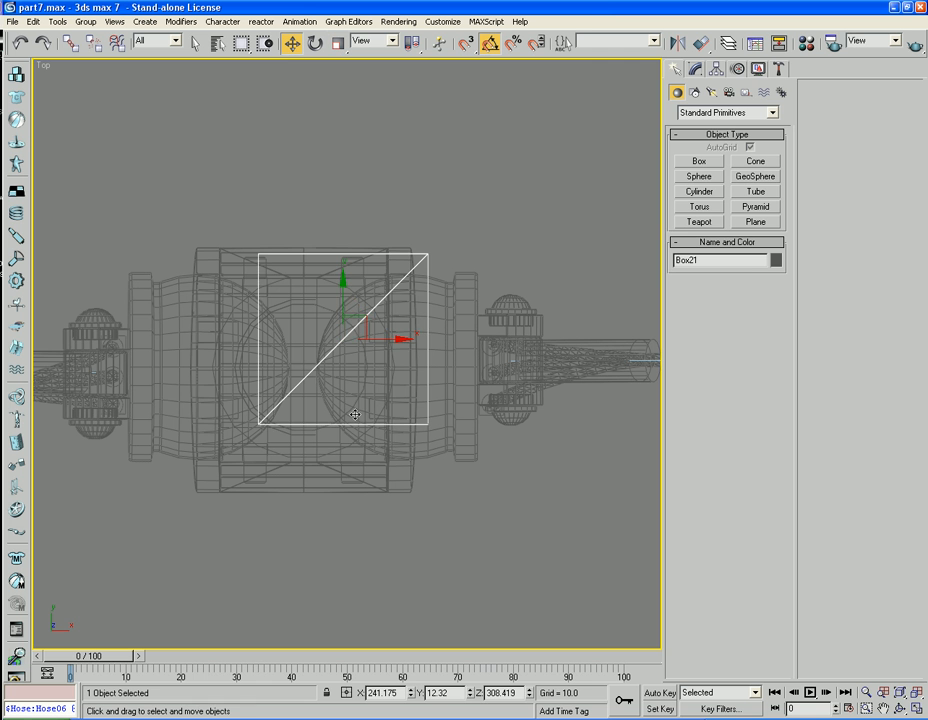
left_click_drag(356, 327, 325, 349)
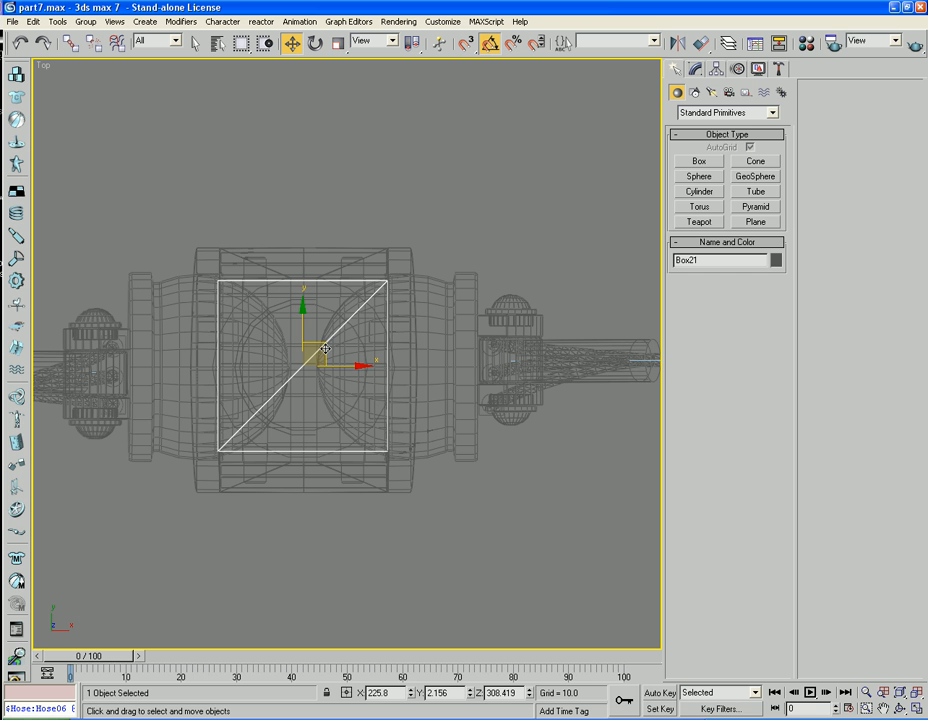
key("F3")
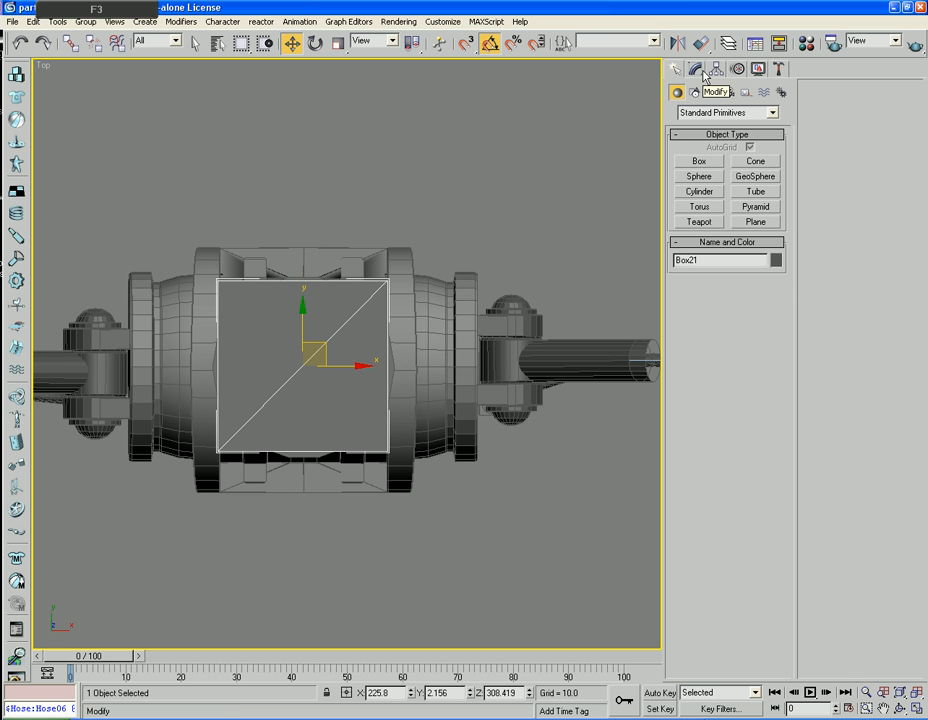
middle_click_drag(368, 431, 380, 413)
left_click_drag(315, 299, 315, 301)
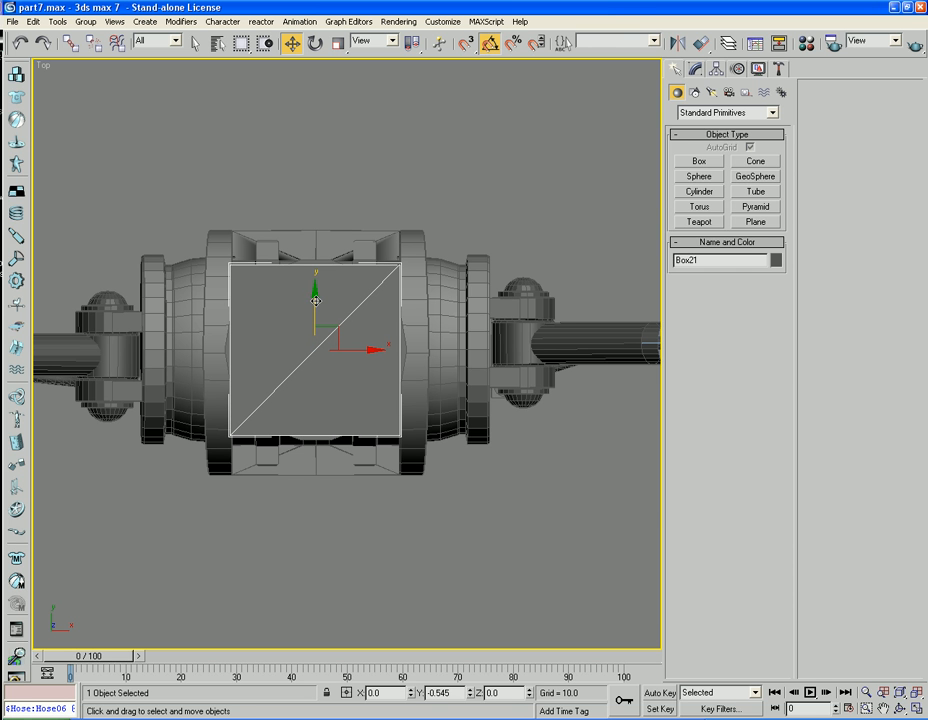
Increase the box's length to 70.969 and its width to 72.633.
left_click(696, 69)
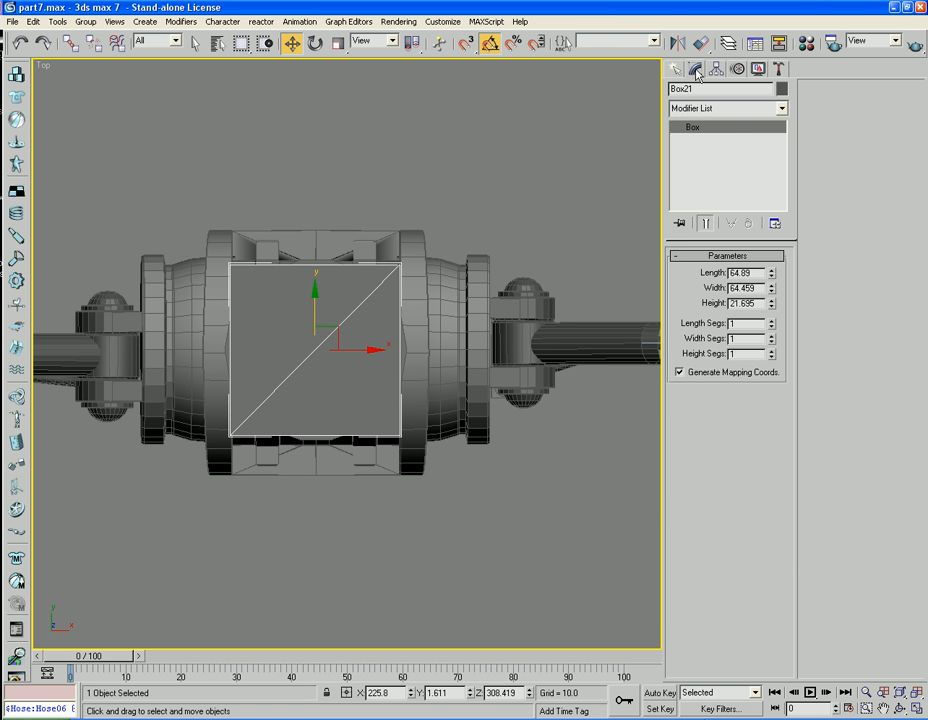
left_click(771, 271)
left_click(771, 271)
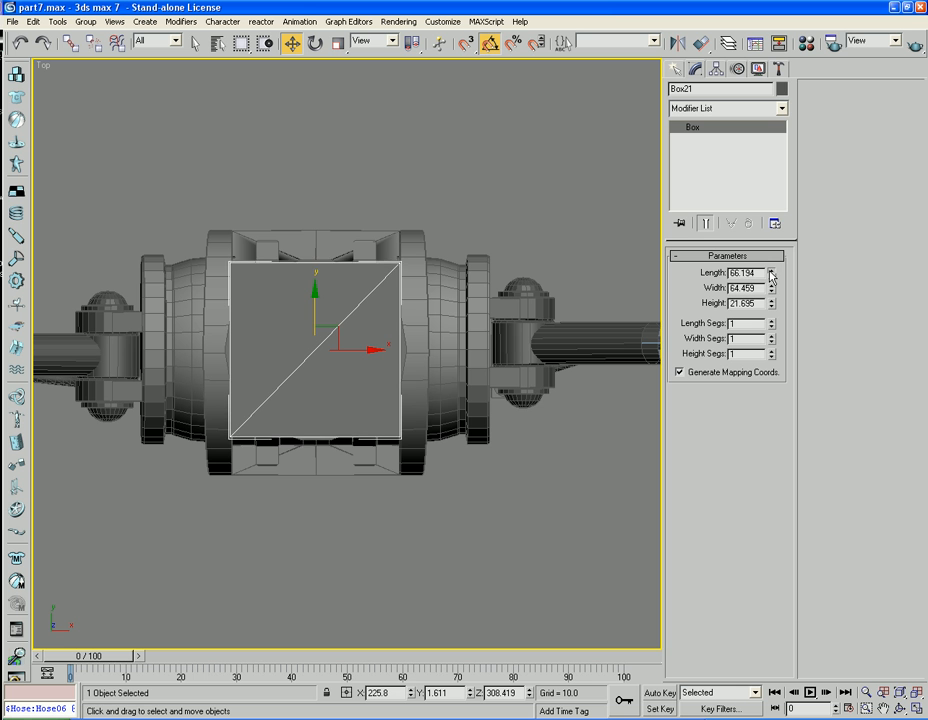
left_click(771, 271)
left_click(771, 271)
left_click(771, 271)
left_click(771, 271)
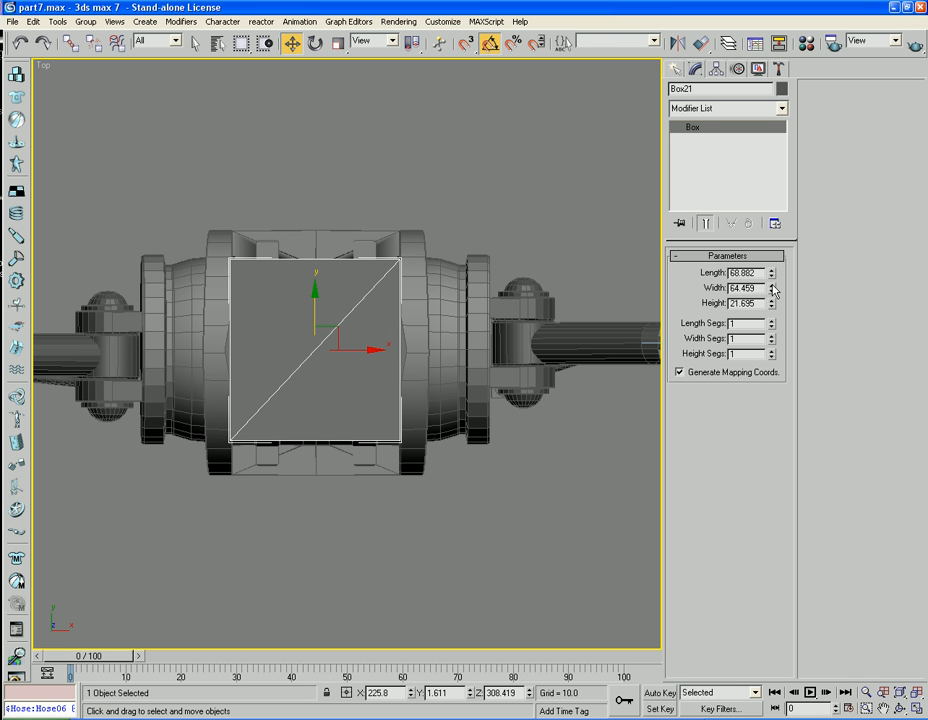
left_click(771, 286)
left_click(771, 286)
left_click(771, 286)
left_click(771, 286)
left_click(771, 286)
left_click(771, 286)
left_click(771, 286)
left_click(771, 286)
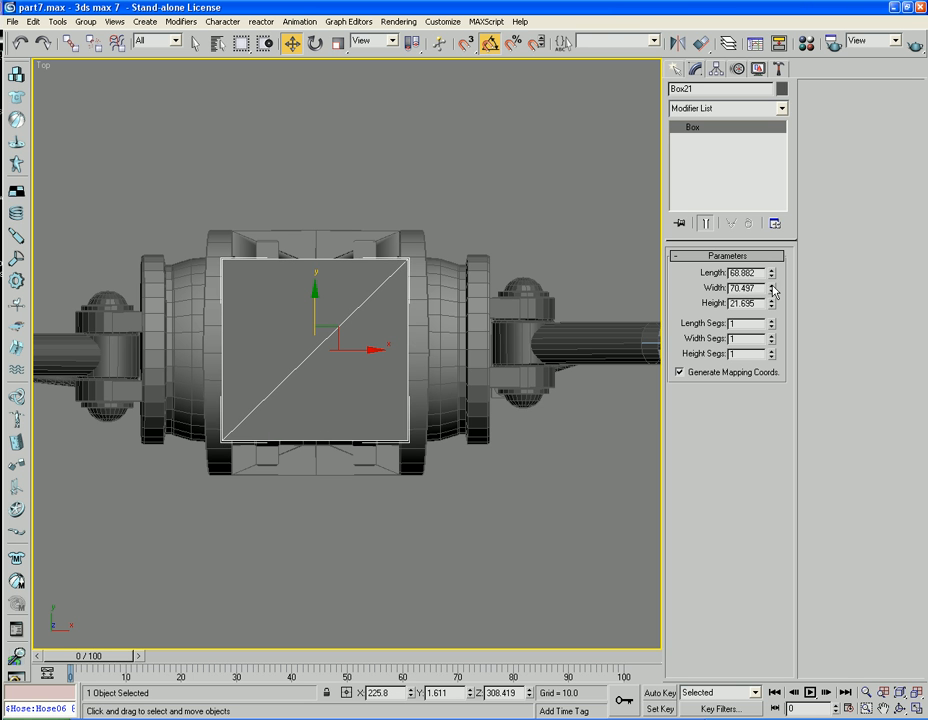
left_click(771, 286)
left_click(771, 271)
left_click(771, 271)
left_click(771, 271)
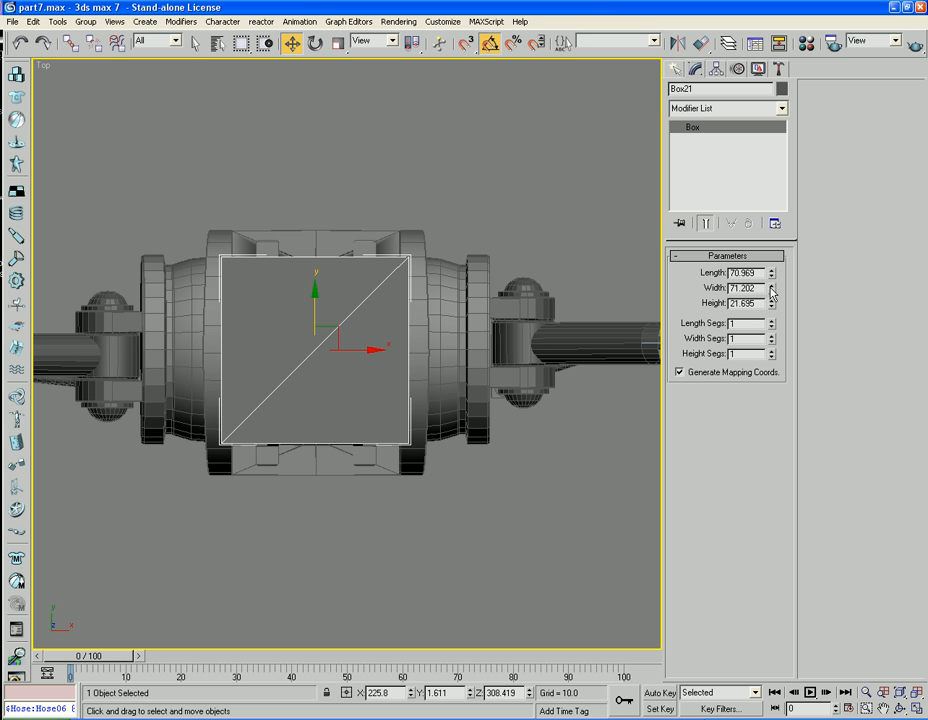
left_click(771, 286)
left_click(771, 286)
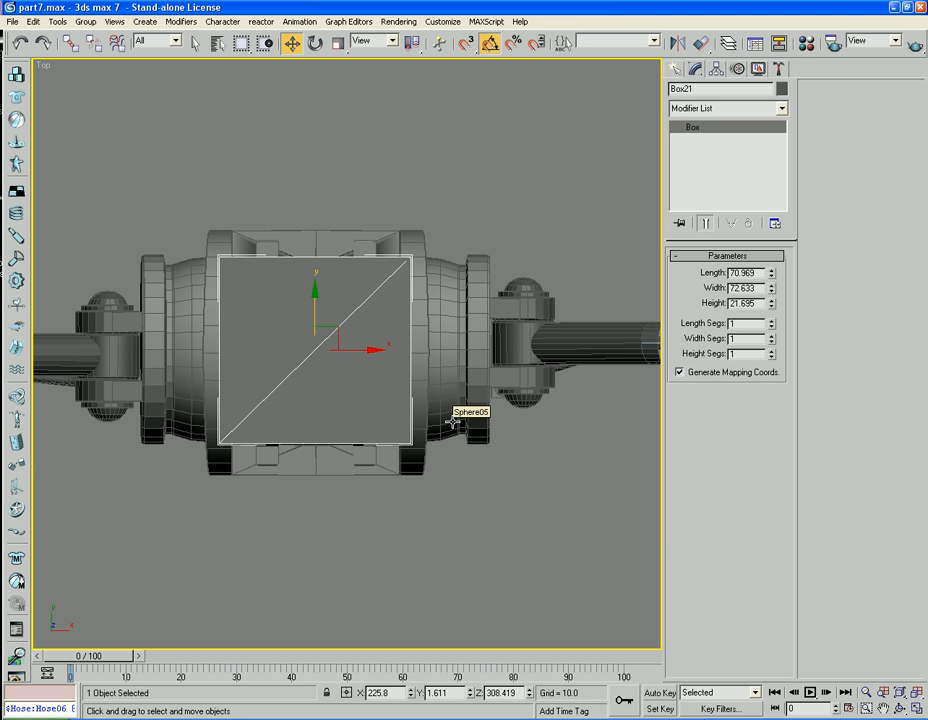
Unhide all objects to compare the box with the whole robot, and undo the unhiding.
key("p")
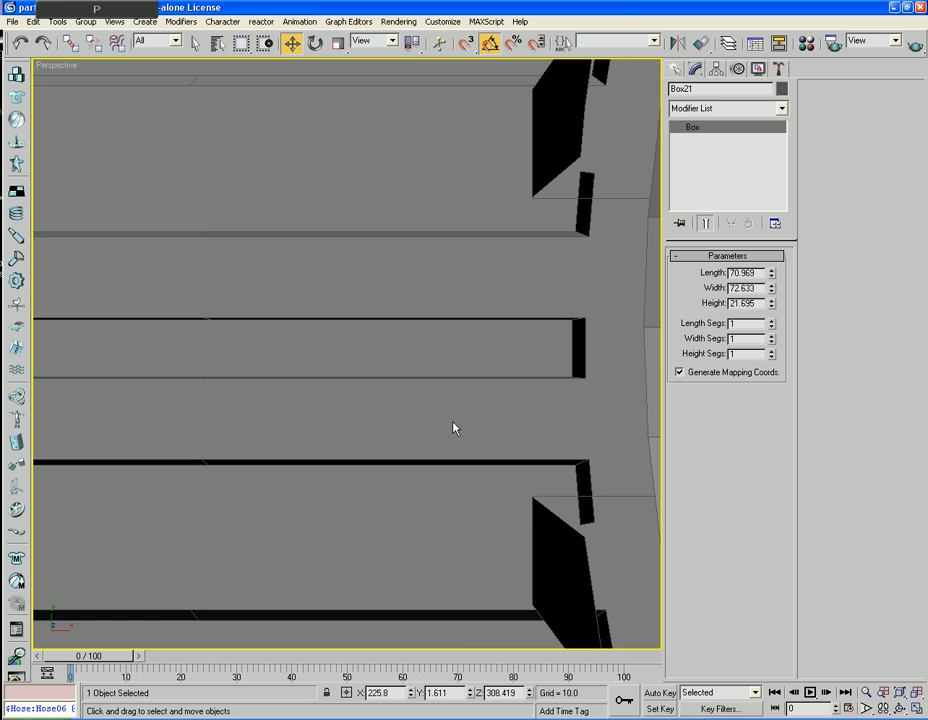
key("z")
middle_click_drag(386, 424, 435, 288, "alt")
scroll(391, 421, "down", 8)
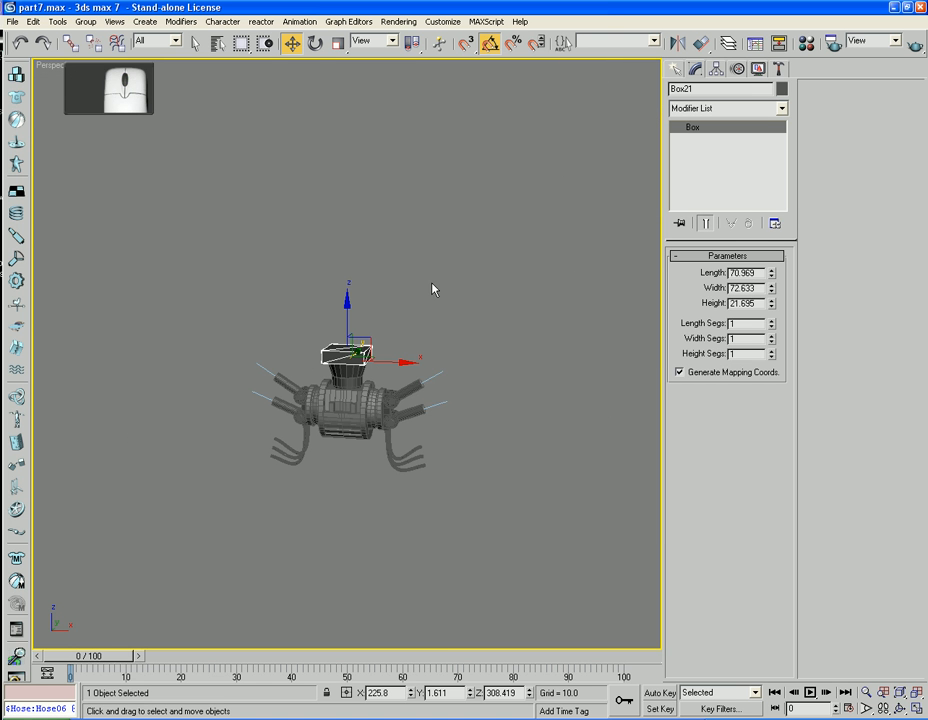
right_click(428, 249)
left_click(391, 242)
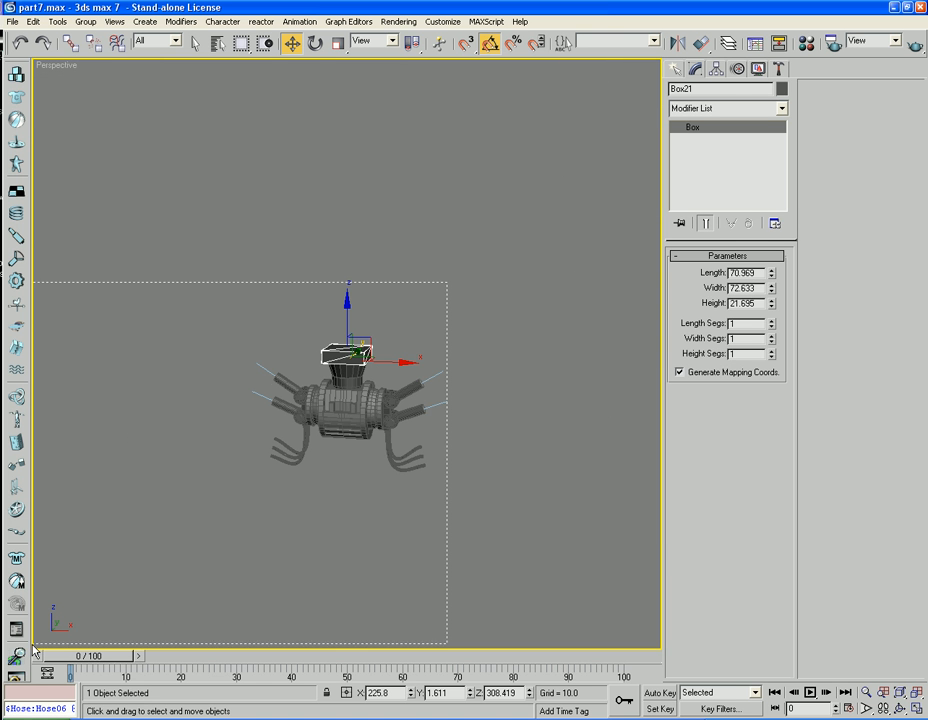
key("ctrl+a")
right_click(362, 390)
left_click(405, 351)
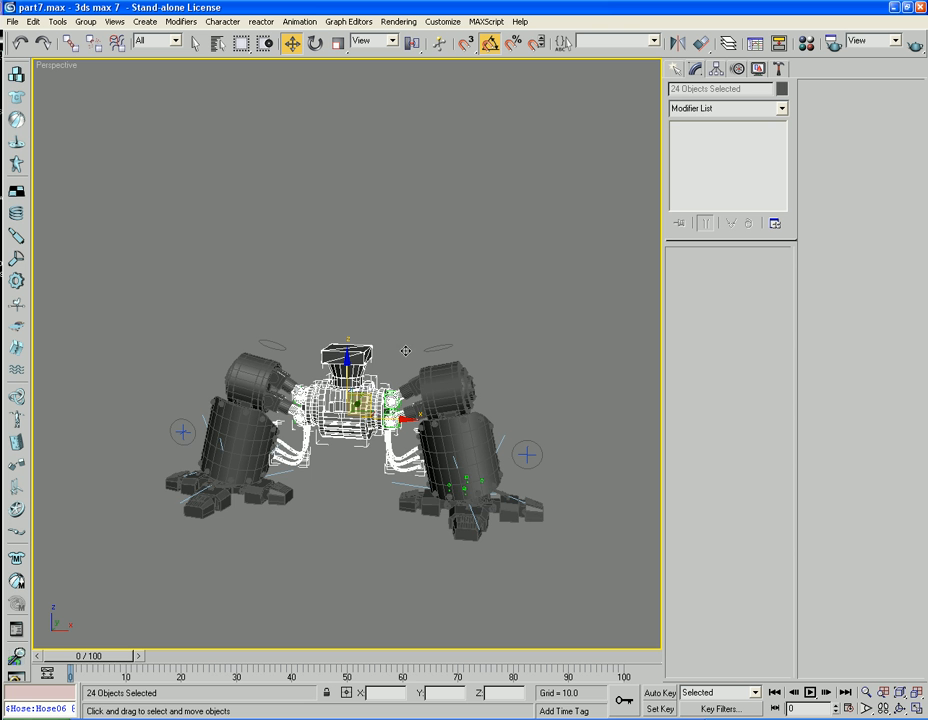
middle_click_drag(352, 455, 319, 480, "alt")
key("ctrl+z")
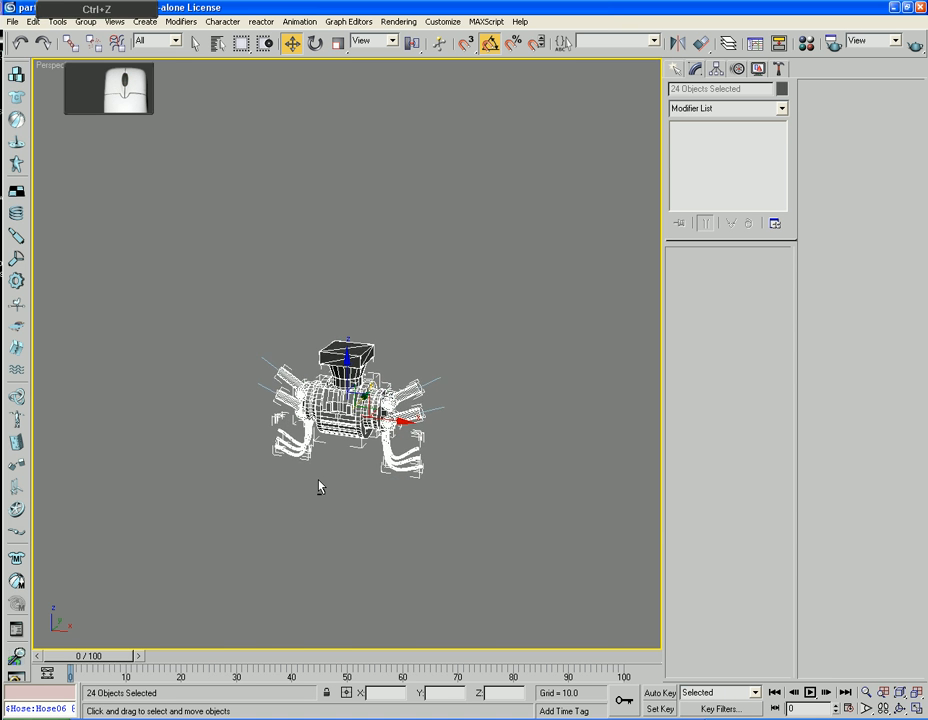
Select the box on top of the neck and set both its length and width to 85.
scroll(320, 470, "up", 6)
middle_click_drag(354, 422, 373, 418, "alt")
left_click(371, 334)
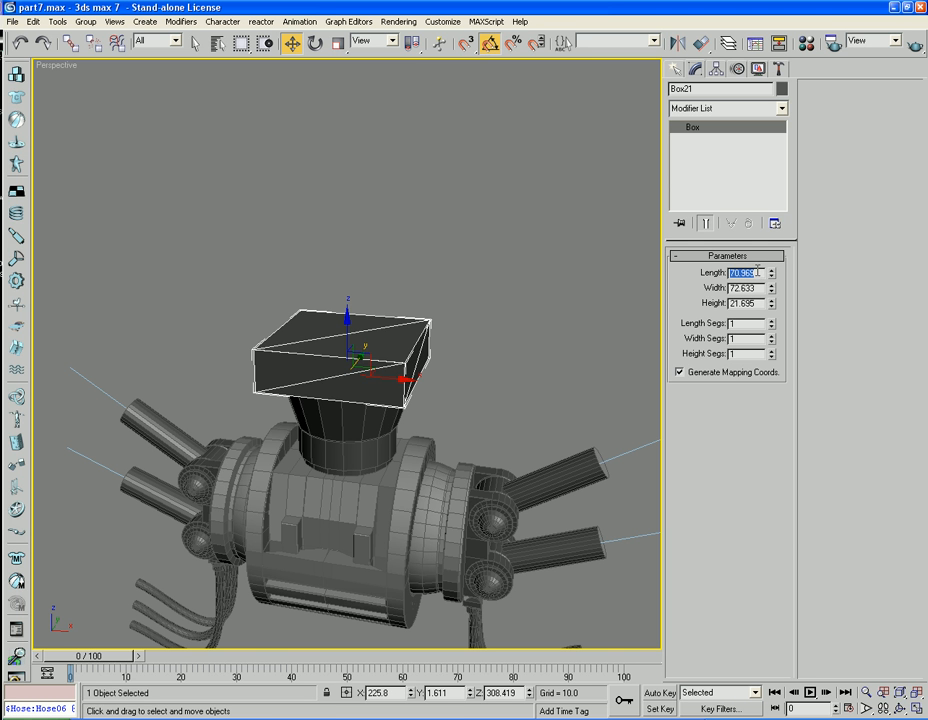
type("85")
key("Tab")
type("85")
key("Tab")
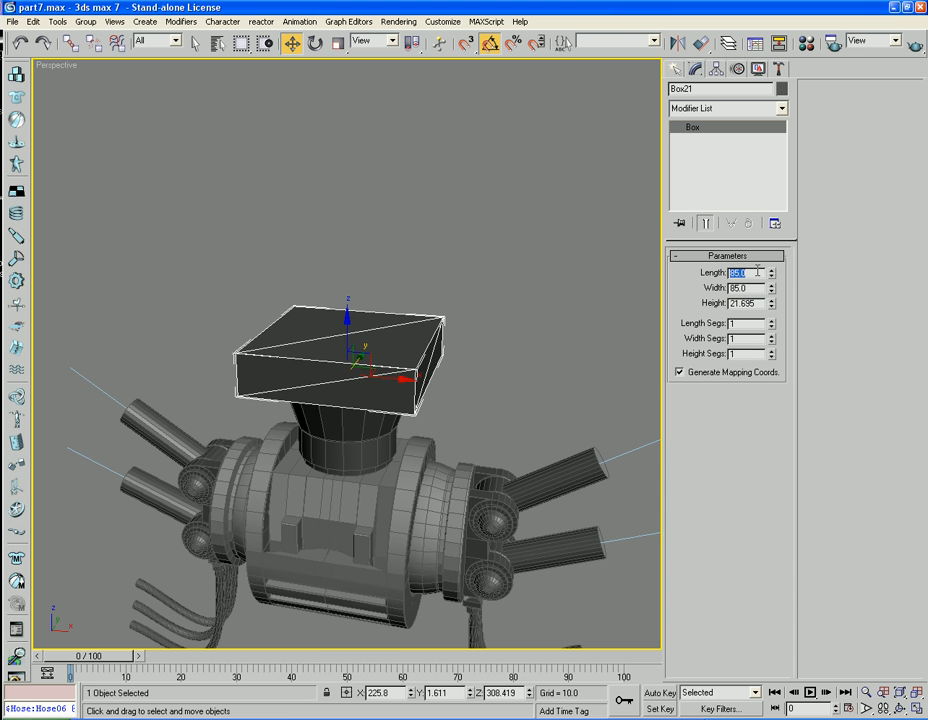
Set both the length and width of the box on top of the neck to 110, and deselect it.
type("110")
key("Tab")
type("10")
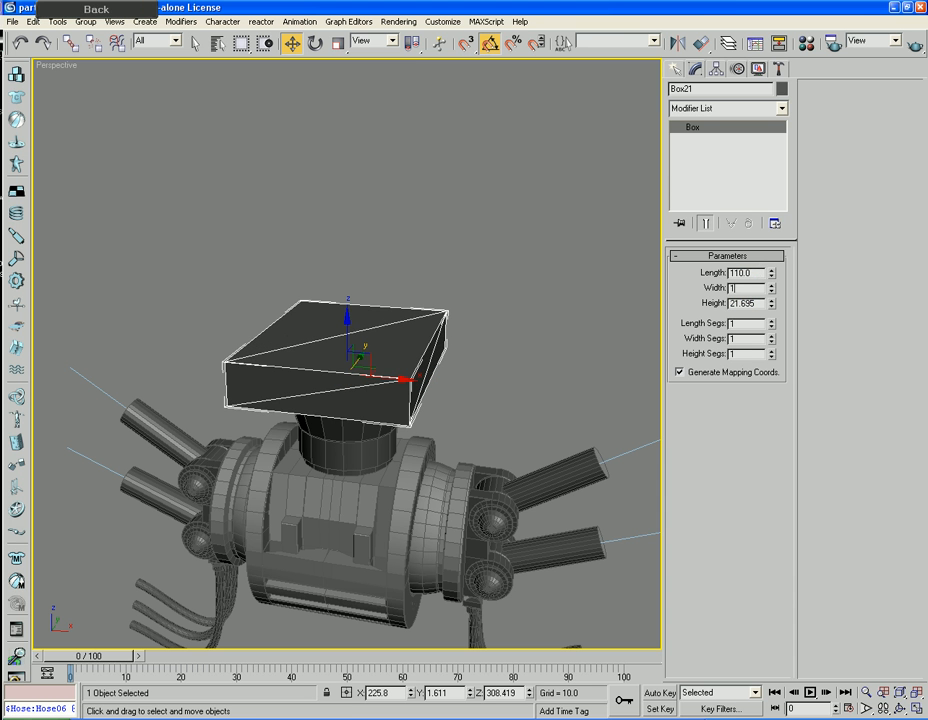
key("Tab")
left_click(621, 311)
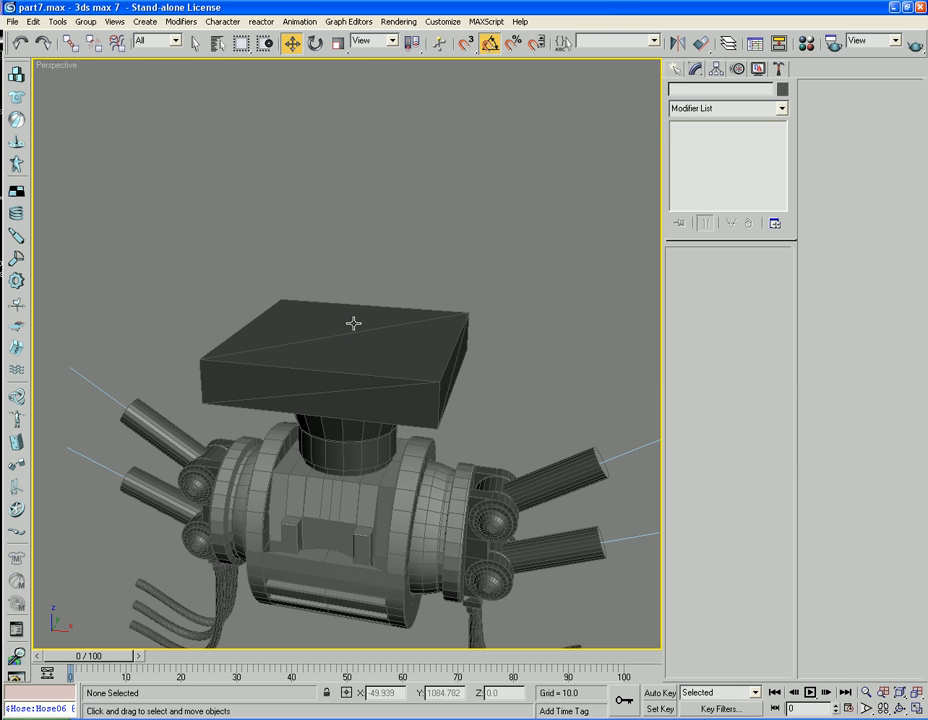
Convert the box on top of the neck to an Editable Poly.
right_click(350, 319)
mouse_move(390, 441)
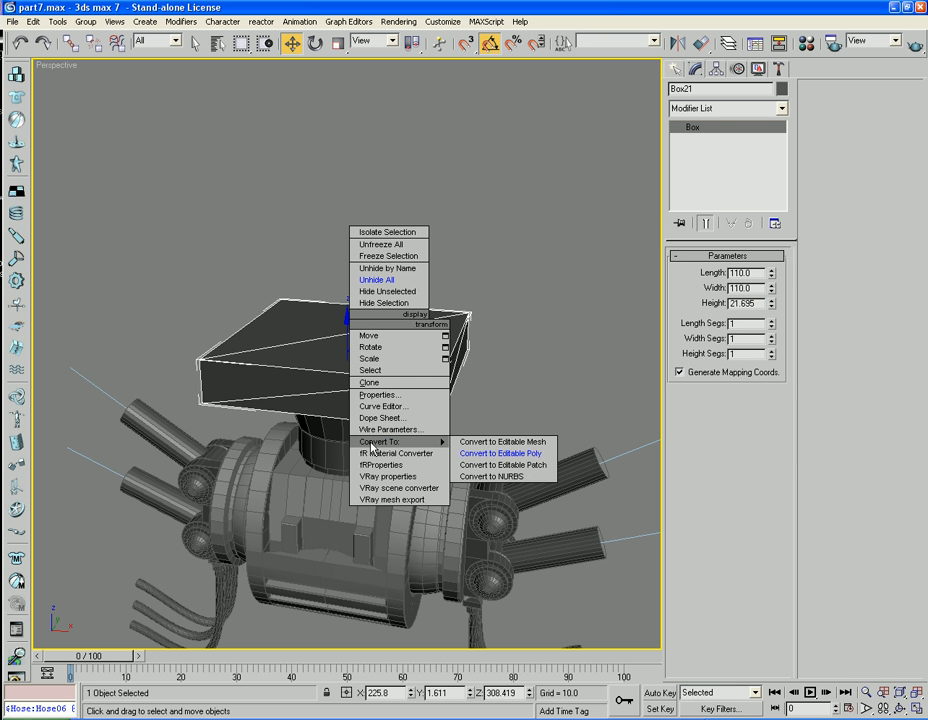
left_click(500, 453)
scroll(514, 406, "down", 3)
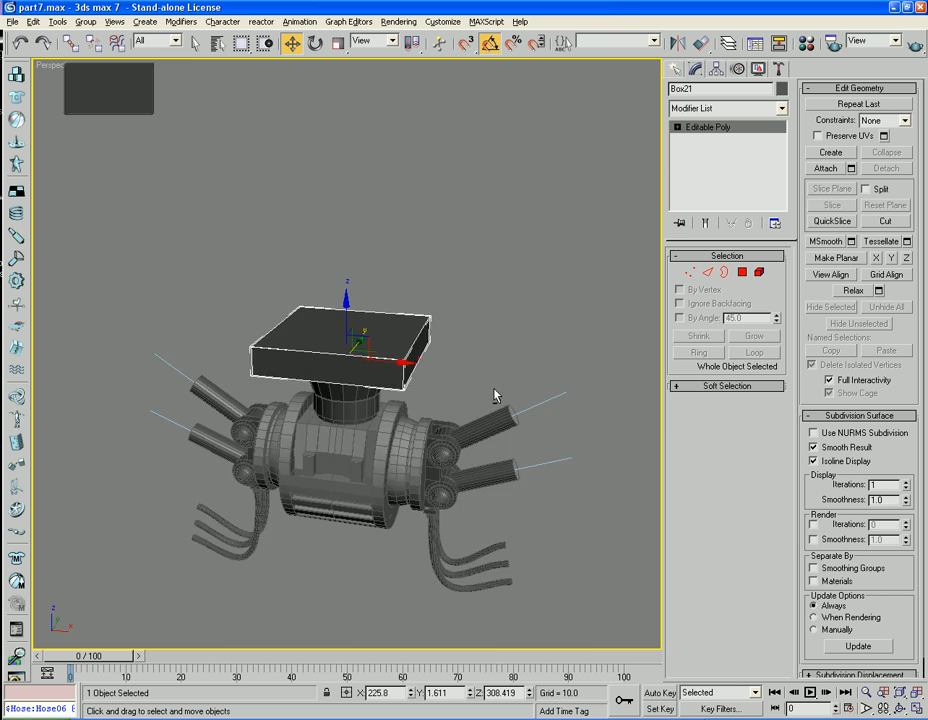
Select the box's top polygon and move it up about 51 units to make the box taller.
middle_click_drag(493, 396, 460, 390, "alt")
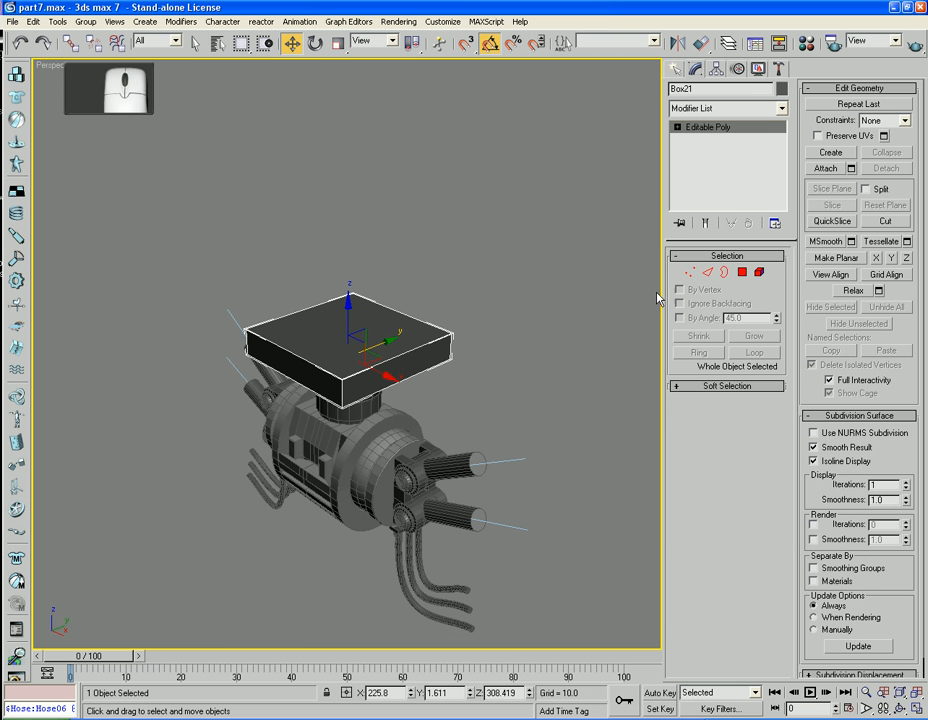
left_click(741, 272)
left_click(350, 325)
left_click_drag(349, 300, 349, 222)
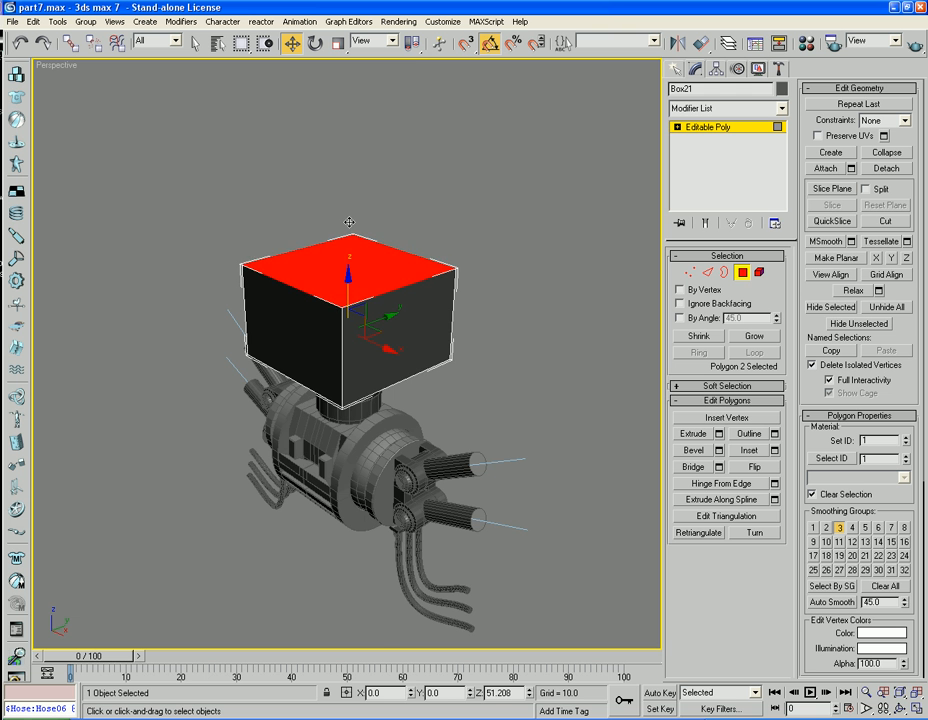
Extrude the box's front polygon outward by one segment to lengthen the body, and clear the polygon selection.
middle_click_drag(349, 222, 453, 266, "alt")
middle_click_drag(443, 352, 435, 337, "alt")
left_click(379, 314)
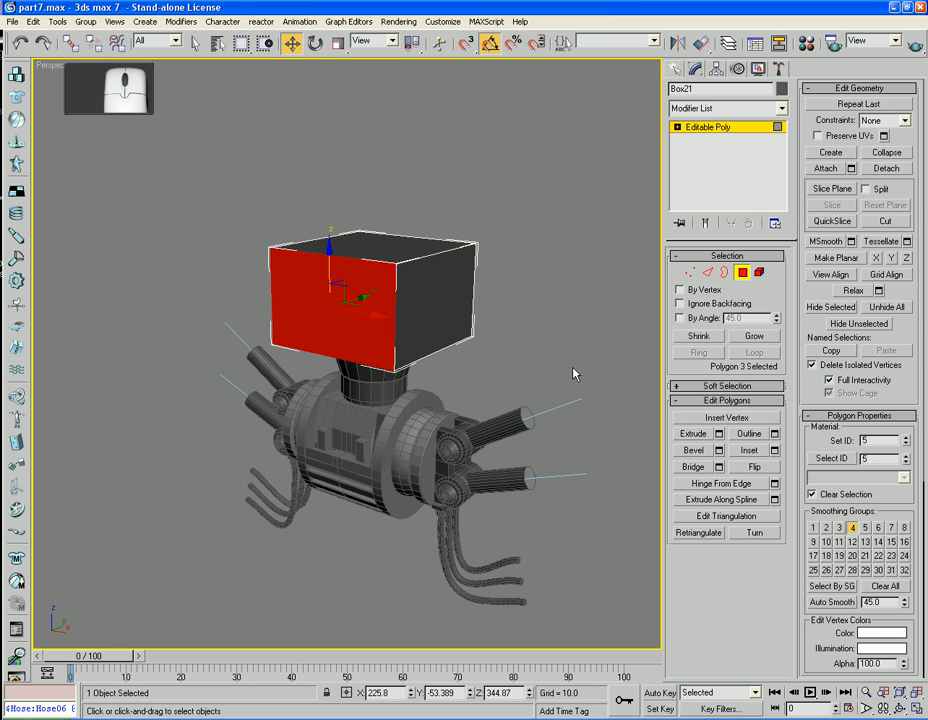
left_click(694, 451)
left_click(694, 434)
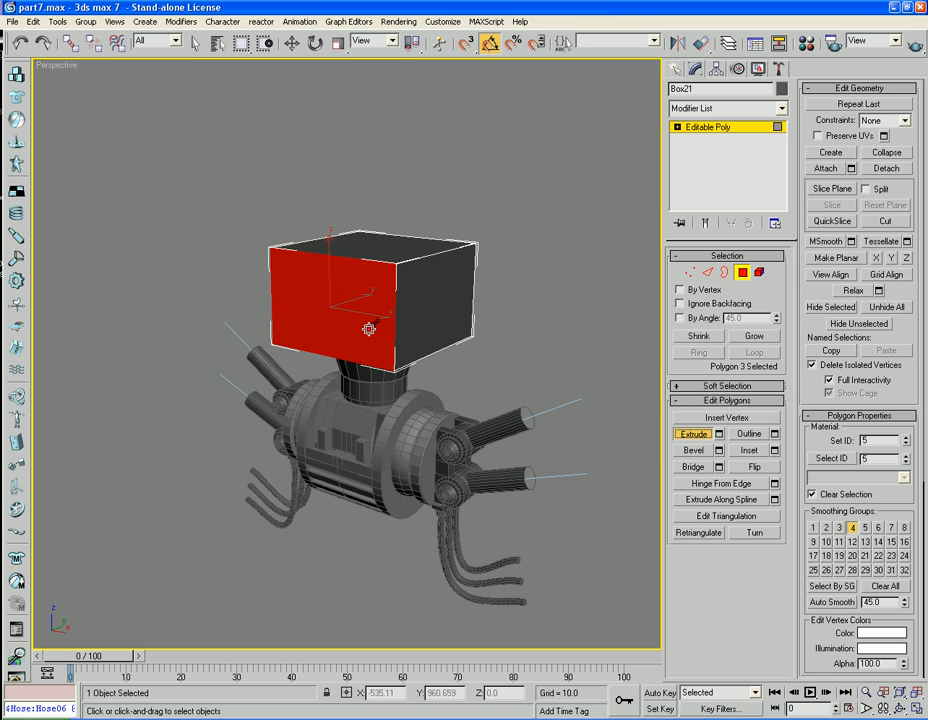
left_click_drag(311, 318, 263, 92)
middle_click_drag(365, 230, 480, 310, "alt")
scroll(386, 211, "down", 2)
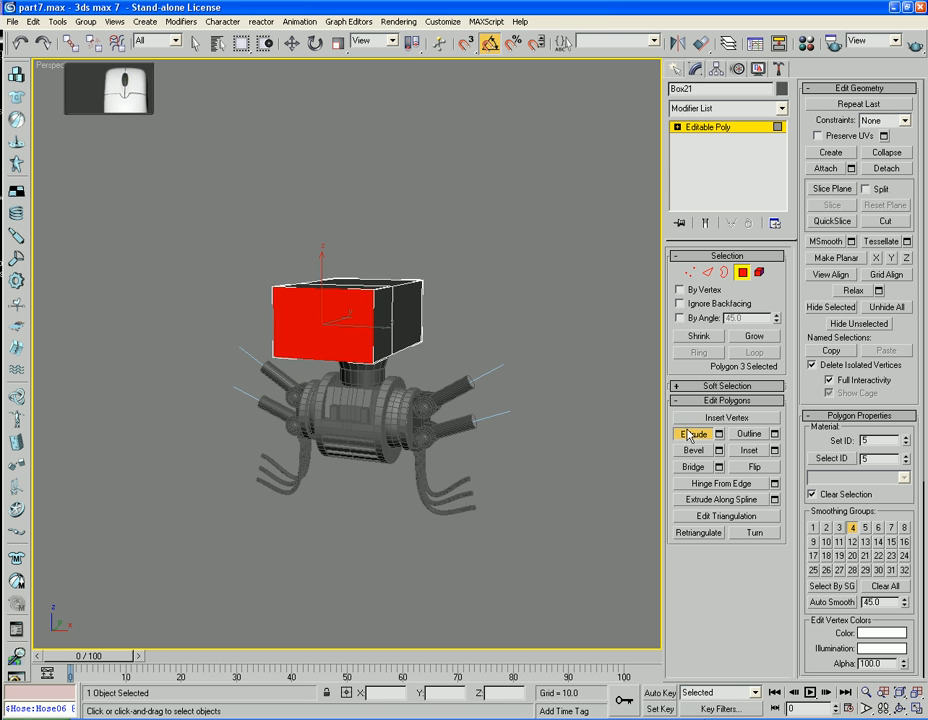
key("w")
left_click_drag(518, 213, 594, 246)
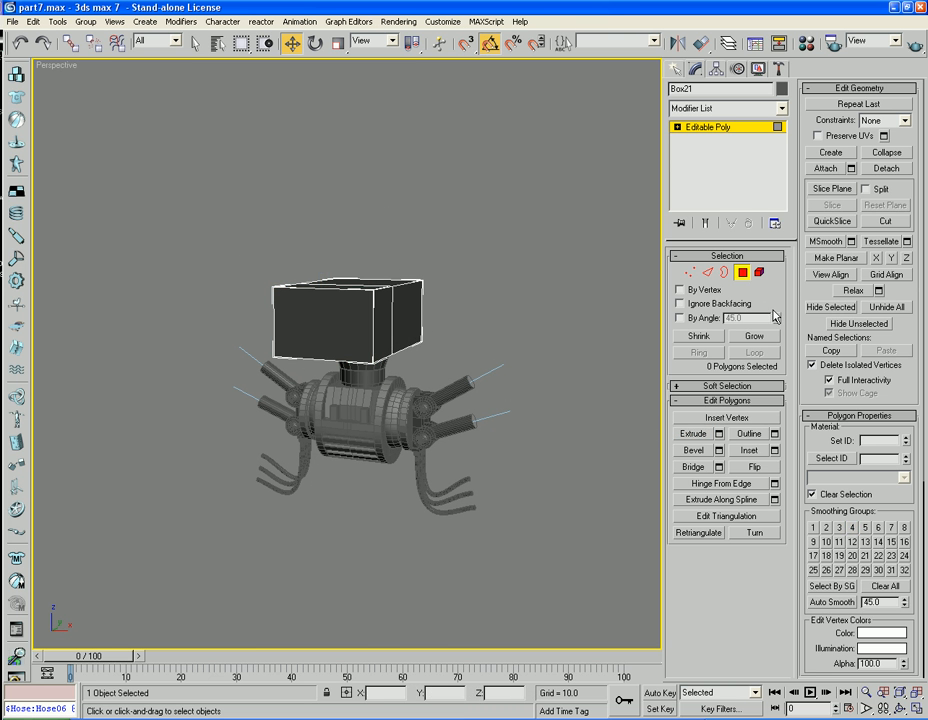
Leave polygon editing, select all visible pelvis and box parts, and unhide all objects to see the whole robot from the front.
left_click(744, 273)
left_click_drag(520, 207, 122, 526)
scroll(114, 514, "down", 2)
right_click(112, 512)
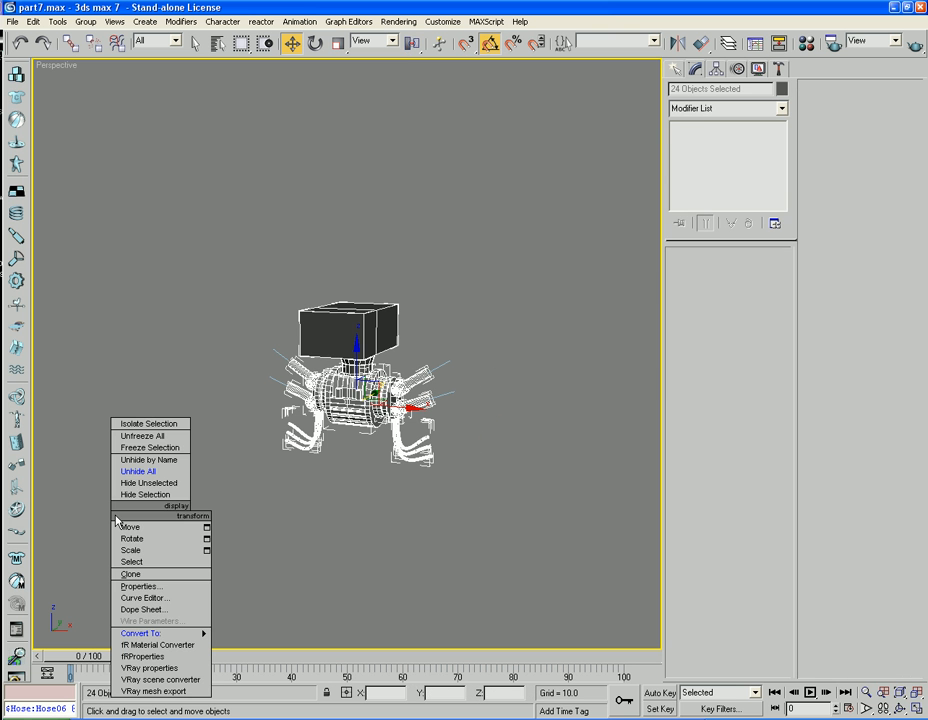
left_click(138, 471)
middle_click_drag(139, 487, 195, 513, "alt")
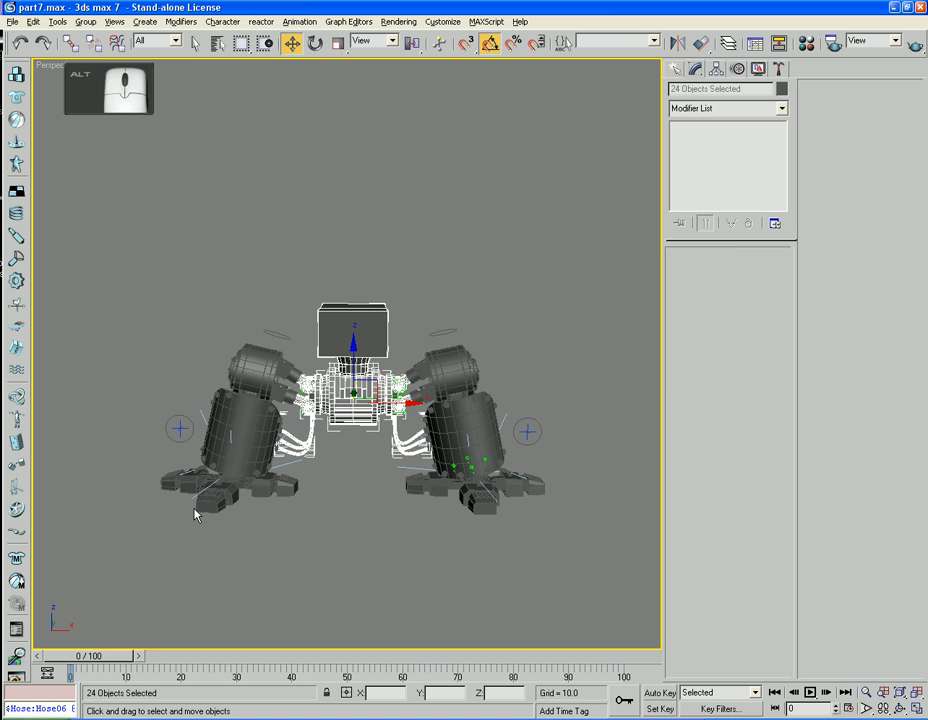
mouse_move(268, 504)
middle_mouse_down()
mouse_move(267, 561)
mouse_move(267, 516)
middle_mouse_up()
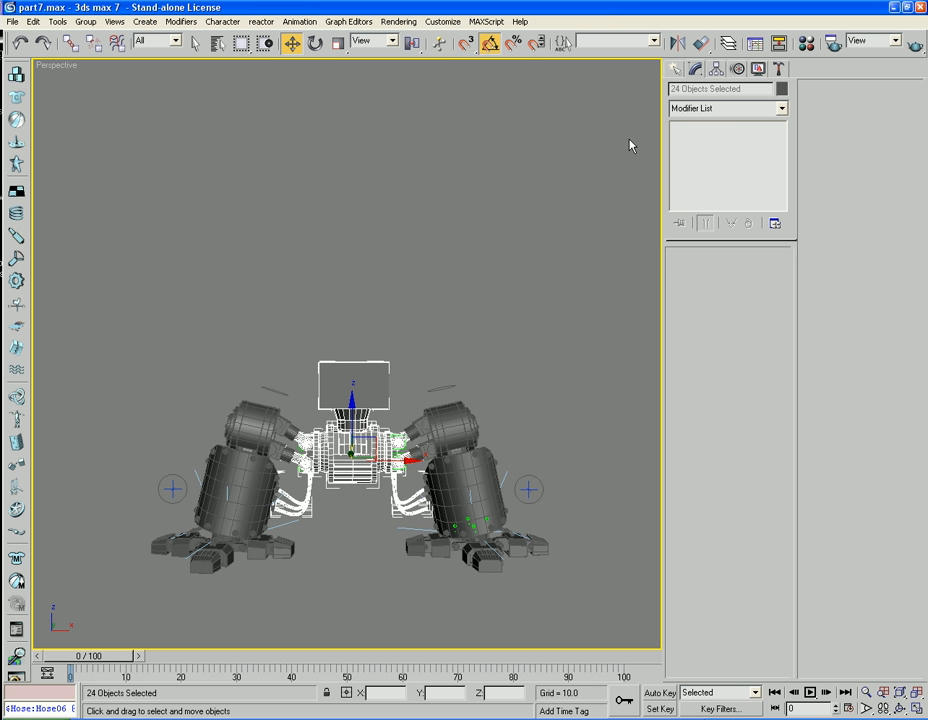
left_click(675, 70)
left_click(699, 163)
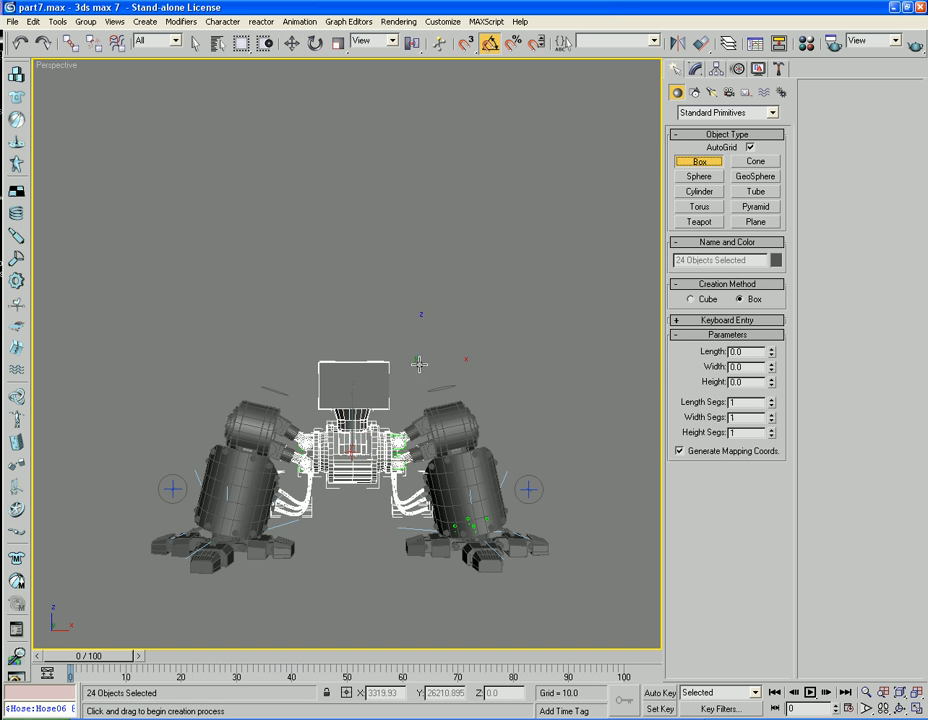
left_click_drag(141, 326, 109, 404)
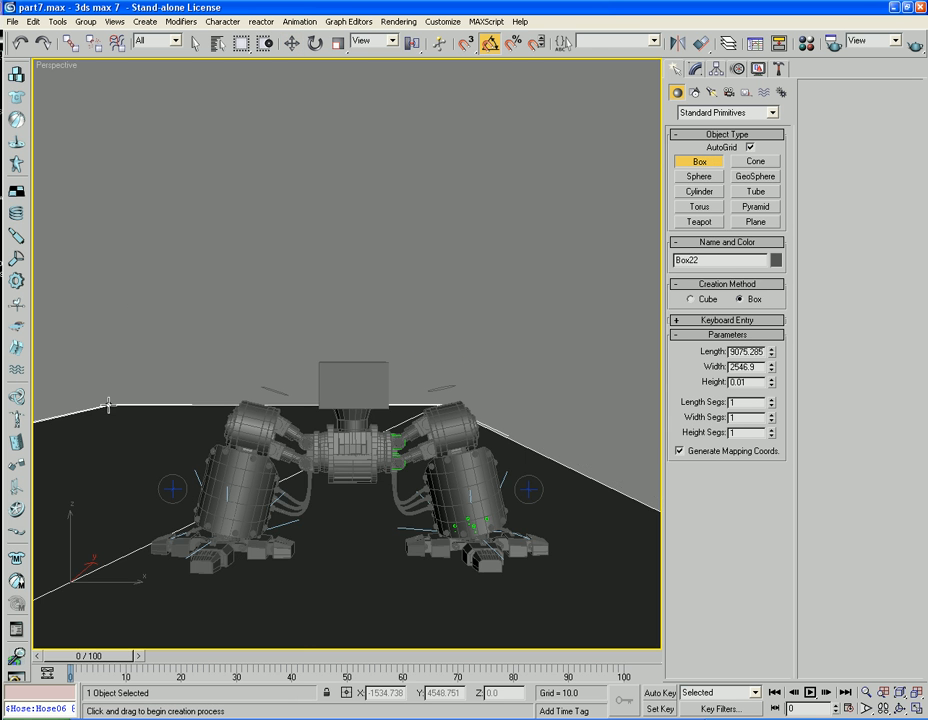
right_click(109, 404)
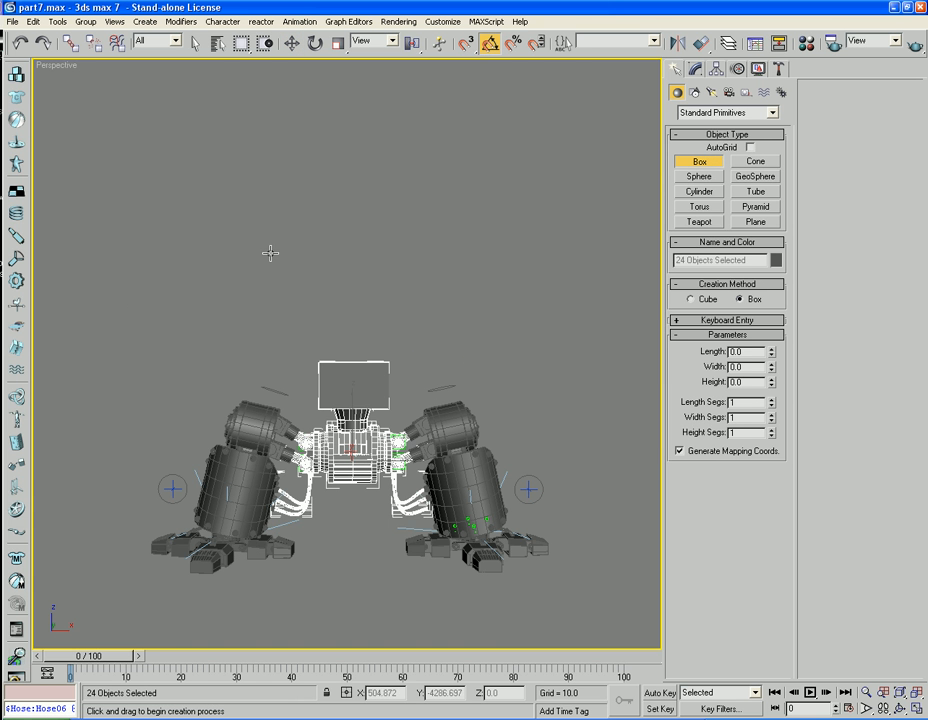
left_click_drag(162, 342, 139, 412)
right_click(139, 412)
In the front view, draw an upright box to the left of the robot's body, about 263 long, 100 wide and 102 high.
key("f")
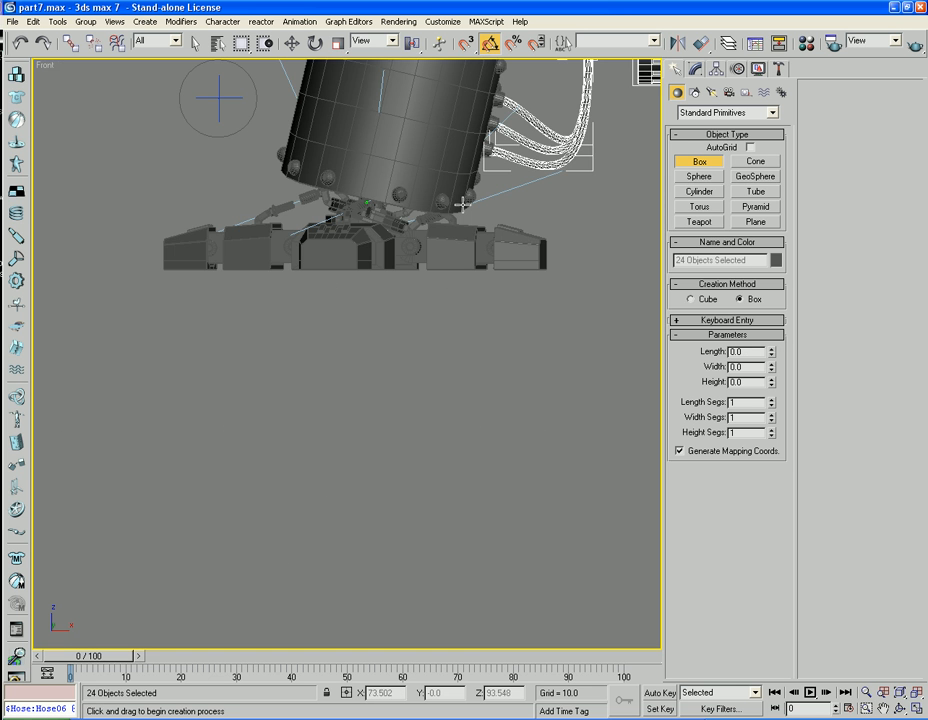
key("z")
scroll(460, 203, "down", 5)
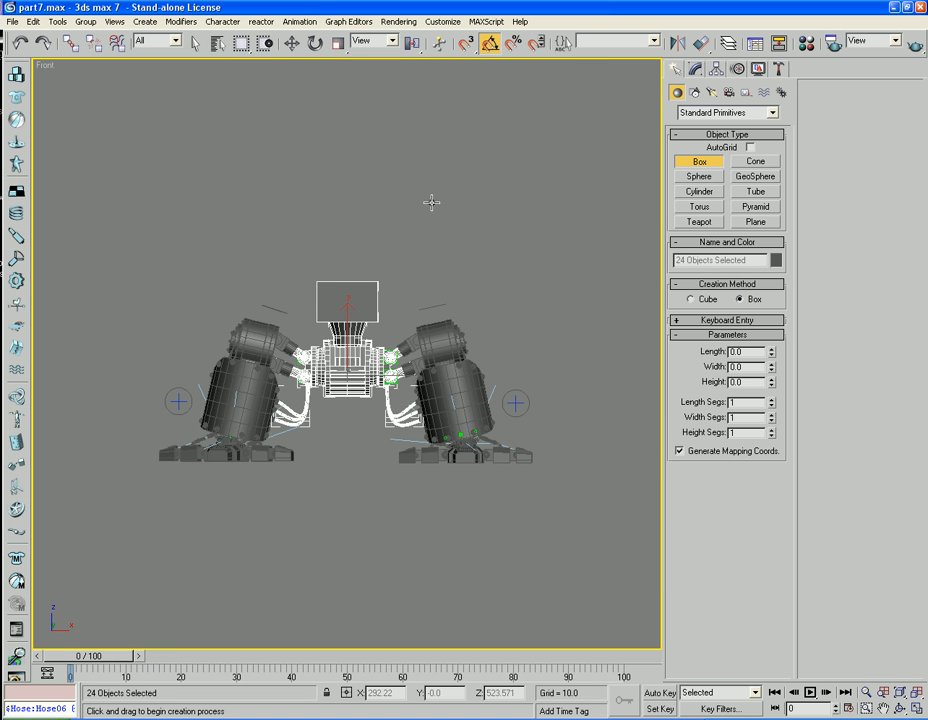
mouse_move(187, 176)
left_mouse_down()
mouse_move(190, 242)
mouse_move(161, 327)
mouse_move(157, 319)
mouse_move(136, 336)
mouse_move(137, 317)
left_mouse_up()
right_click(136, 317)
left_click_drag(133, 205, 186, 350)
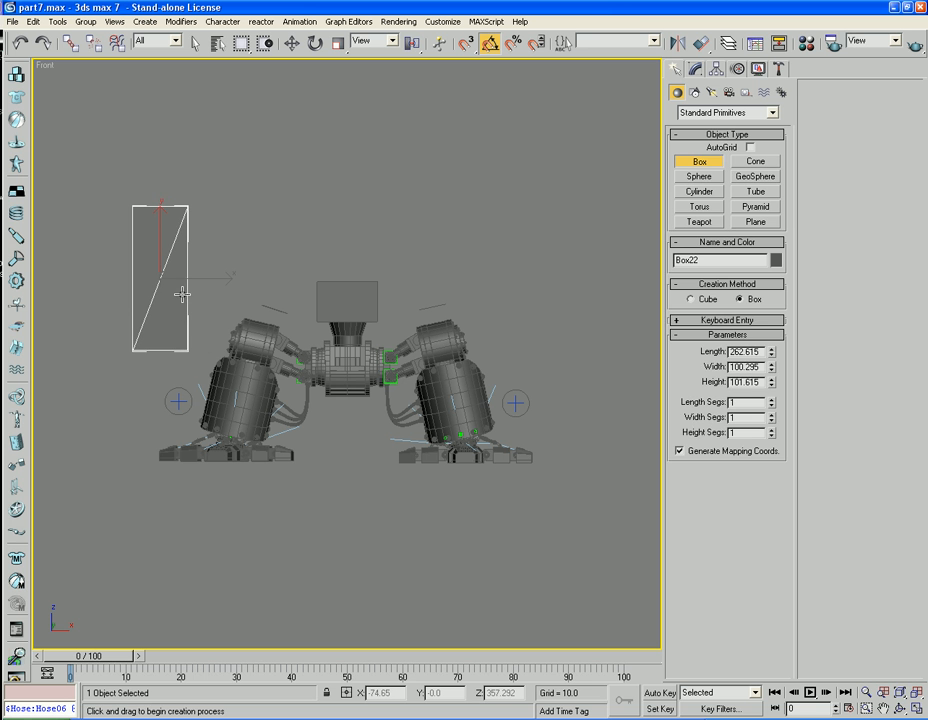
key("w")
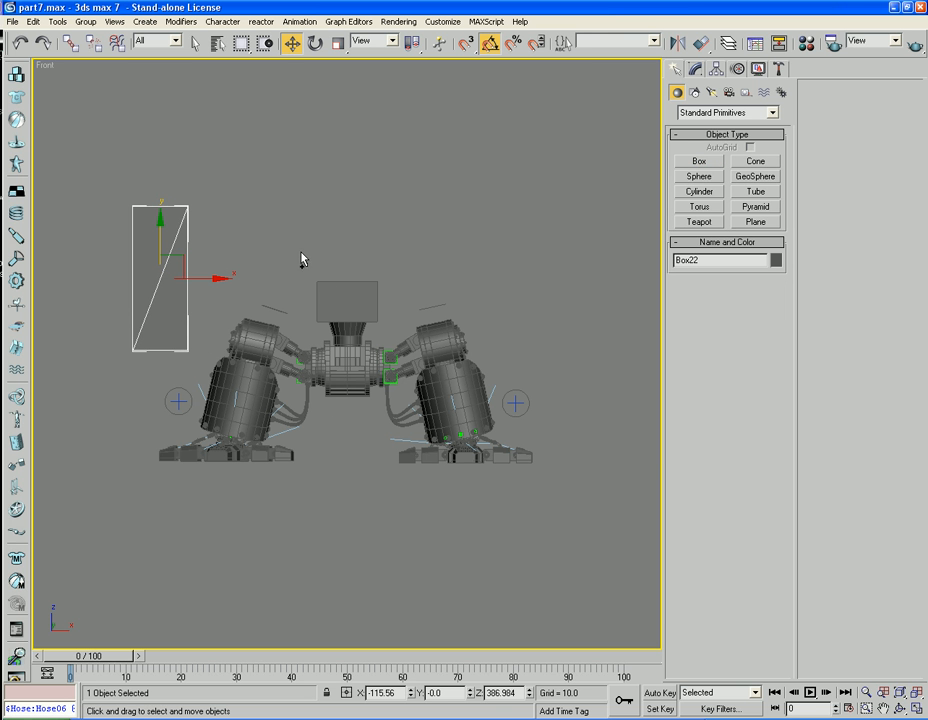
Add the pelvis, neck and body box to the selected new box, hide all unselected objects, and return to the perspective view.
left_click_drag(297, 250, 400, 439, "ctrl")
right_click(360, 371)
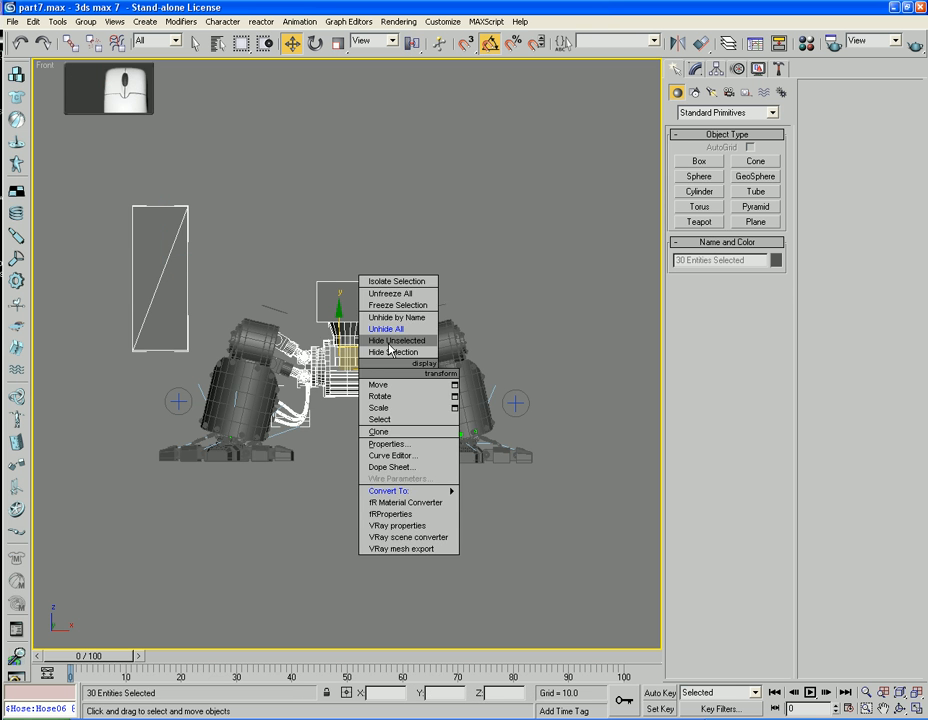
left_click(389, 341)
left_click(478, 228)
middle_click_drag(476, 232, 426, 249, "alt")
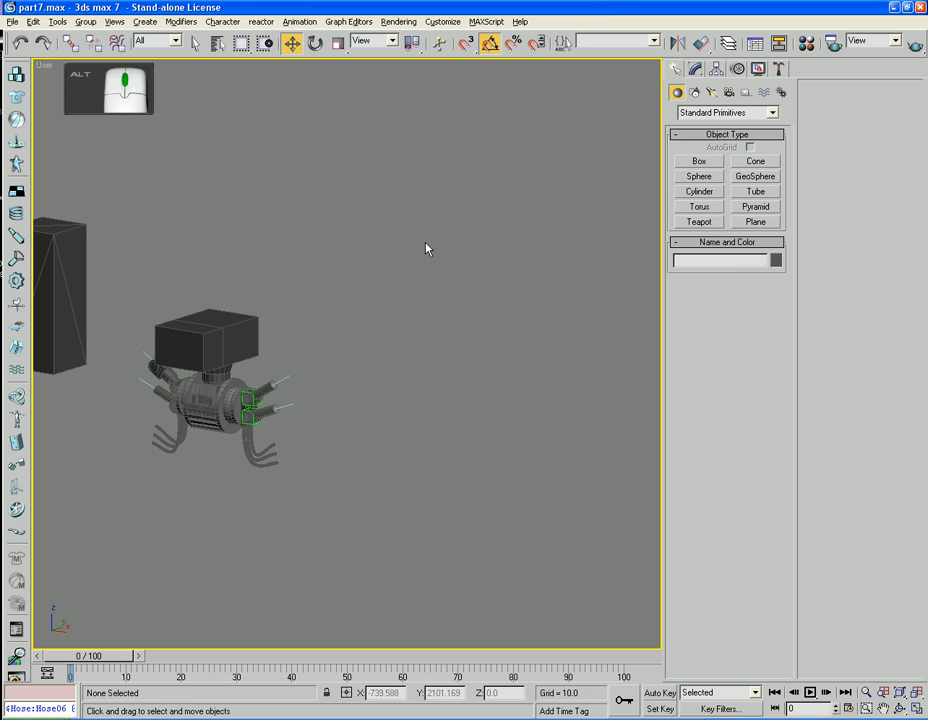
key("p")
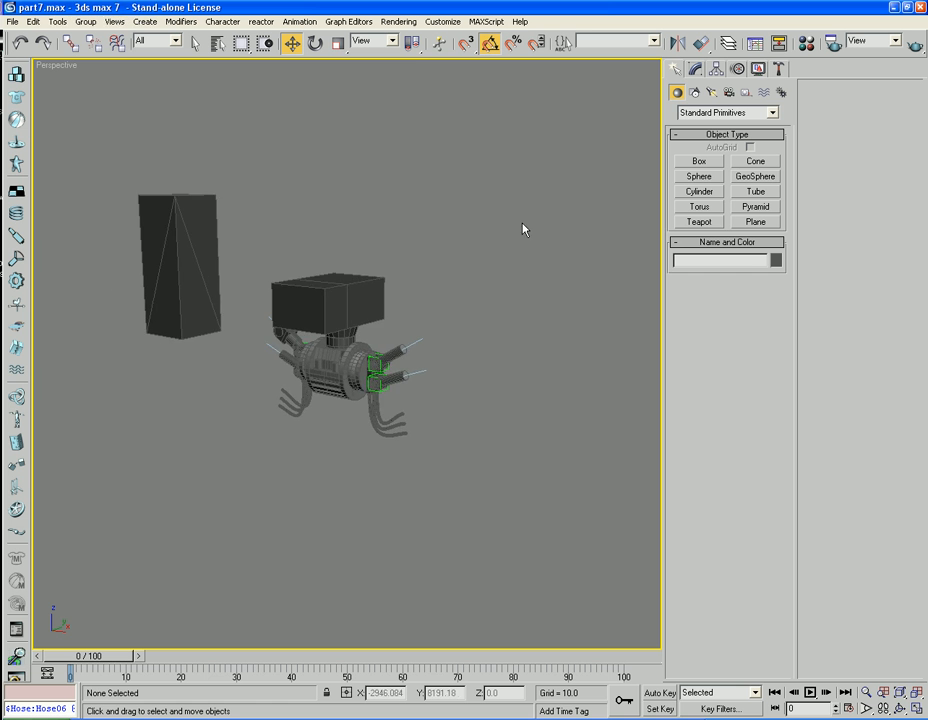
Chamfer the two vertical corner edges at the body box's rear end, opposite the extruded segment.
middle_click_drag(469, 361, 259, 424, "alt")
scroll(486, 296, "up", 4)
scroll(457, 313, "down", 3)
scroll(463, 302, "up", 3)
scroll(463, 302, "down", 2)
left_click(300, 362)
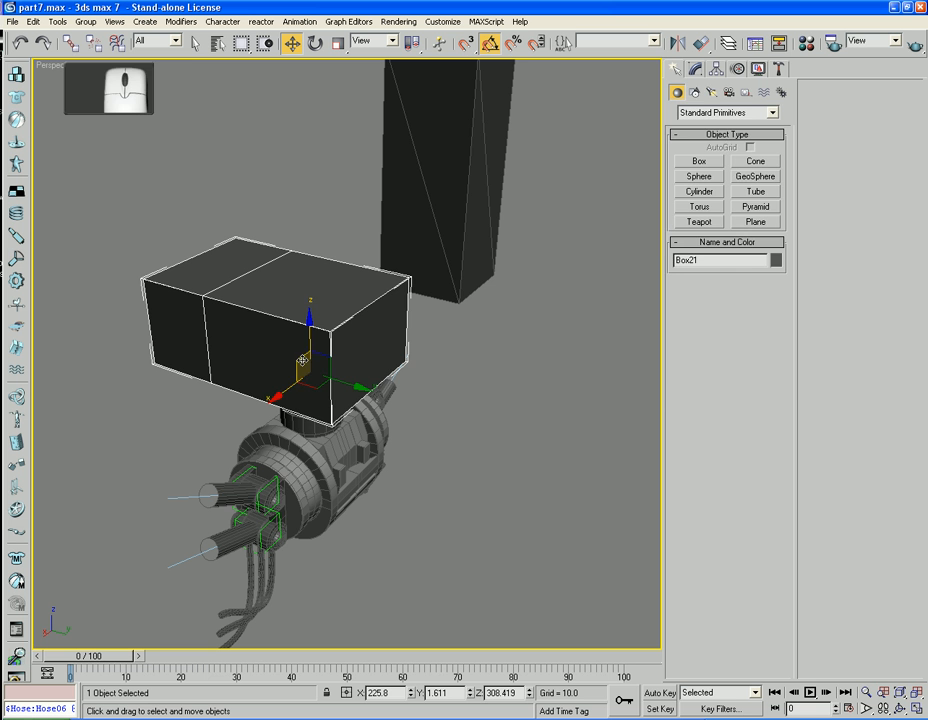
left_click(695, 70)
left_click(708, 272)
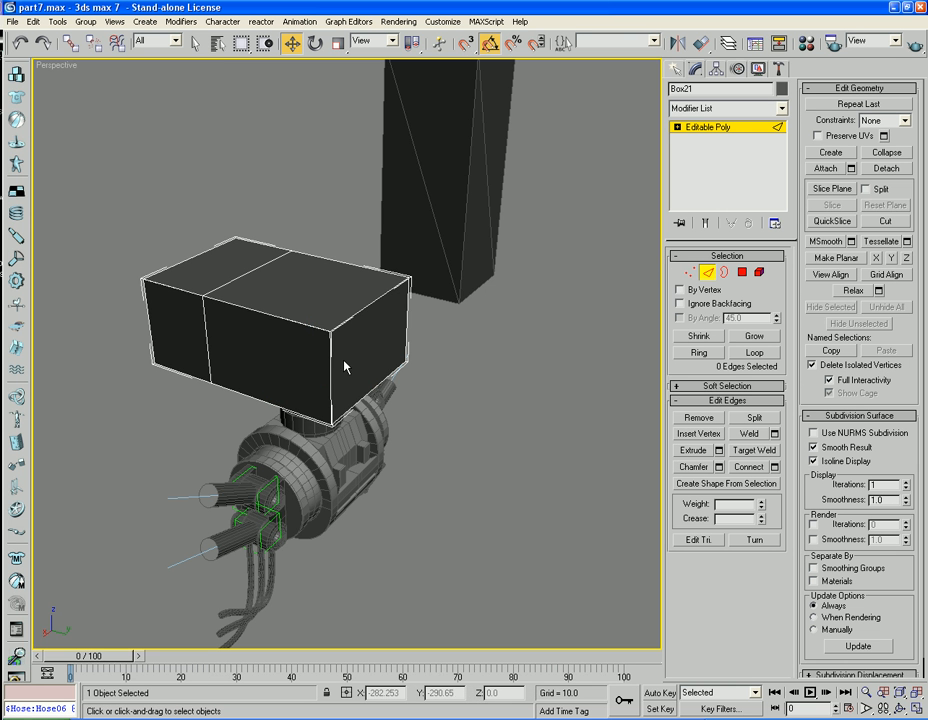
left_click(331, 359)
left_click(408, 313, "ctrl")
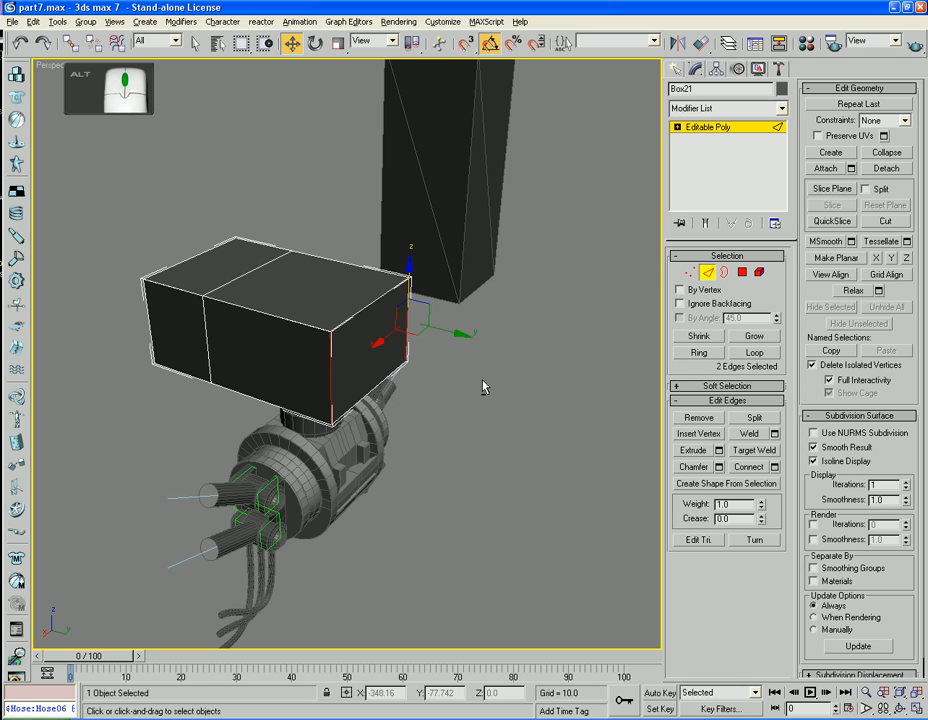
middle_click_drag(483, 387, 338, 368, "alt")
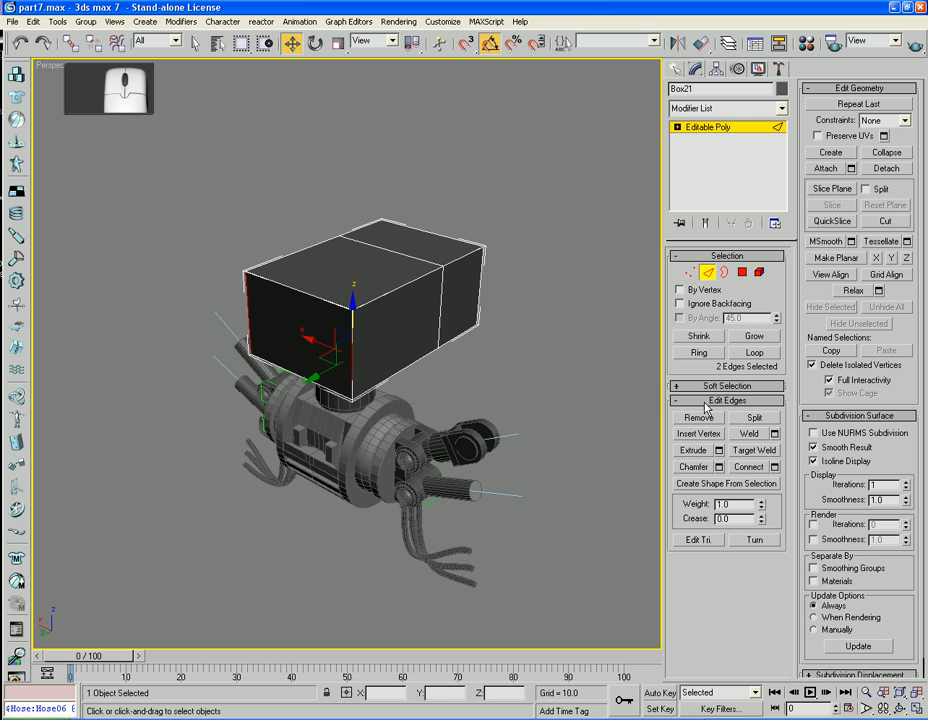
left_click(693, 467)
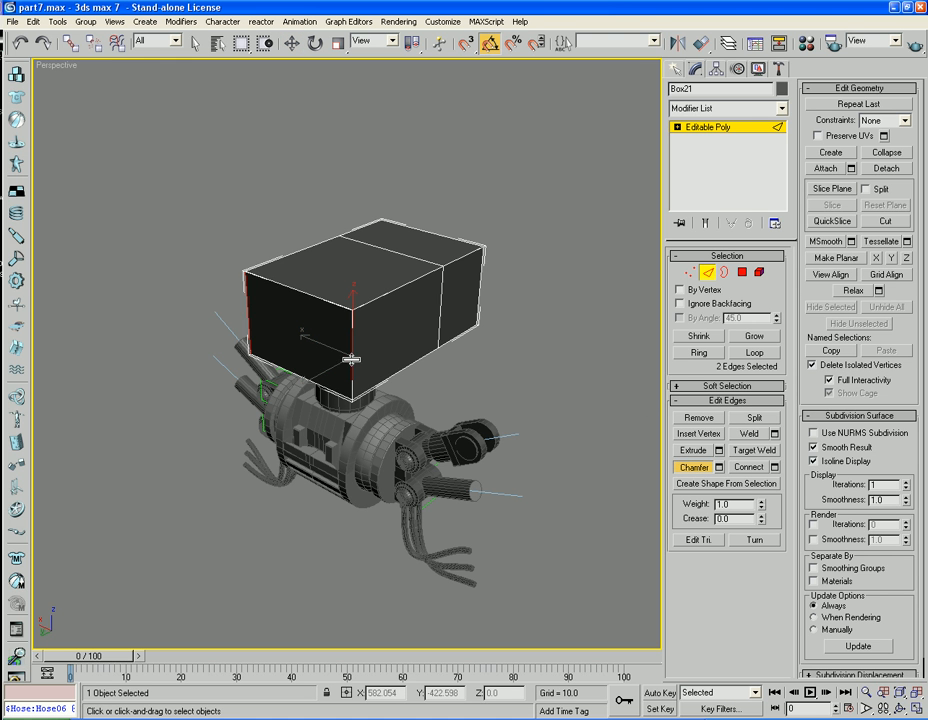
left_click_drag(349, 293, 340, 240)
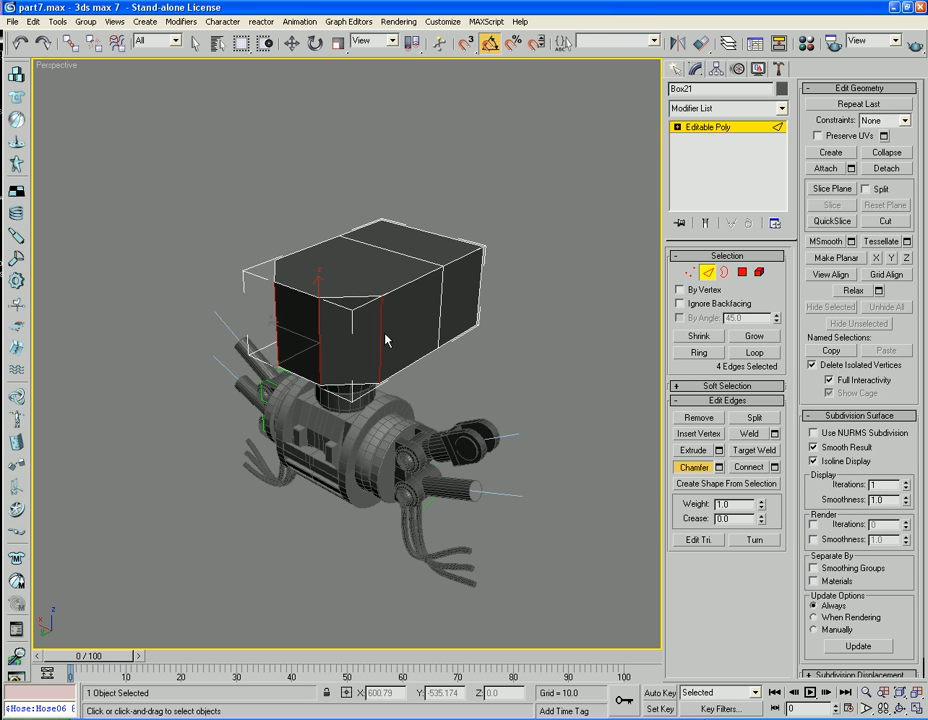
Chamfer the resulting vertical edges repeatedly to round the box's rear end into a curve, and deselect them.
left_click_drag(379, 334, 377, 285)
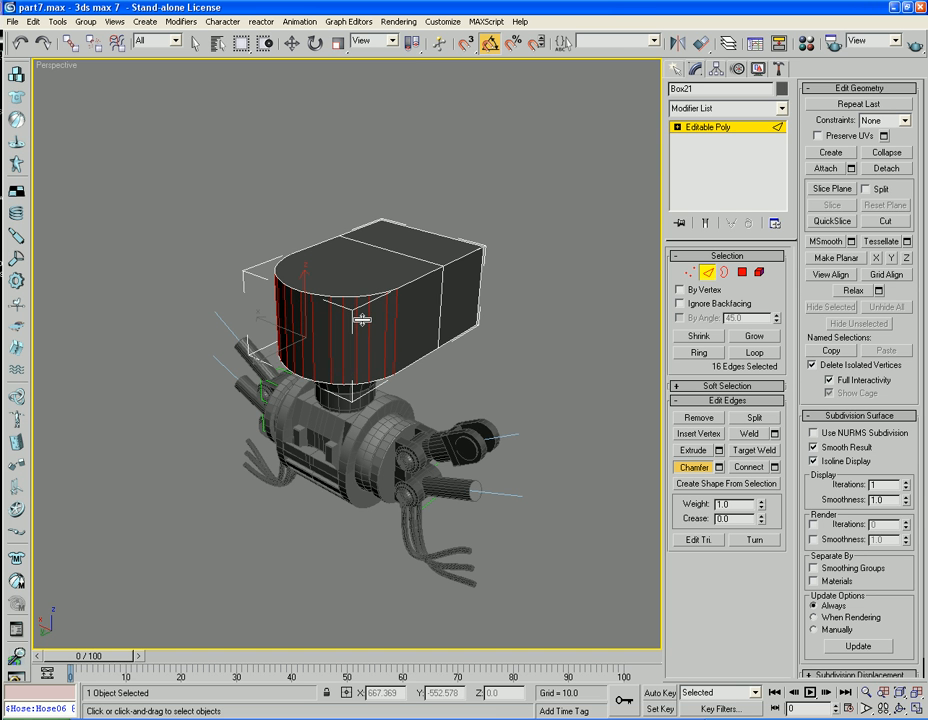
left_click(507, 403)
key("w")
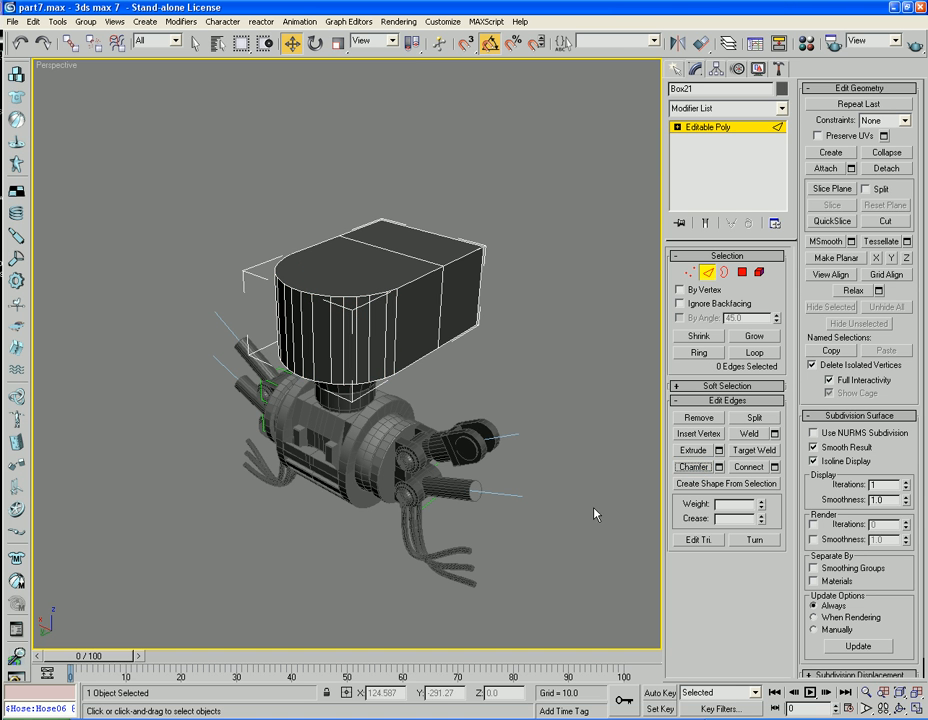
Leave edge editing and raise the whole body box above the neck to about Z 391.4.
middle_click_drag(593, 510, 675, 462, "alt")
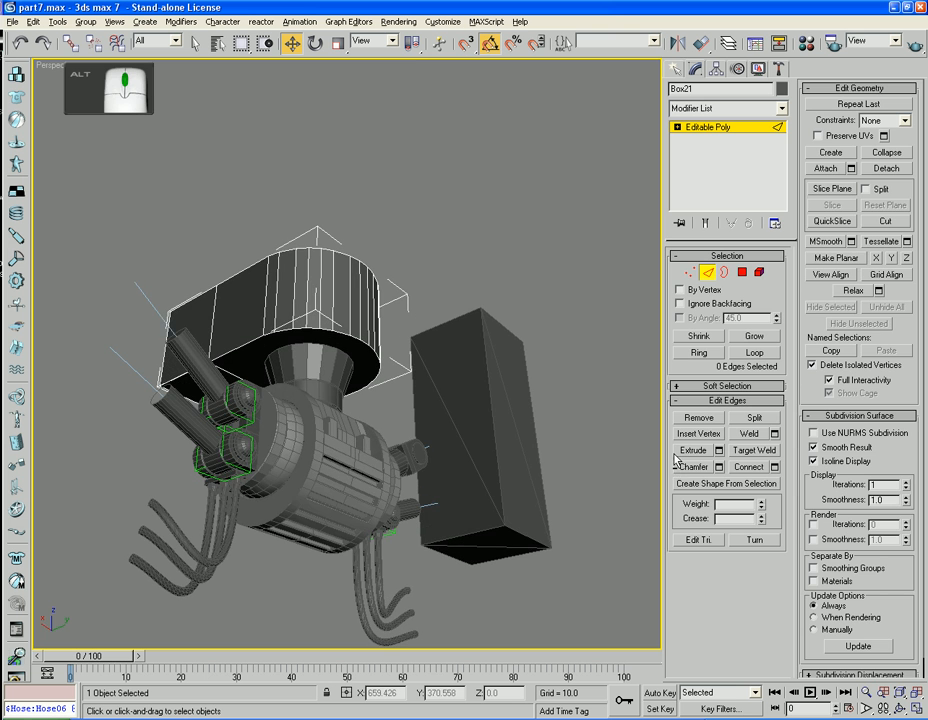
left_click(707, 273)
scroll(563, 282, "up", 6)
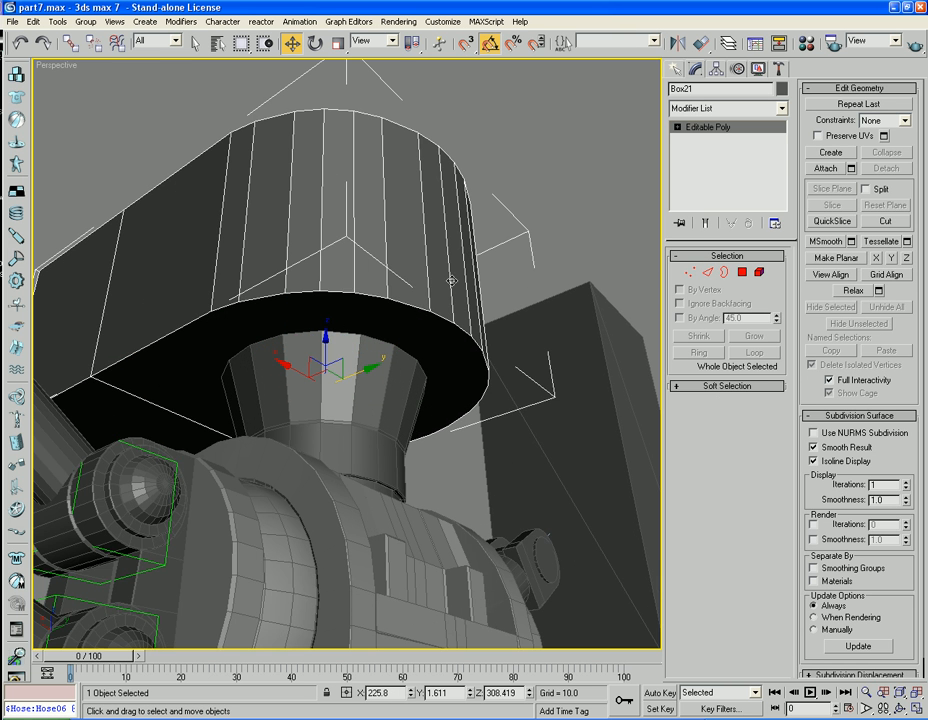
left_click_drag(326, 333, 328, 309)
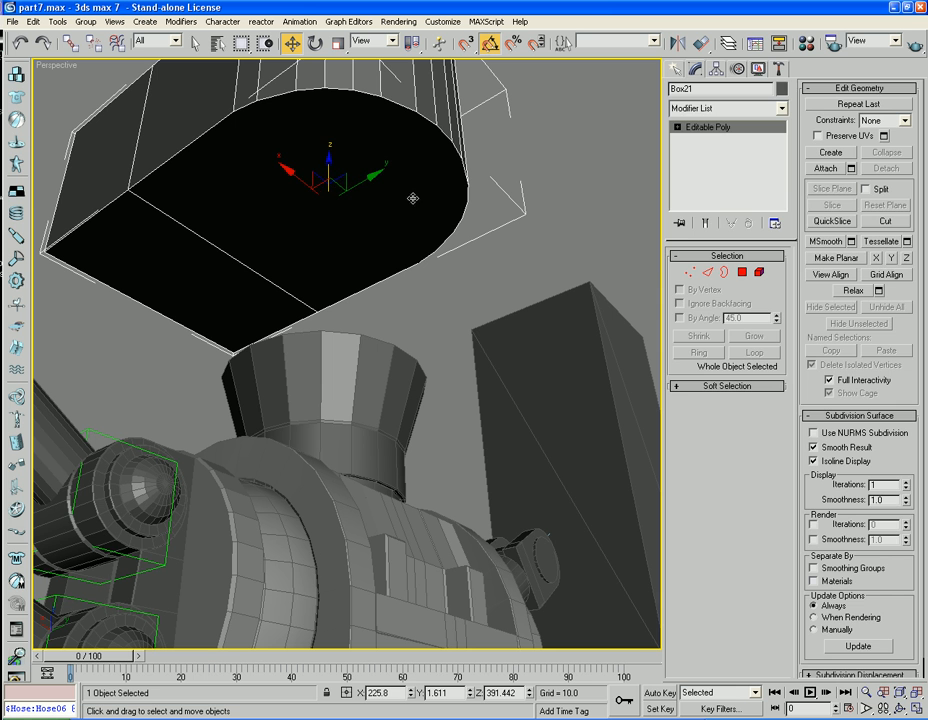
Create a large sphere with AutoGrid on the underside of the body box, centred near its rounded end above the neck.
left_click(677, 71)
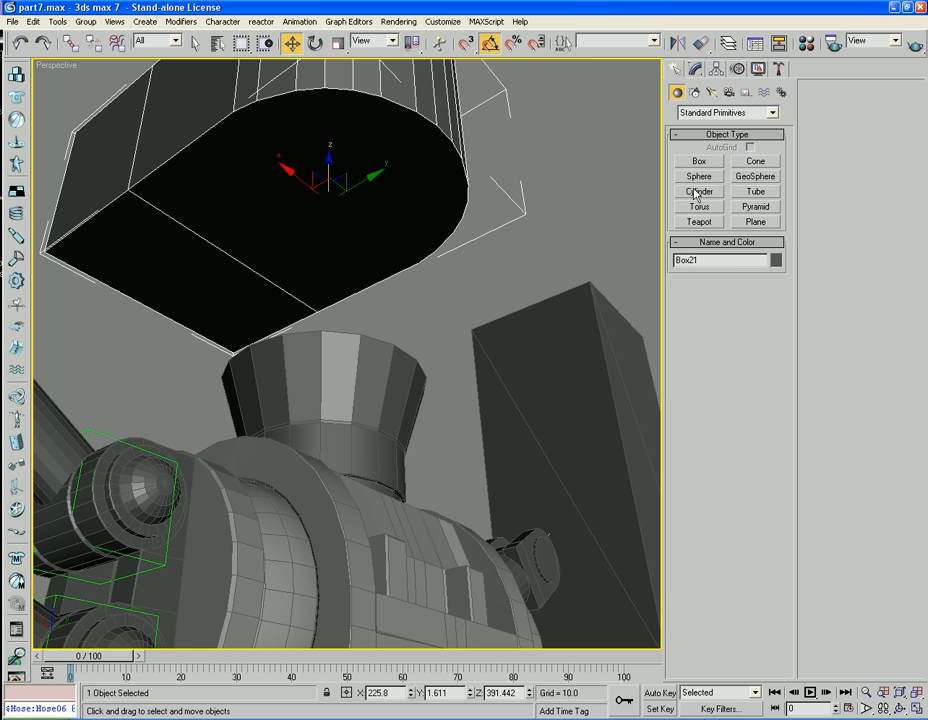
left_click(697, 192)
left_click(704, 177)
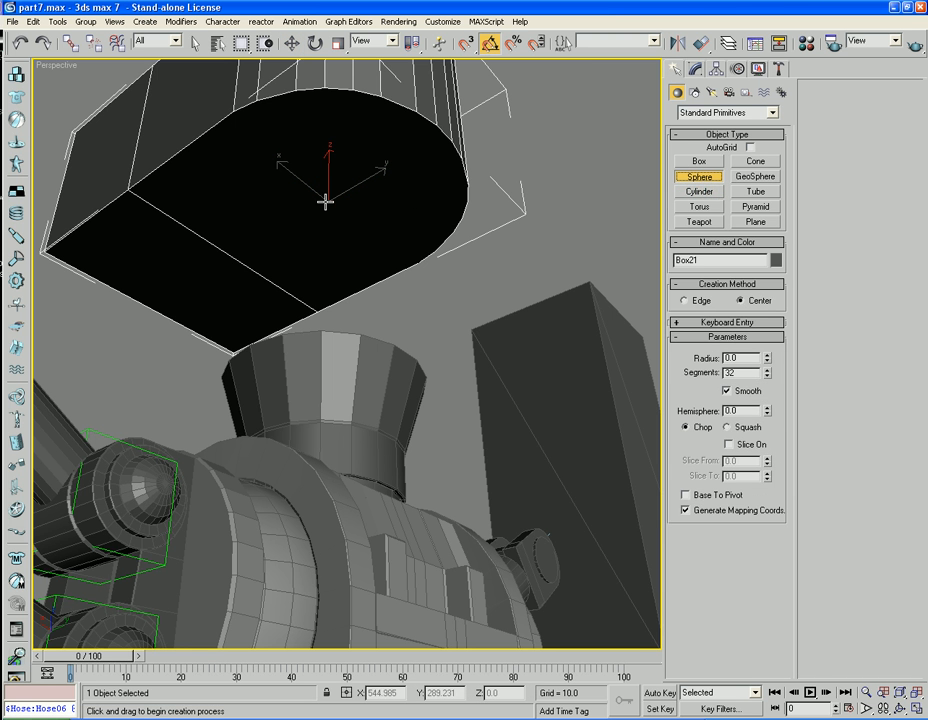
left_click(750, 147)
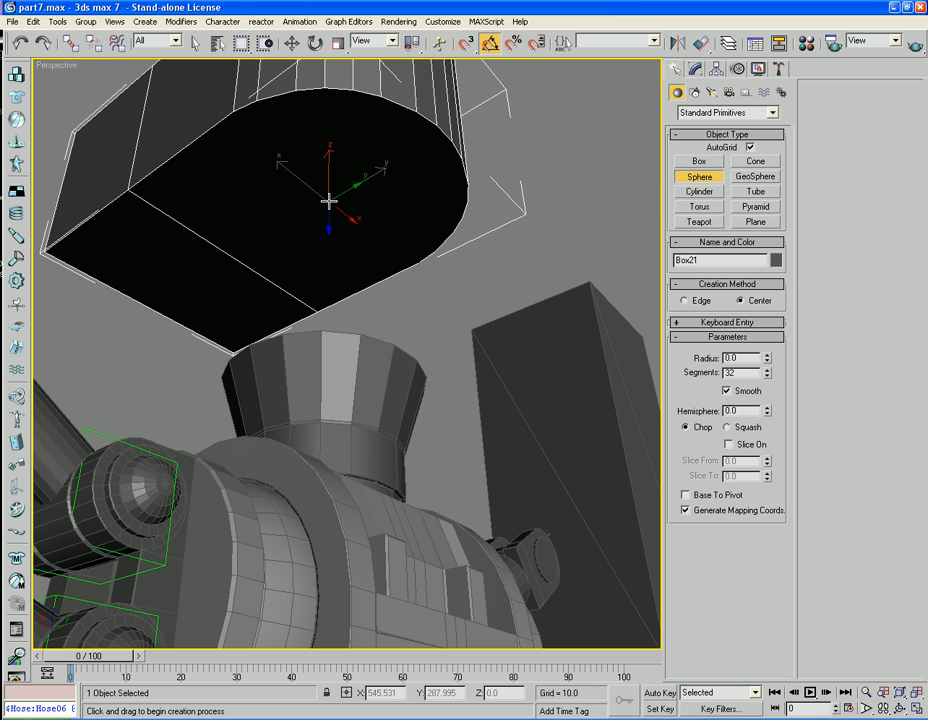
left_click_drag(328, 202, 320, 326)
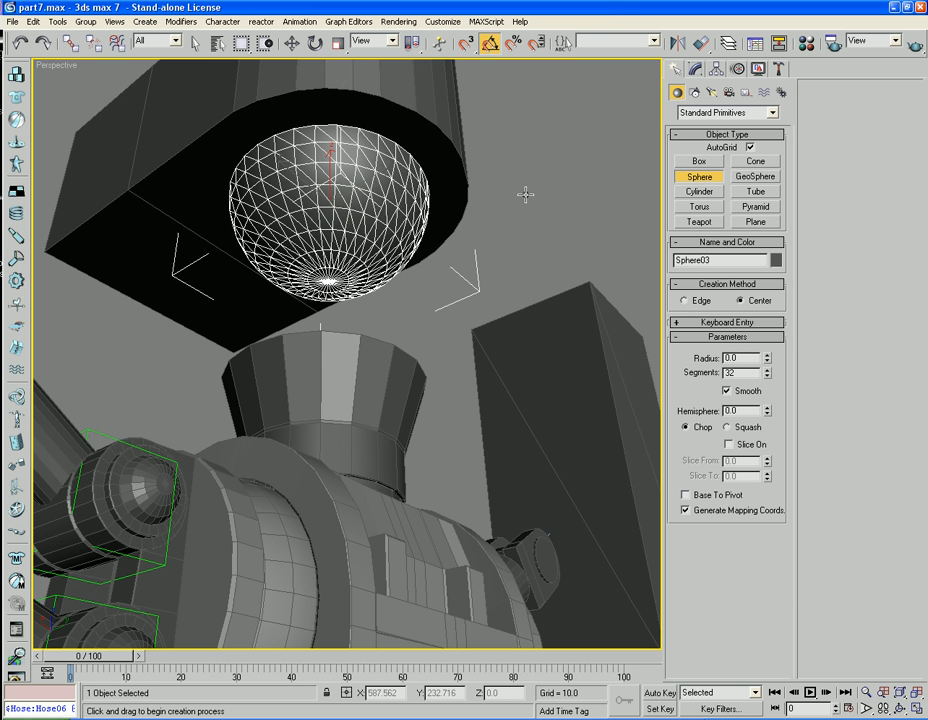
left_click(704, 182)
middle_click_drag(588, 123, 588, 156, "alt")
key("w")
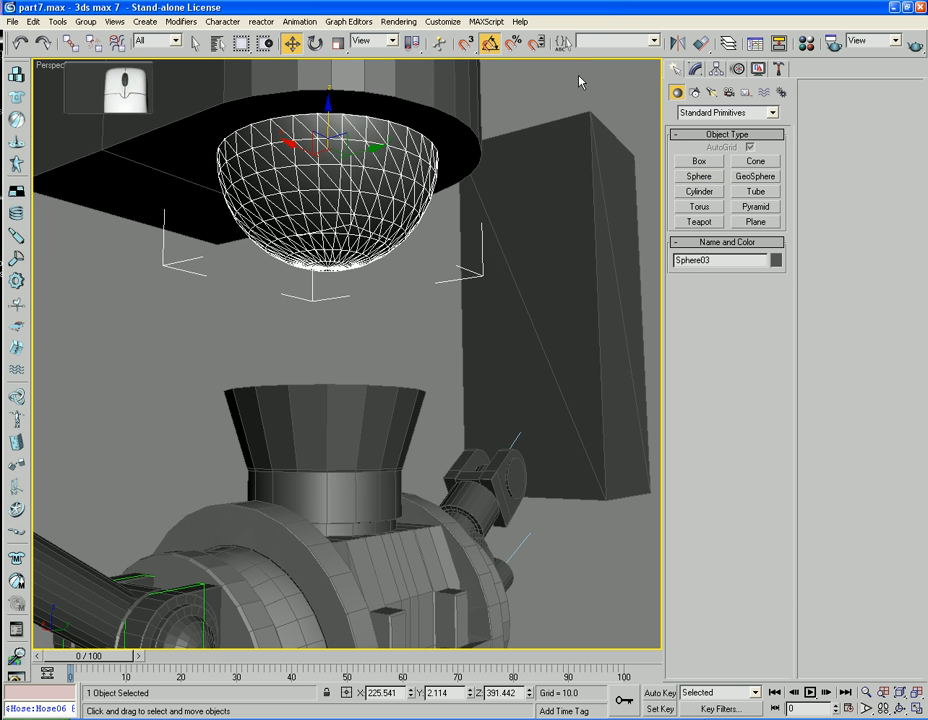
Subtract the sphere from the body box with a Boolean Subtraction (A-B) to hollow out a socket in its underside.
middle_click_drag(578, 82, 527, 201, "alt")
scroll(543, 90, "down", 4)
left_click(485, 201)
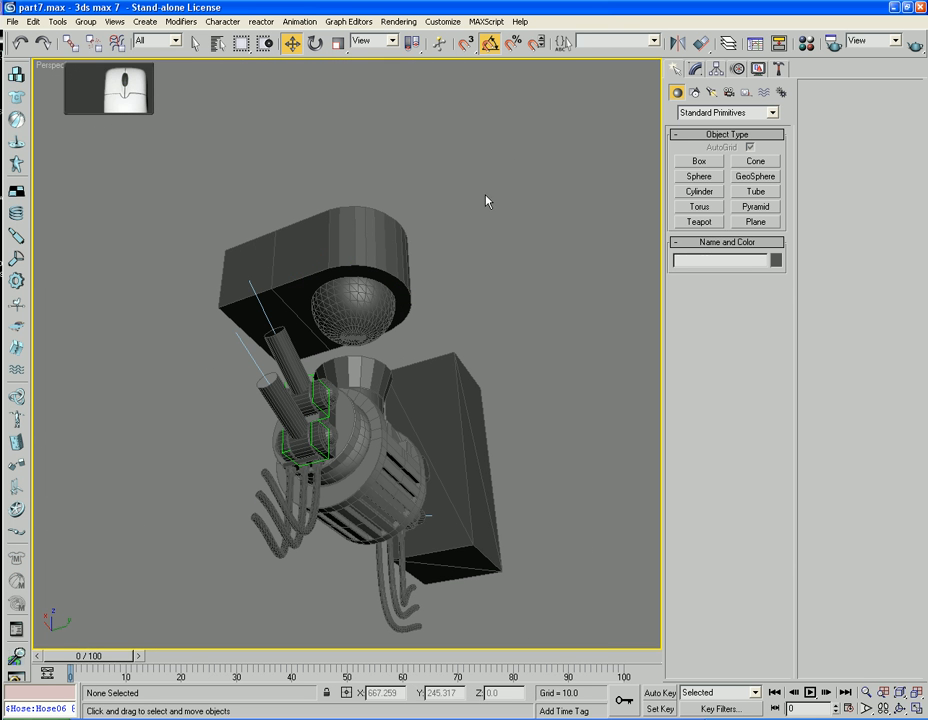
left_click(360, 260)
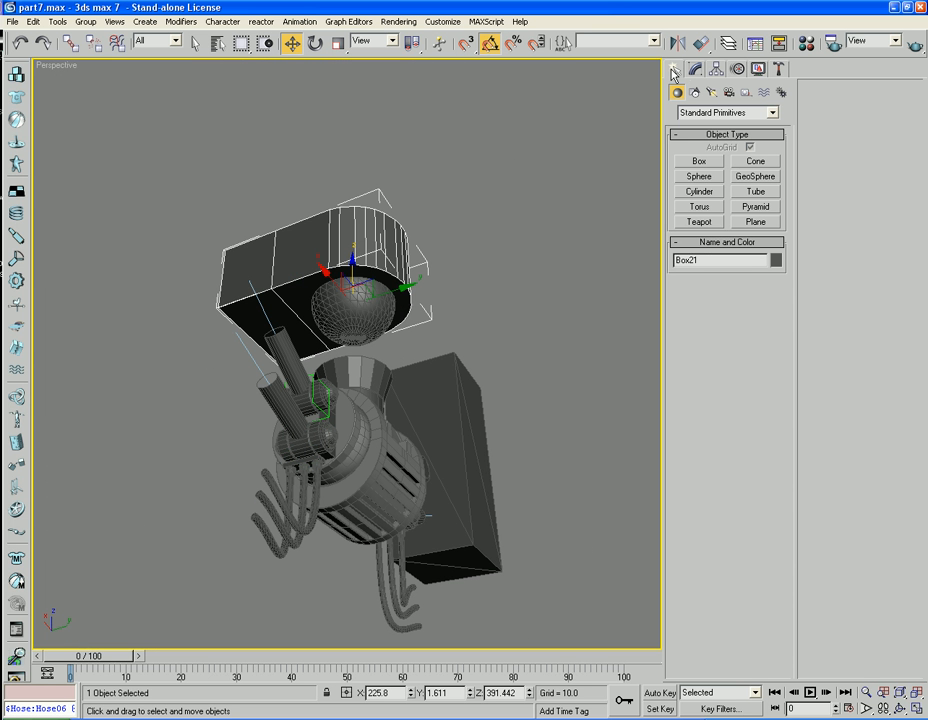
left_click(703, 113)
left_click(714, 146)
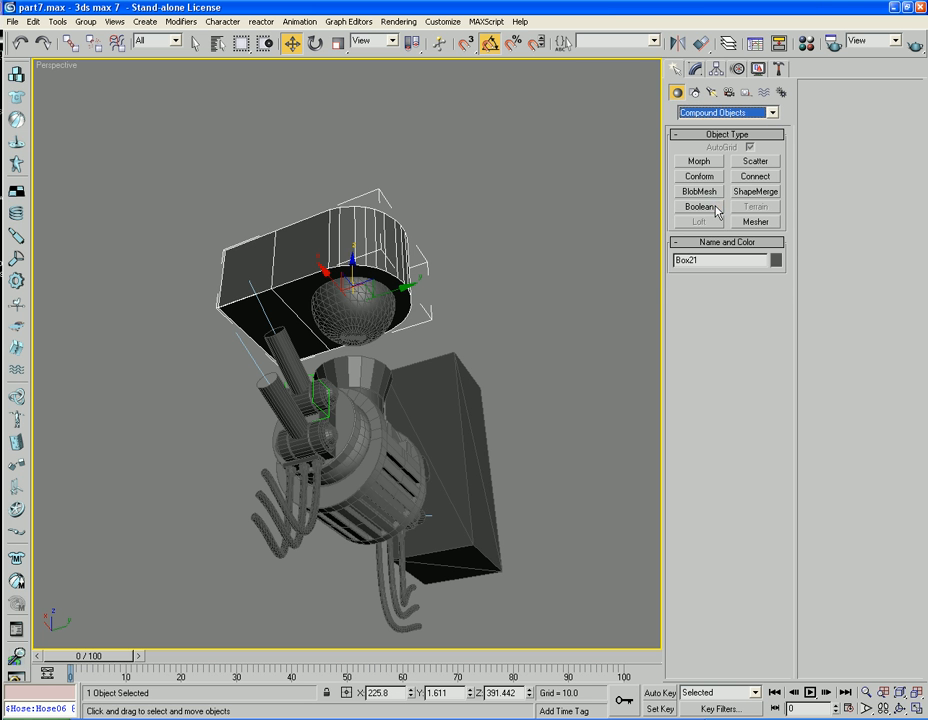
left_click(699, 207)
left_click(727, 303)
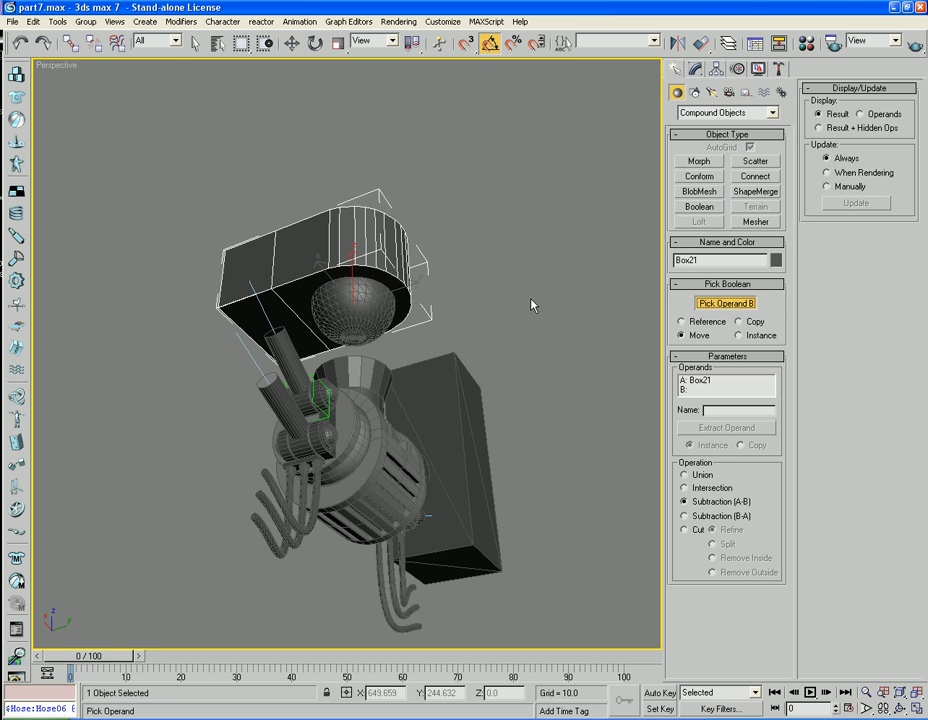
left_click(355, 305)
key("w")
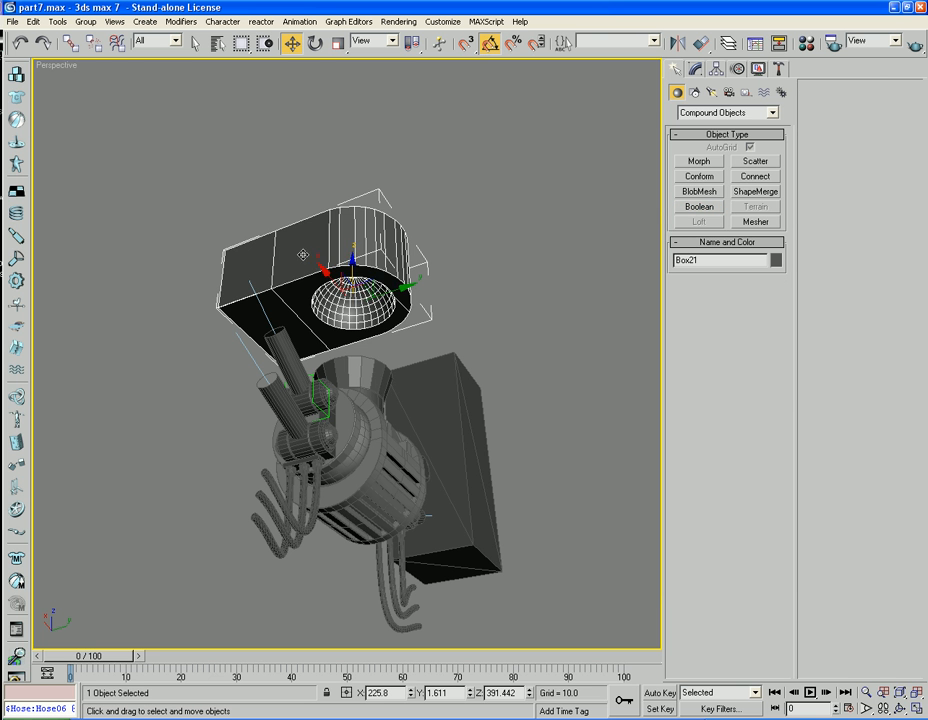
Convert the hollowed body box to an Editable Poly.
right_click(400, 254)
mouse_move(340, 376)
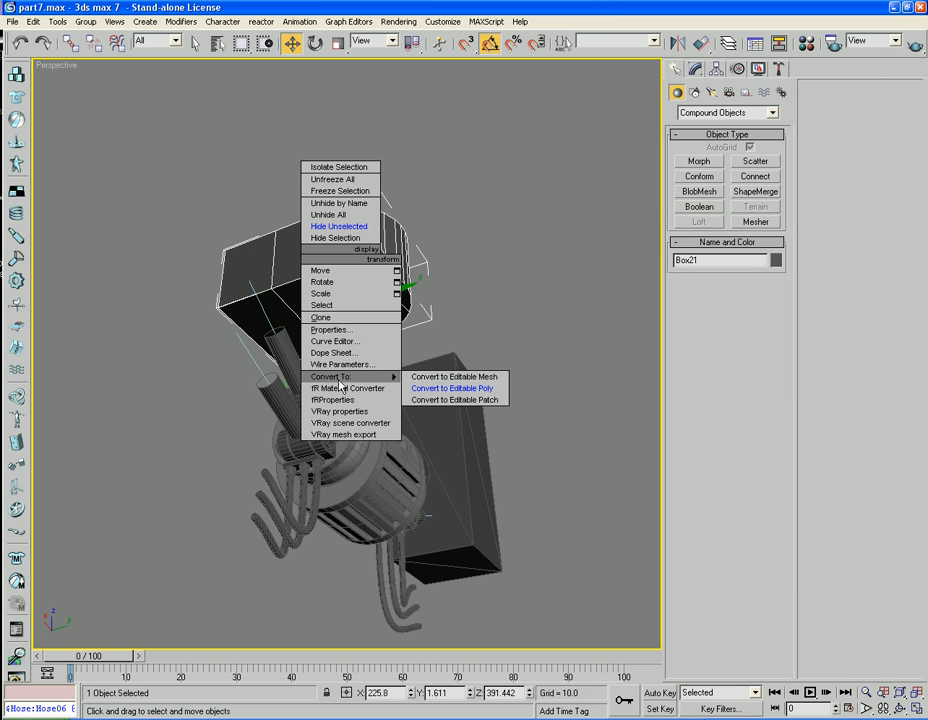
left_click(449, 387)
Lower the body box onto the neck to about Z 309.5 to check the socket's fit, and raise it clear again.
middle_click_drag(467, 258, 467, 295, "alt")
left_click_drag(352, 237, 443, 346)
middle_click_drag(443, 346, 418, 407, "alt")
scroll(446, 307, "up", 4)
middle_click_drag(418, 407, 313, 481, "alt")
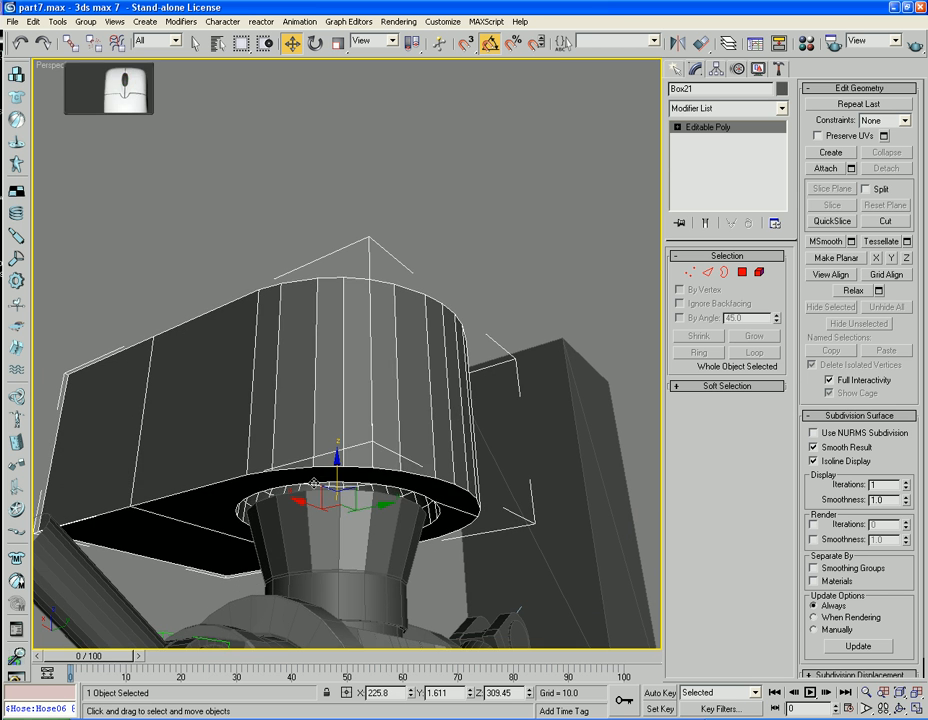
left_click_drag(333, 472, 323, 350)
Bevel the neck's top face outward into a flange and straight up into a thick rim, and leave polygon editing.
middle_click_drag(323, 352, 367, 534, "alt")
left_click(362, 584)
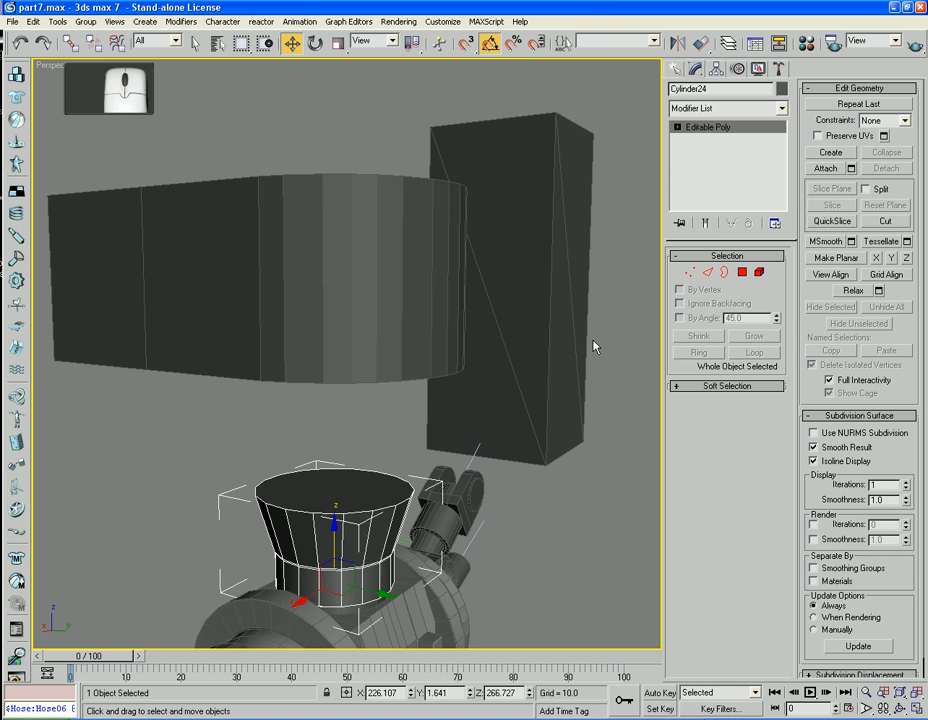
left_click(744, 272)
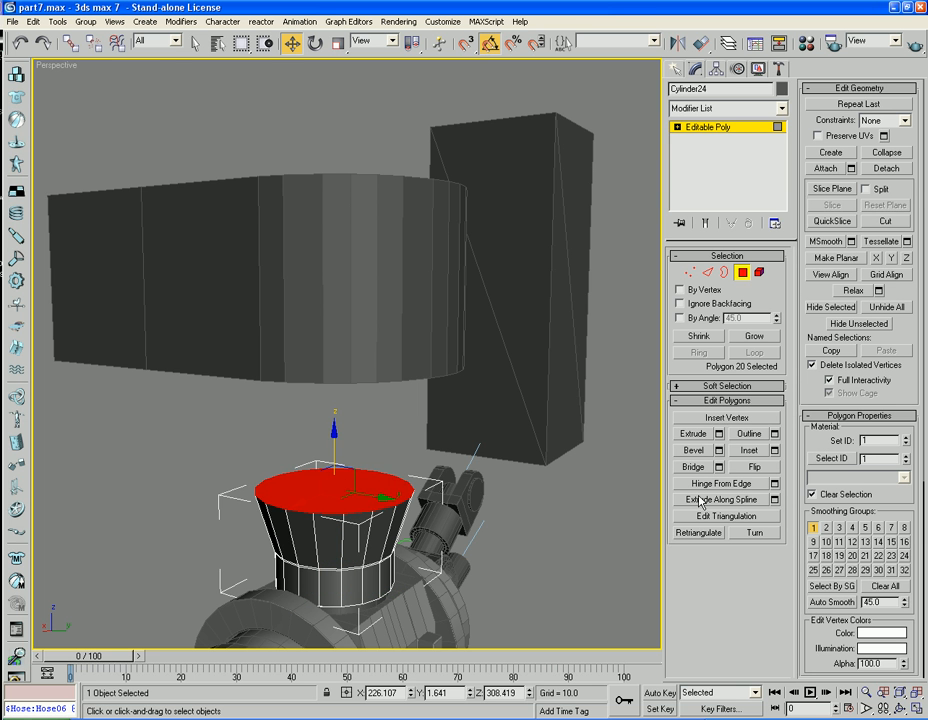
left_click(700, 451)
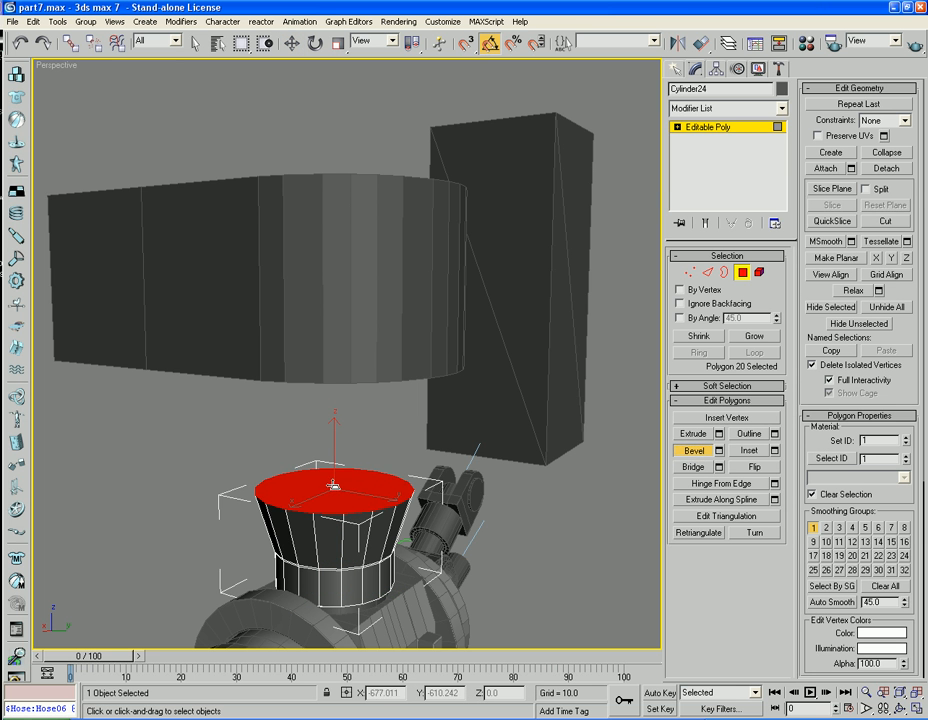
mouse_move(332, 490)
left_mouse_down()
mouse_move(329, 477)
mouse_move(328, 497)
left_mouse_up()
left_click(331, 482)
left_click(331, 482)
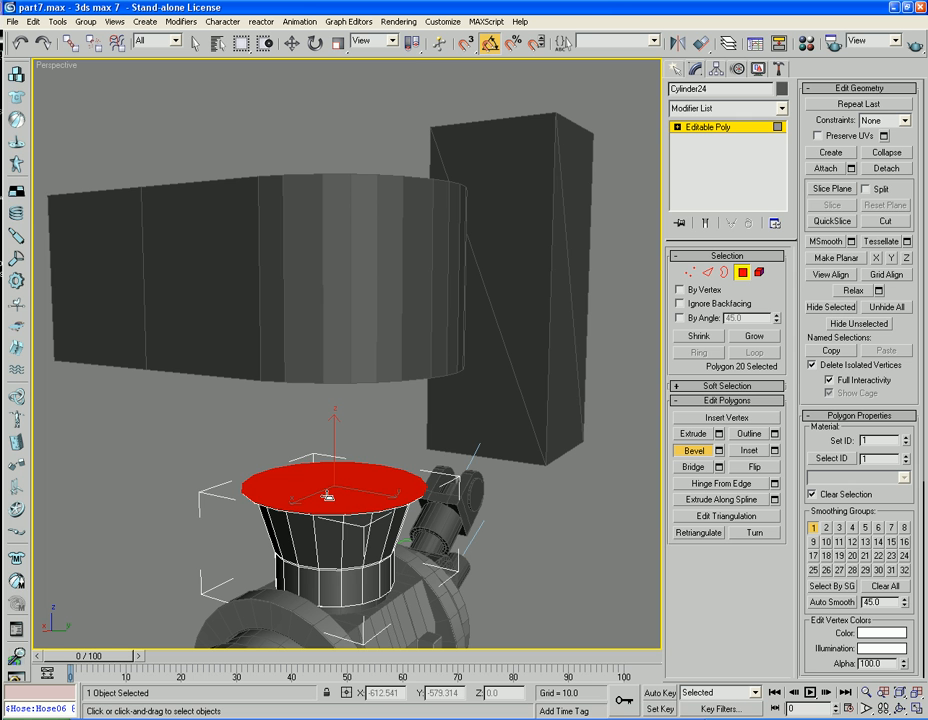
left_click_drag(329, 496, 319, 465)
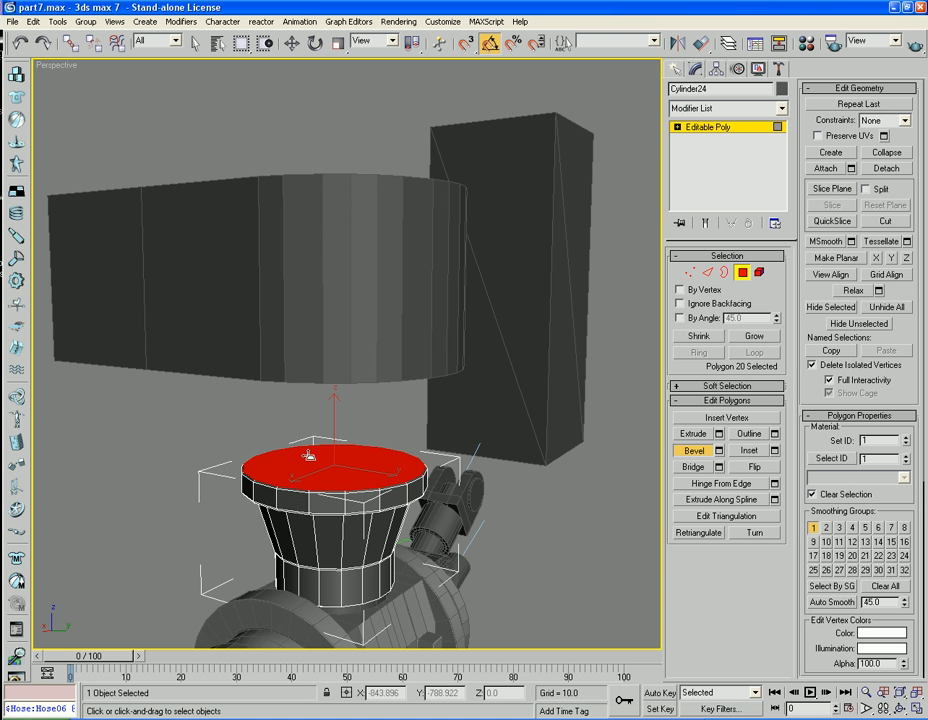
mouse_move(318, 474)
middle_mouse_down("alt")
mouse_move(327, 414)
mouse_move(460, 331)
mouse_move(480, 425)
mouse_move(329, 468)
middle_mouse_up("alt")
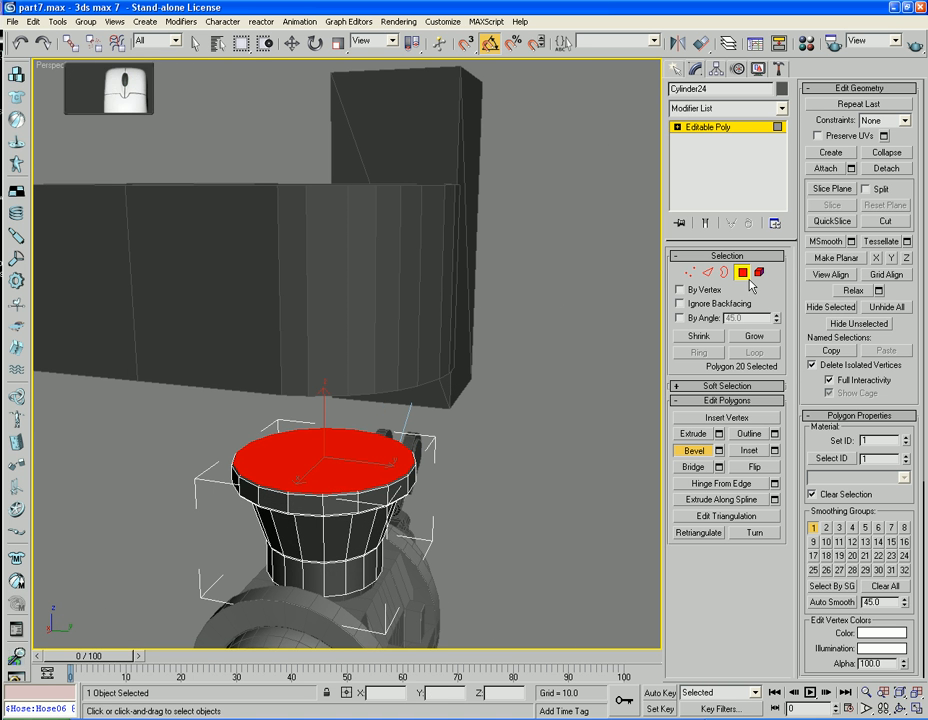
left_click(705, 127)
Save the scene and create a sphere of about 37.5 radius with AutoGrid at the centre of the neck's top face.
left_click(676, 68)
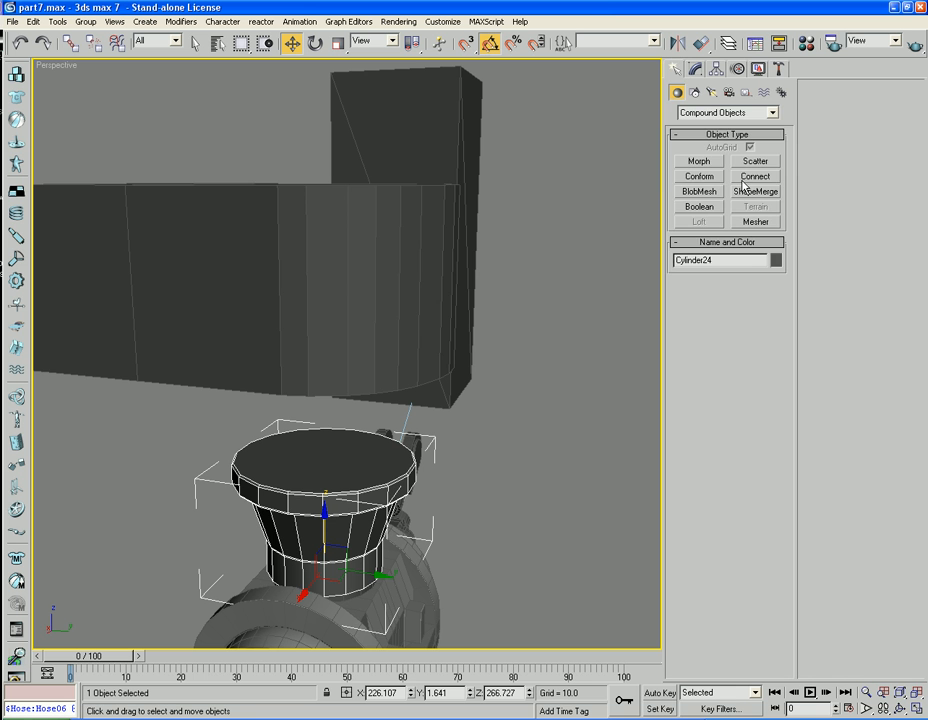
left_click(687, 112)
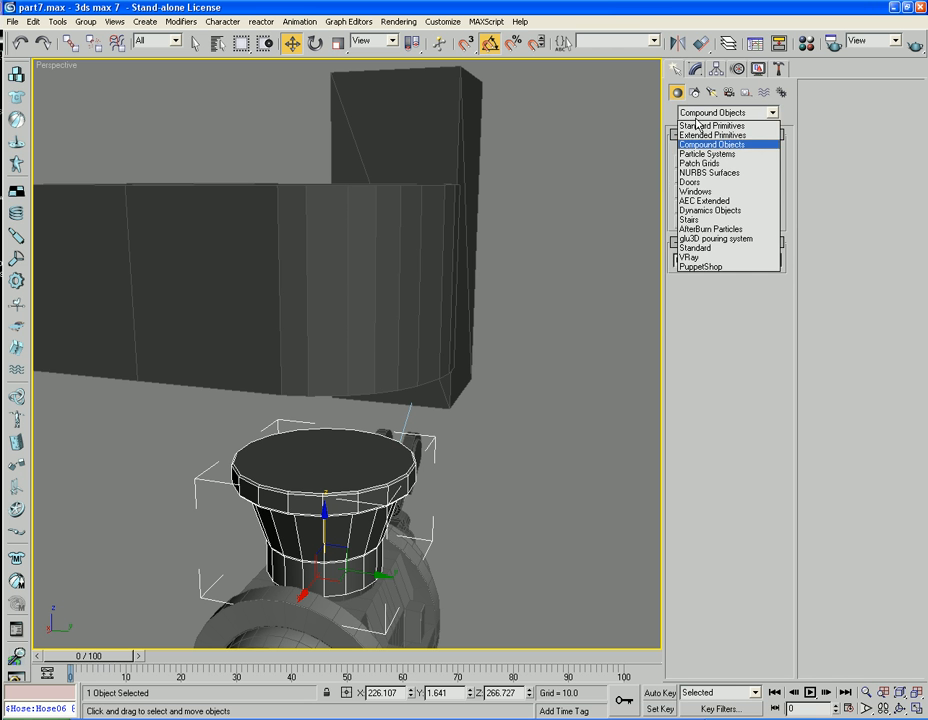
left_click(715, 124)
left_click(700, 177)
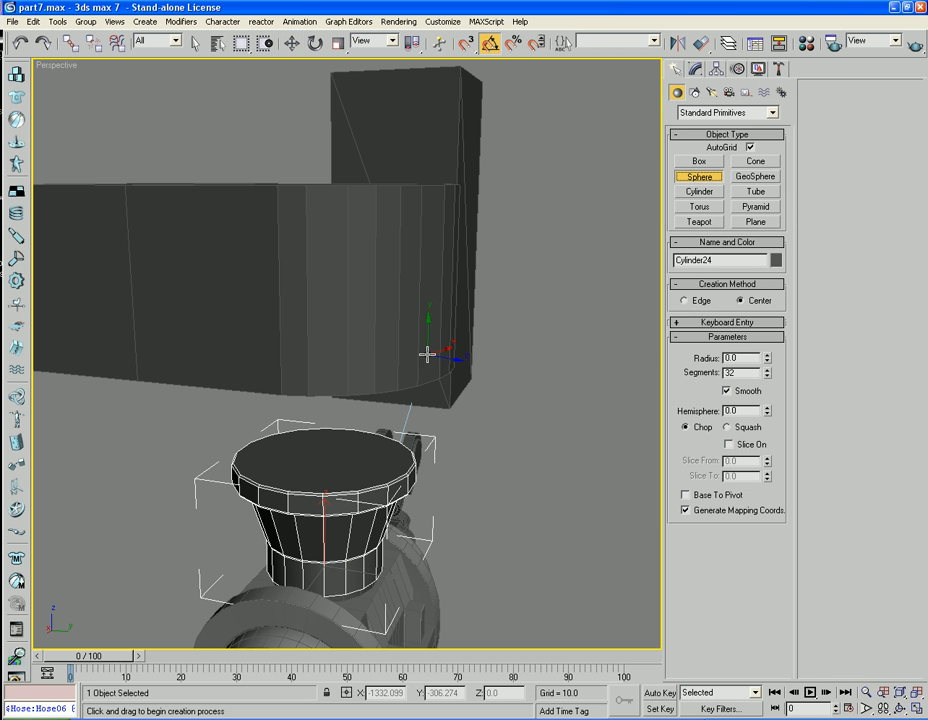
mouse_move(325, 449)
middle_mouse_down("alt")
mouse_move(323, 466)
mouse_move(324, 458)
middle_mouse_up("alt")
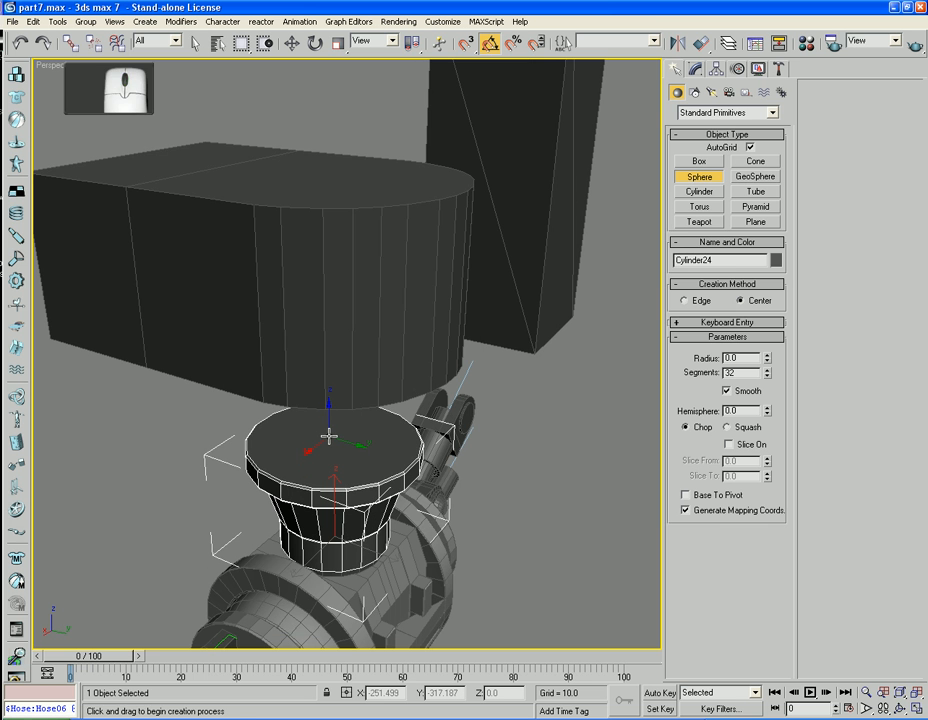
key("ctrl+s")
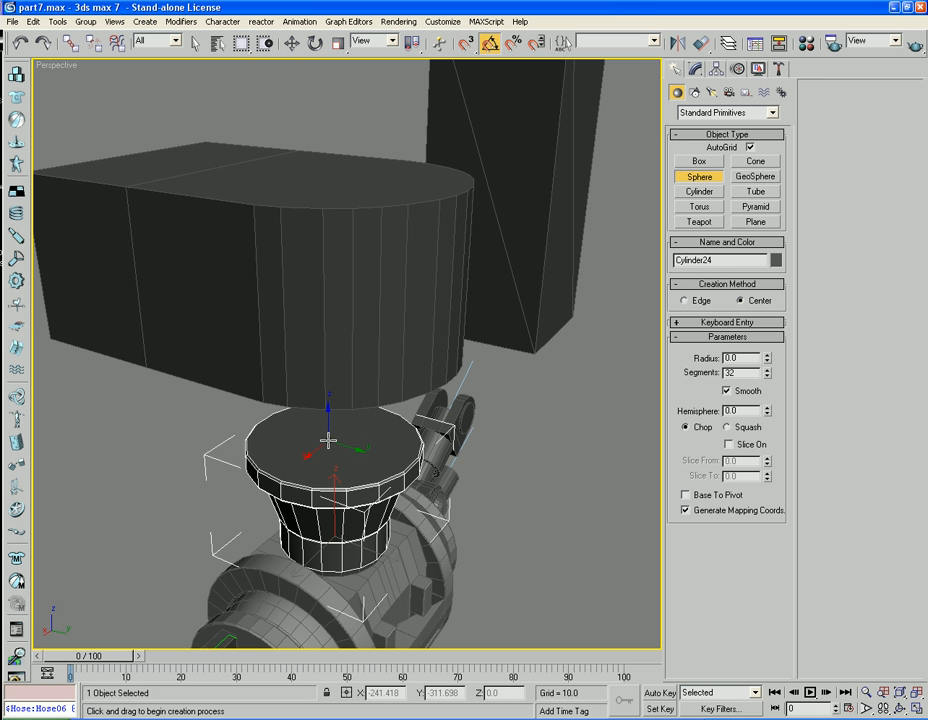
left_click_drag(329, 440, 334, 486)
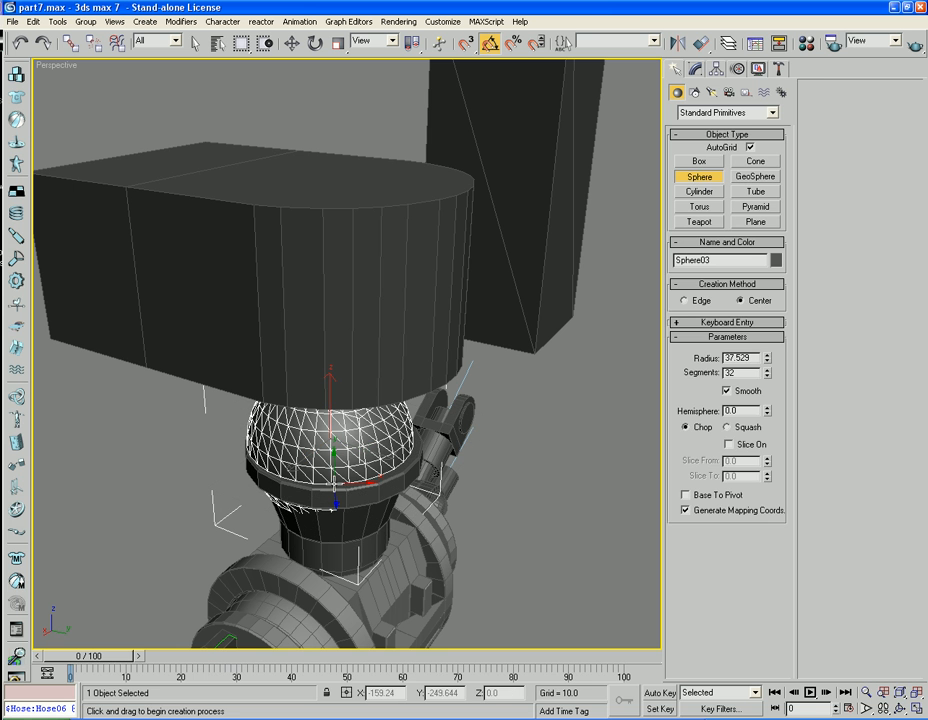
key("w")
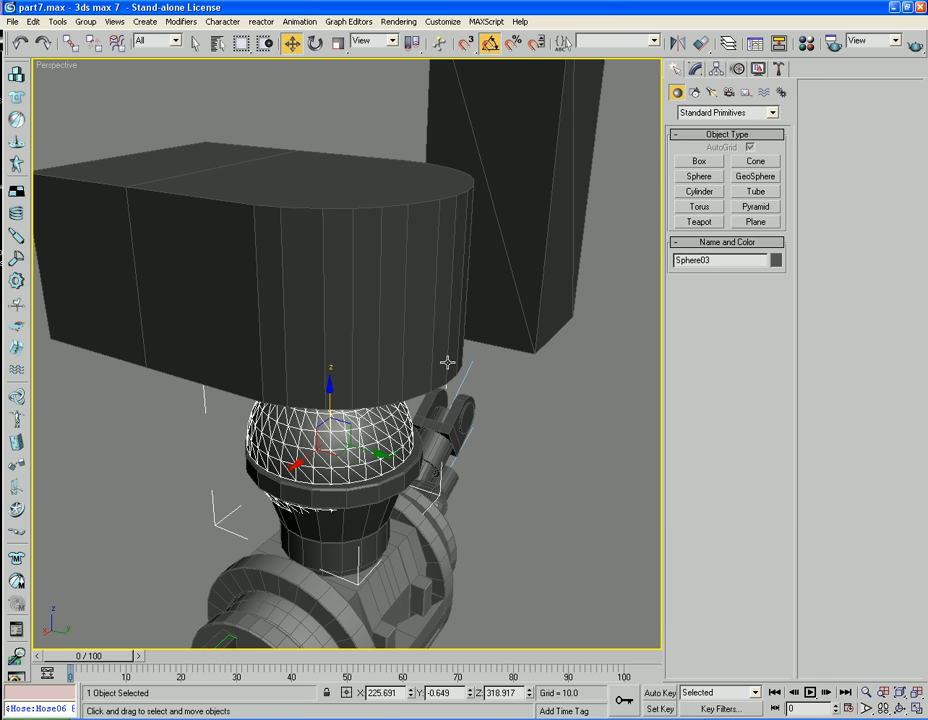
Set the sphere's Hemisphere value to 0.5 to keep only its upper half.
left_click(696, 69)
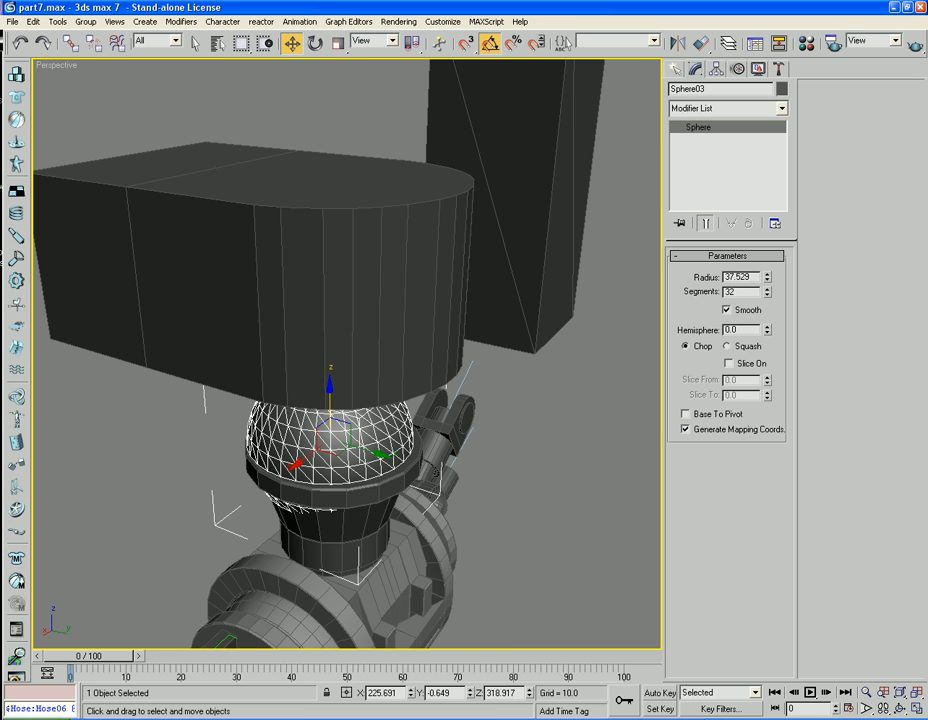
type("0.5")
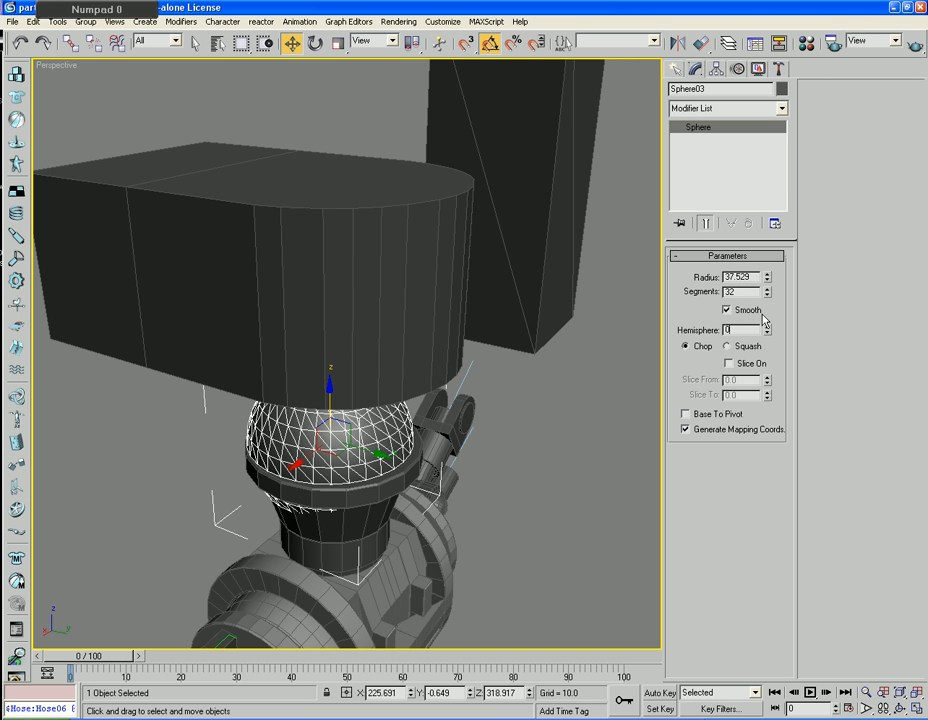
key("Return")
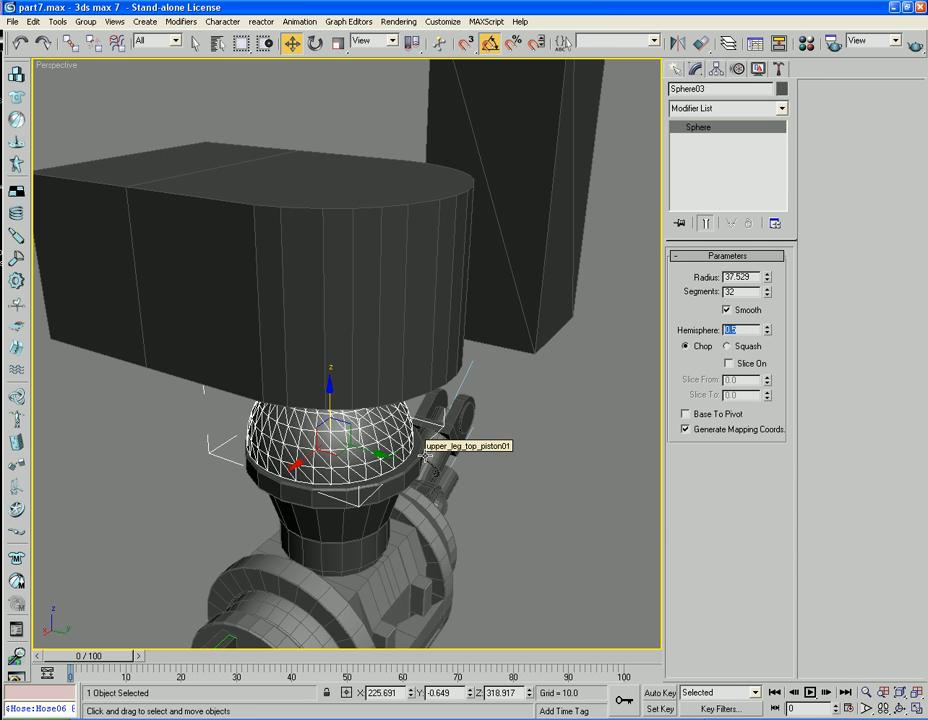
Centre the hemisphere on the neck in the wireframe top view, moving it to about X 225.94, Y 2.16.
key("t")
left_click(554, 464)
key("t")
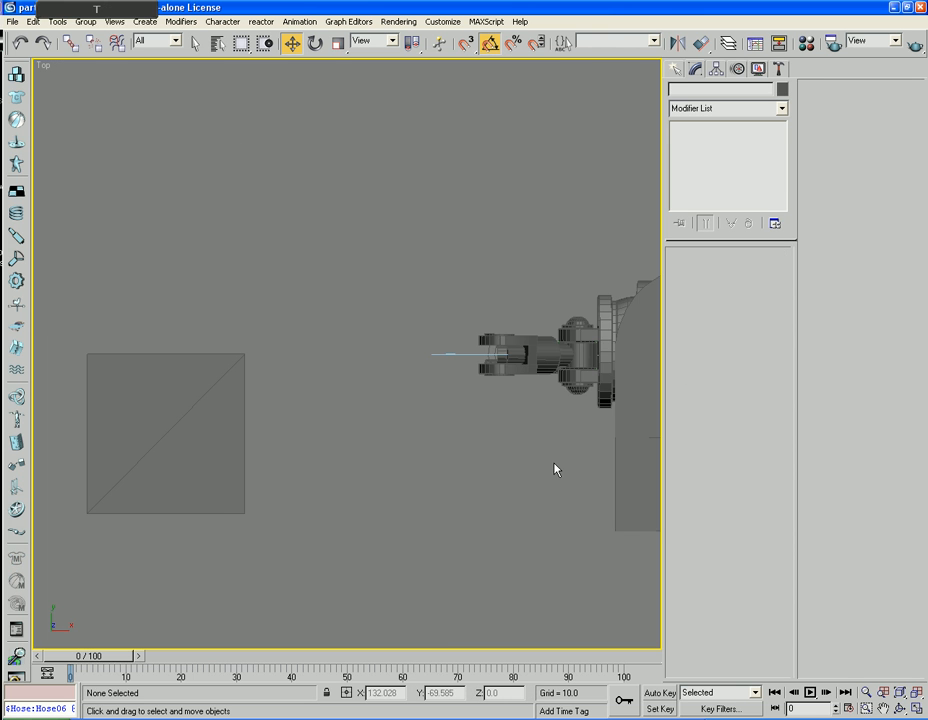
mouse_move(528, 442)
middle_mouse_down()
mouse_move(262, 447)
mouse_move(182, 435)
middle_mouse_up()
key("F3")
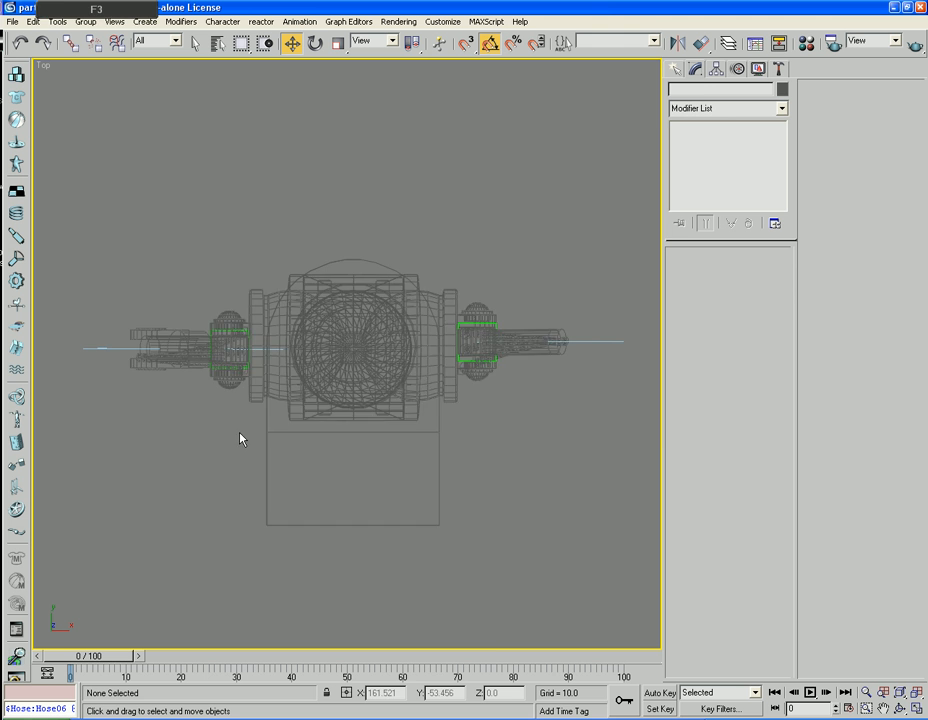
scroll(251, 480, "up", 5)
left_click(311, 430)
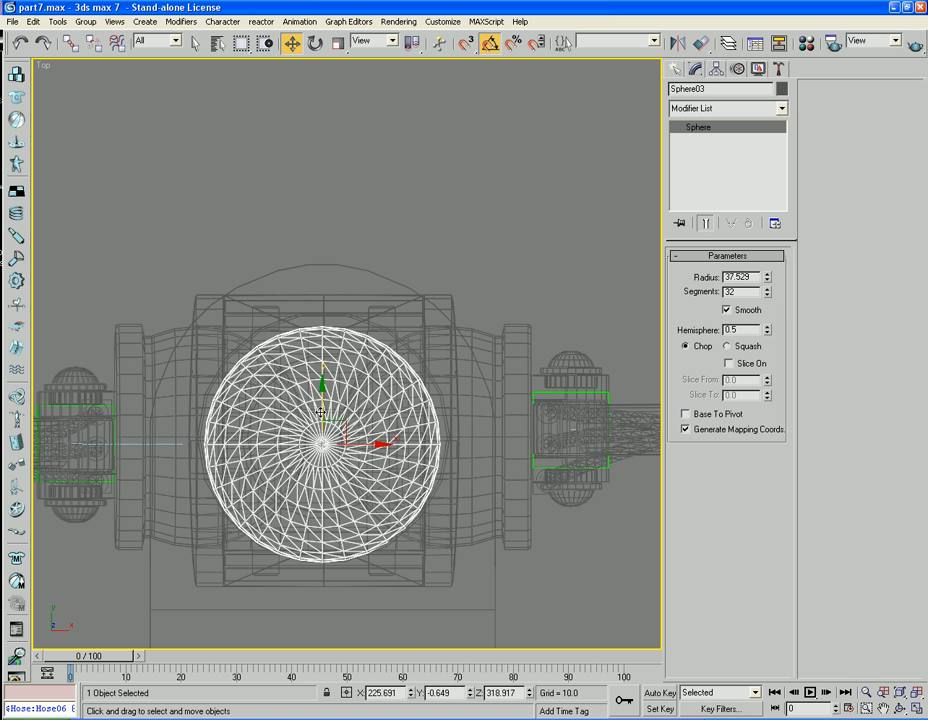
left_click_drag(322, 394, 322, 379)
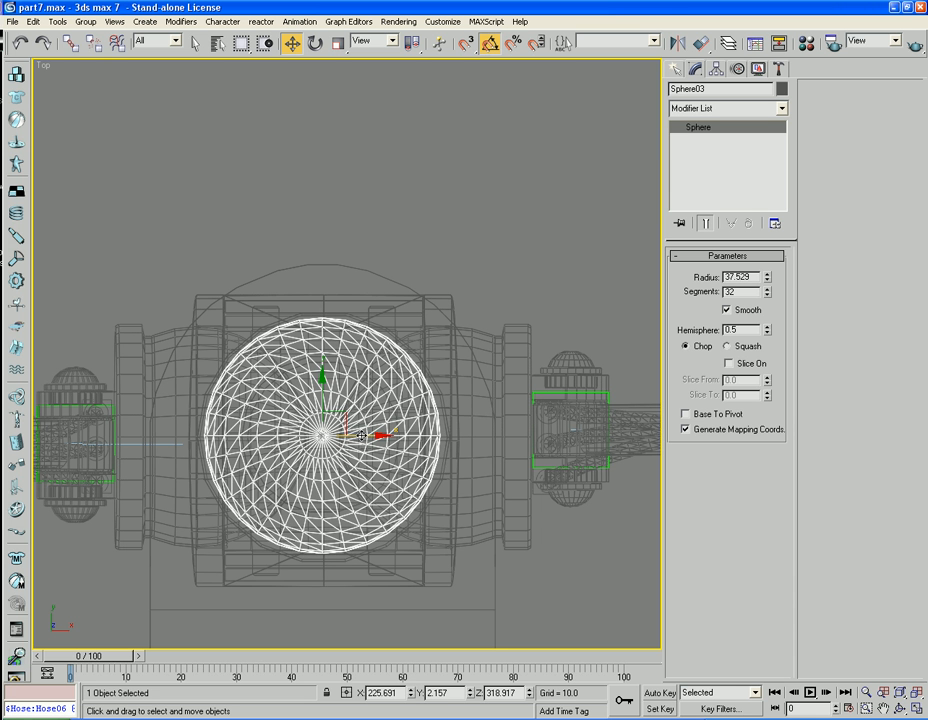
left_click_drag(361, 435, 362, 443)
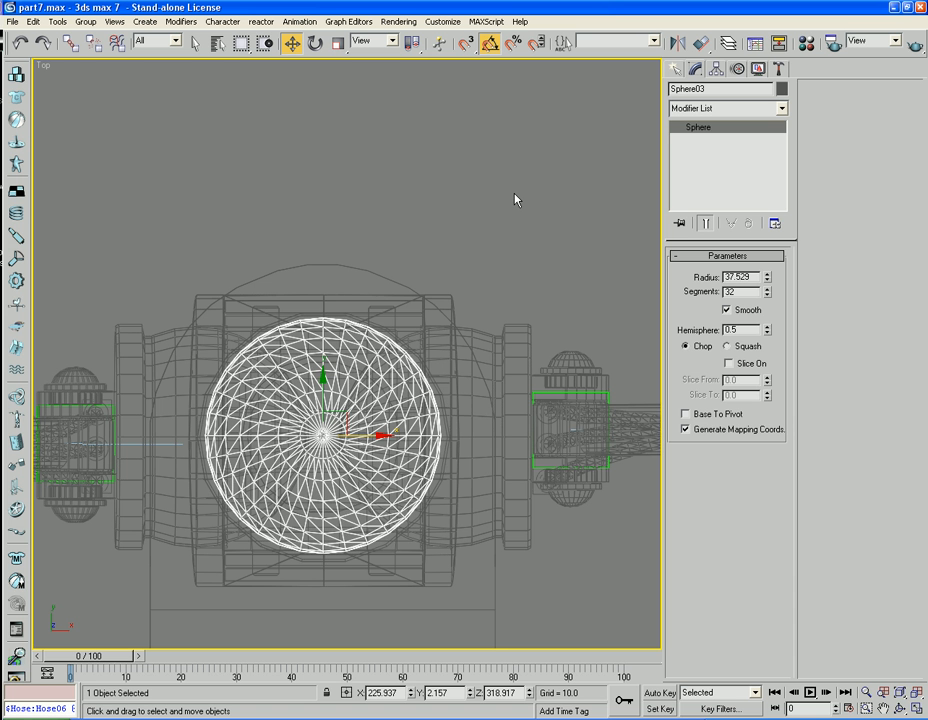
Deselect the hemisphere, return to the shaded perspective view with edges shown, and fit the whole model in view.
left_click(516, 199)
key("p")
key("F4")
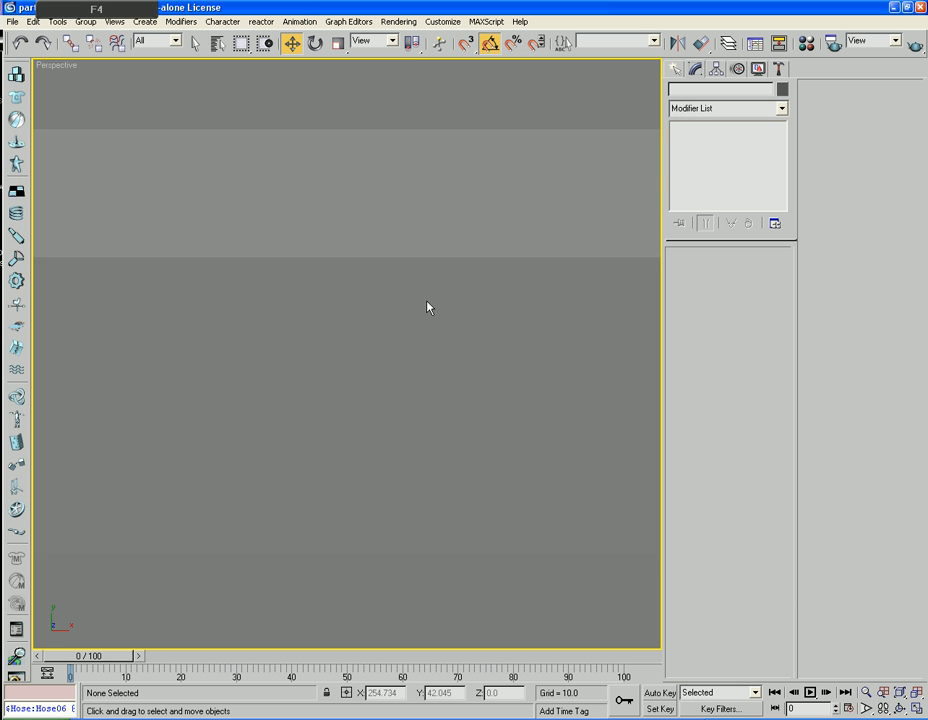
key("z")
key("F4")
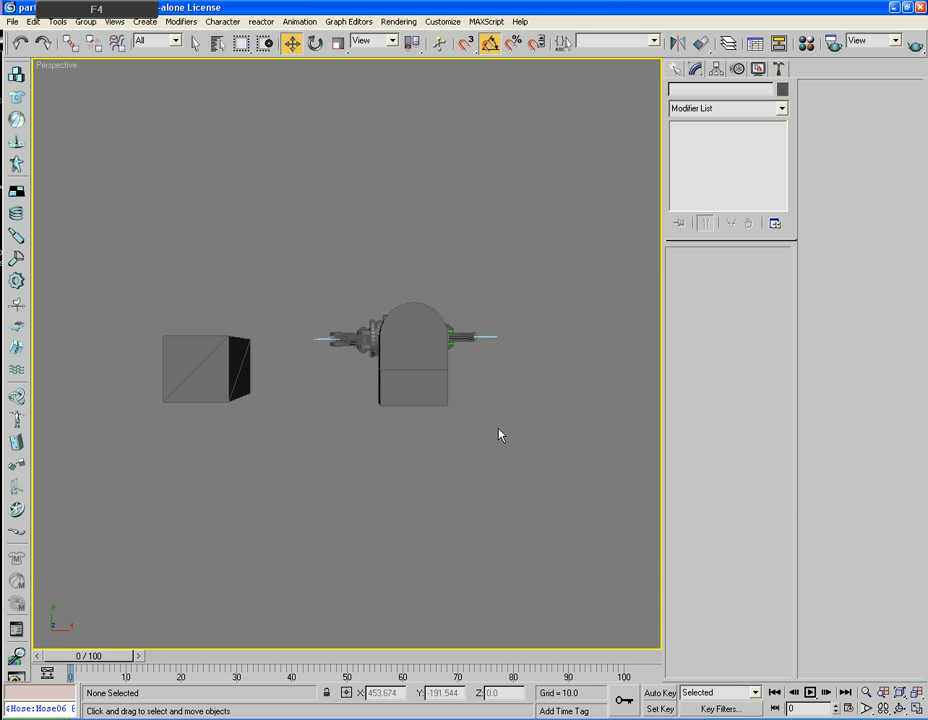
Lower the upper body straight down onto the neck's ball until its socket seats on it, at about Z 320.6.
middle_click_drag(513, 398, 327, 265, "alt")
scroll(352, 375, "up", 5)
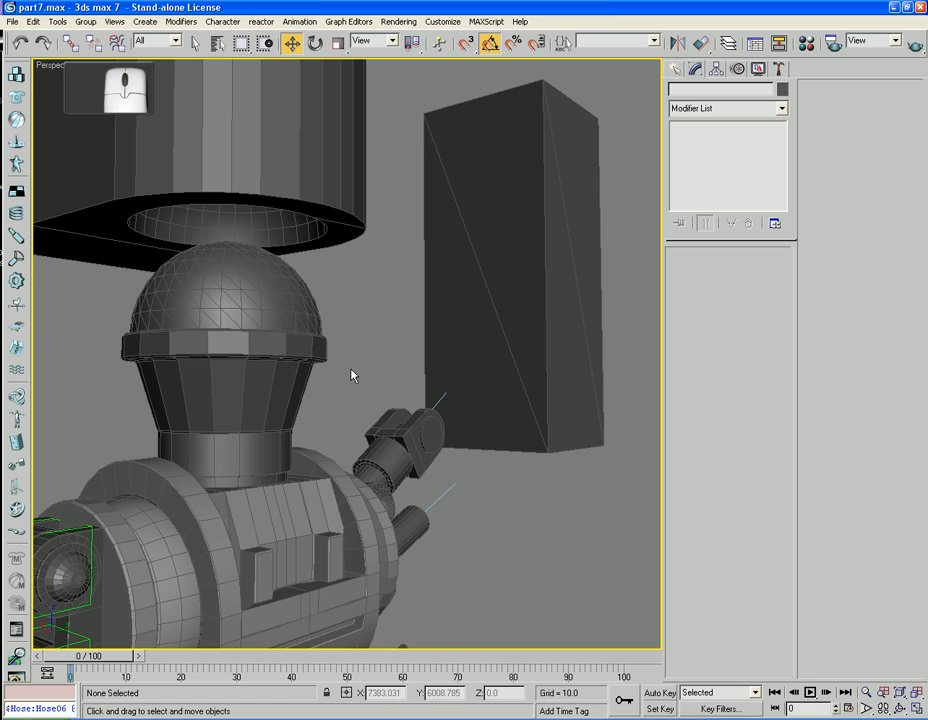
middle_click_drag(352, 375, 389, 355)
scroll(389, 355, "down", 5)
left_click(343, 248)
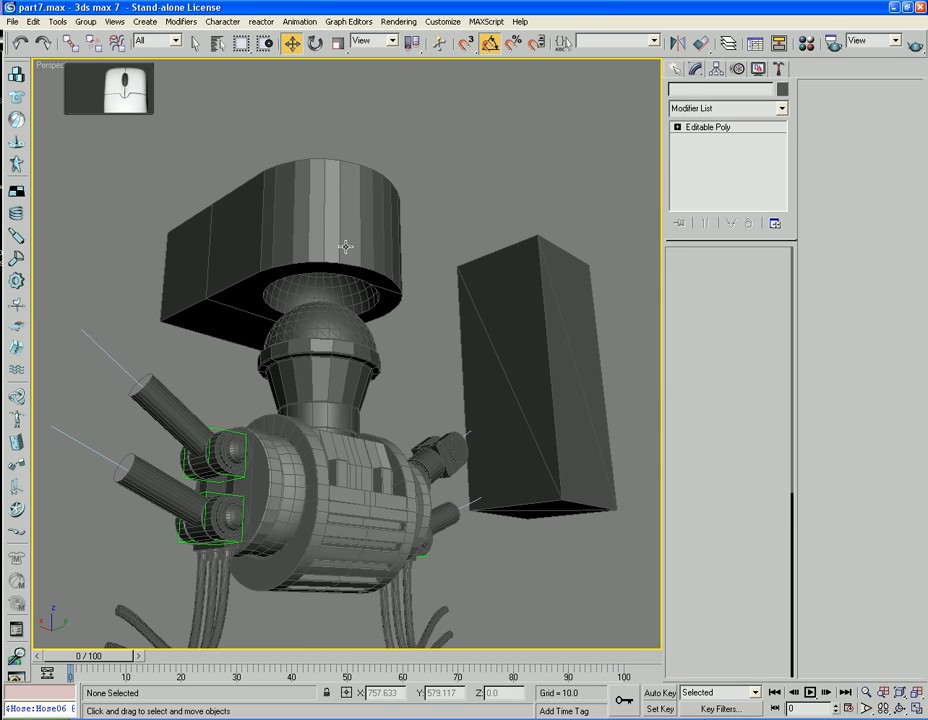
left_click_drag(322, 254, 325, 315)
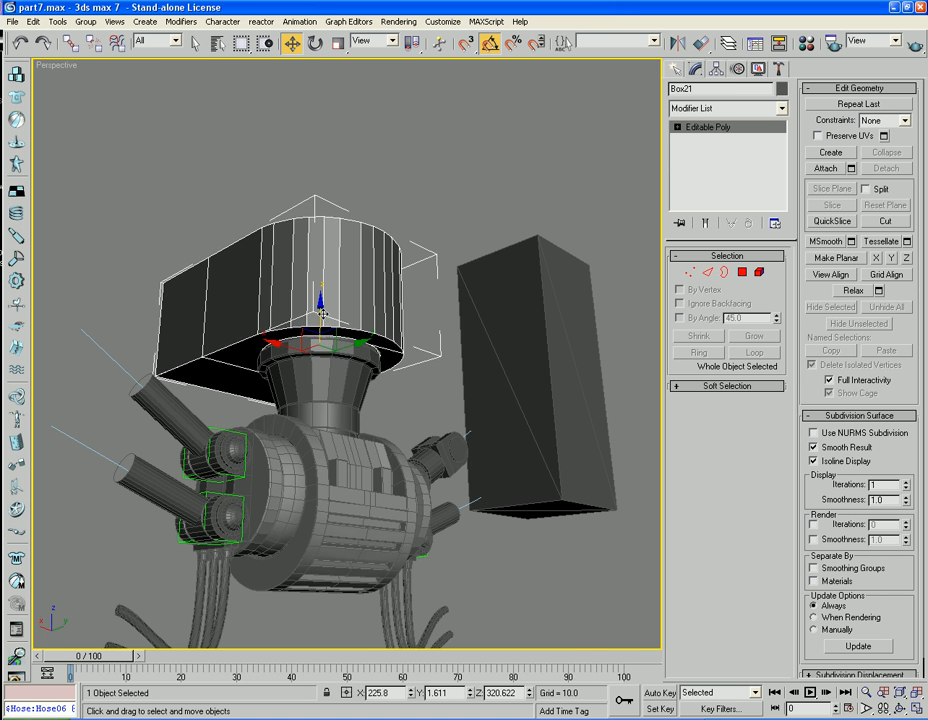
Try swivelling the upper body about its vertical axis on the waist joint and undo the rotation.
middle_click_drag(238, 232, 364, 340, "alt")
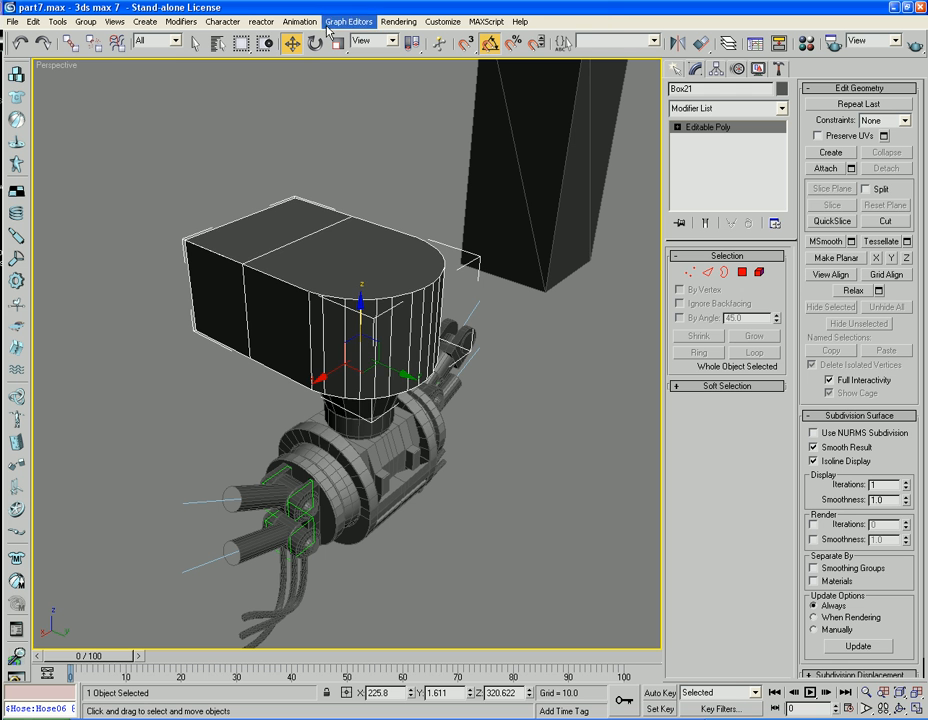
key("e")
left_click_drag(340, 385, 321, 387)
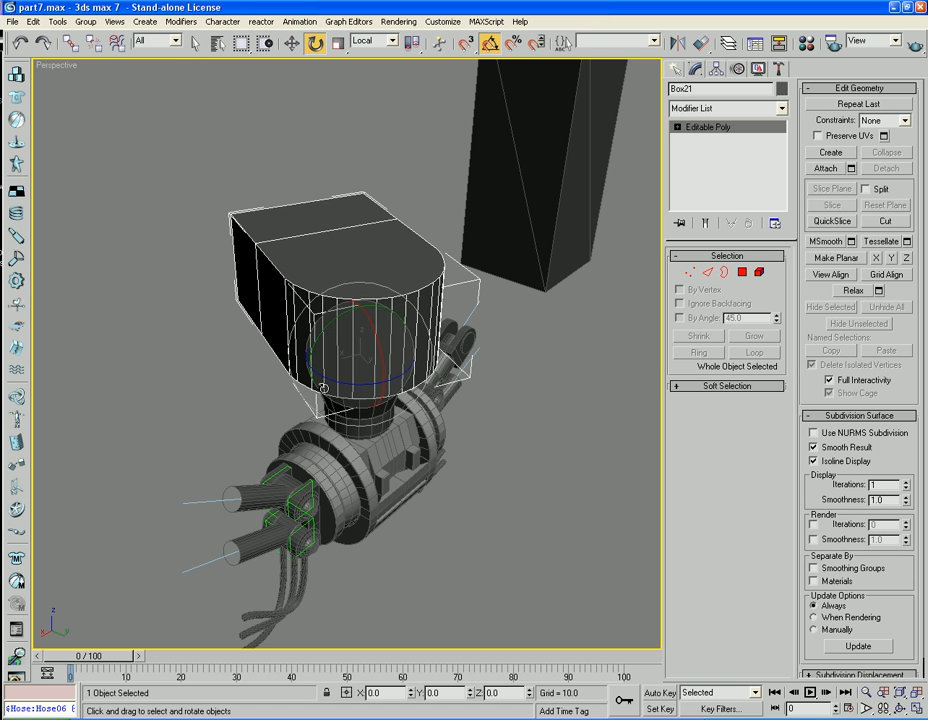
key("ctrl+z")
Extrude the rear underside polygon of the upper body downward into a block beside the waist joint.
middle_click_drag(243, 398, 90, 435, "alt")
left_click(885, 221)
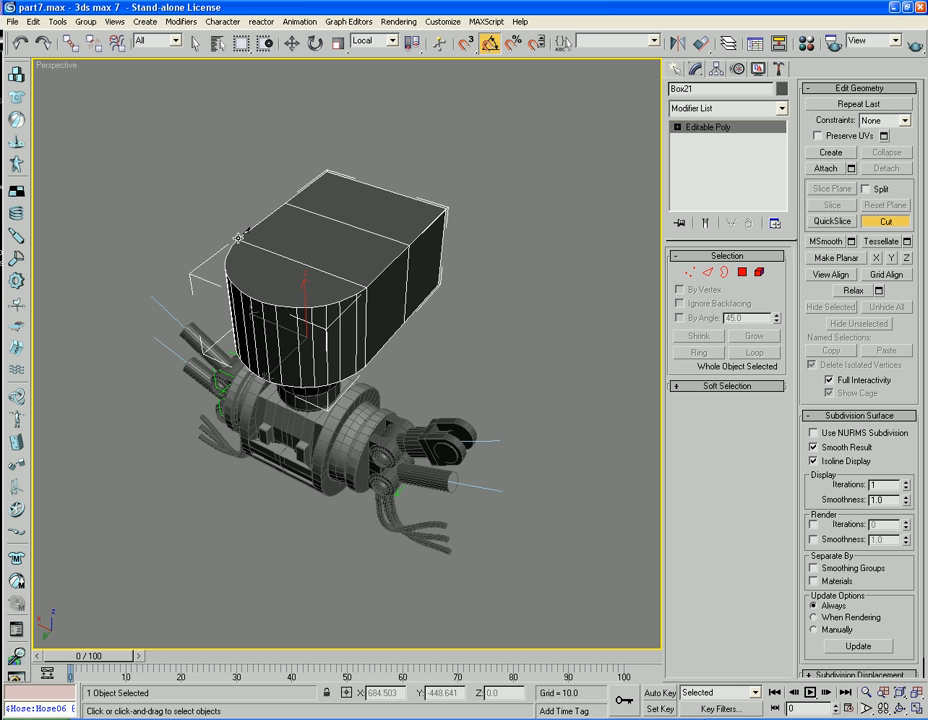
middle_click_drag(184, 284, 345, 228, "alt")
key("4")
key("e")
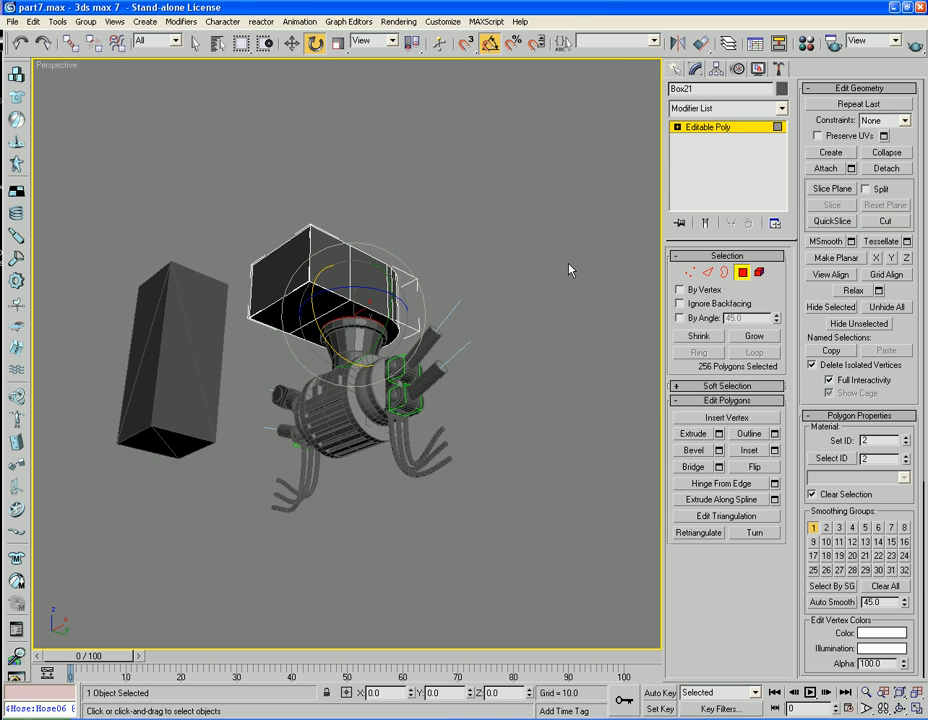
left_click(285, 300)
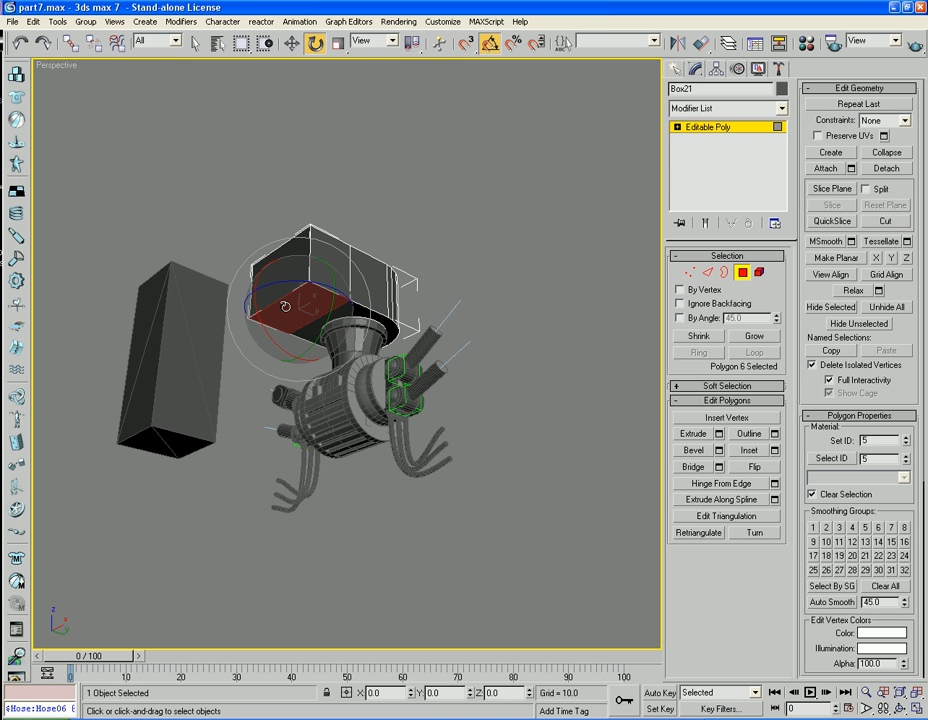
left_click(696, 435)
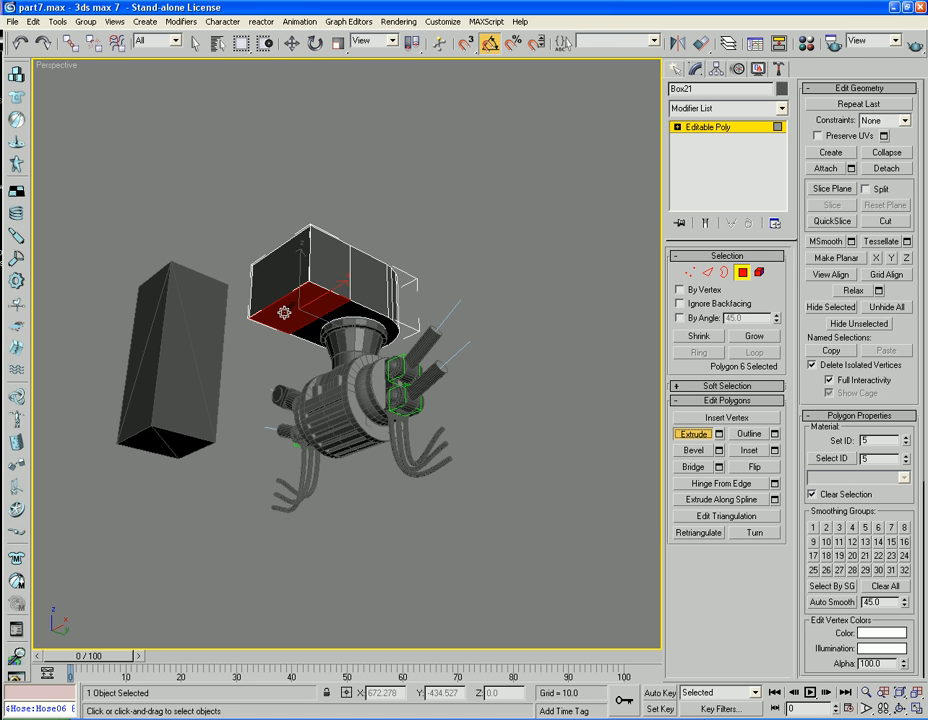
left_click_drag(284, 313, 286, 55)
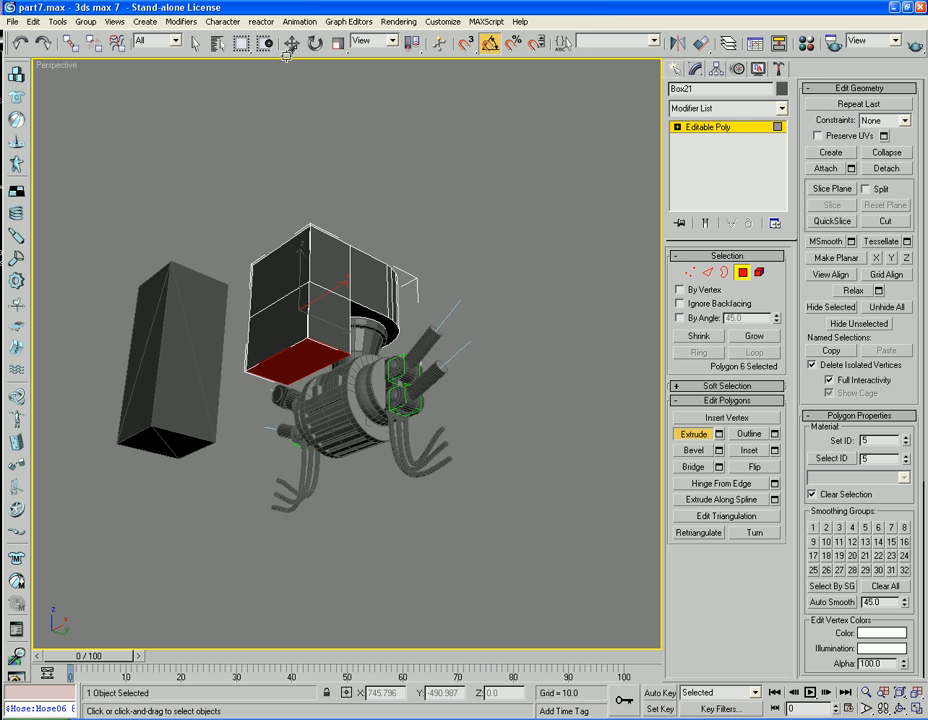
Extrude the two rectangular top polygons behind the rounded front upward to raise the rear of the body.
middle_click_drag(352, 222, 326, 254, "alt")
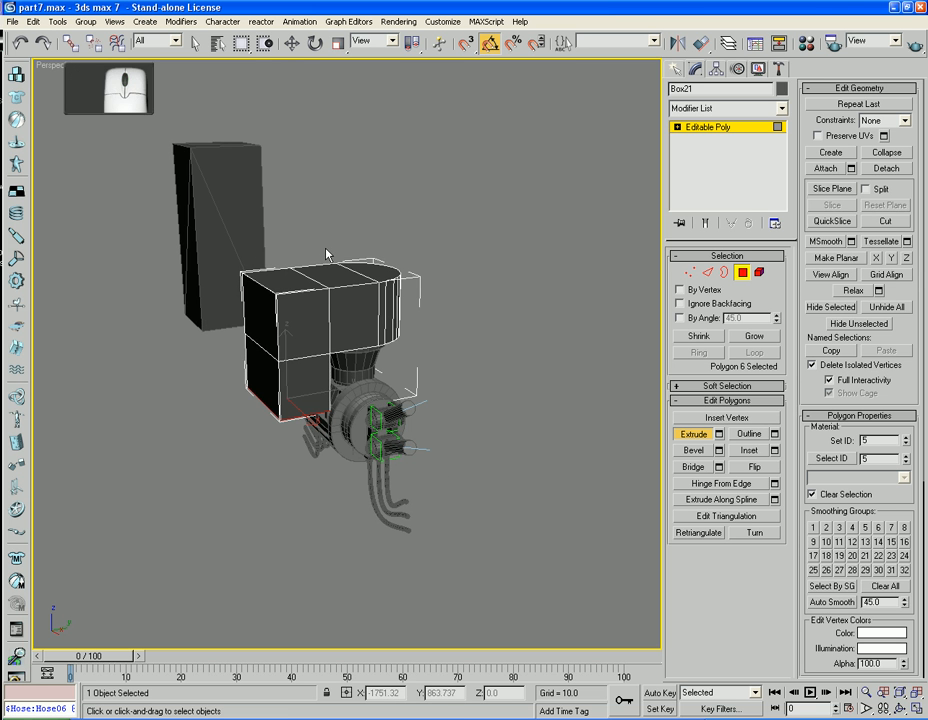
left_click(276, 281)
left_click(341, 274, "ctrl")
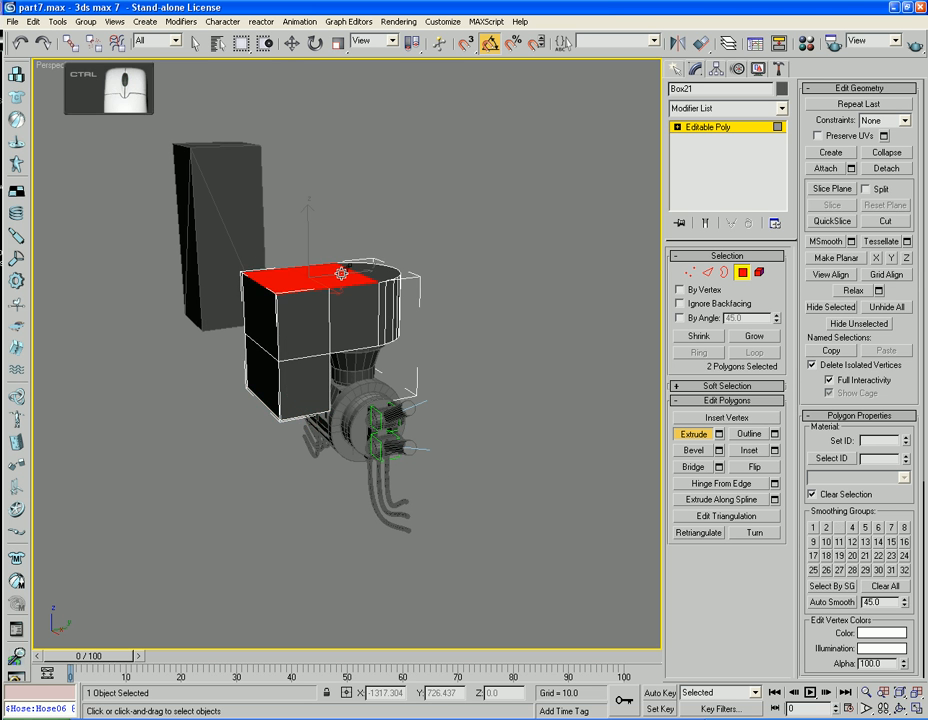
middle_click_drag(328, 229, 343, 247, "alt")
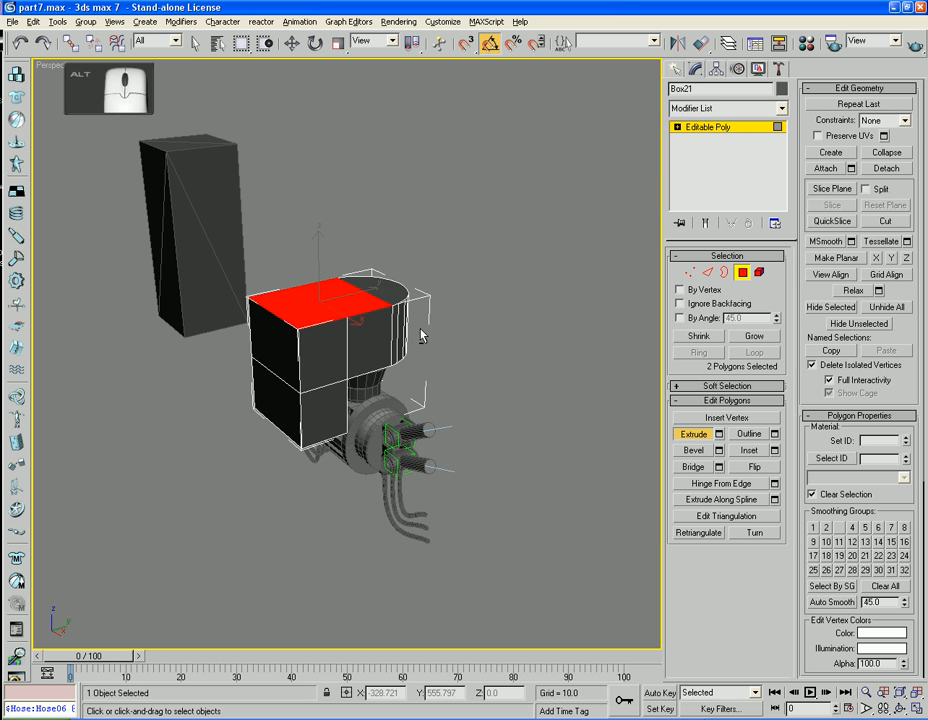
left_click_drag(310, 290, 306, 5)
key("e")
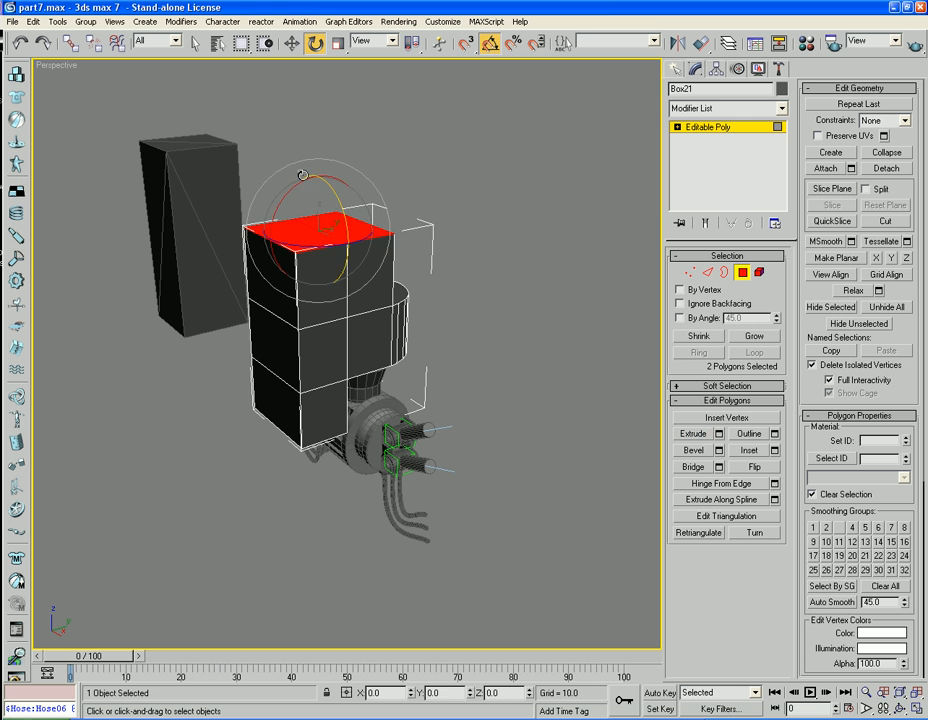
Deselect the polygons and examine the body's proportions in the front view and again in perspective.
key("w")
key("f")
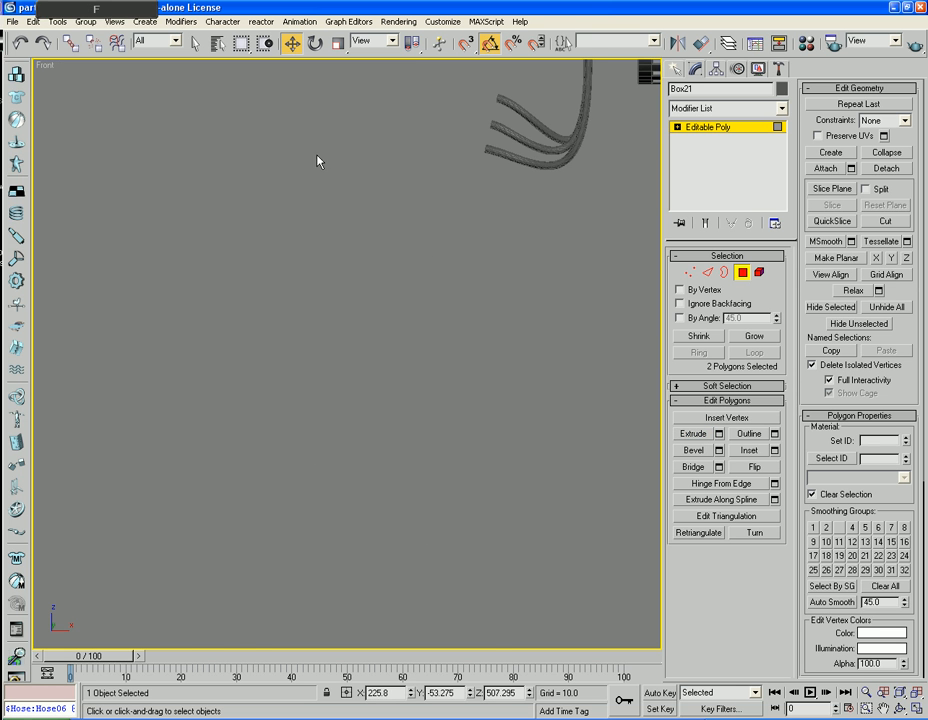
left_click(258, 264)
key("z")
scroll(315, 388, "down", 5)
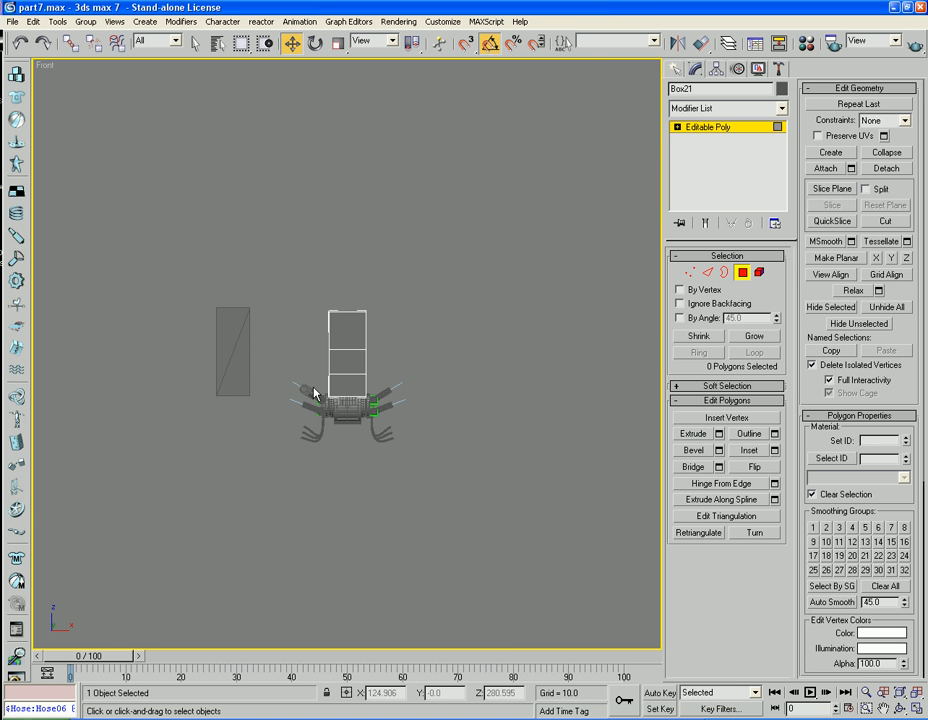
middle_click_drag(325, 366, 300, 364)
key("p")
scroll(386, 359, "up", 5)
middle_click_drag(370, 329, 405, 417)
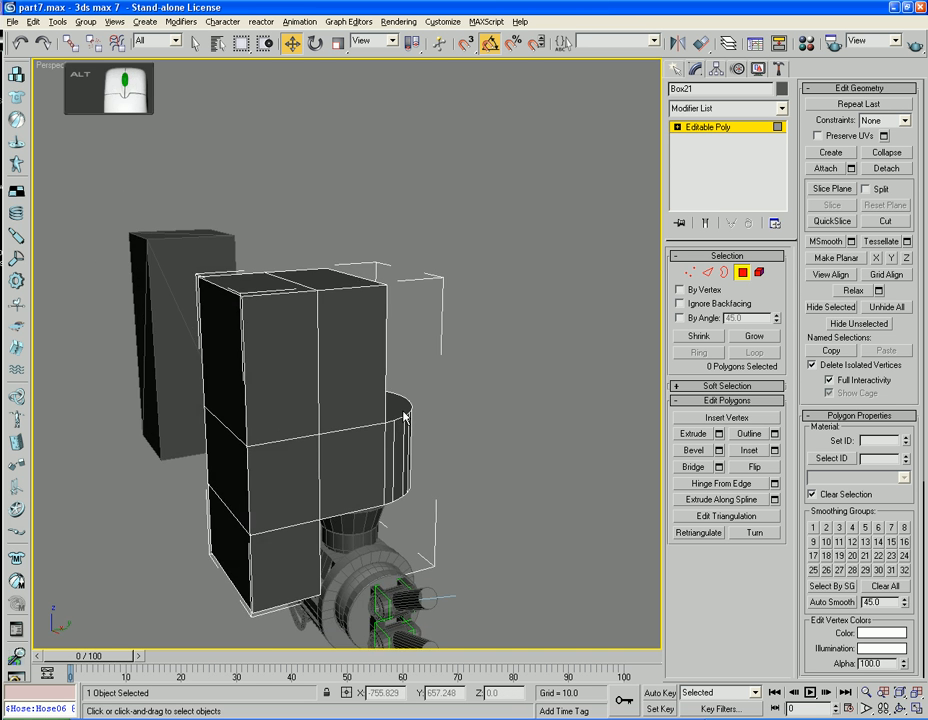
Target-weld the two rear top corner vertices to the adjacent middle top vertices to slope the upper back.
left_click(687, 273)
left_click(748, 450)
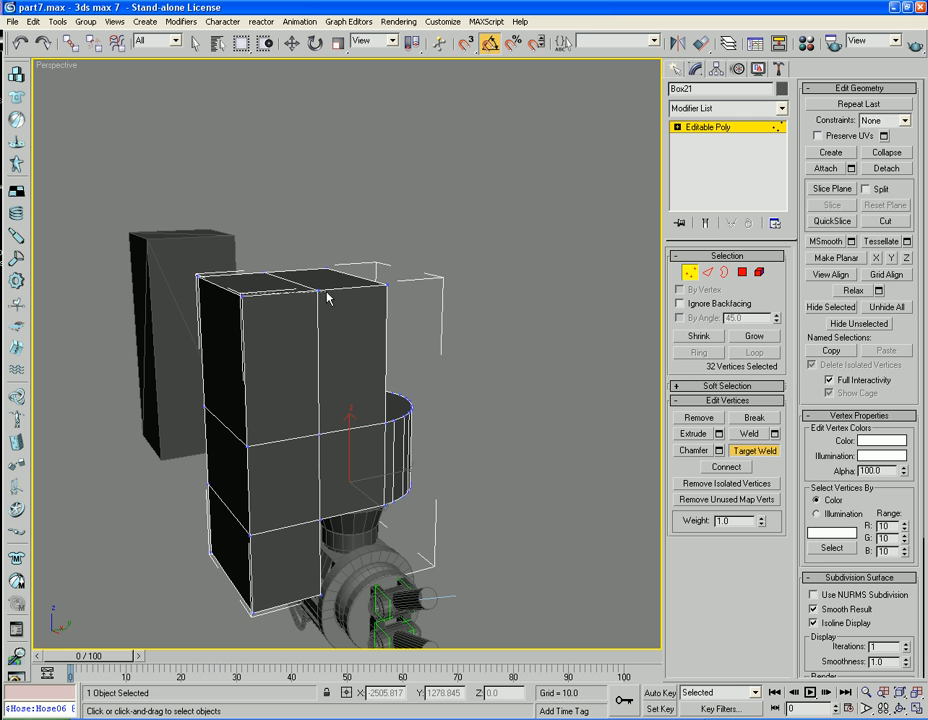
left_click(315, 292)
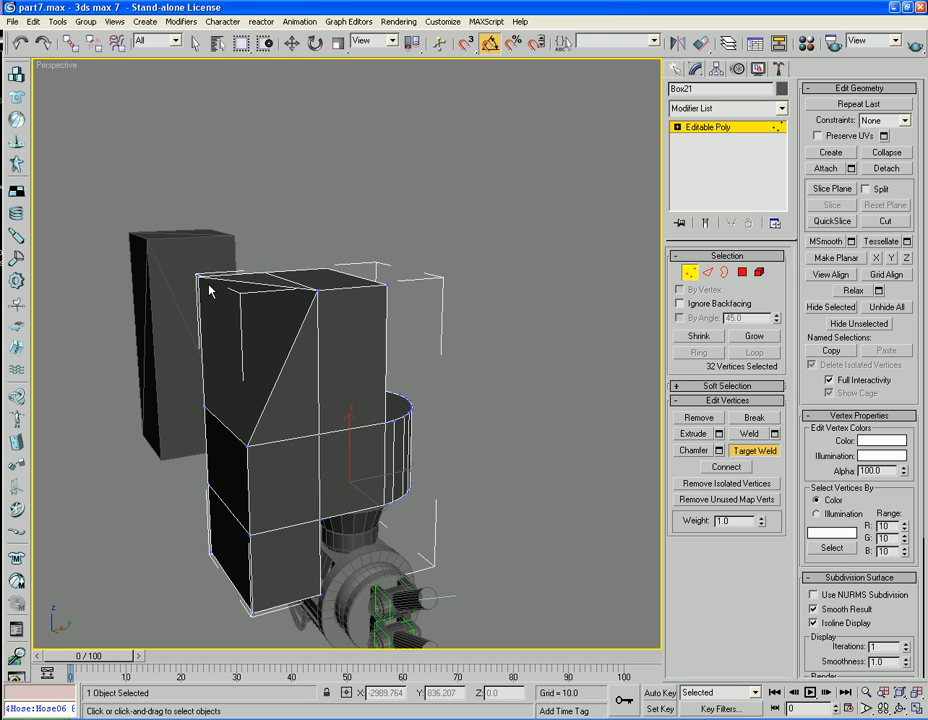
left_click(264, 272)
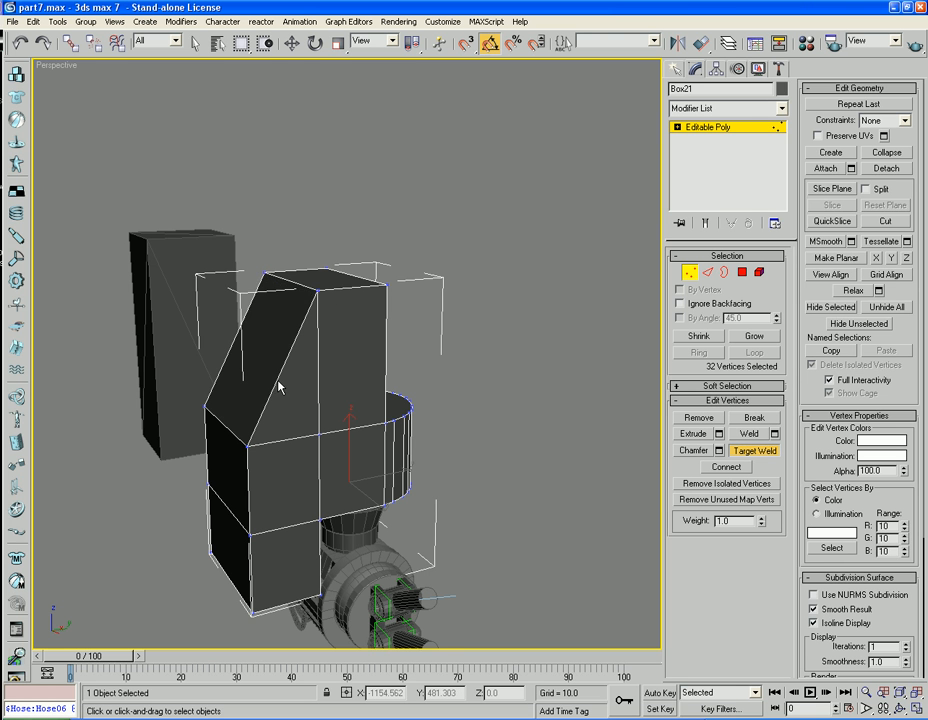
middle_click_drag(279, 388, 271, 296)
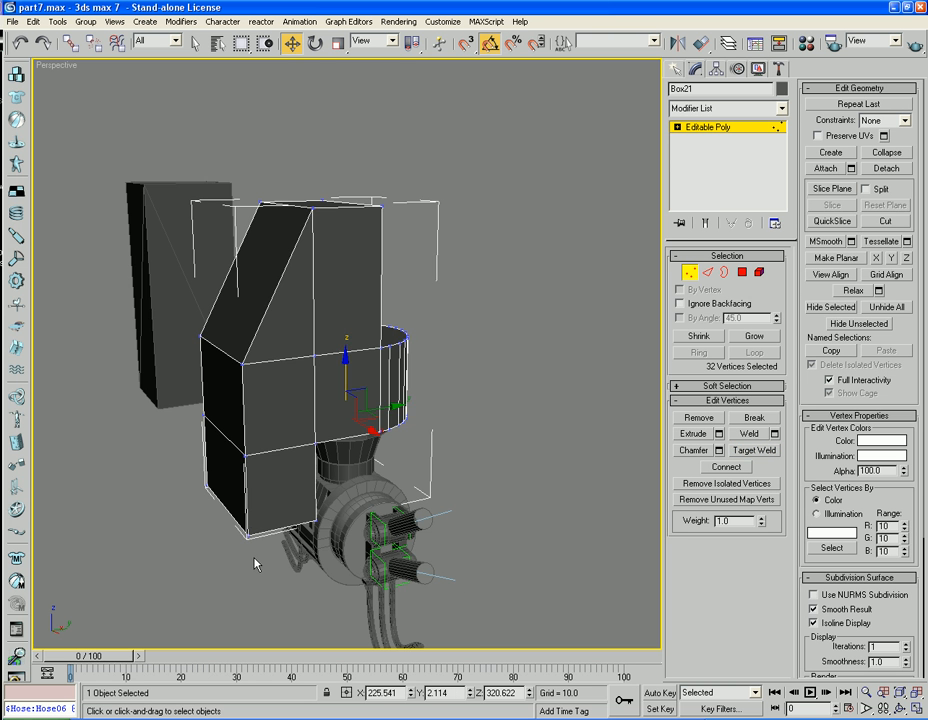
Connect the two side edges of the lower block's underside and move the new edge forward to Y -65.733.
middle_click_drag(254, 565, 332, 425, "alt")
left_click(707, 272)
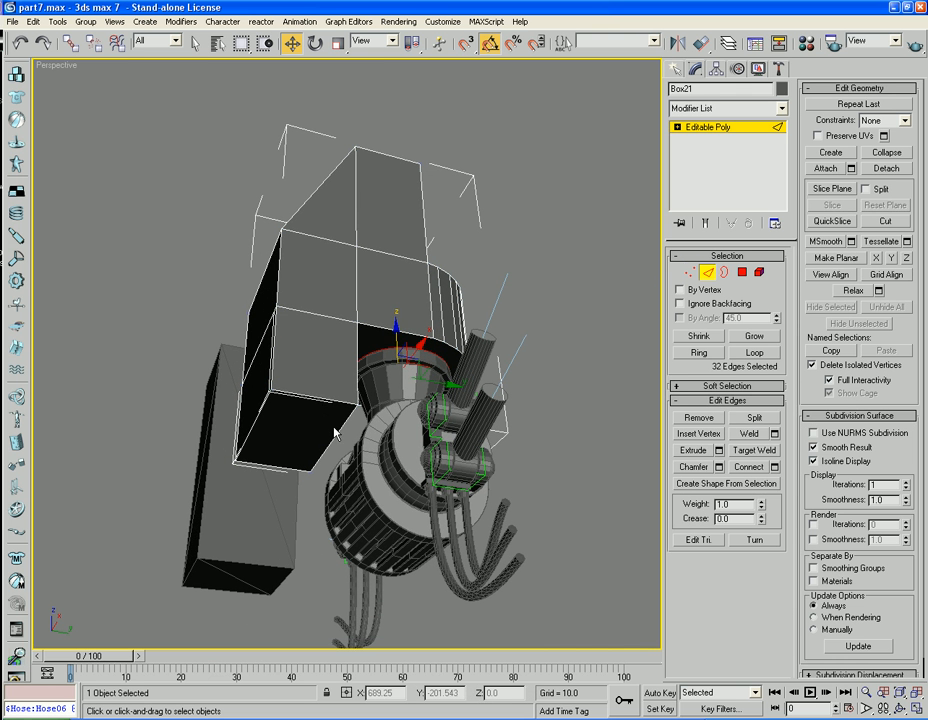
left_click(322, 402)
left_click(277, 466, "ctrl")
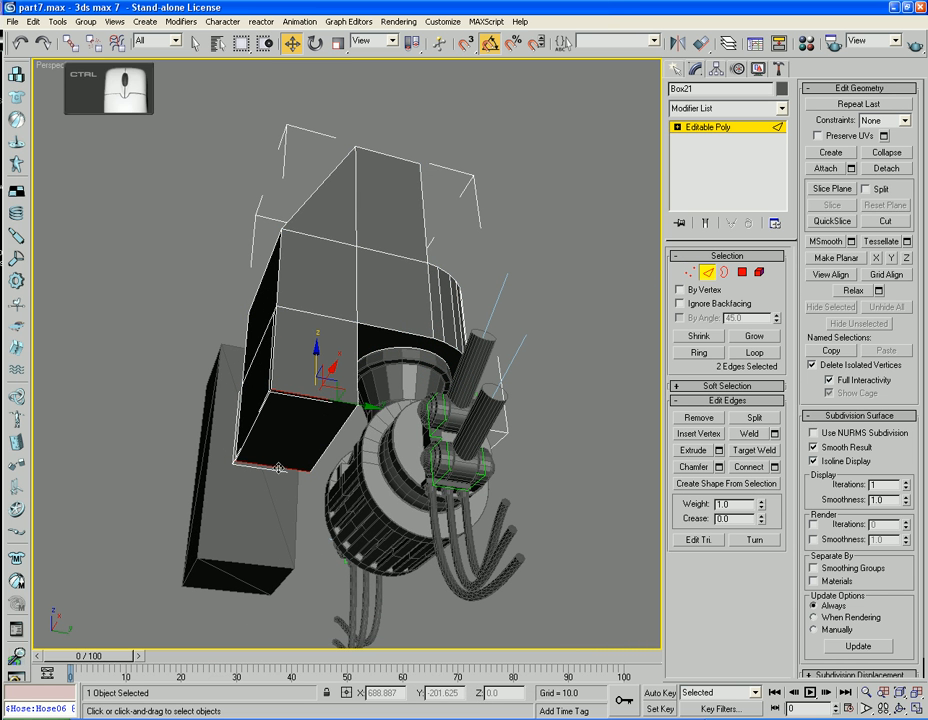
left_click(748, 466)
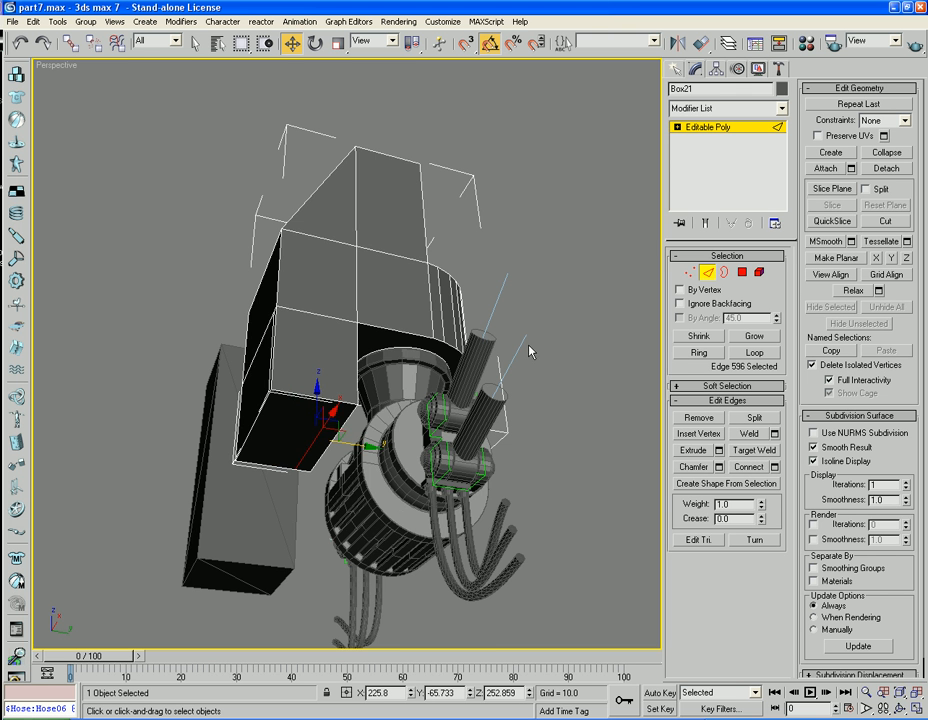
Create a slanted edge on the lower block's side face from the new underside vertex to its upper front corner.
mouse_move(358, 451)
middle_mouse_down("alt")
mouse_move(338, 466)
mouse_move(388, 463)
mouse_move(366, 465)
middle_mouse_up("alt")
scroll(331, 396, "up", 3)
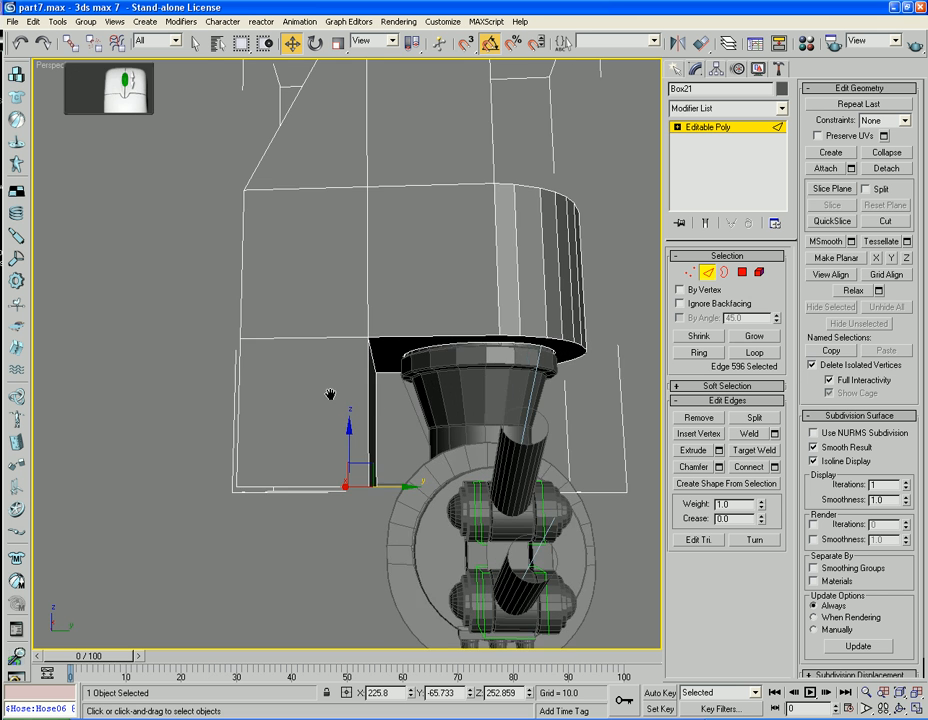
middle_click_drag(331, 396, 374, 392, "alt")
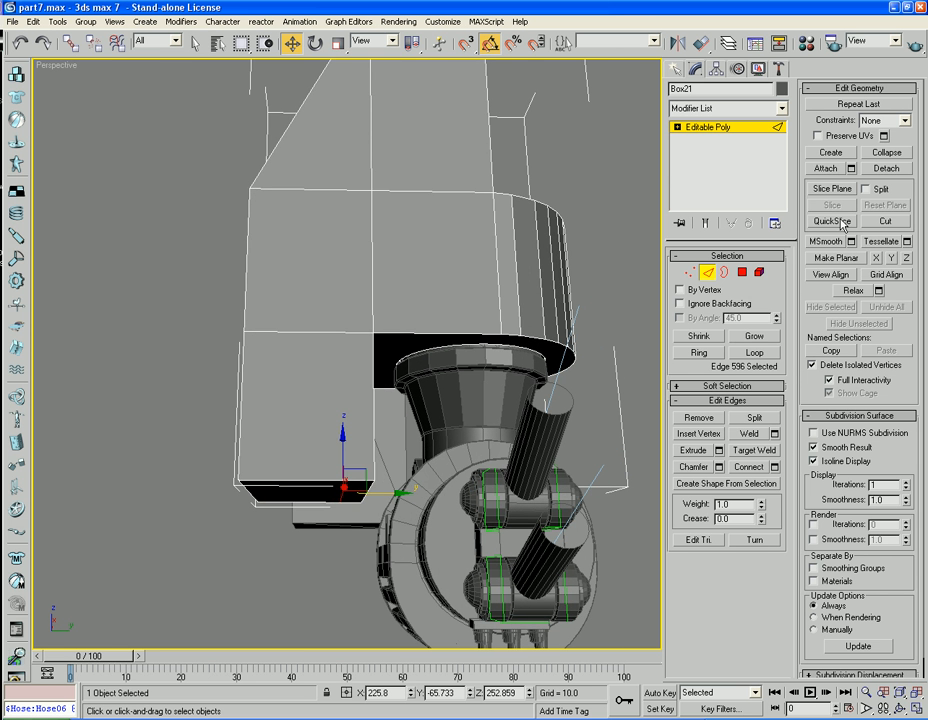
left_click(831, 152)
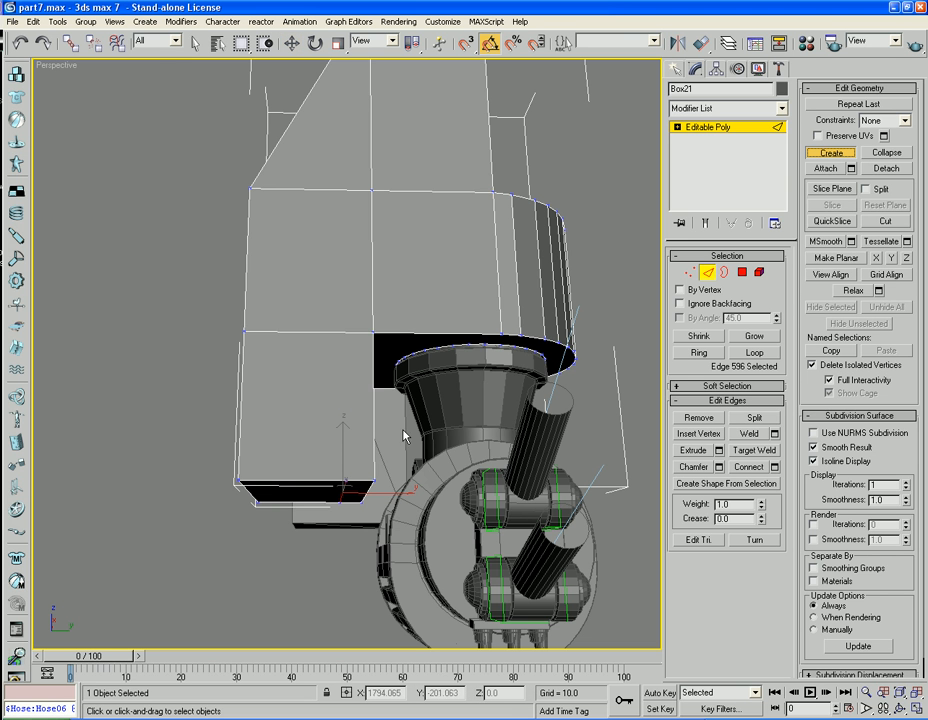
left_click(346, 481)
left_click(373, 334)
right_click(373, 334)
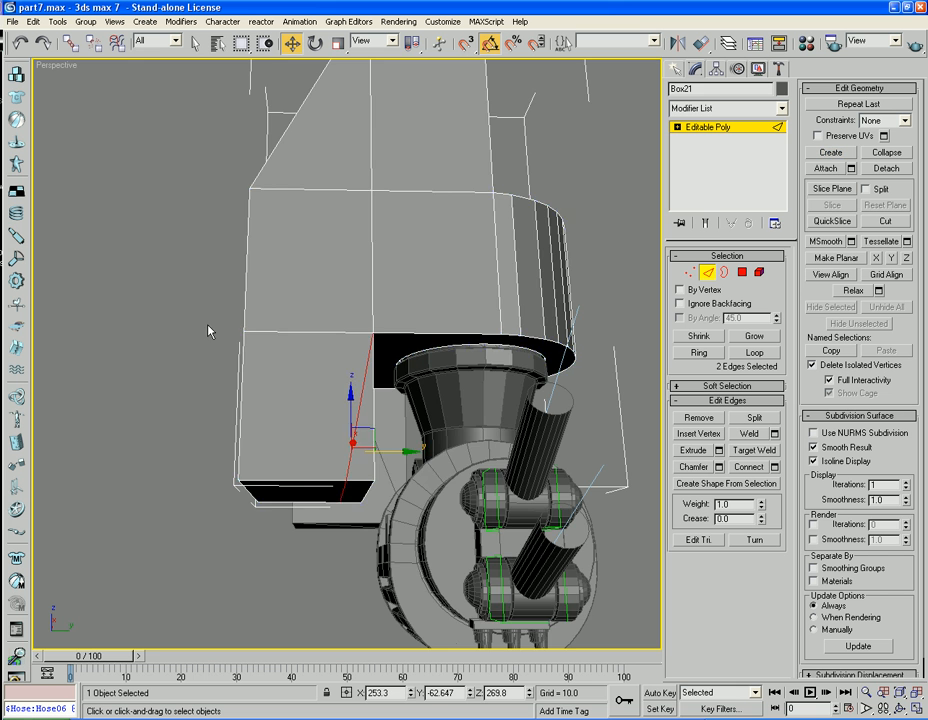
middle_click_drag(209, 325, 414, 328, "alt")
middle_click_drag(285, 397, 293, 409, "alt")
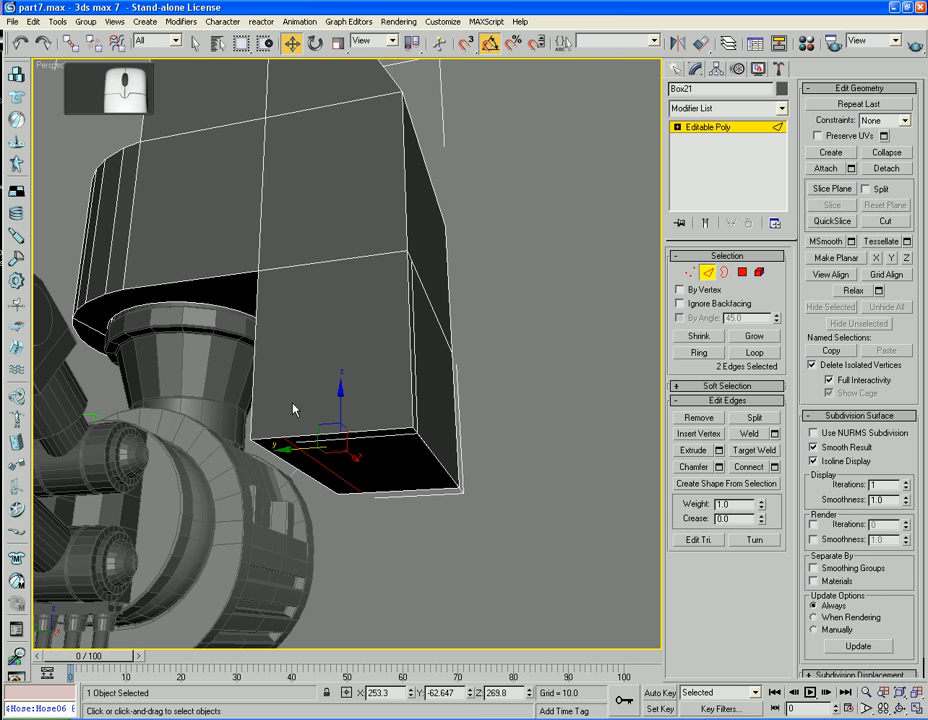
left_click(283, 410)
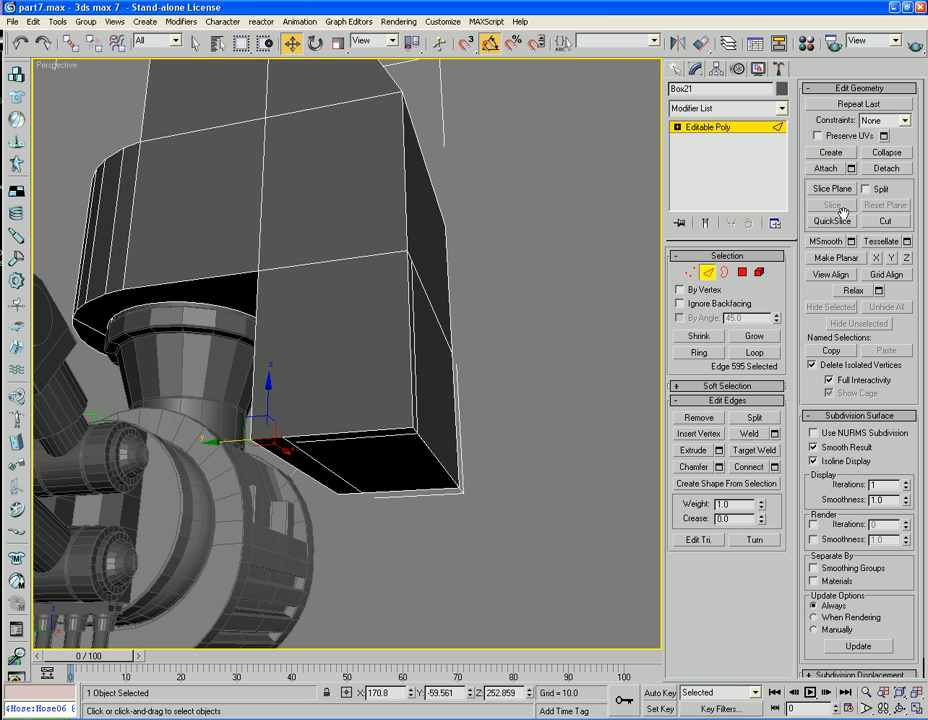
left_click(833, 152)
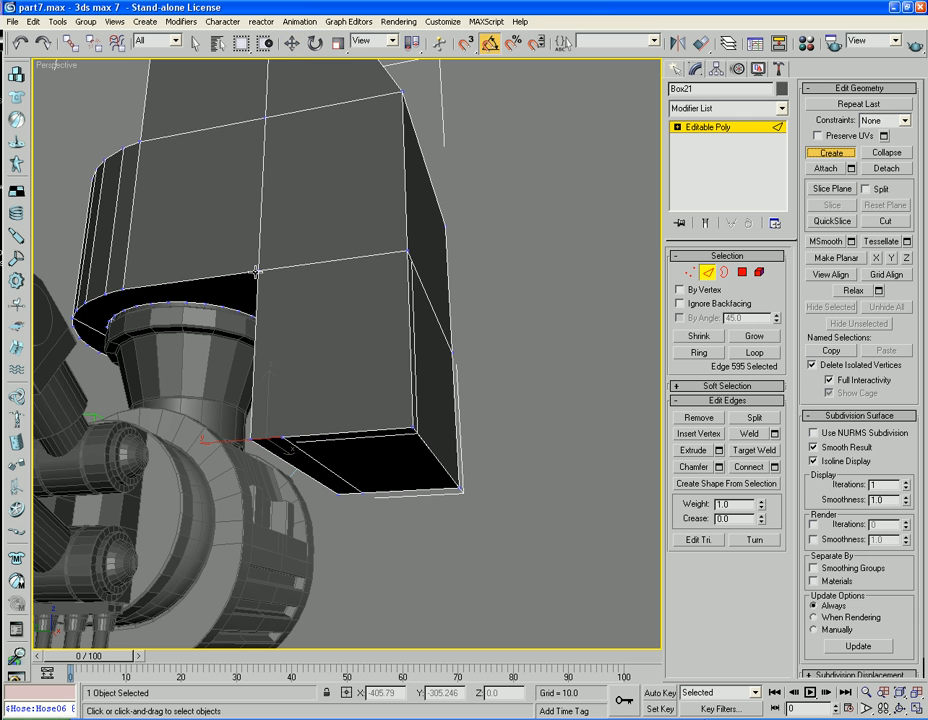
key("w")
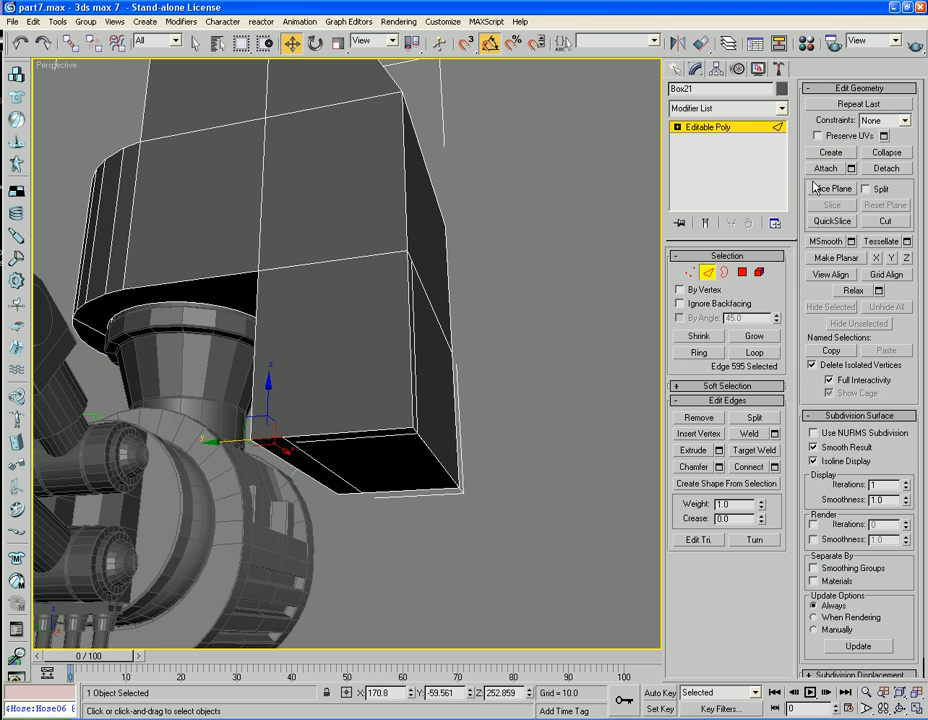
left_click(831, 152)
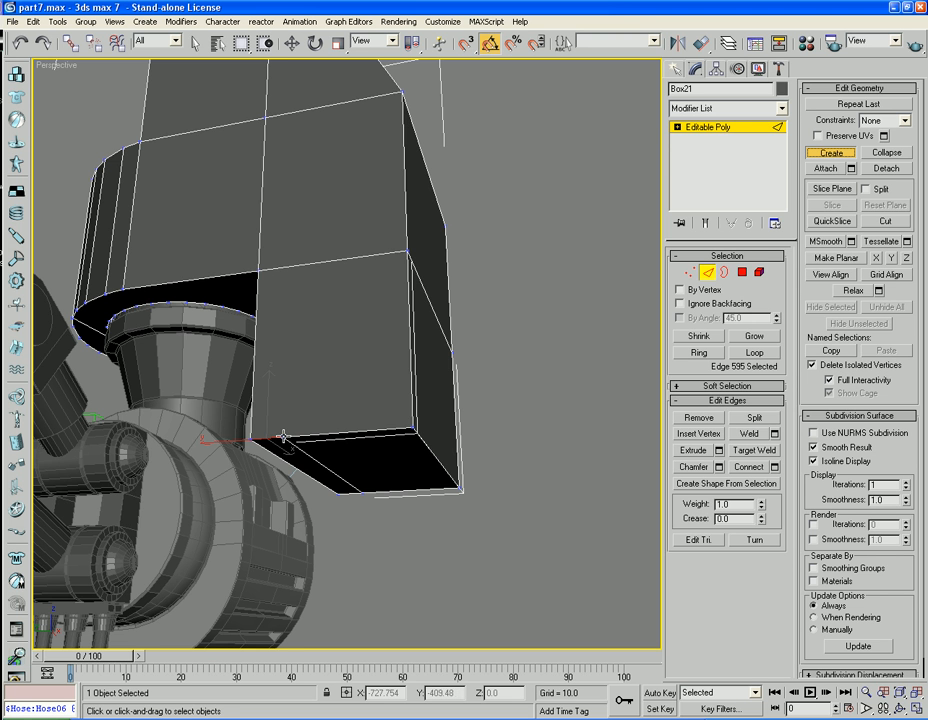
left_click(710, 273)
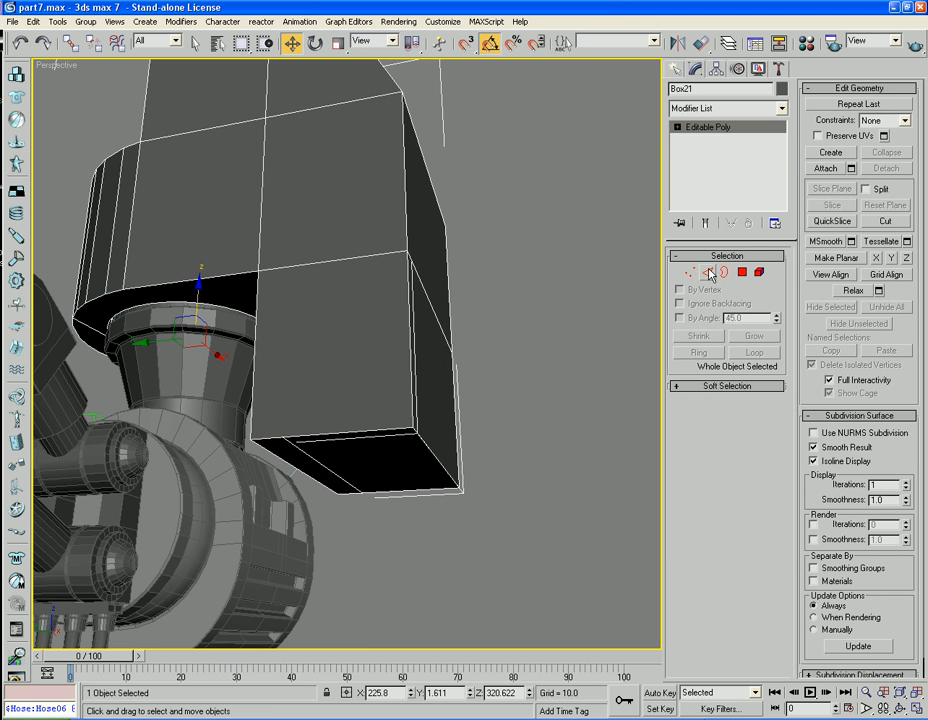
left_click(845, 152)
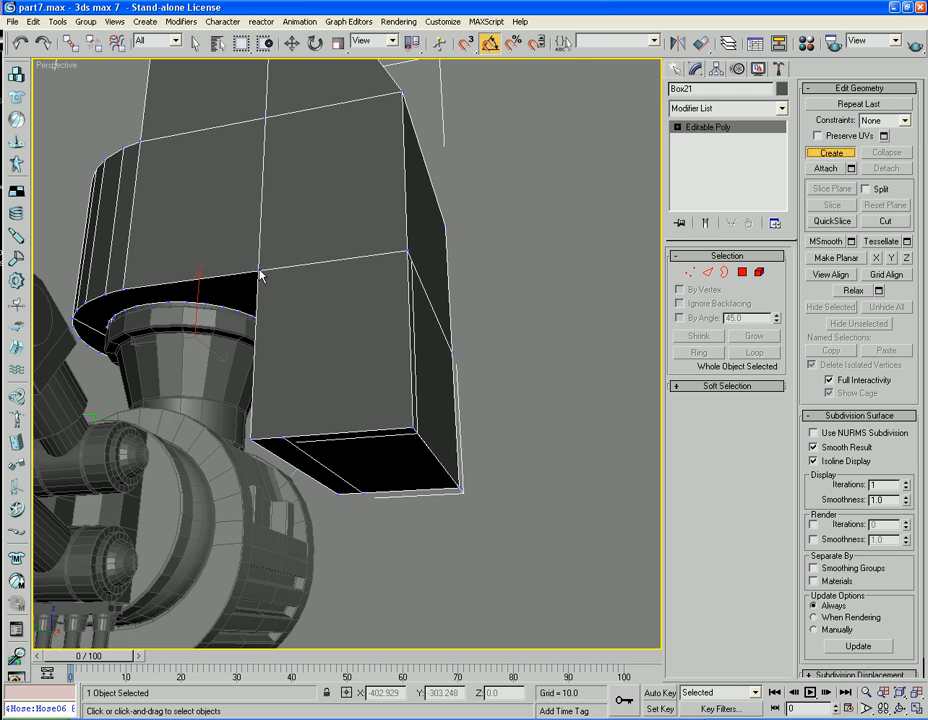
left_click(827, 153)
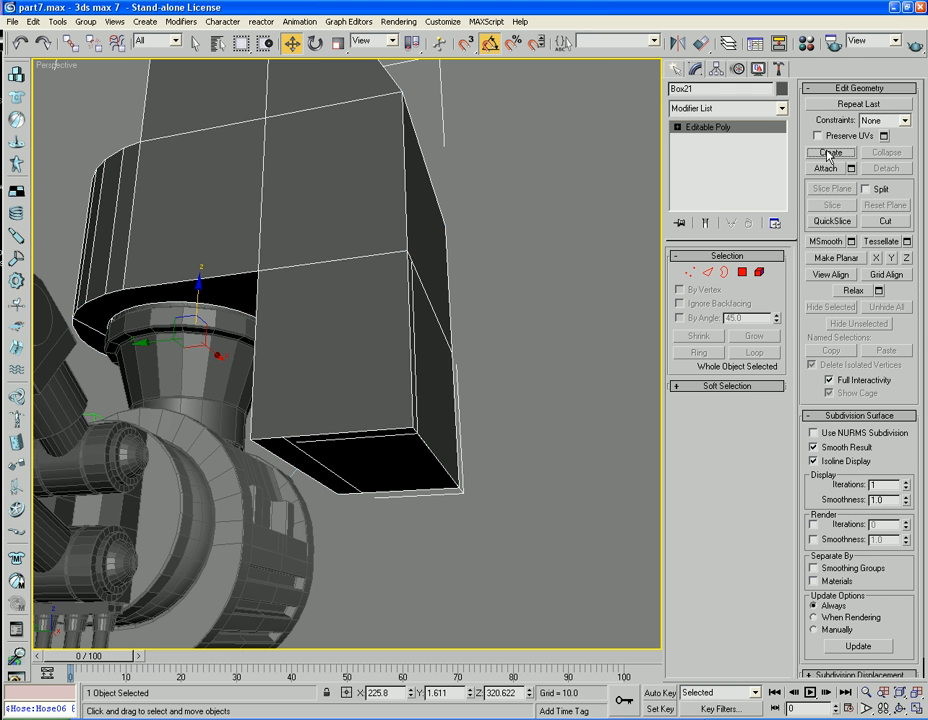
Cut a slanted edge across the lower block's opposite side face, from its upper front corner to the new underside vertex.
left_click(885, 221)
middle_click_drag(563, 304, 400, 271, "alt")
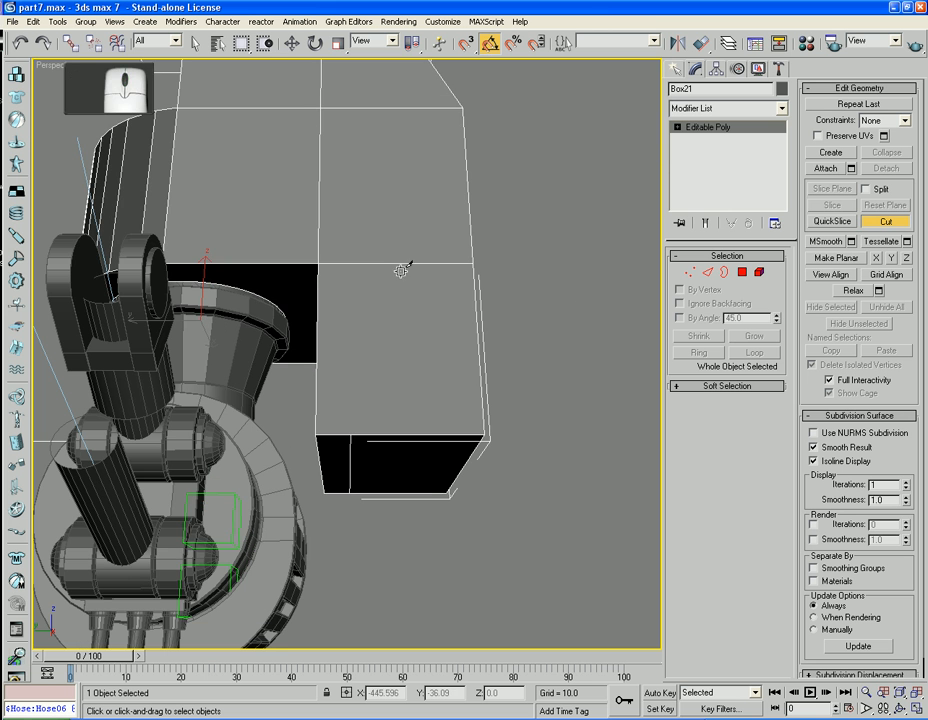
left_click(319, 263)
left_click(352, 436)
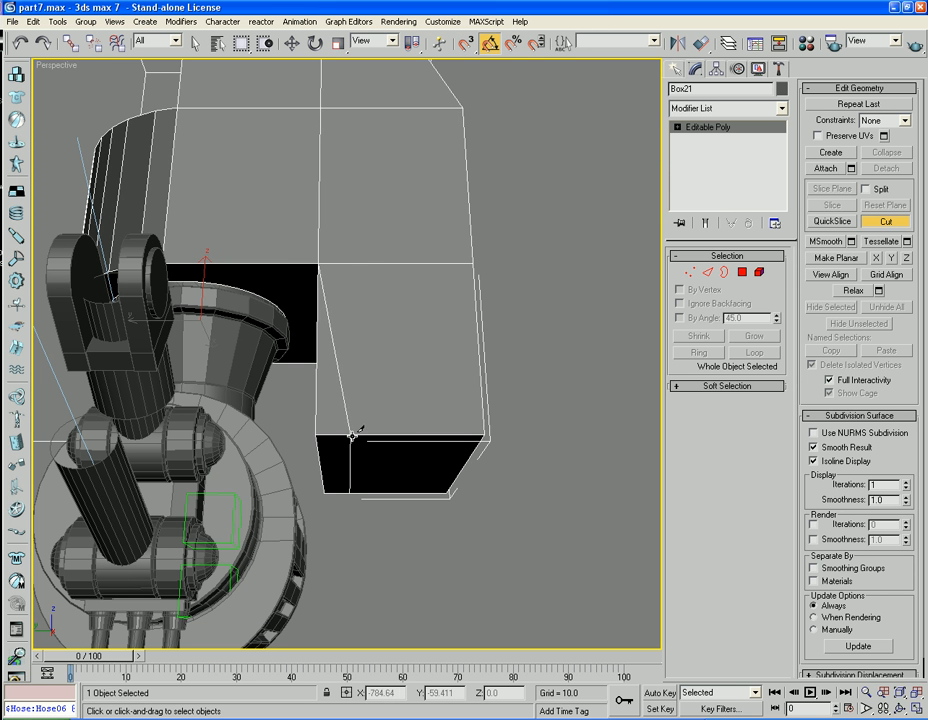
middle_click_drag(455, 472, 253, 541, "alt")
key("w")
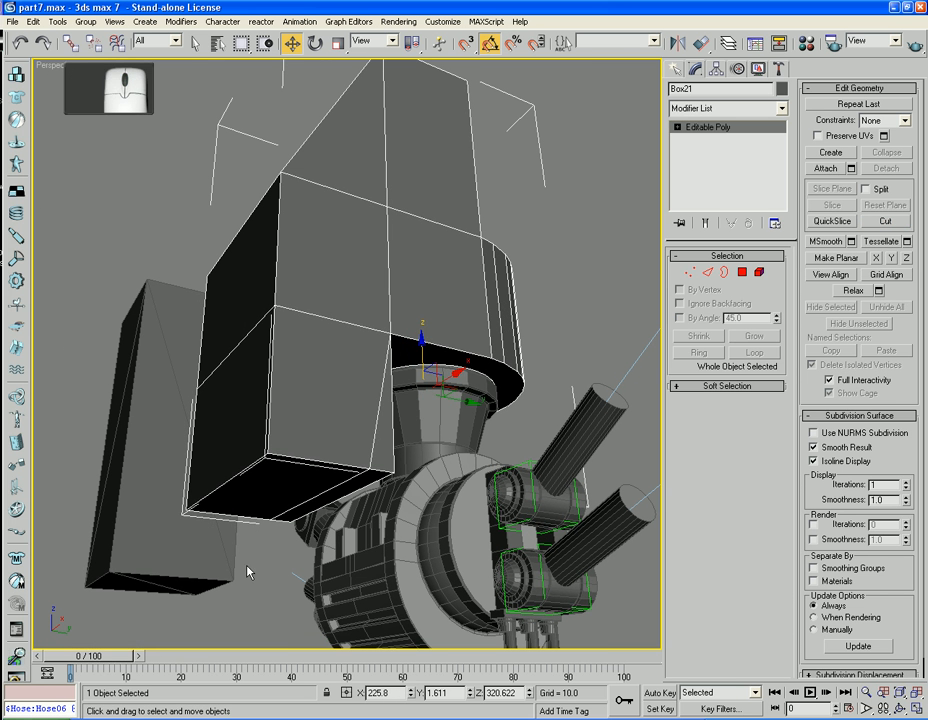
Target-weld the lower block's two rear bottom corner vertices to the adjacent vertices of the underside edge to slope the lower back.
left_click(689, 273)
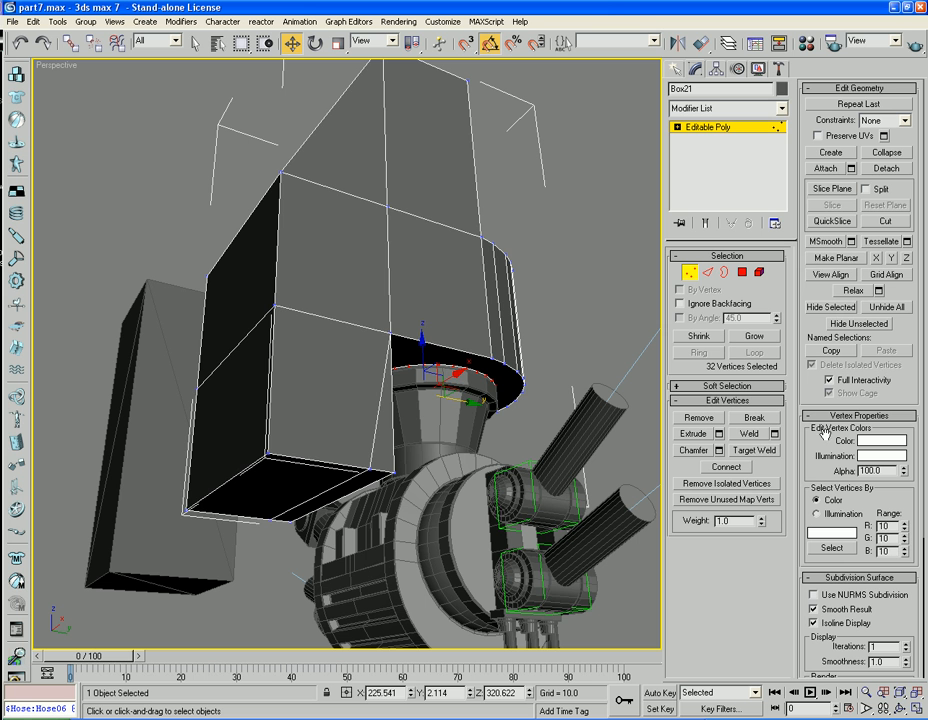
left_click(754, 450)
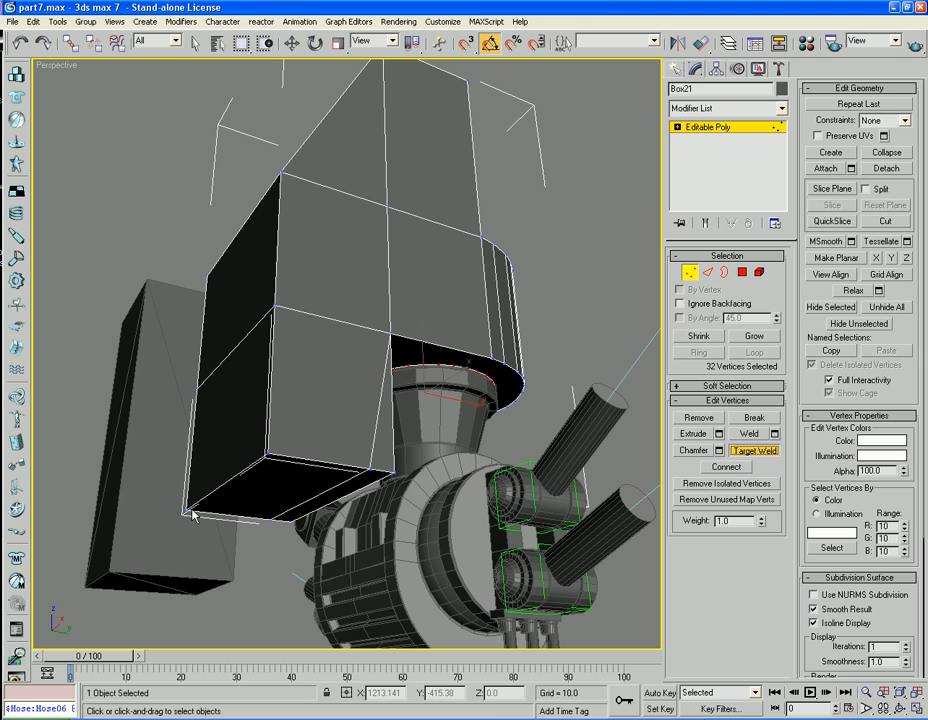
left_click(270, 520)
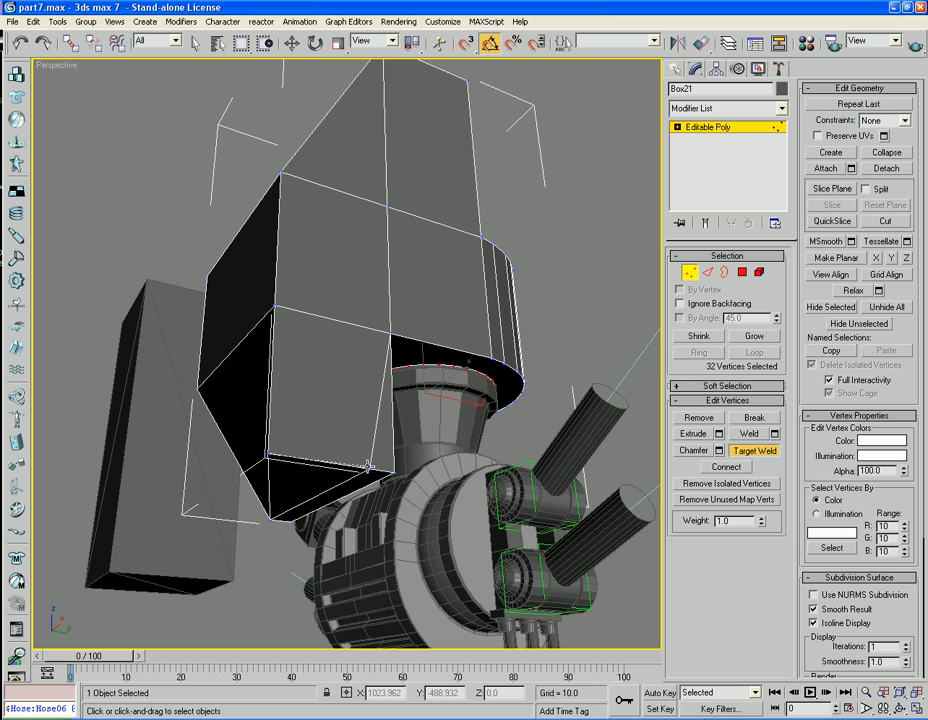
scroll(362, 477, "down", 5)
middle_click_drag(362, 477, 342, 460, "alt")
scroll(332, 392, "down", 2)
middle_click_drag(325, 378, 284, 373, "alt")
scroll(313, 372, "up", 6)
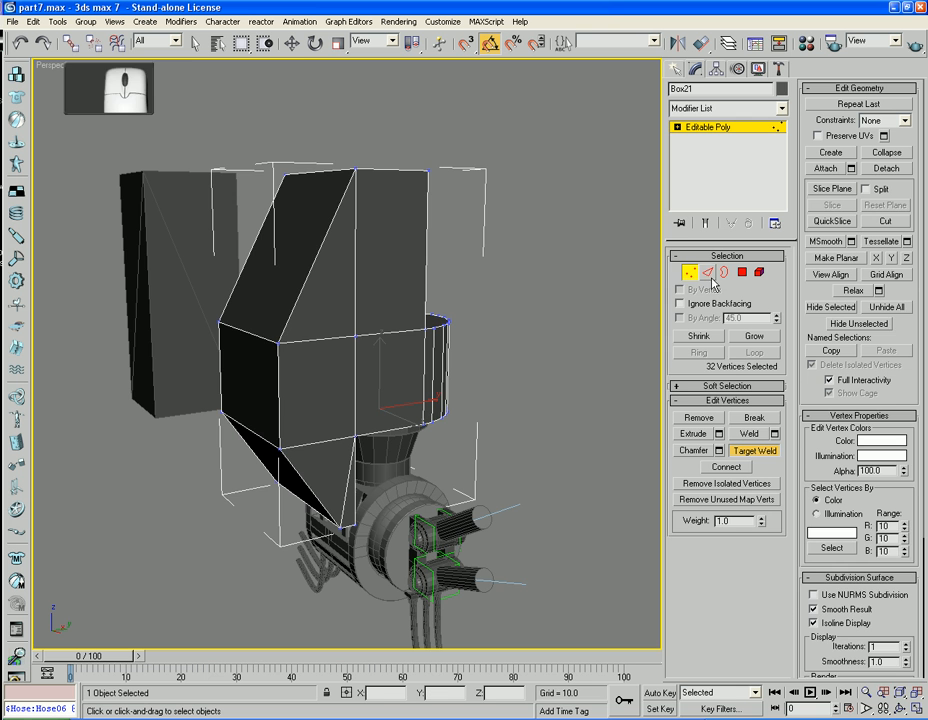
Select the rear edge and adjoining side edges where the upper block meets the middle section, and move them down.
key("2")
key("w")
left_click(340, 340)
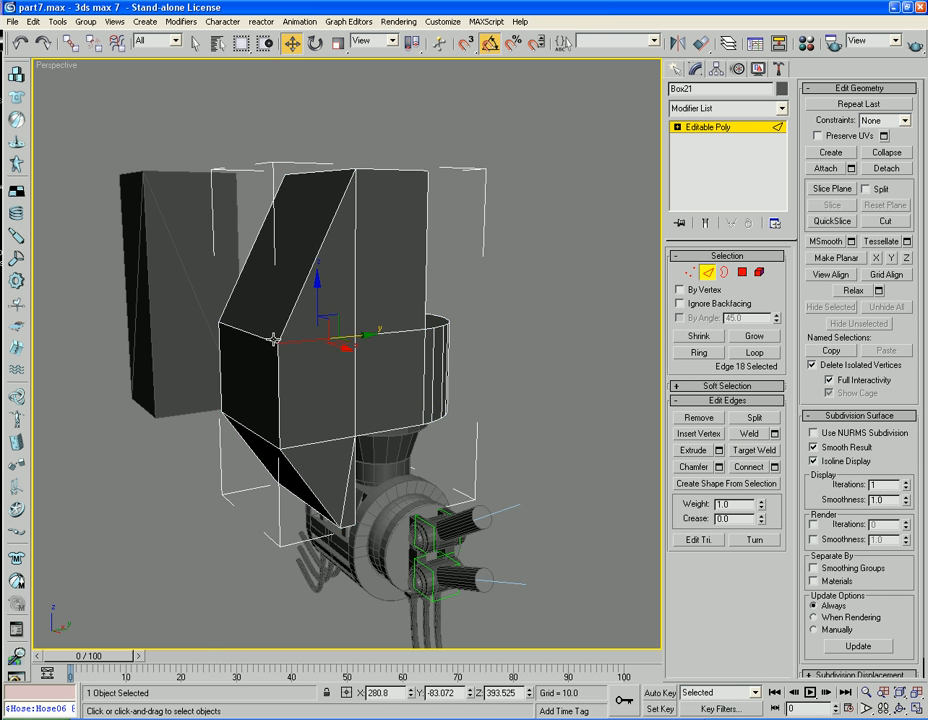
middle_click_drag(274, 340, 321, 381, "alt")
left_click(319, 352, "ctrl")
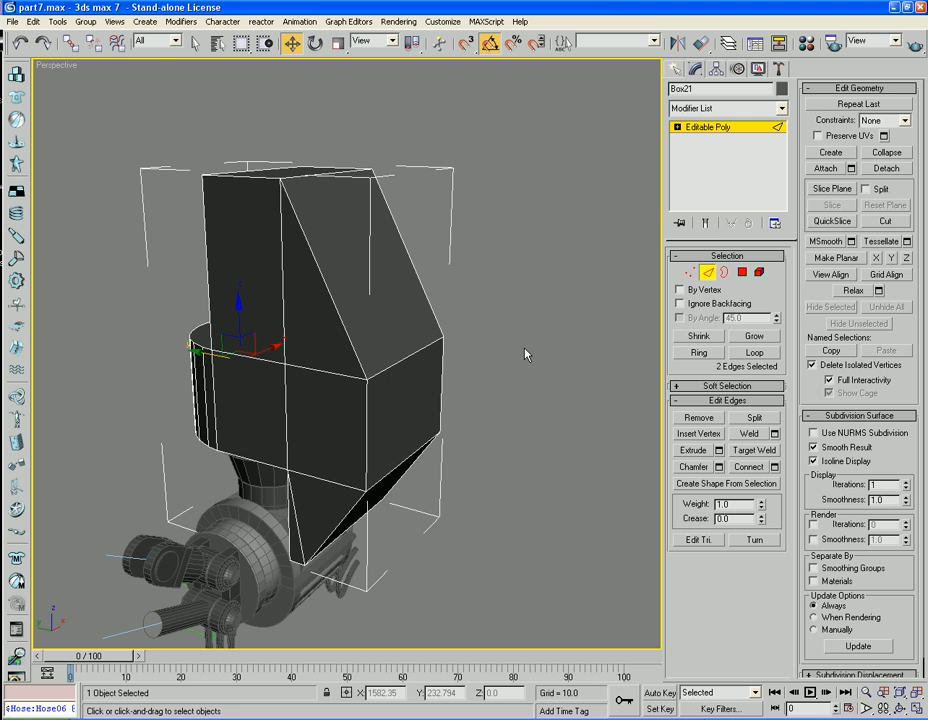
left_click(433, 348)
left_click(338, 372, "ctrl")
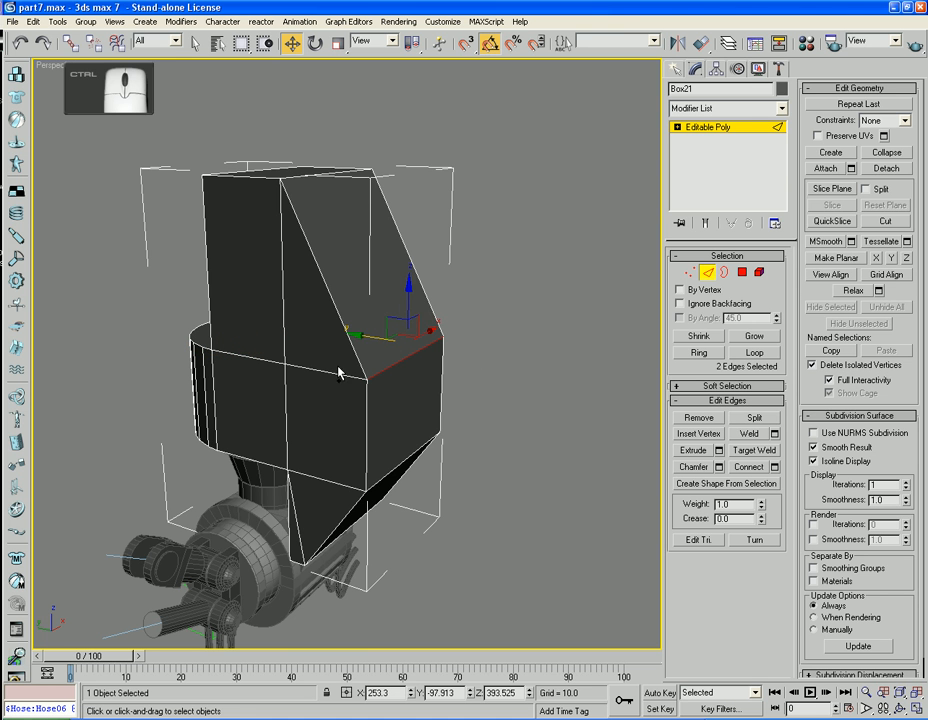
left_click(335, 373, "ctrl")
left_click_drag(381, 305, 379, 364)
Raise the lower rear edge of the middle section to Z 341.266.
middle_click_drag(311, 479, 351, 444, "alt")
left_click(321, 389)
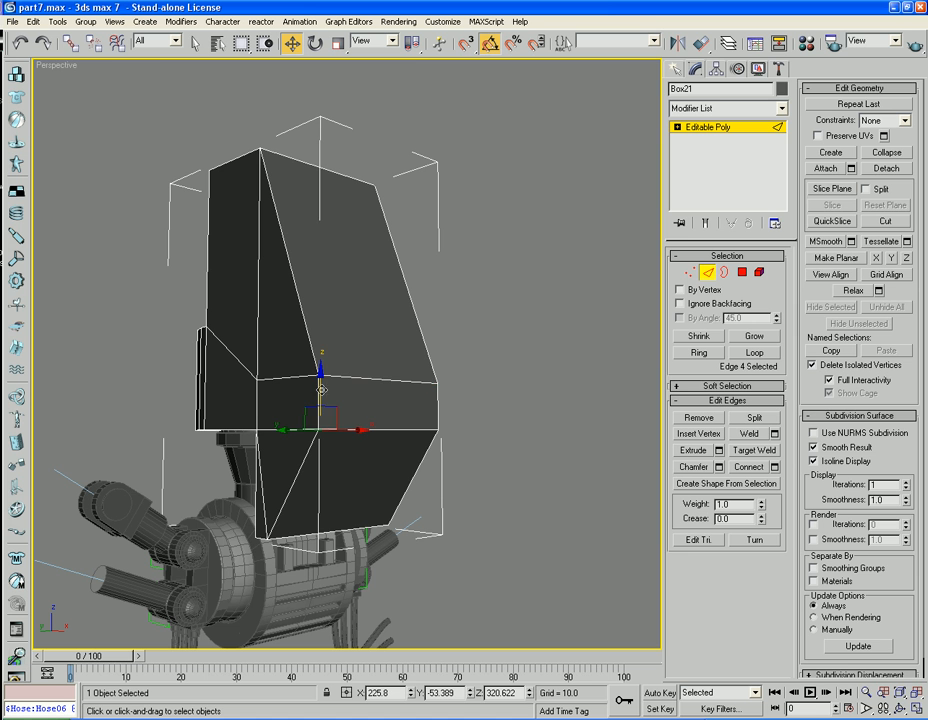
left_click(364, 428)
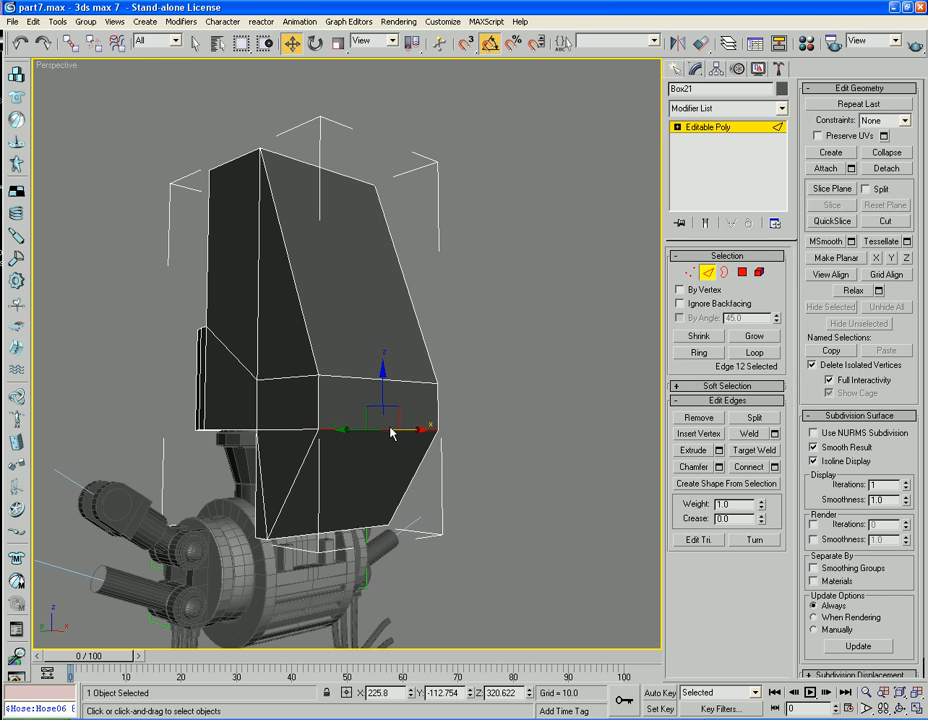
left_click_drag(383, 385, 382, 353)
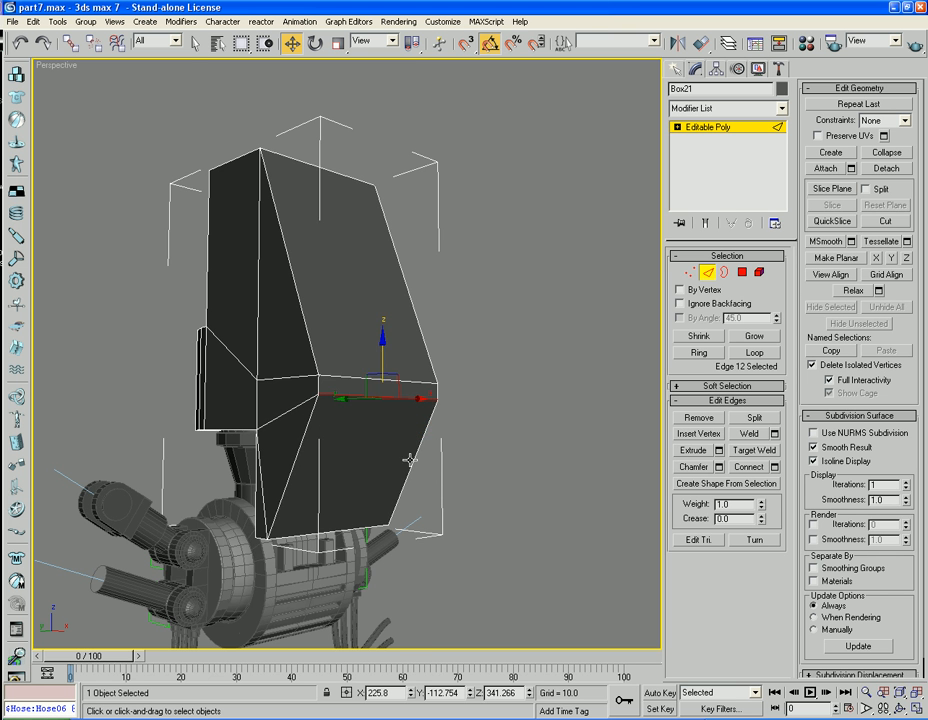
Select the bottom vertices of the lower block and raise them to shorten it, then deselect the body.
middle_click_drag(382, 353, 345, 469, "alt")
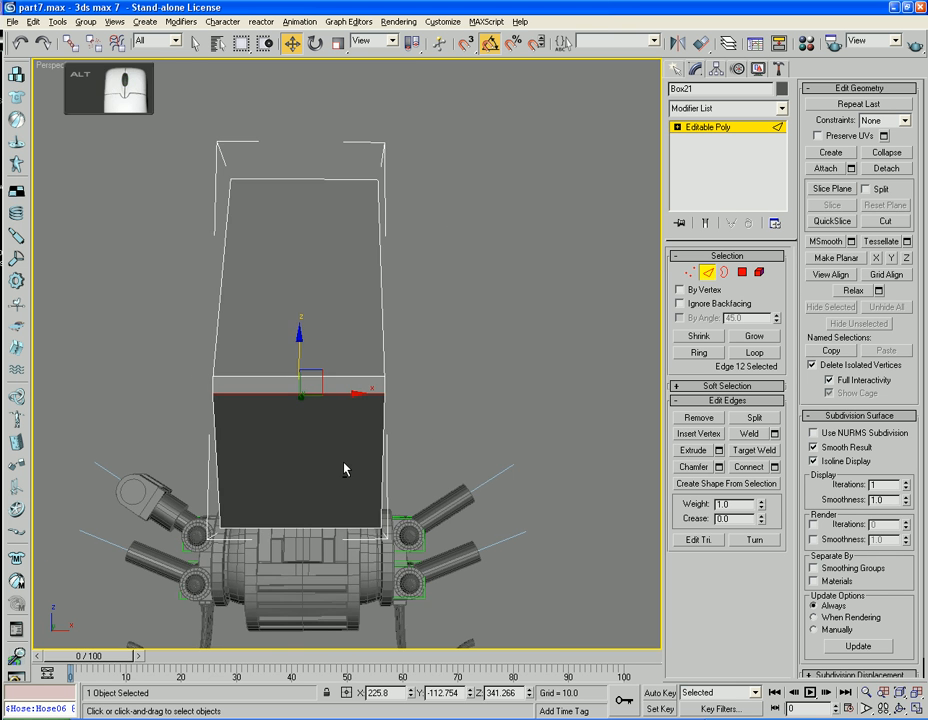
left_click(689, 272)
left_click_drag(403, 570, 160, 502)
left_click_drag(302, 483, 304, 451)
left_click(561, 323)
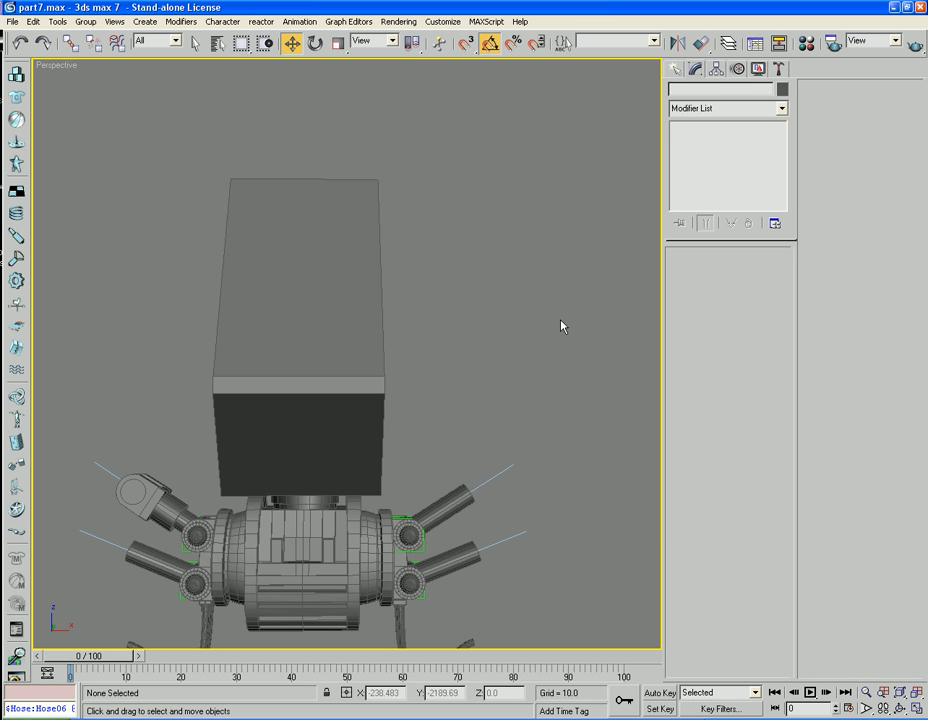
Inset the upper block's front polygon together with the half-round top polygon of the ledge in front of it.
key("z")
middle_click_drag(561, 323, 358, 425, "alt")
scroll(364, 418, "up", 5)
left_click(357, 432)
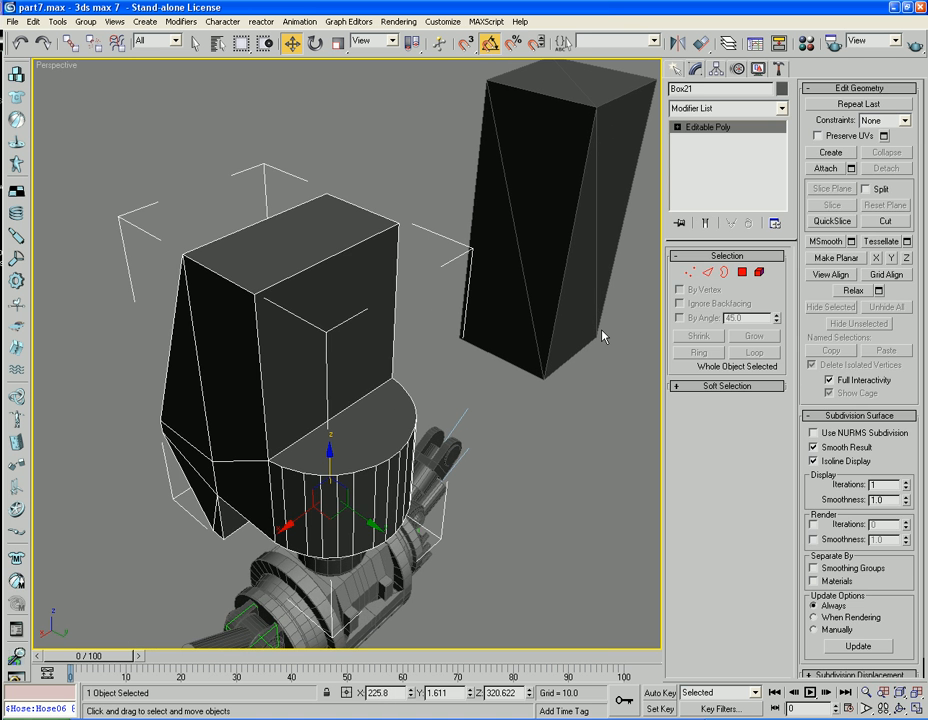
key("4")
left_click(346, 354)
left_click(363, 432, "ctrl")
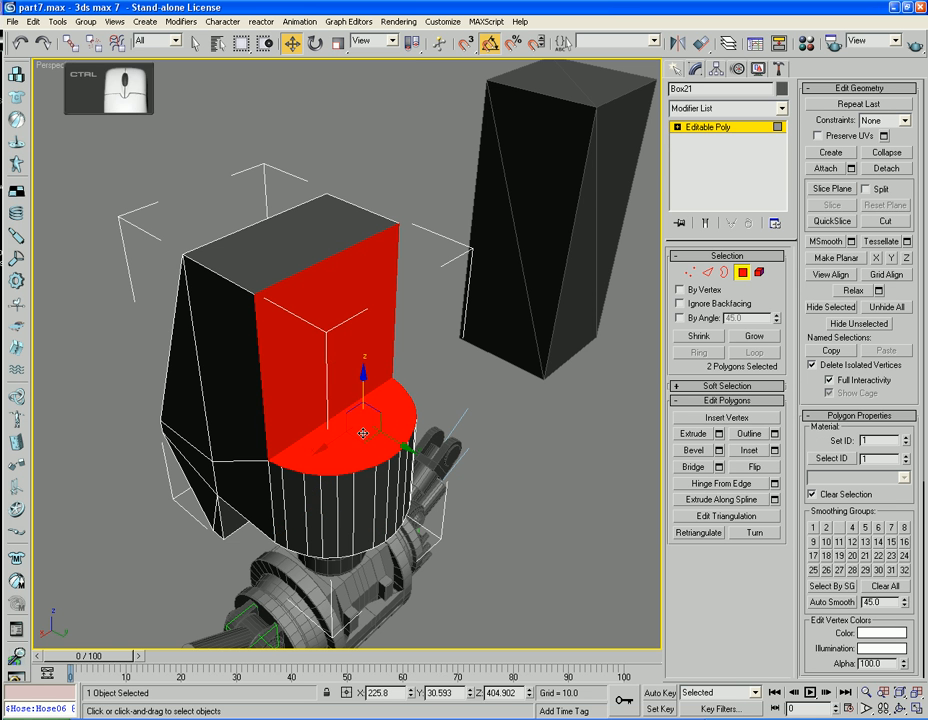
left_click(749, 450)
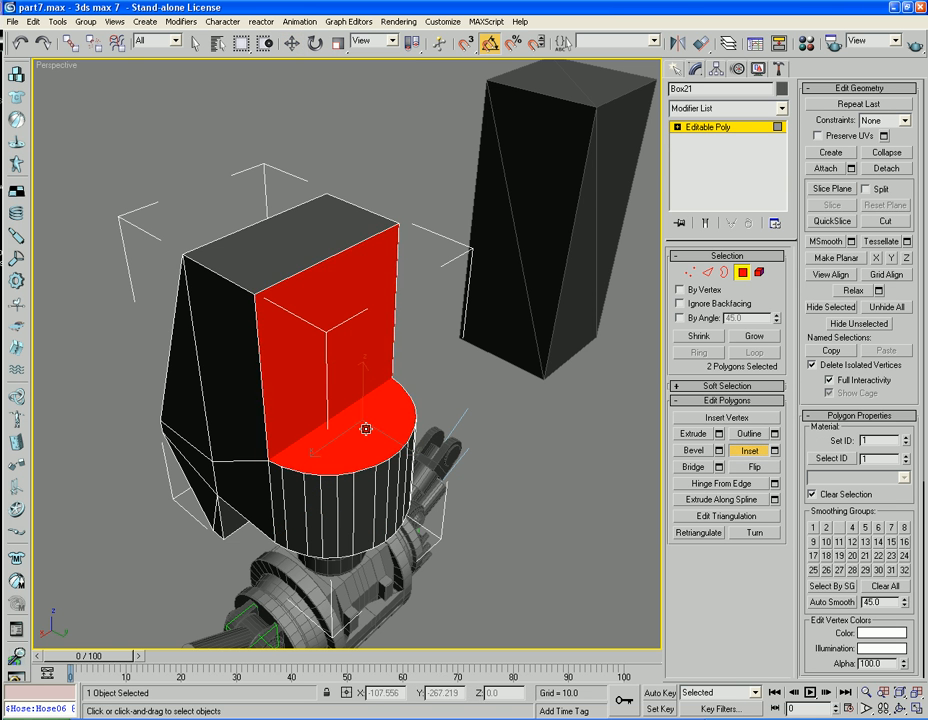
left_click_drag(366, 429, 366, 479)
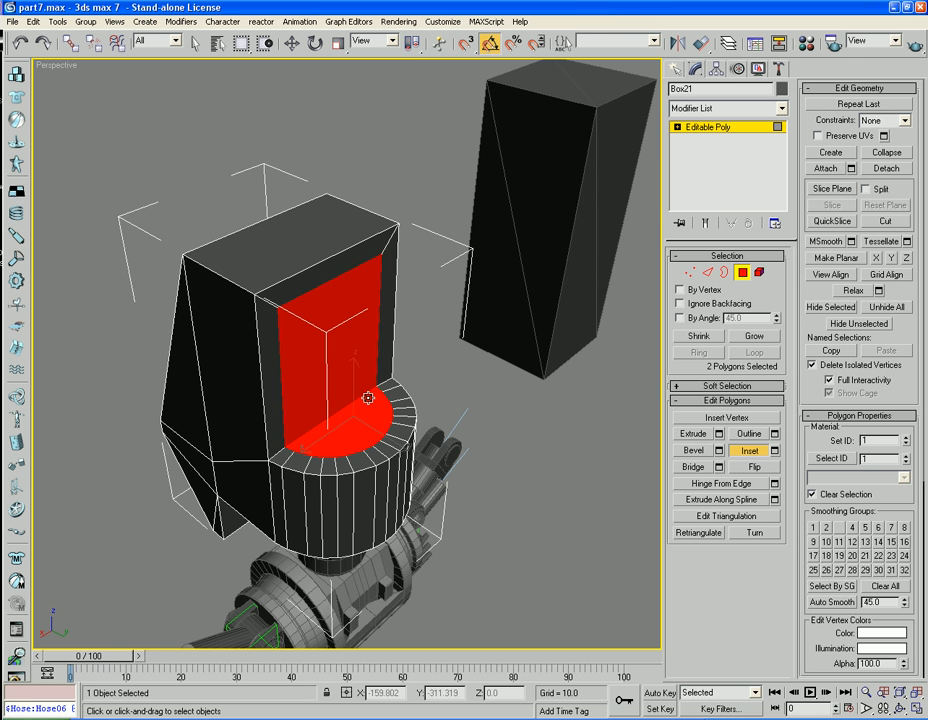
Raise the top edge of the inset front polygon to Z 504.31, close to the upper block's top edge.
key("2")
key("w")
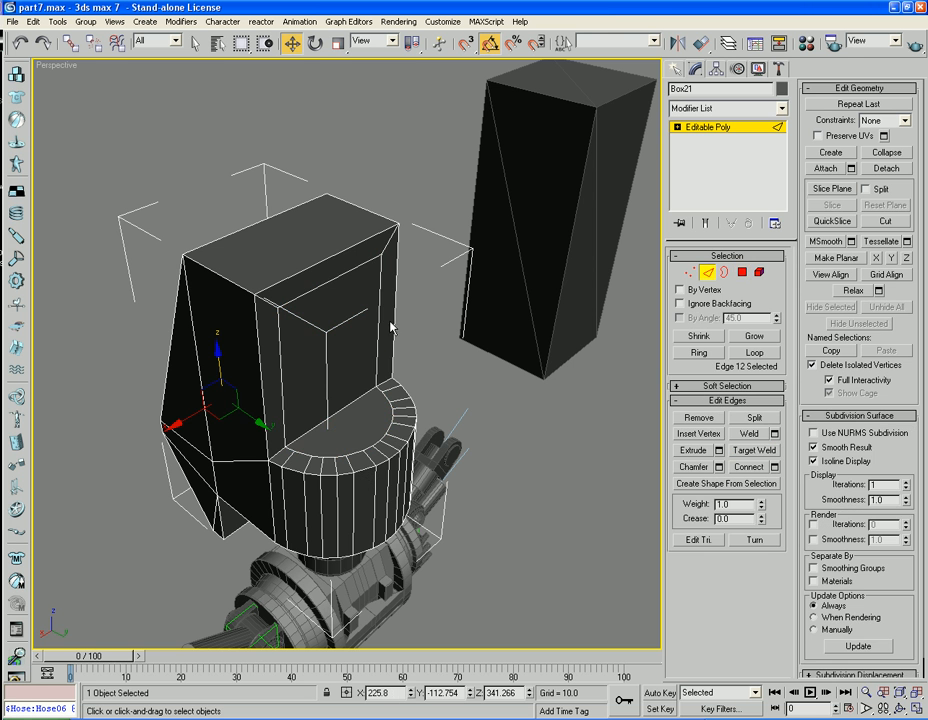
left_click(322, 287)
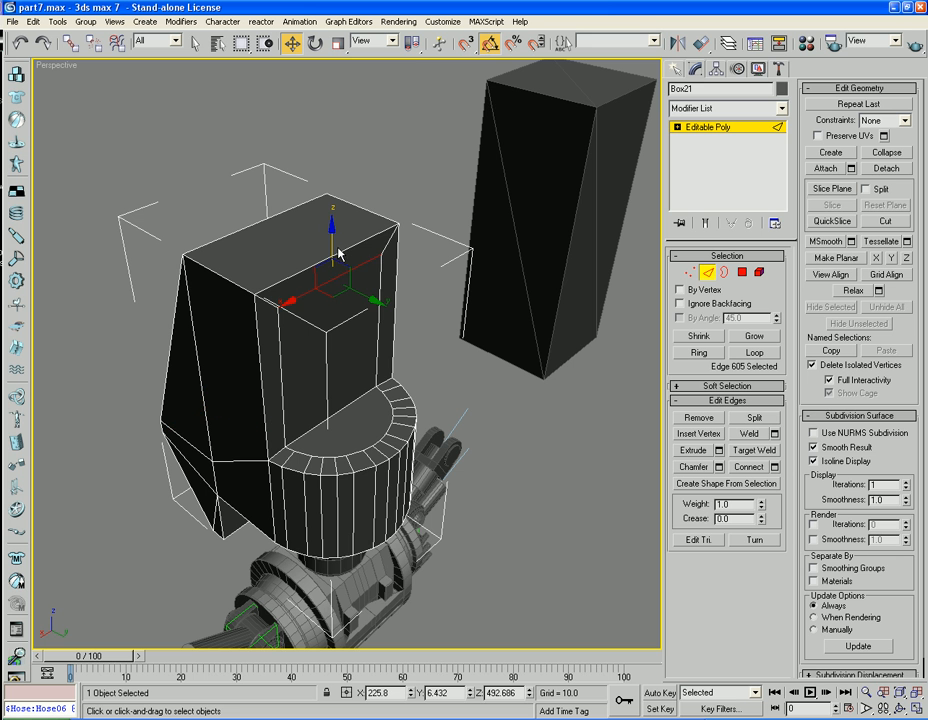
left_click_drag(335, 237, 334, 215)
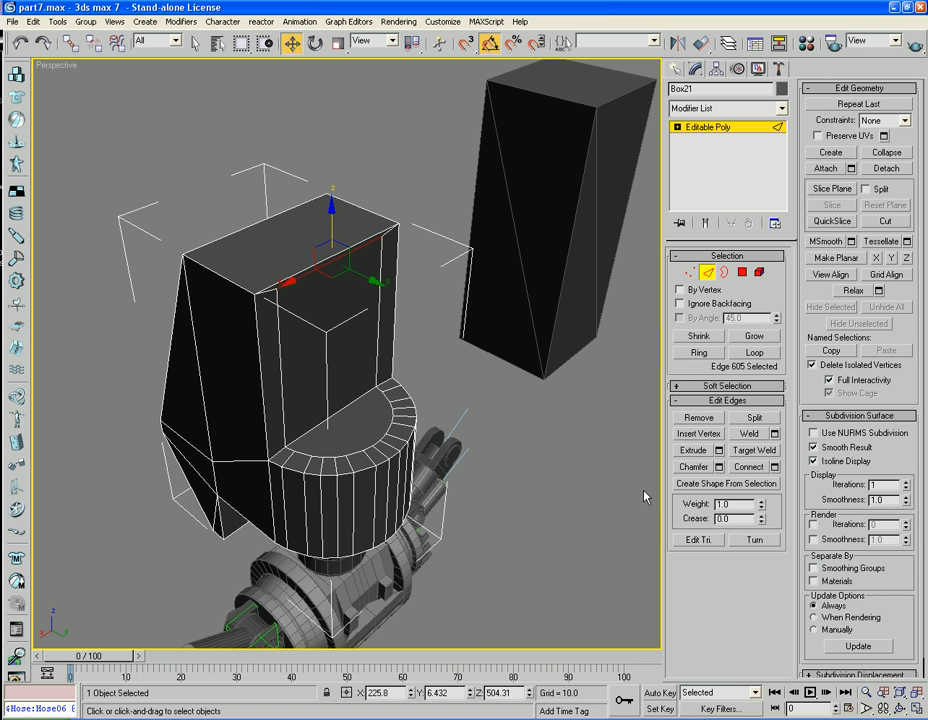
Delete the inset polygon on the upper block's front to open the face.
left_click(742, 272)
left_click(354, 349)
key("Delete")
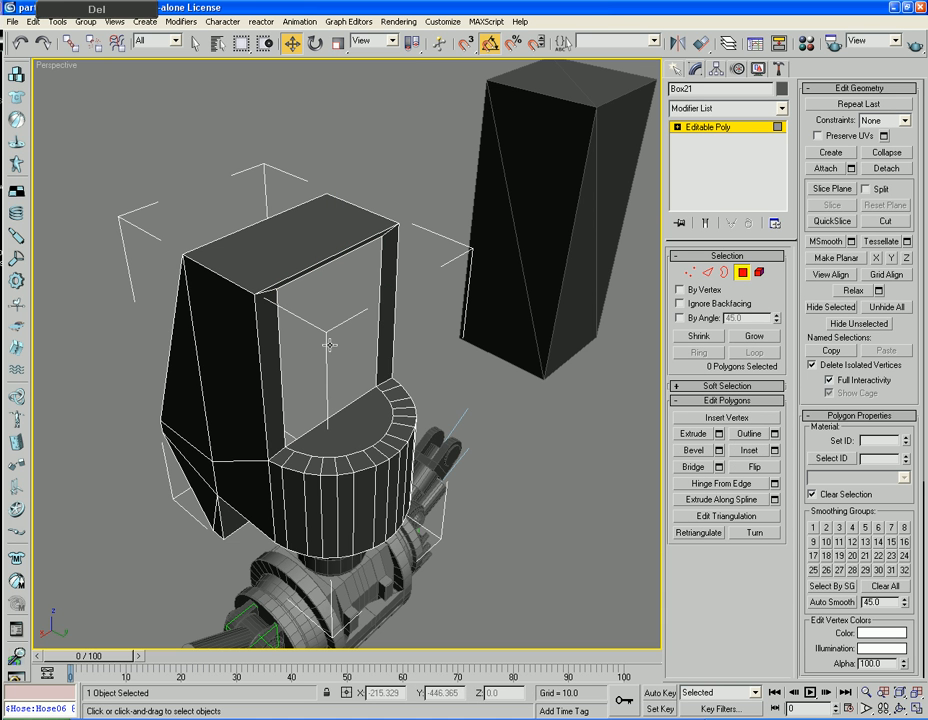
Extrude the inset half-round polygon on the ledge upward to just below the upper block's top edge.
left_click(695, 436)
left_click(340, 435)
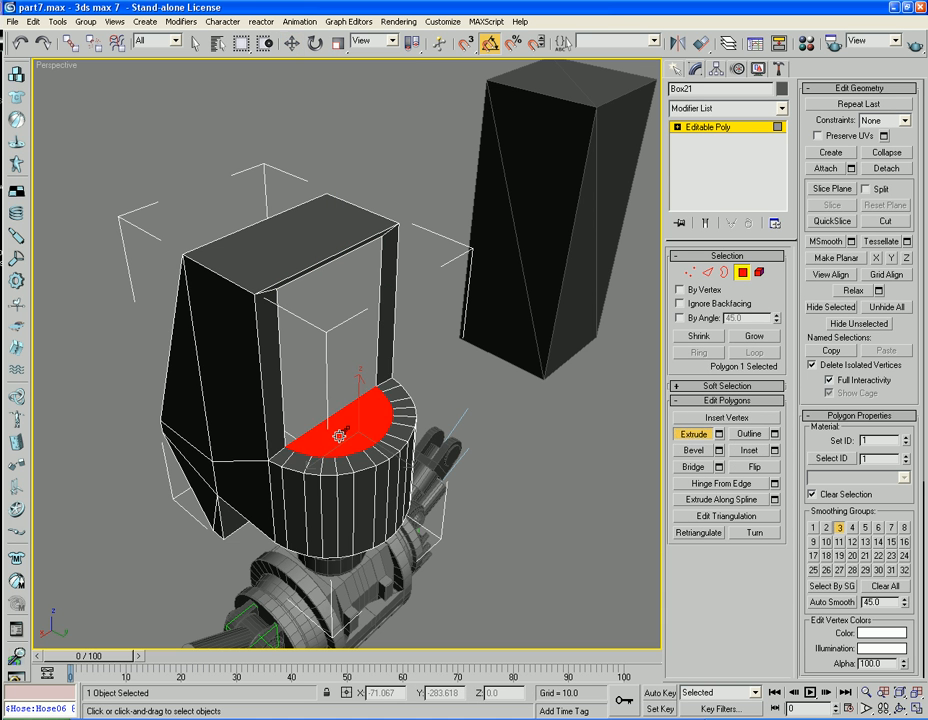
left_click_drag(340, 435, 317, 14)
scroll(308, 358, "up", 6)
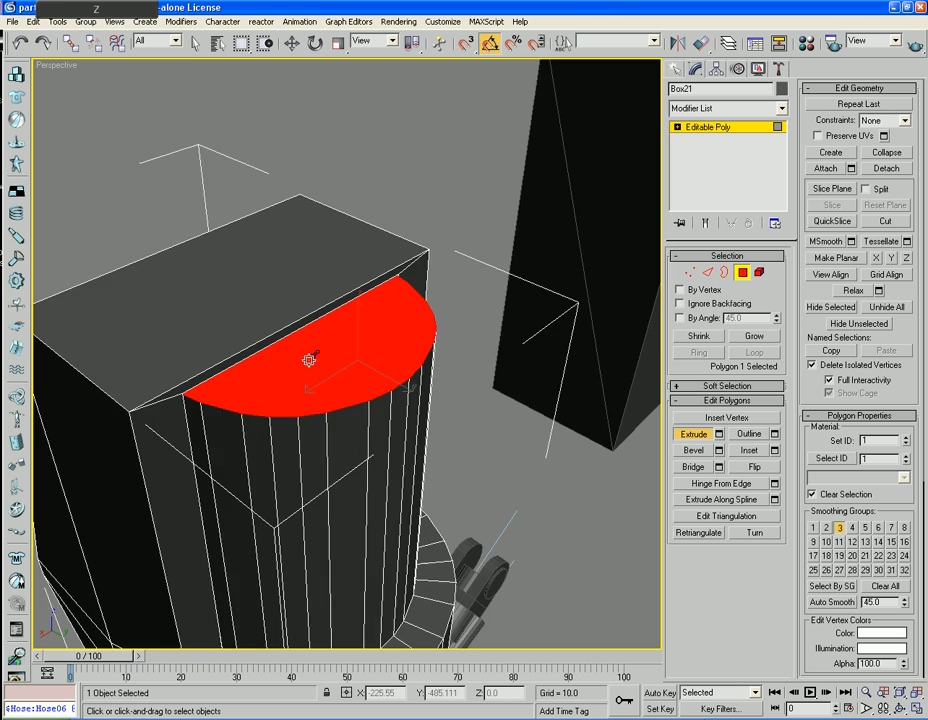
middle_click_drag(330, 328, 341, 277, "alt")
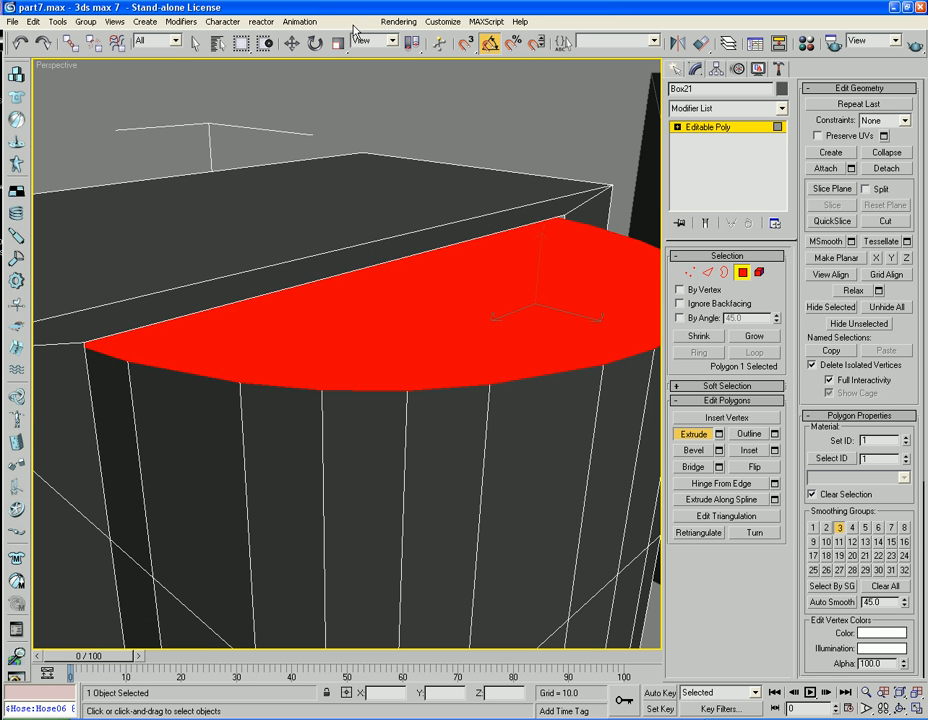
Raise the extruded half-round top polygon to Z 504.34 and show the model in wireframe.
left_click(291, 43)
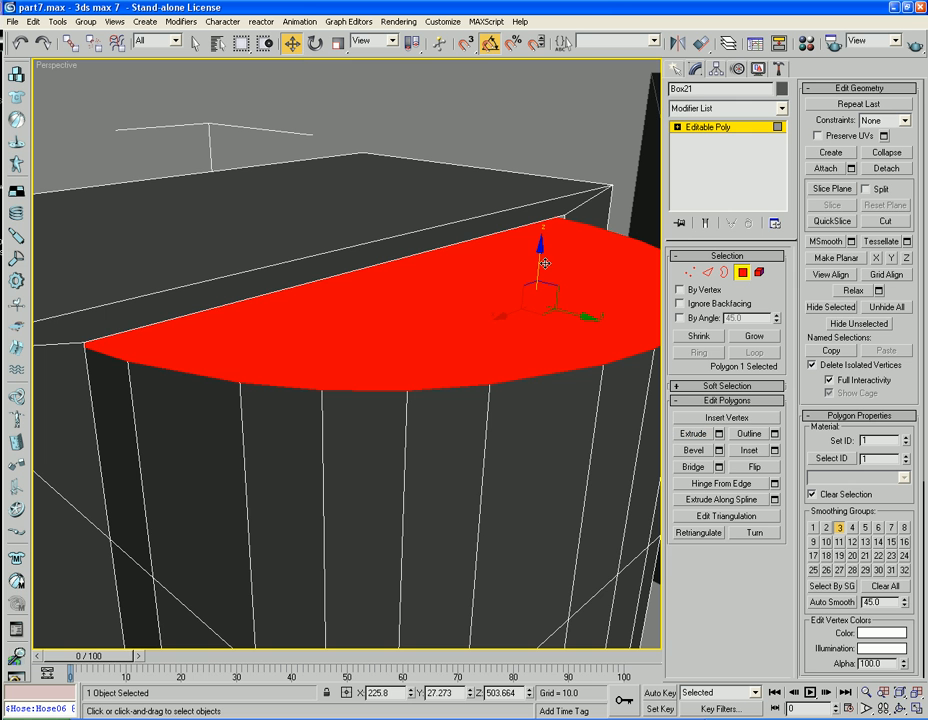
left_click_drag(540, 262, 539, 256)
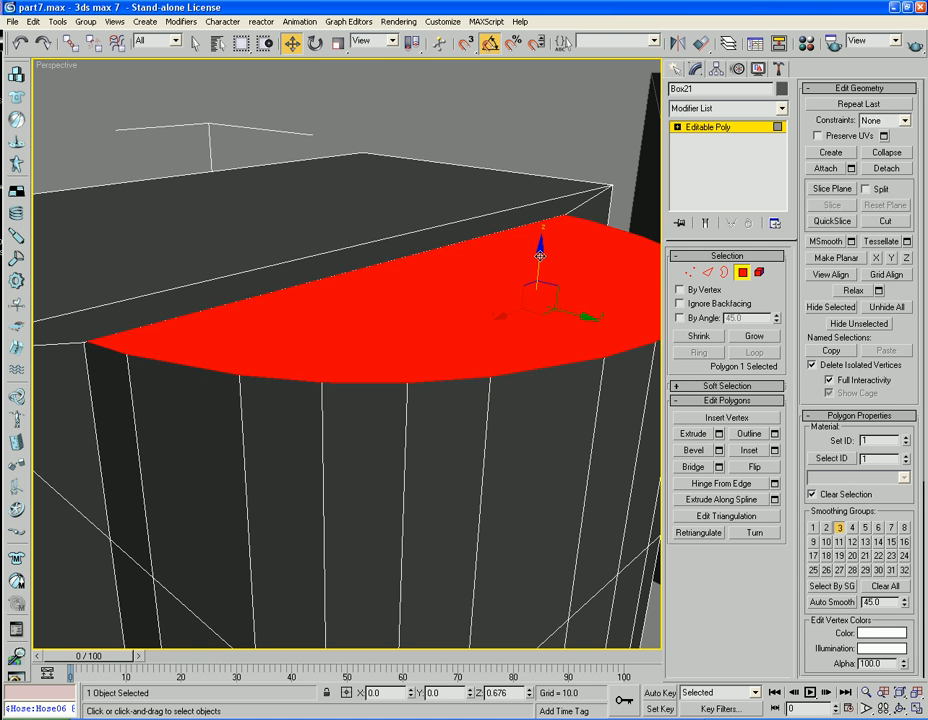
key("F3")
middle_click_drag(303, 292, 468, 325)
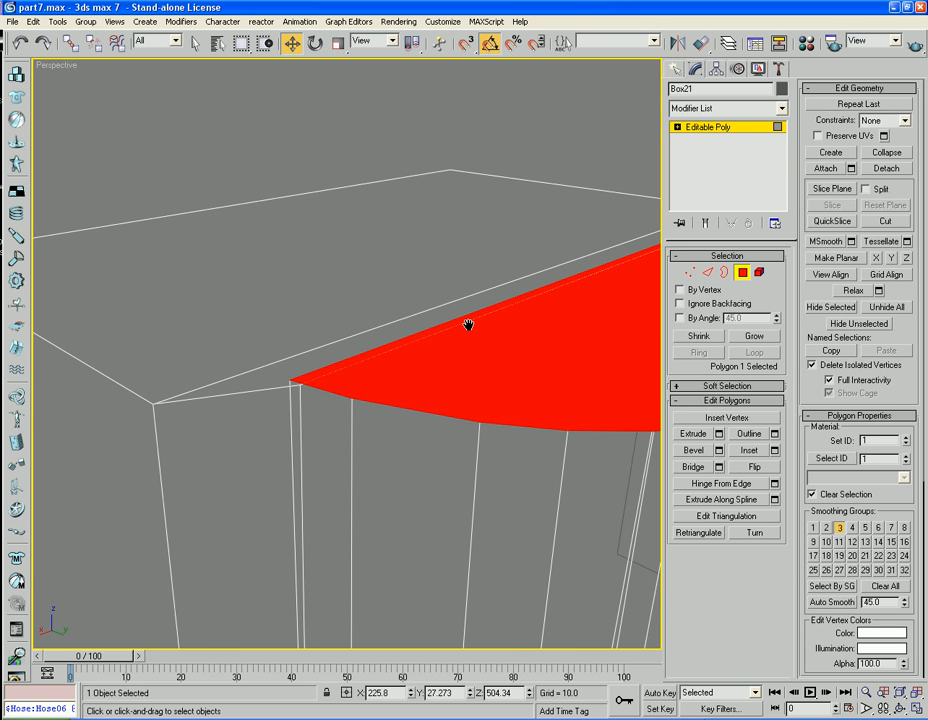
left_click(689, 274)
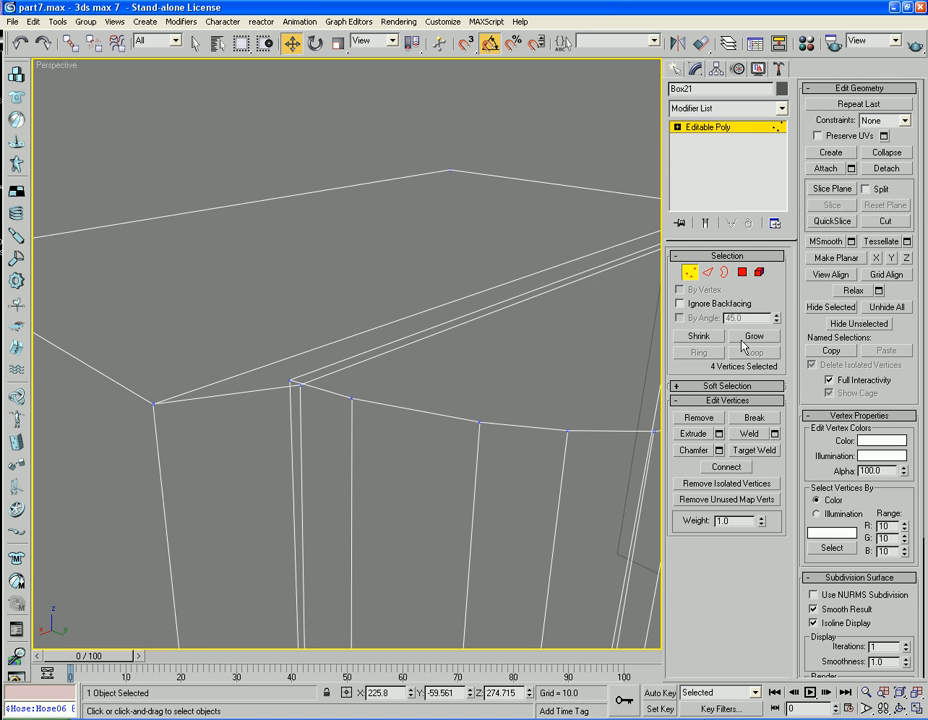
left_click(750, 451)
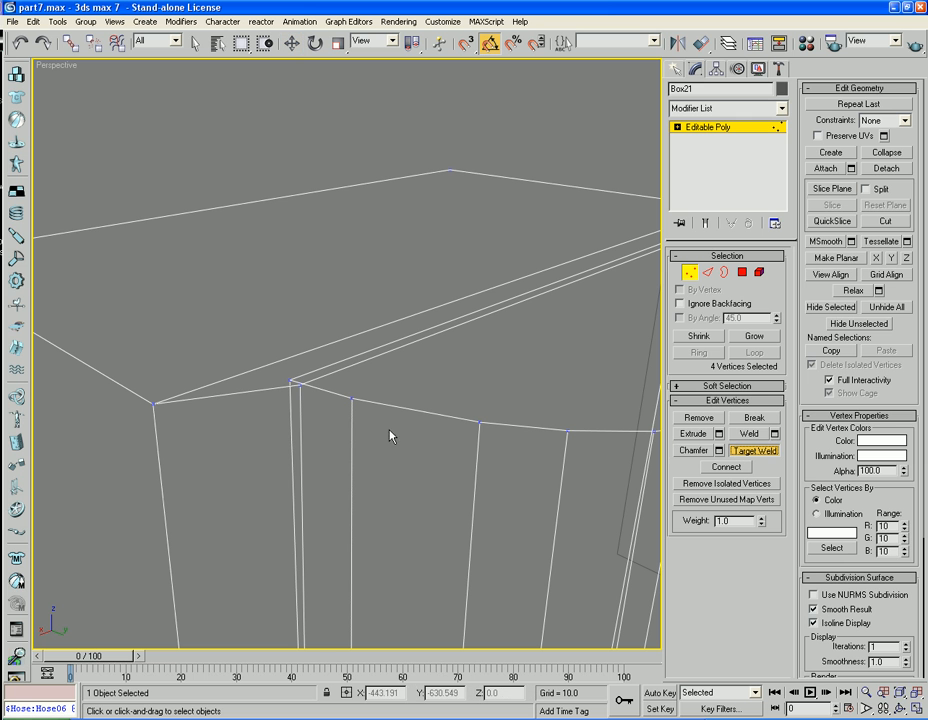
right_click(300, 388)
left_click(690, 277)
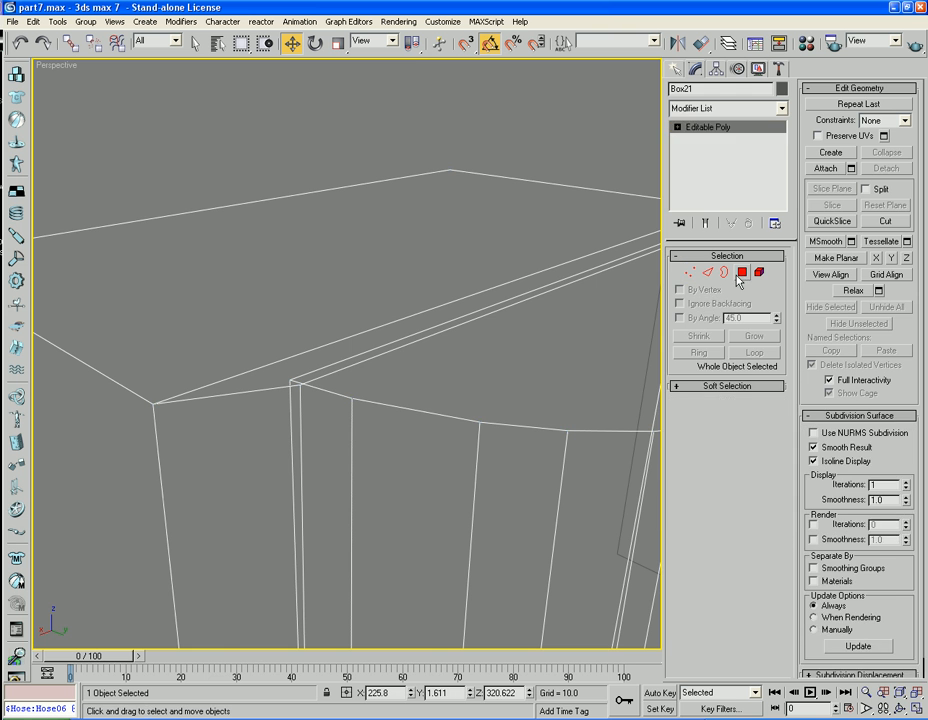
Delete the flat back polygon of the extruded half-round column where it meets the open block face.
left_click(743, 278)
middle_click_drag(440, 348, 532, 356, "alt")
left_click(403, 450)
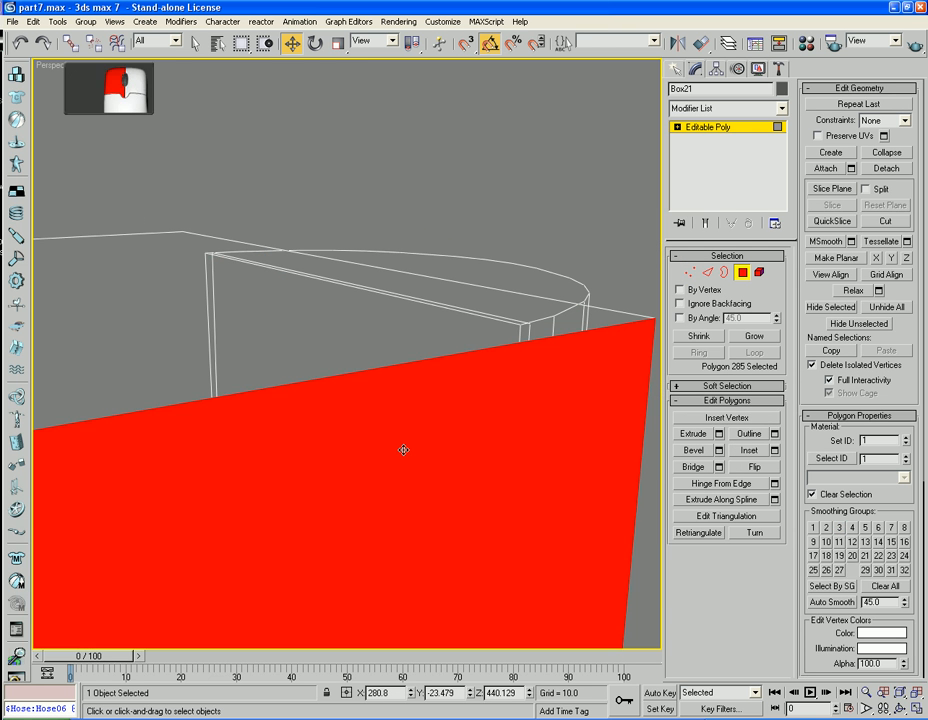
left_click(403, 450)
key("Delete")
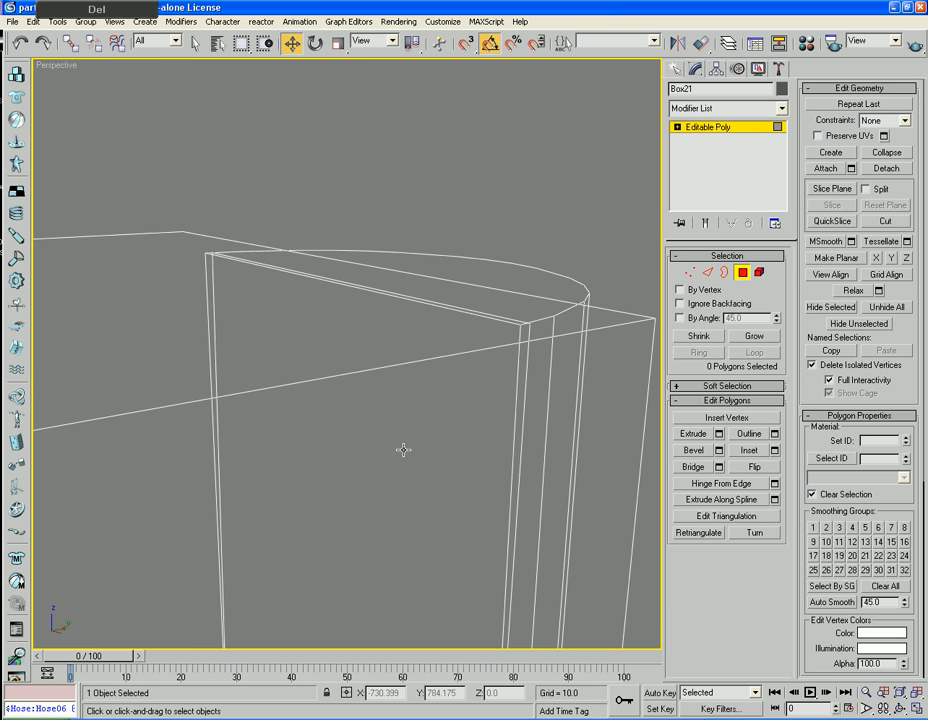
Target-weld the half-round column's top corner vertex to the adjacent corner vertex of the block's front opening.
left_click(689, 274)
middle_click_drag(492, 365, 383, 383, "alt")
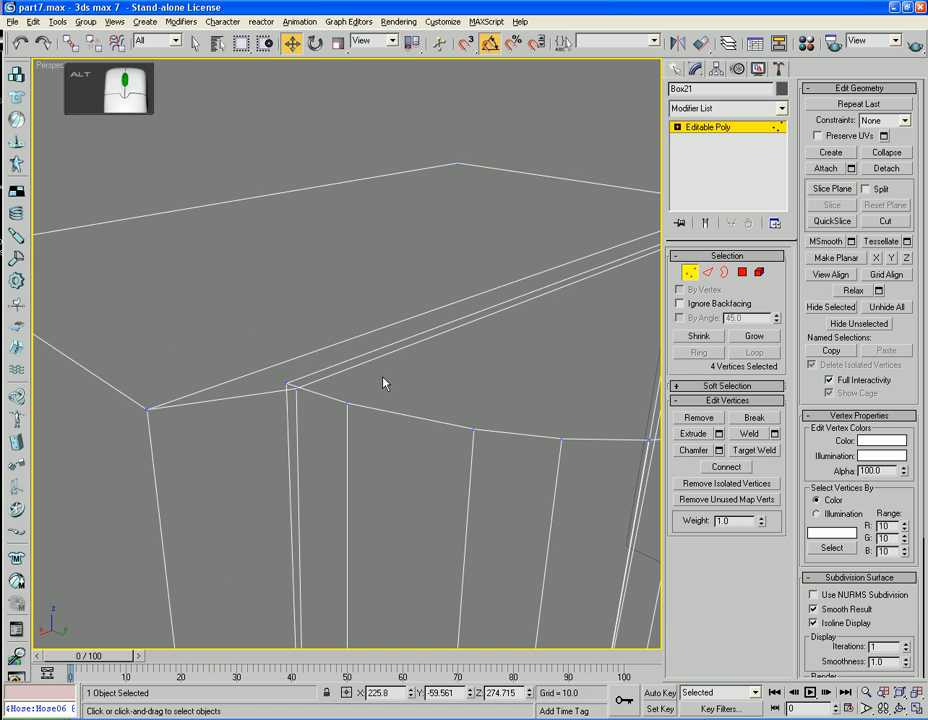
left_click(285, 382)
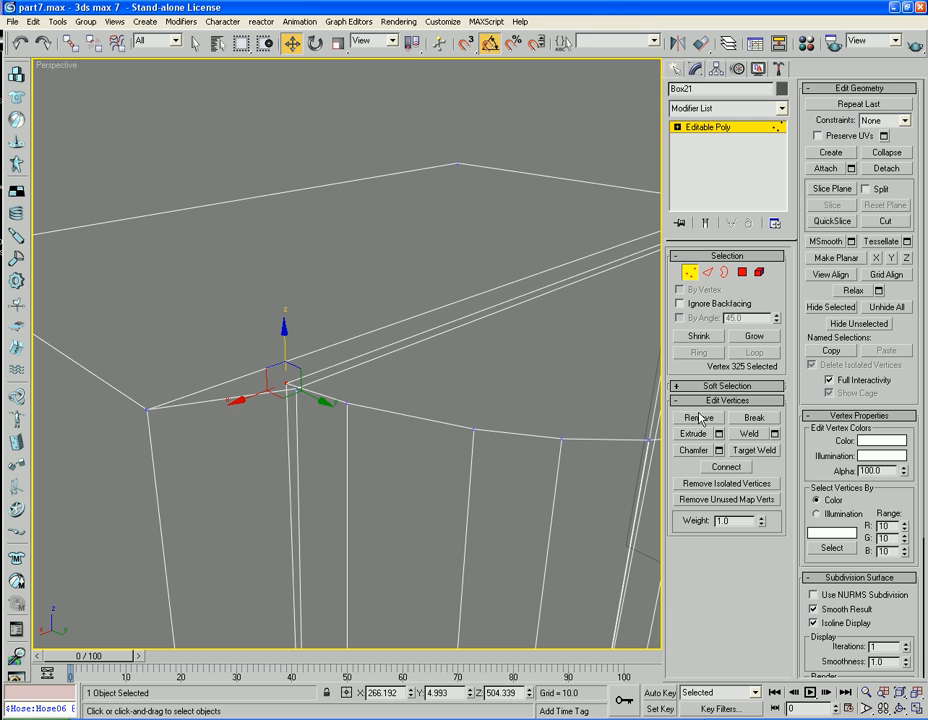
left_click(756, 451)
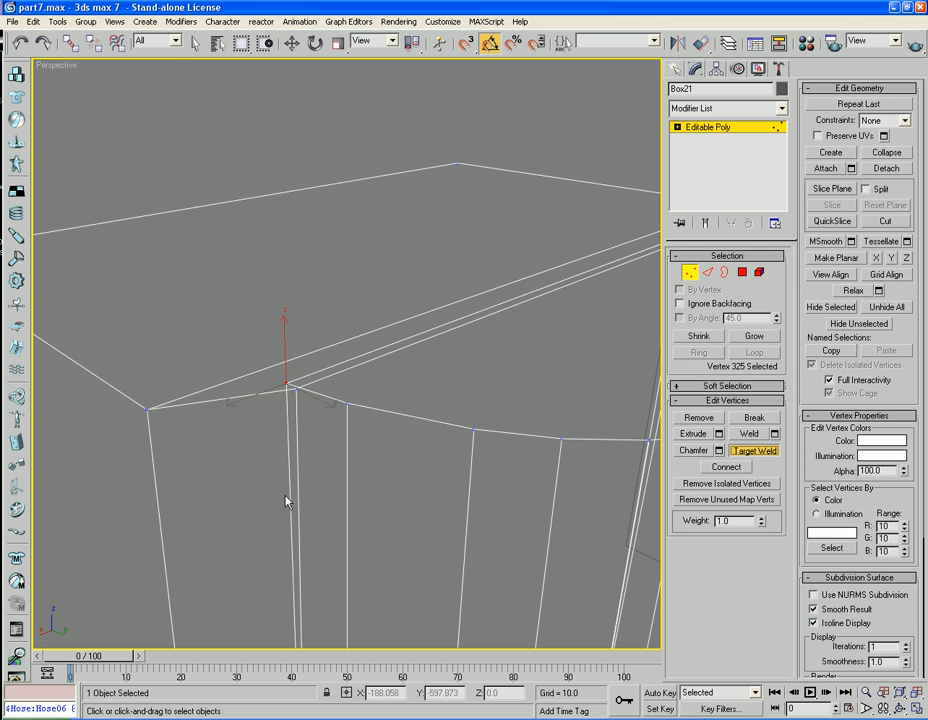
left_click(295, 384)
Target-weld the column's opposite top corner vertex to the matching corner of the block's front opening.
middle_click_drag(330, 398, 405, 380, "alt")
scroll(405, 380, "down", 4)
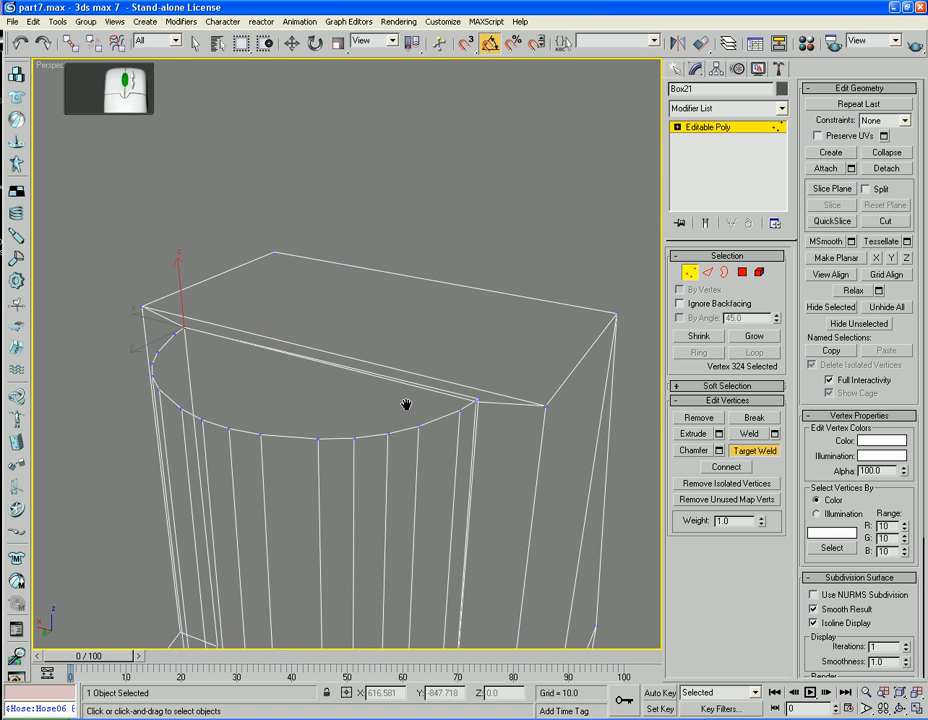
scroll(464, 410, "up", 6)
middle_click_drag(447, 414, 288, 333)
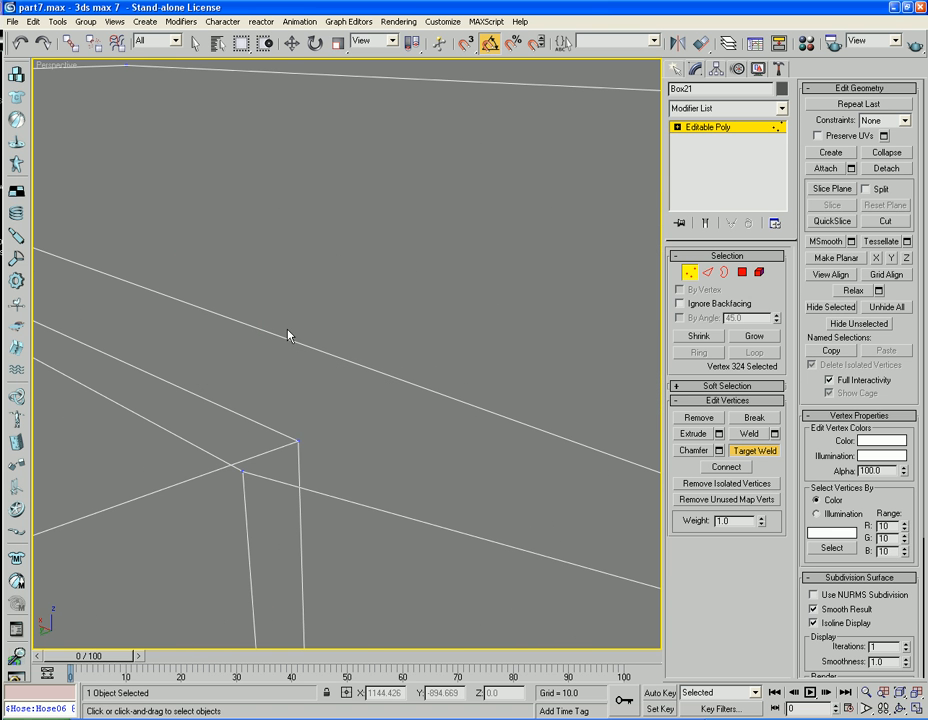
left_click(296, 440)
left_click(247, 471)
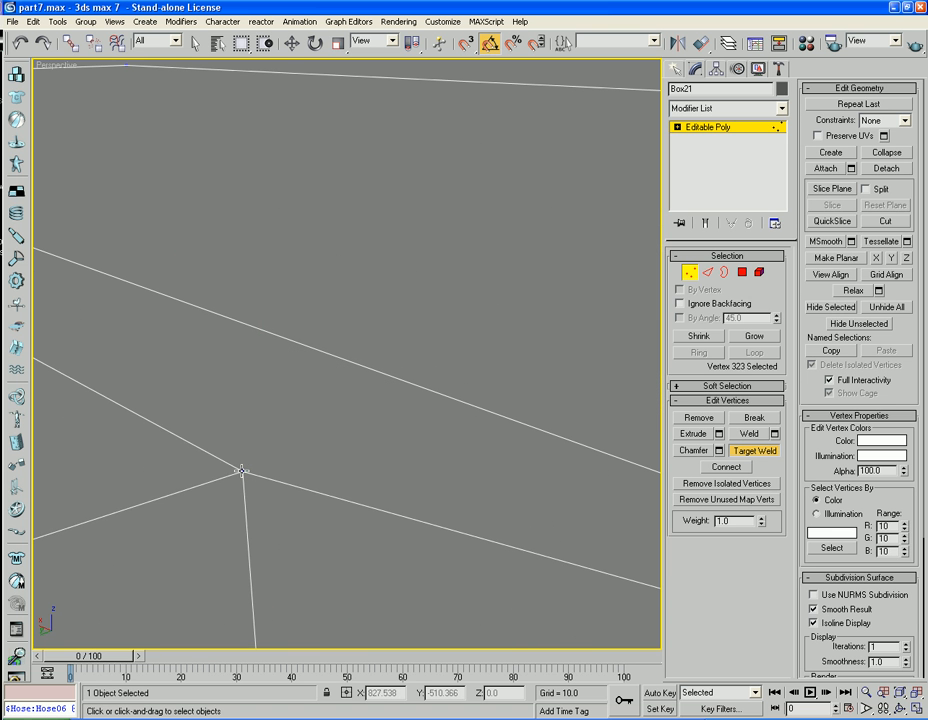
Leave vertex editing and return the viewport to shaded display.
scroll(255, 468, "down", 4)
left_click(689, 272)
key("w")
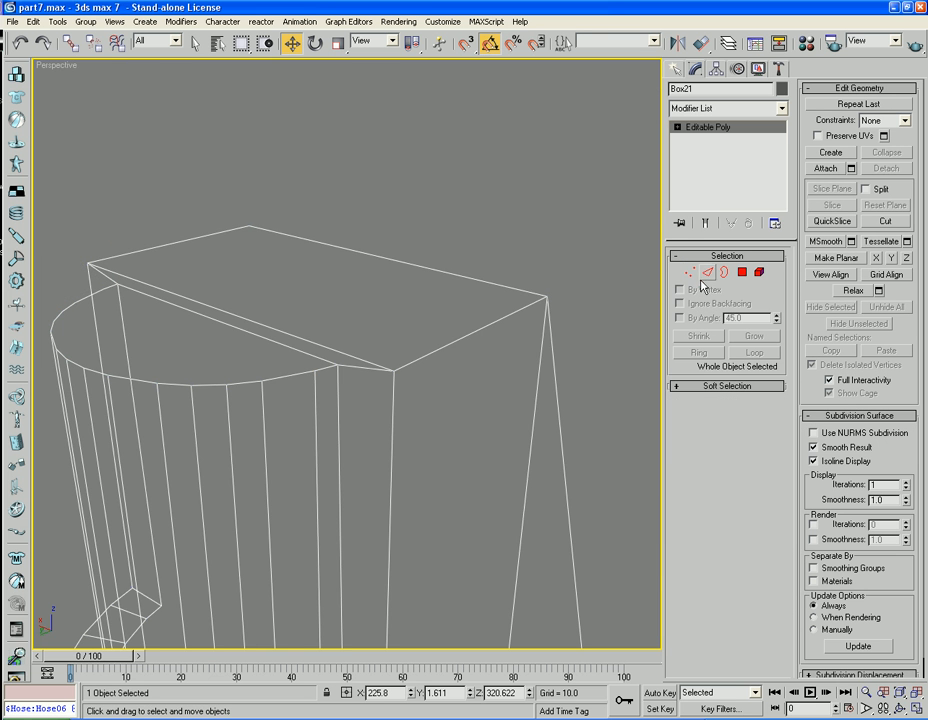
key("F3")
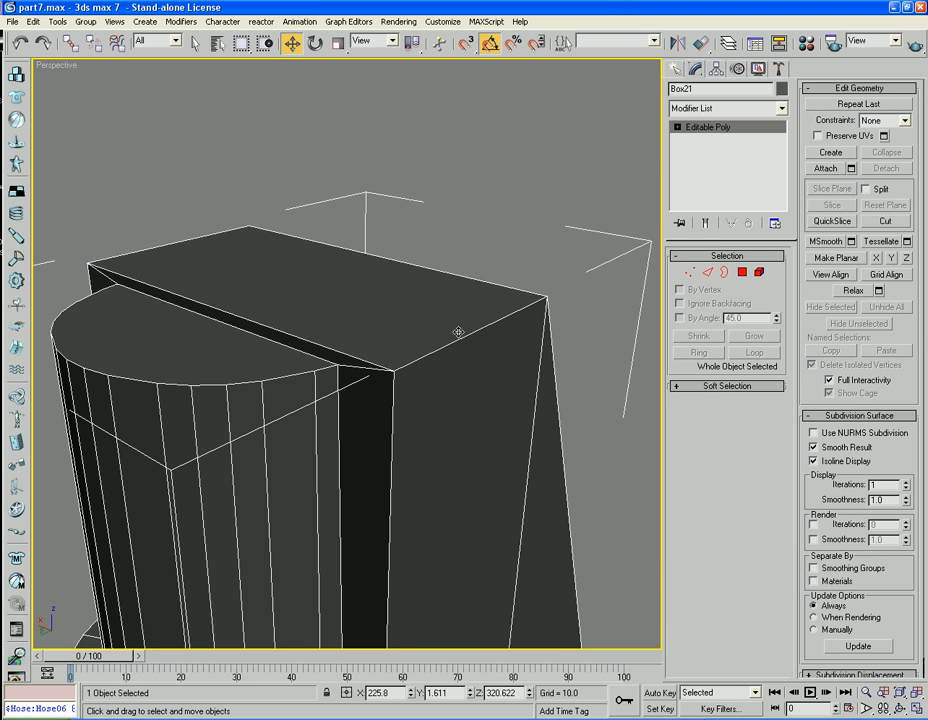
middle_click_drag(458, 331, 459, 419, "alt")
middle_click_drag(462, 412, 613, 418, "alt")
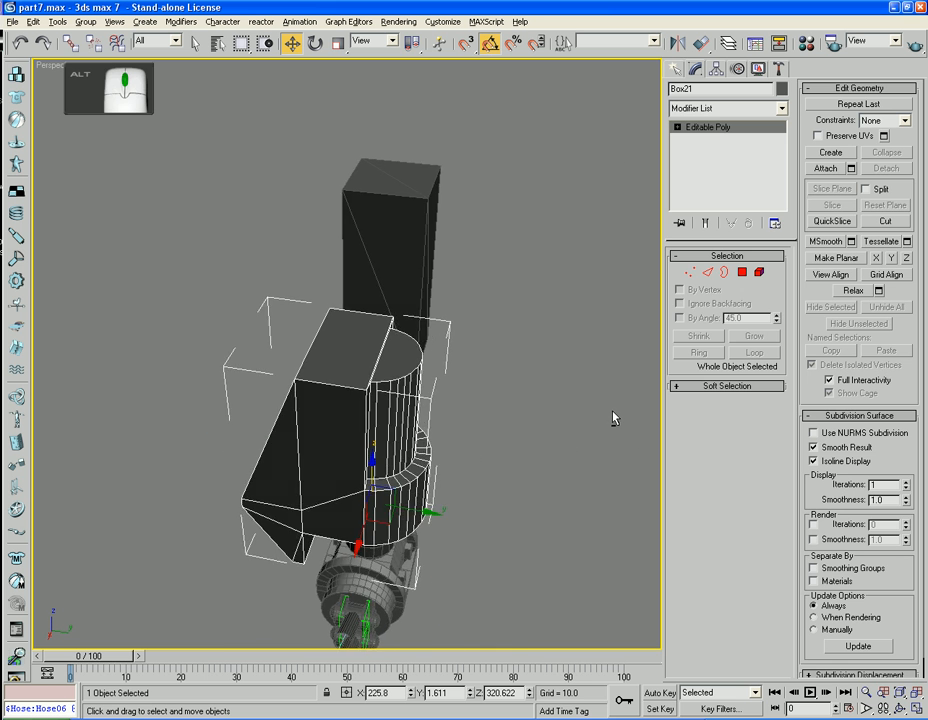
Extrude the half-round top polygon of the front column upward so it rises above the upper block.
scroll(606, 418, "up", 4)
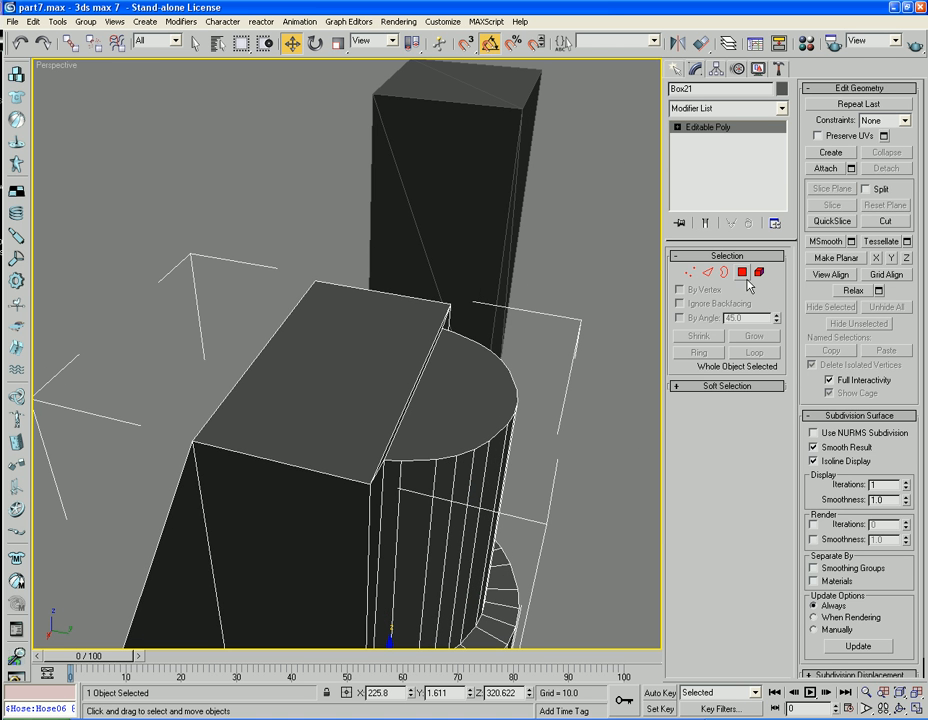
left_click(742, 272)
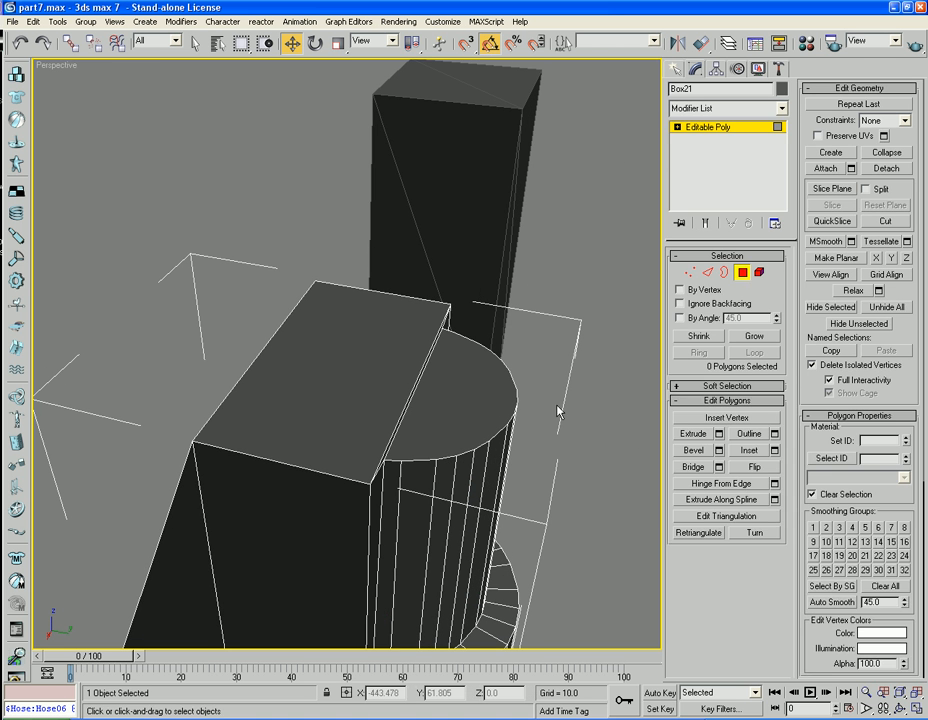
left_click(470, 395)
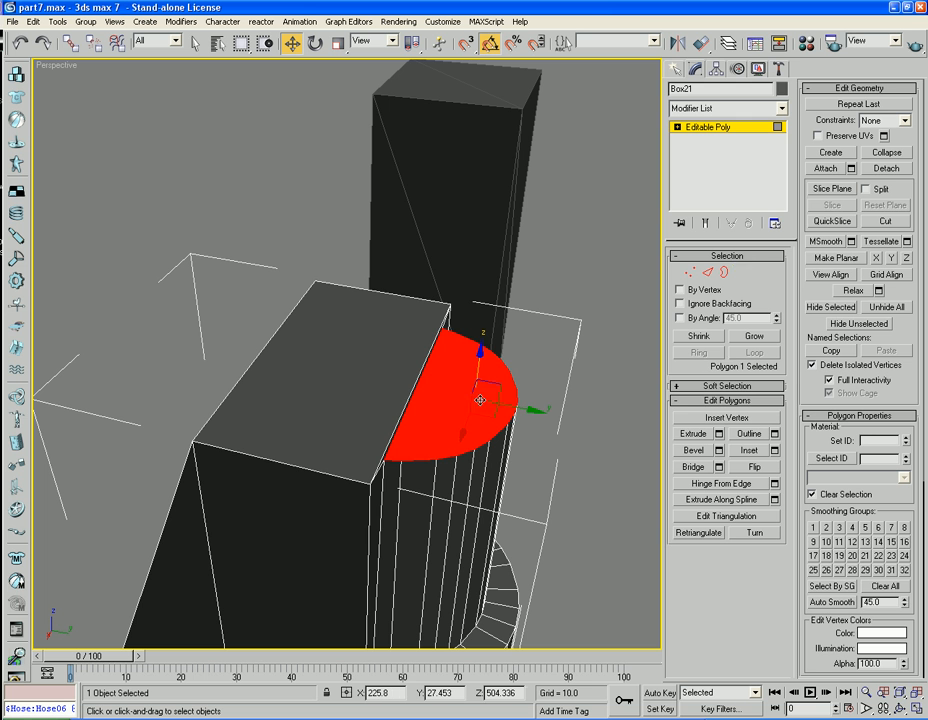
left_click(690, 434)
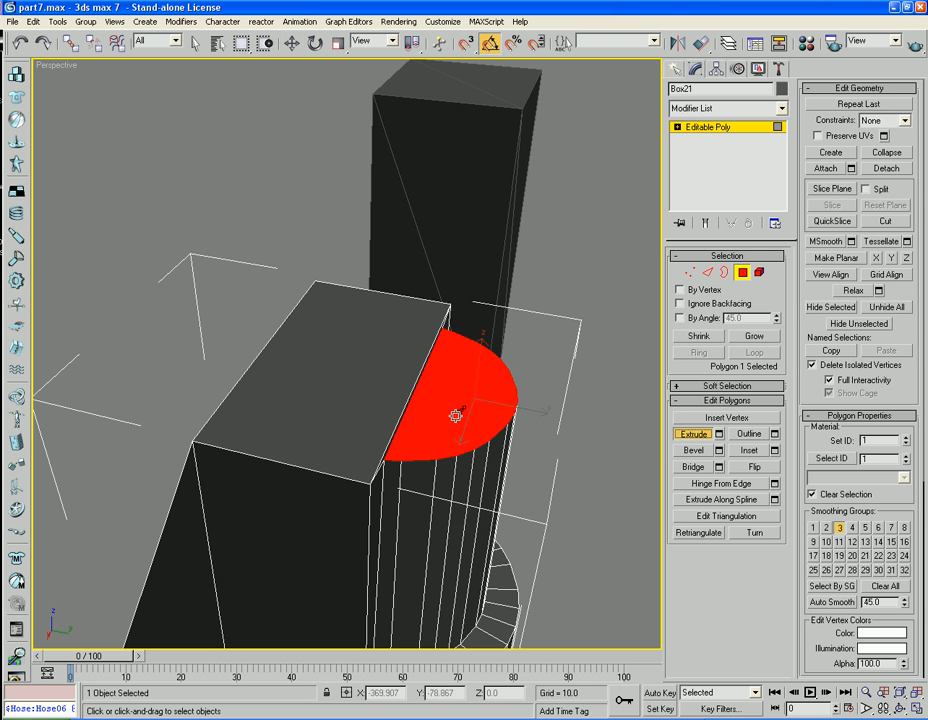
left_click_drag(441, 421, 442, 367)
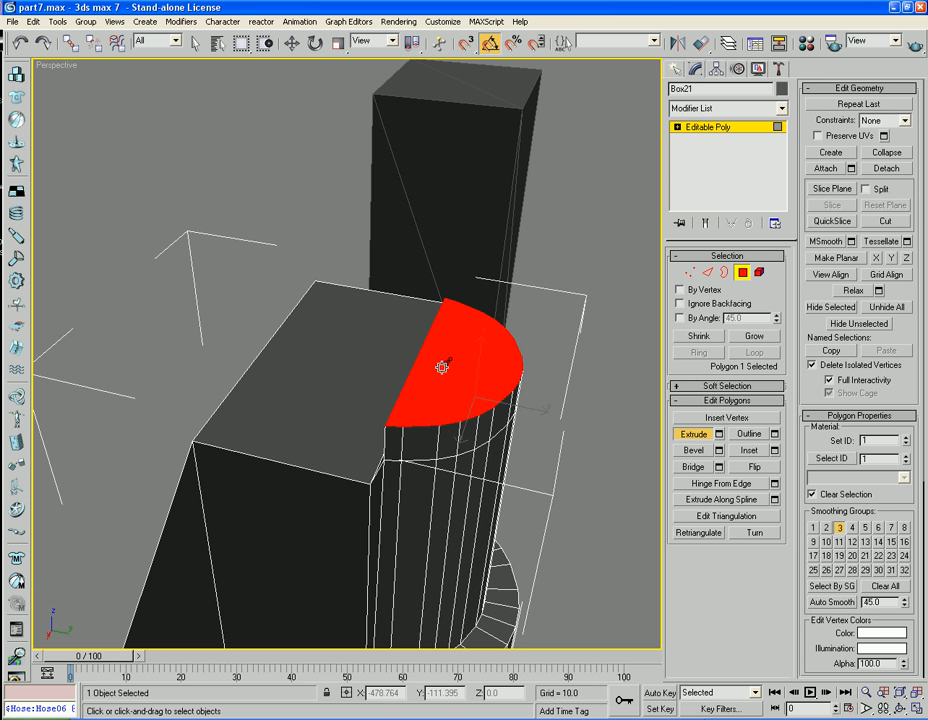
Extrude the flat back polygon of the raised half-round section backward over the block's top.
middle_click_drag(420, 410, 390, 407, "alt")
left_click(479, 367)
left_click_drag(390, 407, 397, 304)
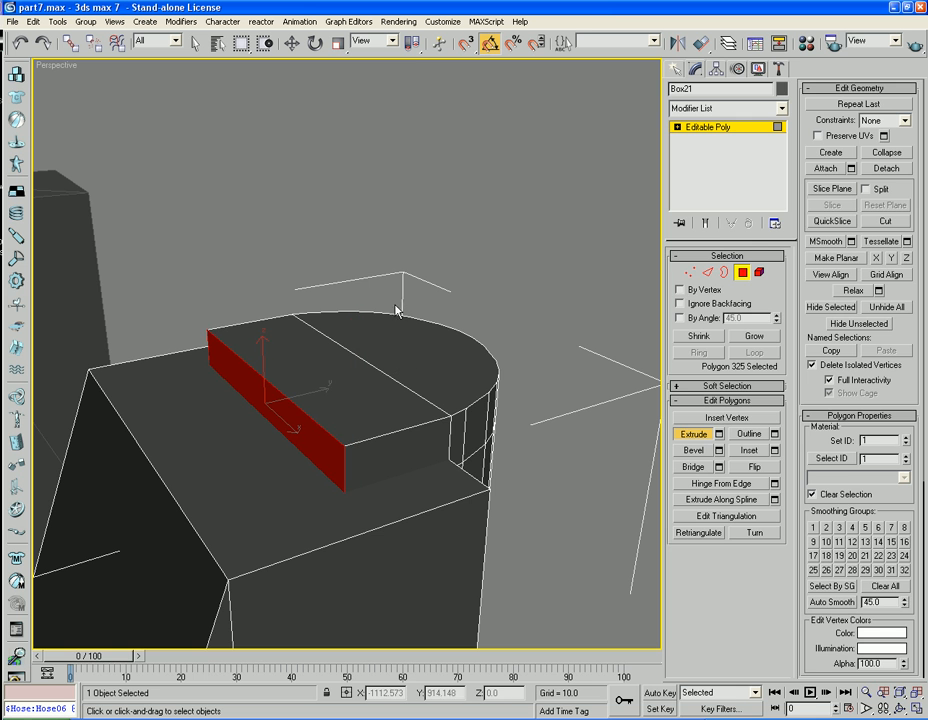
Move the top rear edge of the raised section forward to Y -17.791 to slope its back face.
left_click(707, 274)
left_click(305, 411)
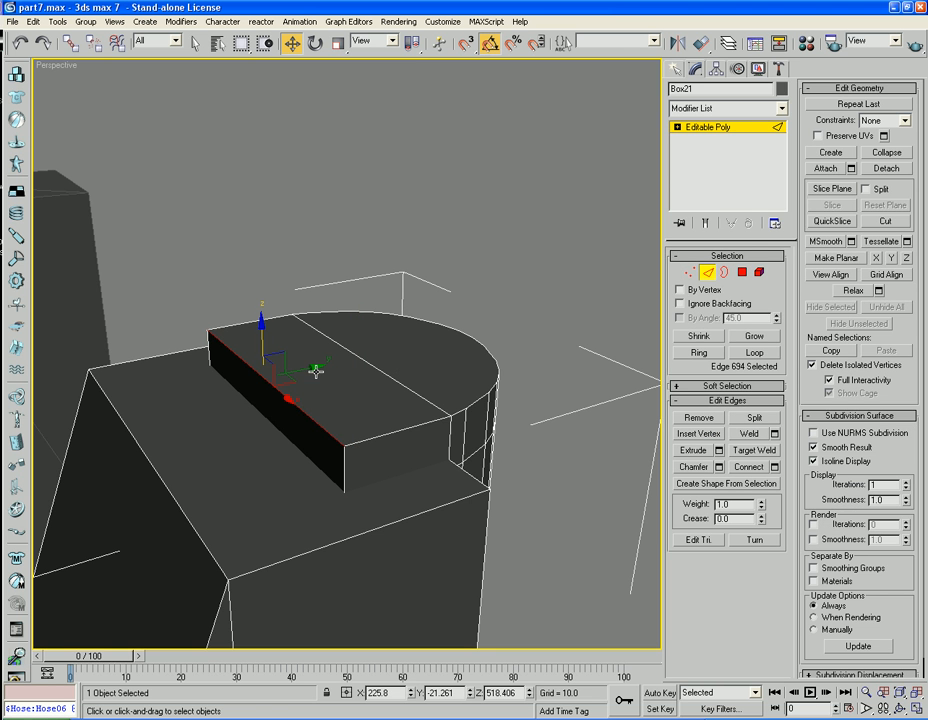
left_click_drag(305, 411, 327, 377)
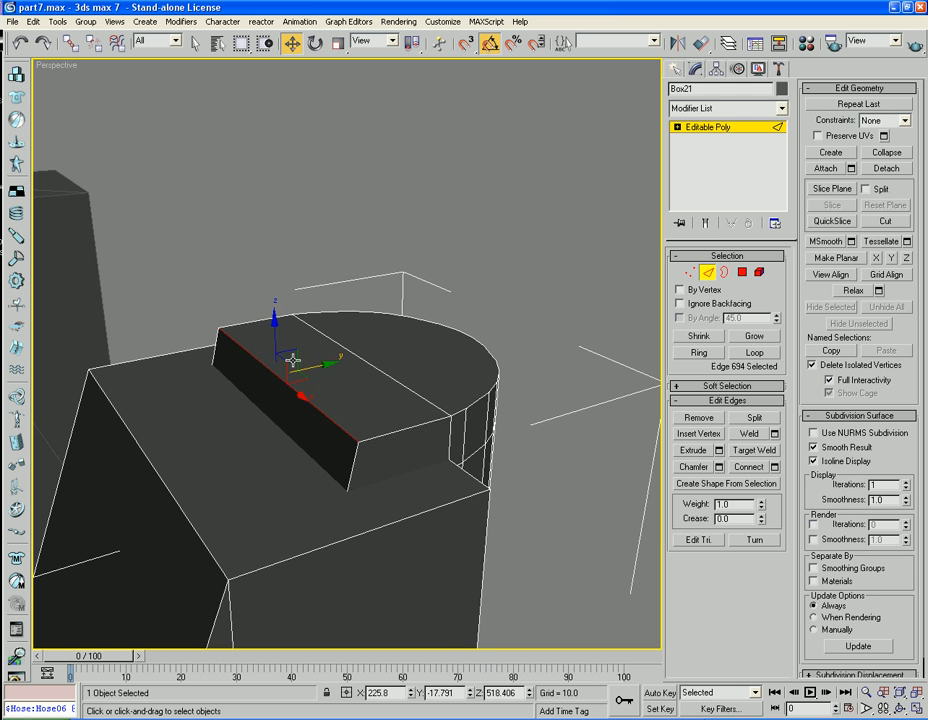
Select the body's rear side edges, from the sloped upper edge through the short middle edge to the lower tapered edge.
middle_click_drag(320, 437, 383, 464, "alt")
scroll(403, 415, "down", 4)
scroll(363, 476, "down", 4)
scroll(383, 464, "up", 5)
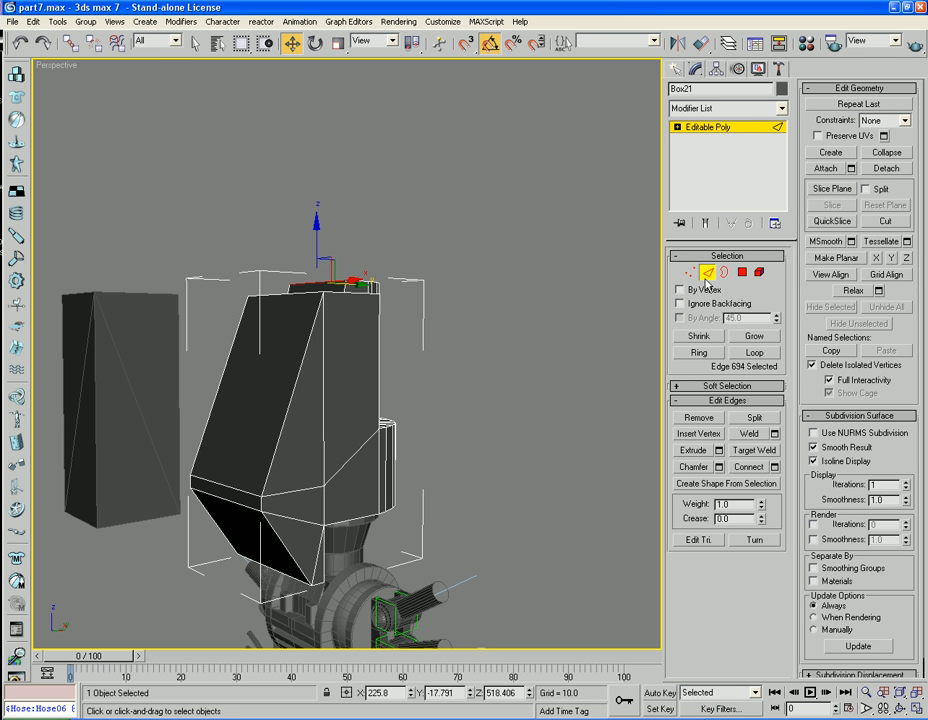
left_click(468, 352)
left_click(274, 490)
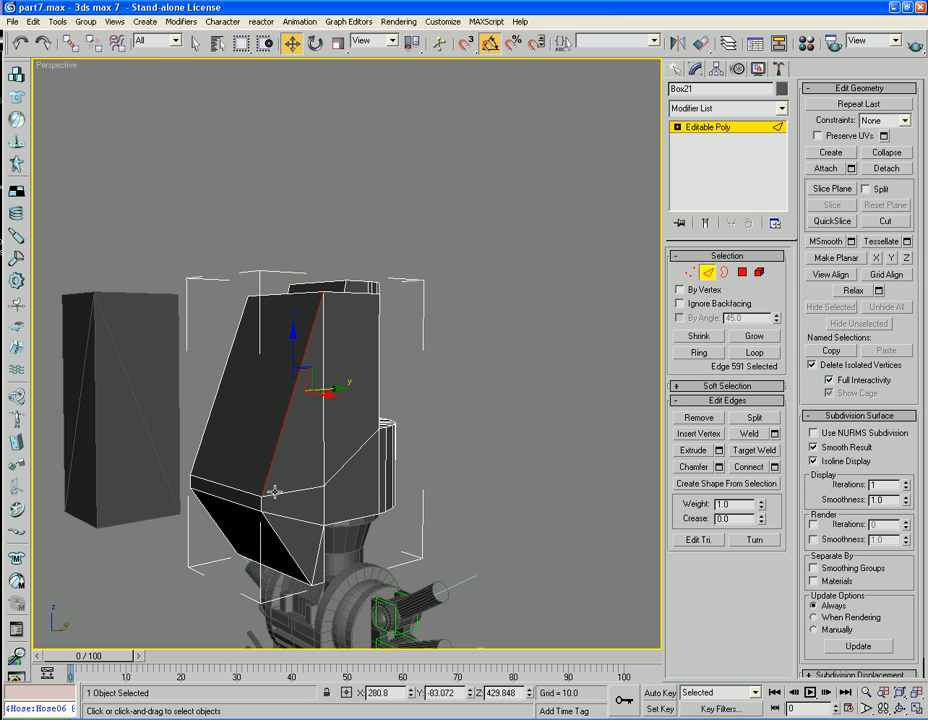
left_click(267, 518, "ctrl")
key("ctrl+z")
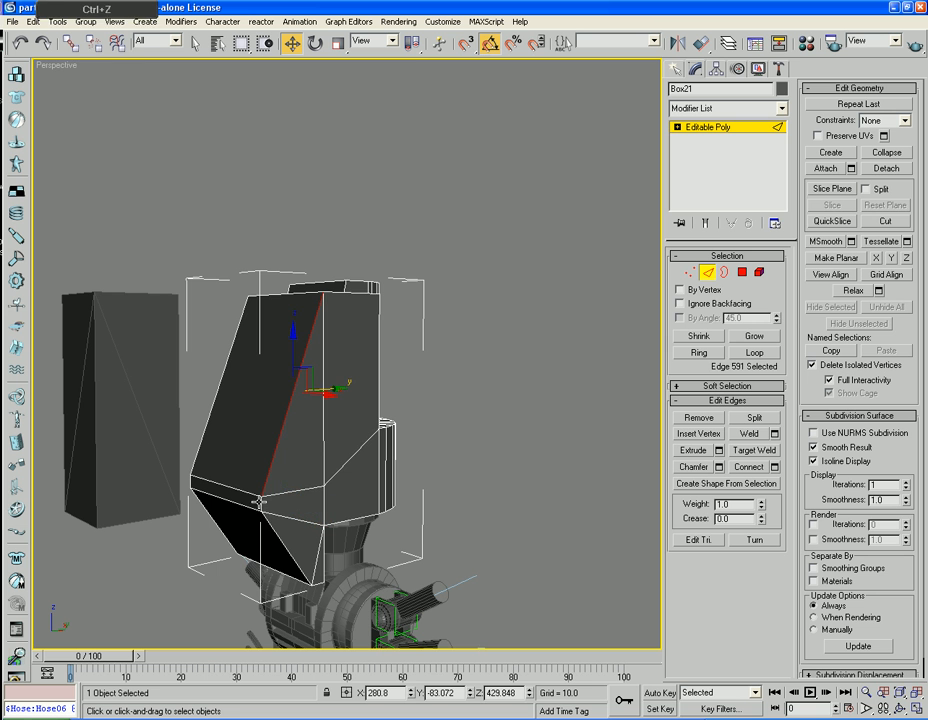
left_click(261, 503, "ctrl")
left_click(270, 526, "ctrl")
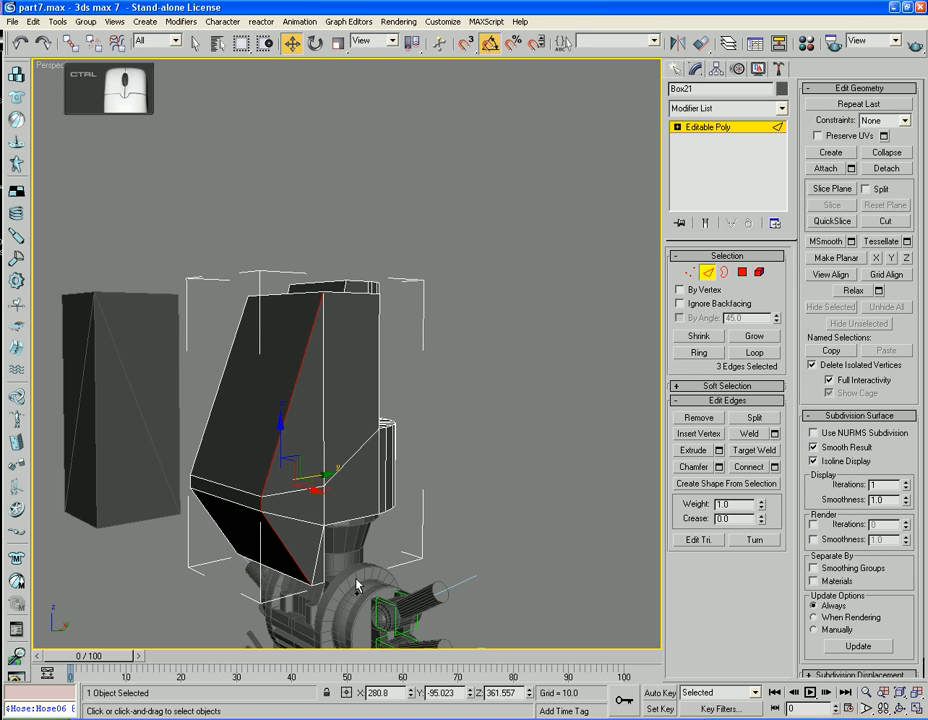
Add the lower tip's edges and the block's bottom side edge up to the rounded front to the selection, extending it with Loop.
middle_click_drag(355, 583, 299, 461)
scroll(299, 461, "up", 4)
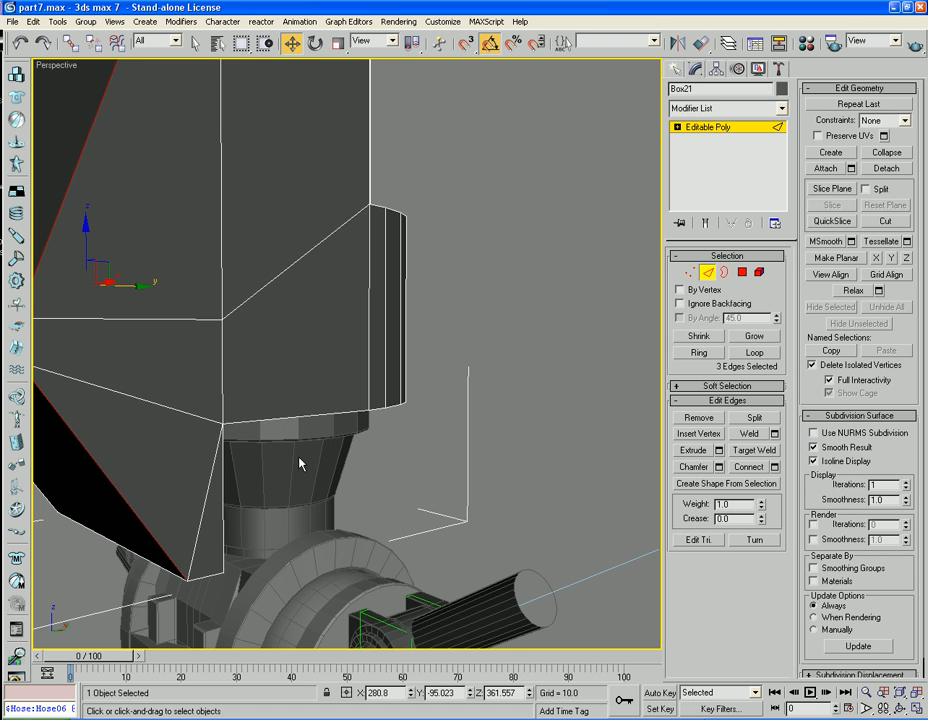
left_click(208, 571, "ctrl")
left_click(222, 545, "ctrl")
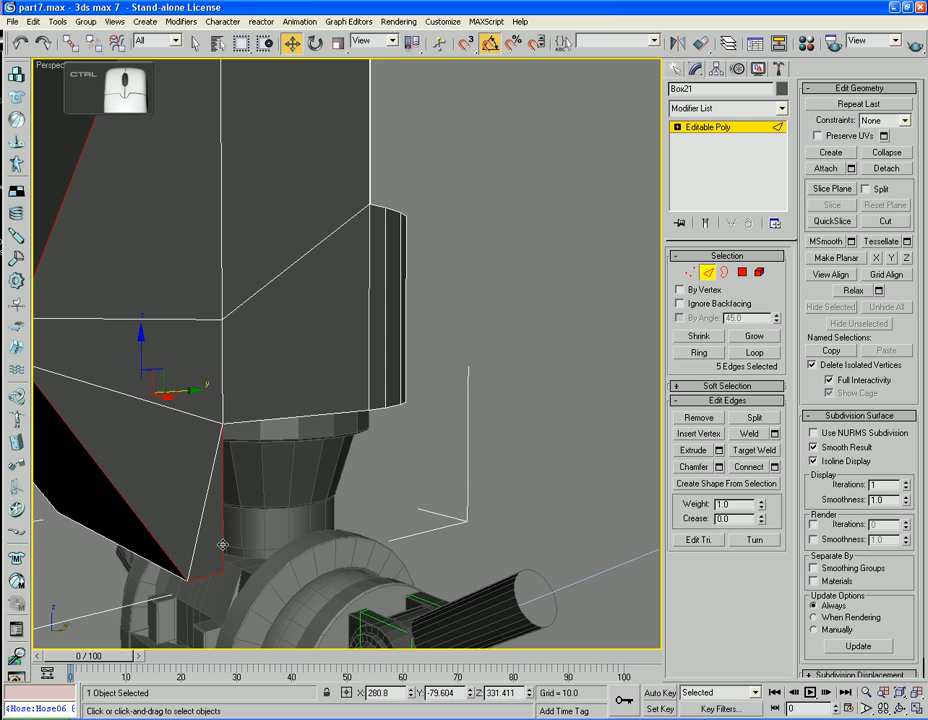
left_click(265, 421, "ctrl")
middle_click_drag(384, 428, 305, 418, "alt")
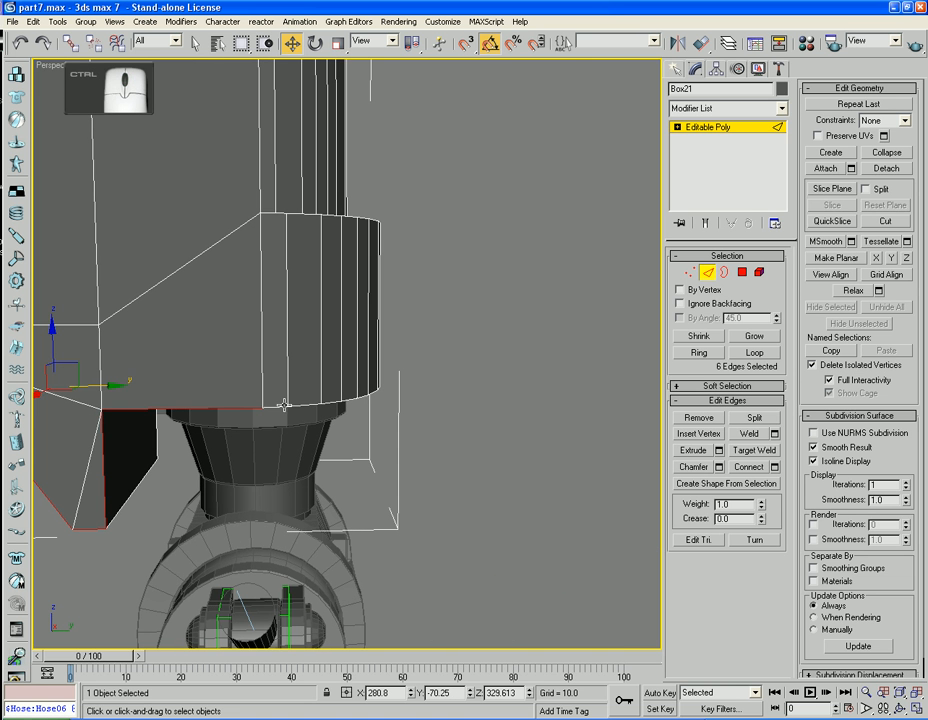
left_click(279, 407, "ctrl")
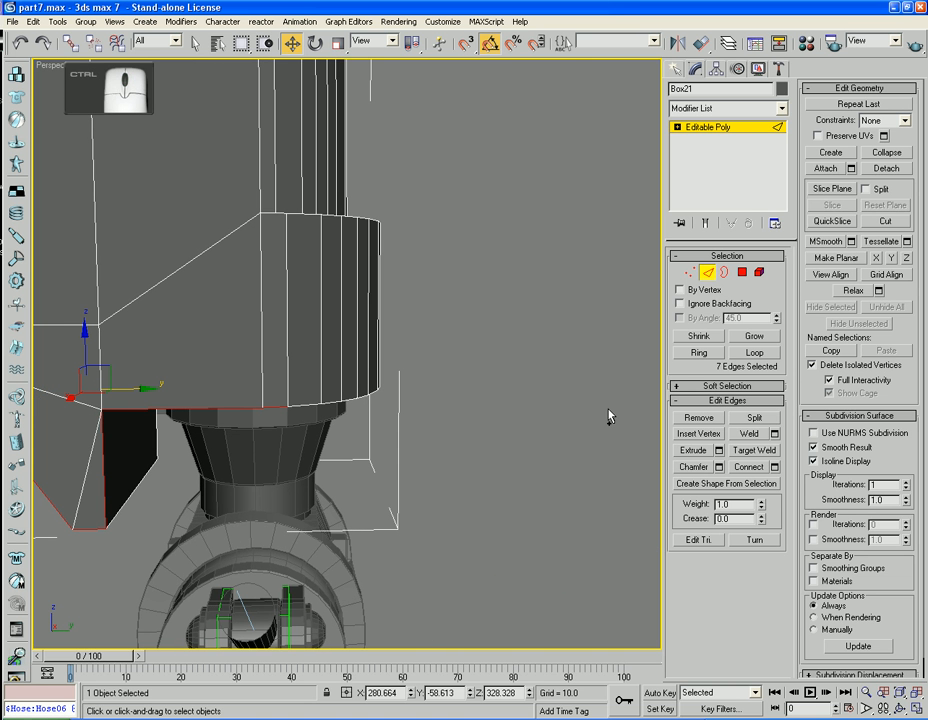
left_click(756, 354)
Add the two long vertical edges bordering the narrow strip between the side face and the raised half-round column to the selection.
middle_click_drag(488, 376, 580, 357)
middle_click_drag(394, 402, 472, 397, "alt")
scroll(472, 397, "down", 5)
middle_click_drag(482, 333, 352, 382, "alt")
scroll(382, 374, "up", 5)
middle_click_drag(441, 376, 410, 524)
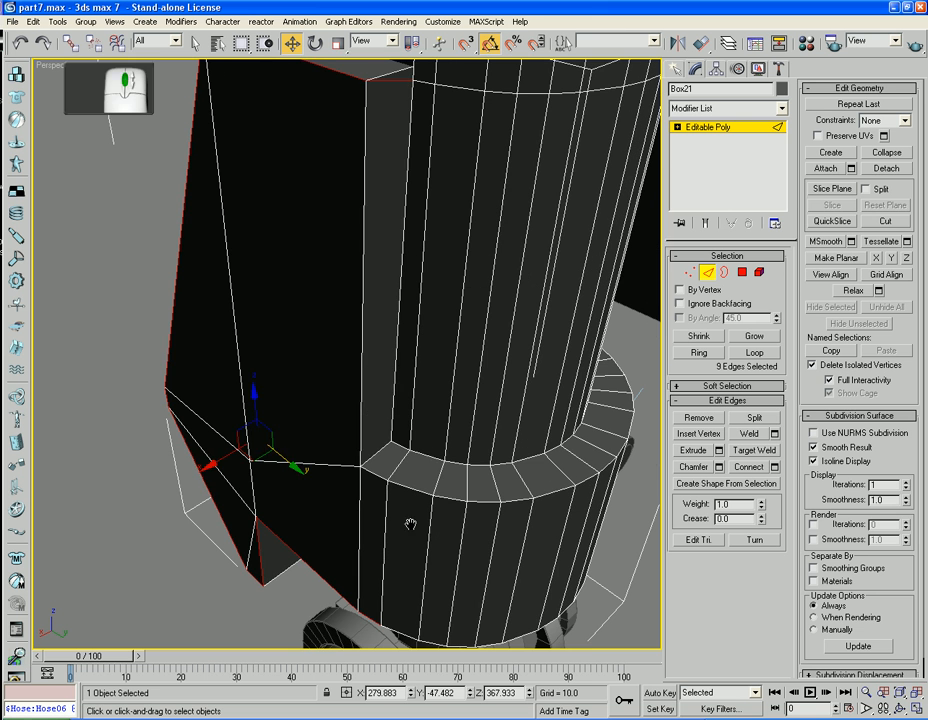
left_click(363, 364, "ctrl")
left_click(396, 364, "ctrl")
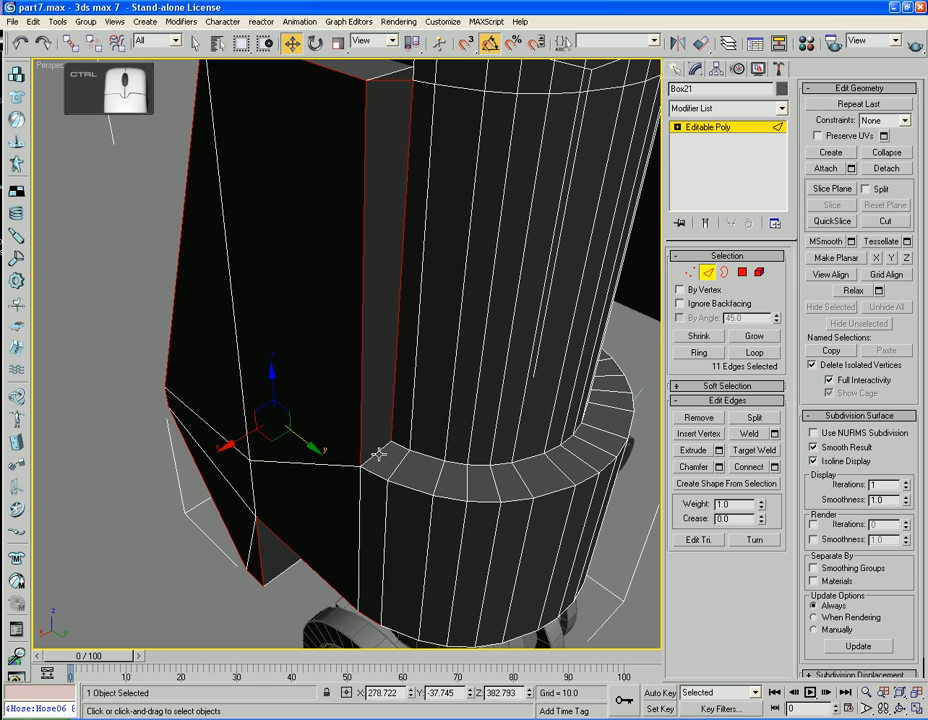
Add the ledge's short end edge and its inner and outer rim edges, enable Ignore Backfacing, and extend the selection with Loop.
left_click(396, 441, "ctrl")
left_click(446, 478, "ctrl")
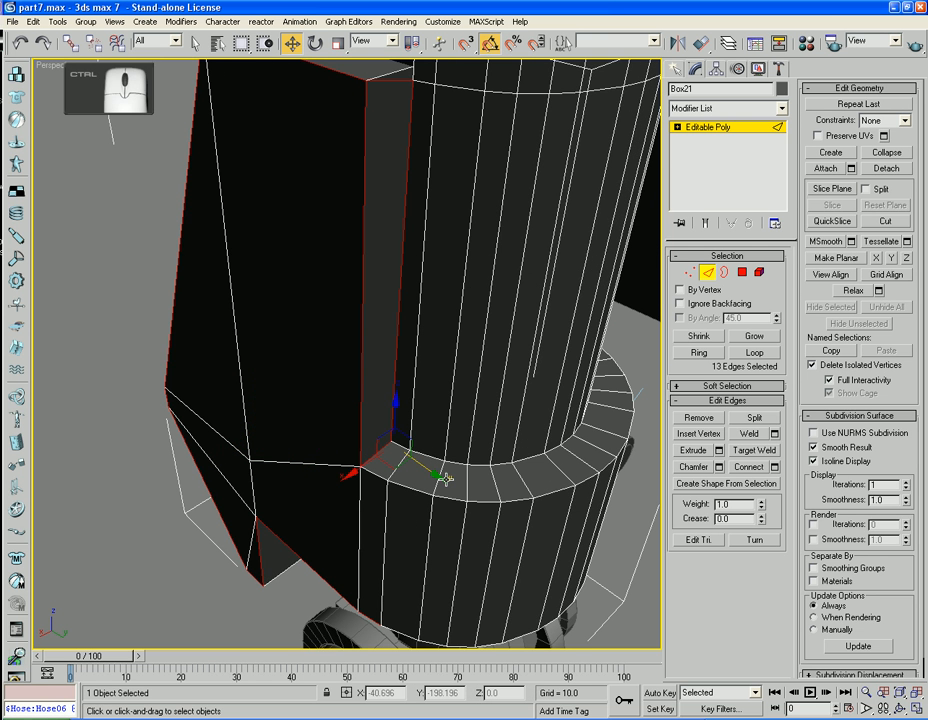
key("ctrl+z")
left_click(399, 446, "ctrl")
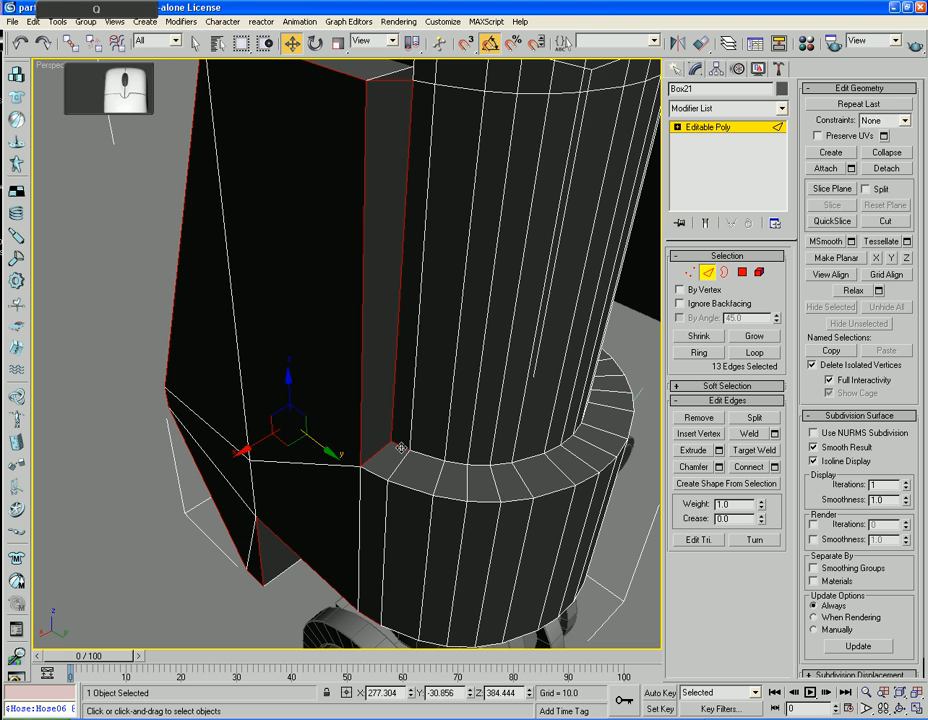
key("q")
left_click(376, 474, "ctrl")
key("ctrl+z")
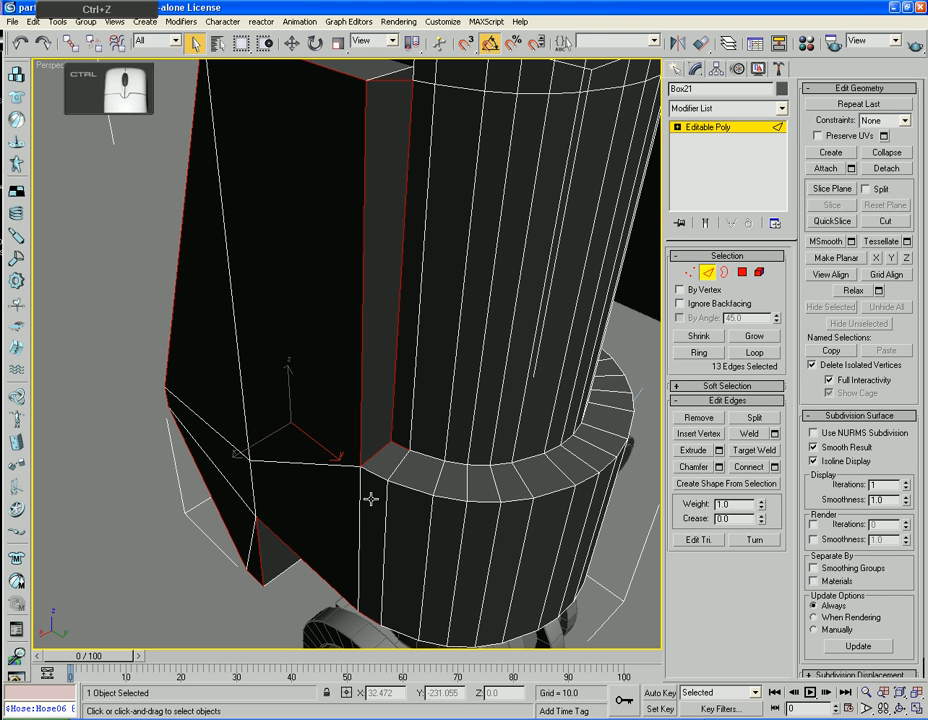
left_click(377, 474, "ctrl")
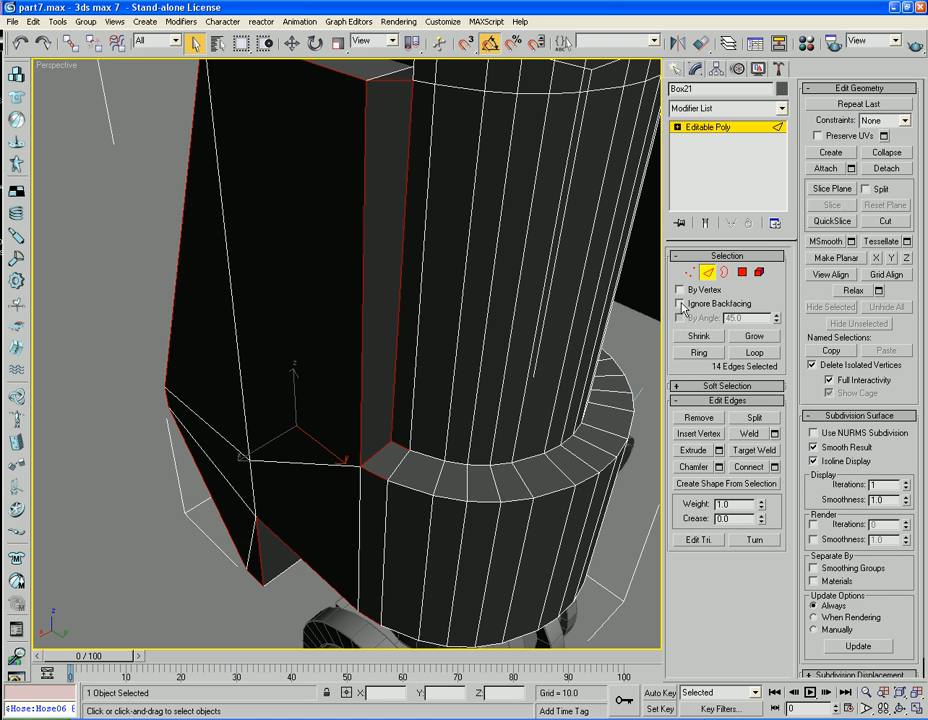
left_click(754, 353)
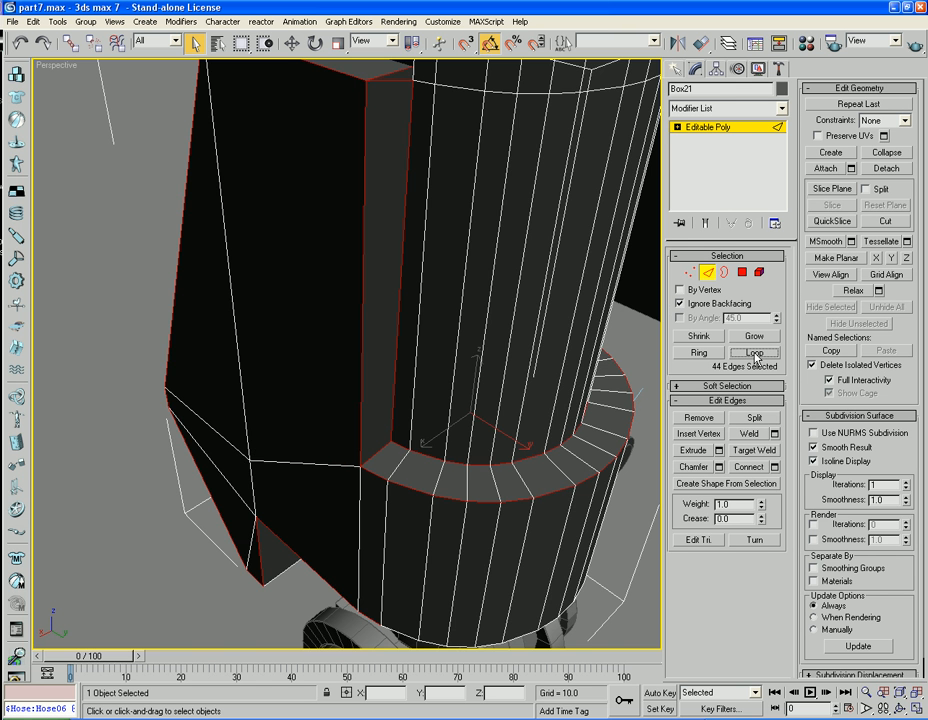
Add the consecutive edges along the half-round column's bottom rim to the selection, working around from the side toward the front.
middle_click_drag(471, 551, 510, 332)
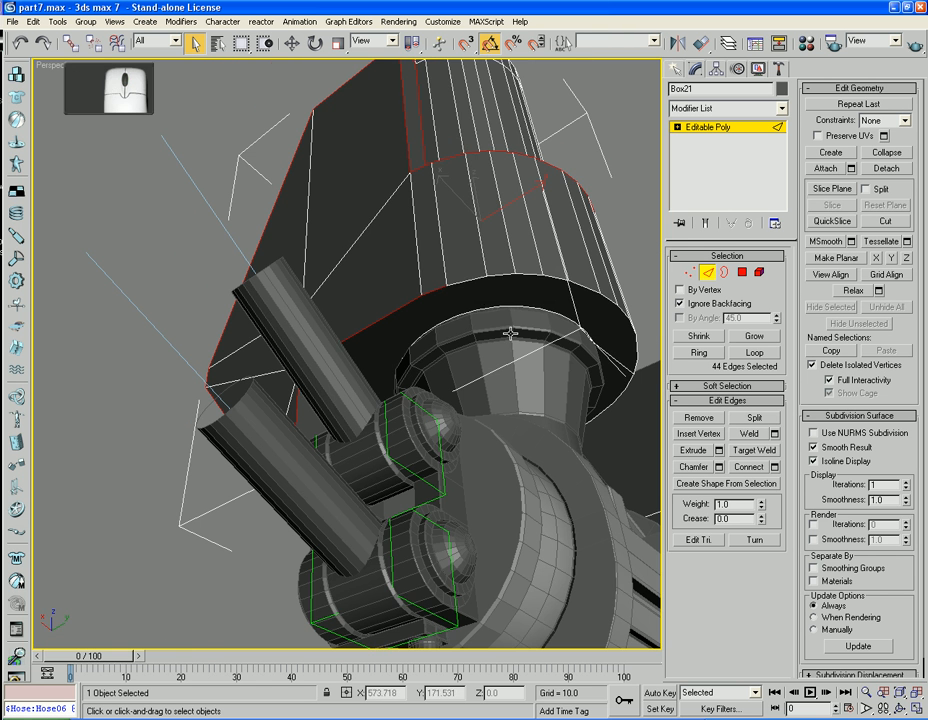
key("ctrl+z")
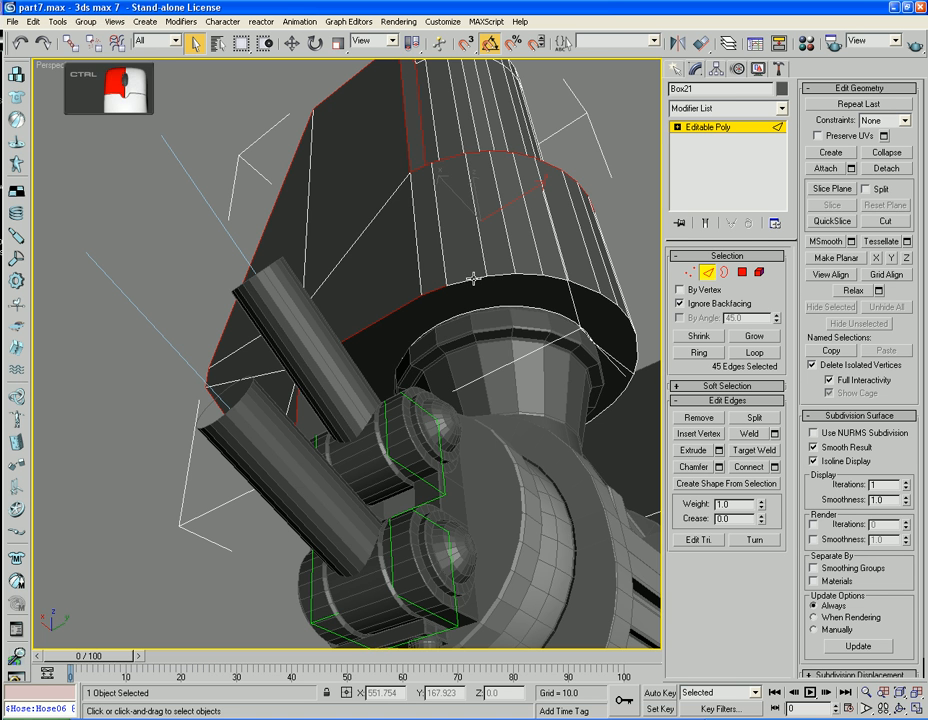
scroll(476, 275, "up", 5)
middle_click_drag(522, 248, 449, 465)
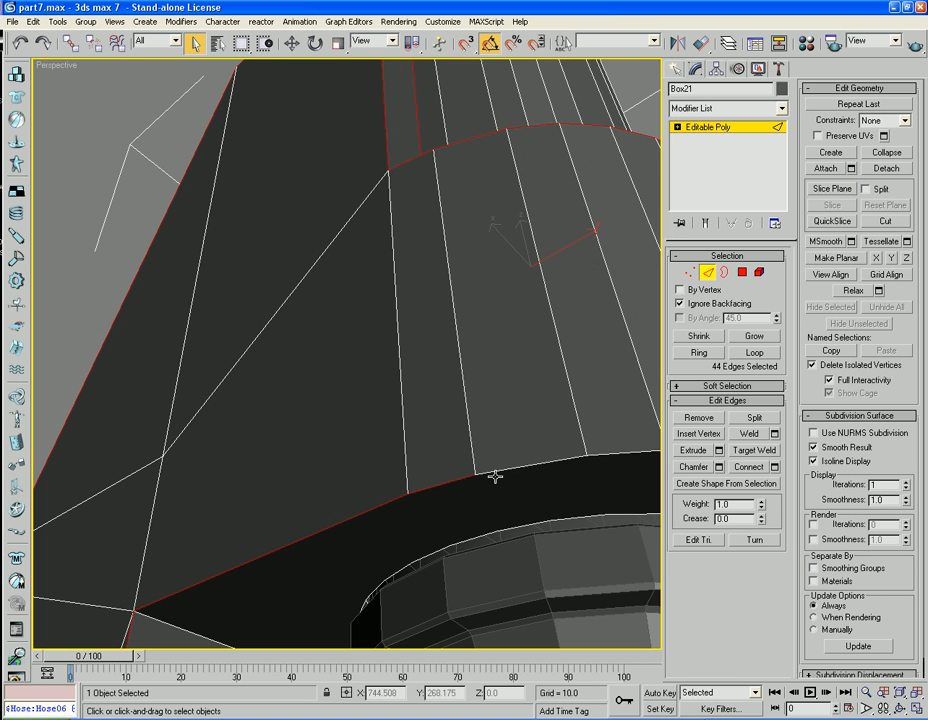
left_click(499, 471, "ctrl")
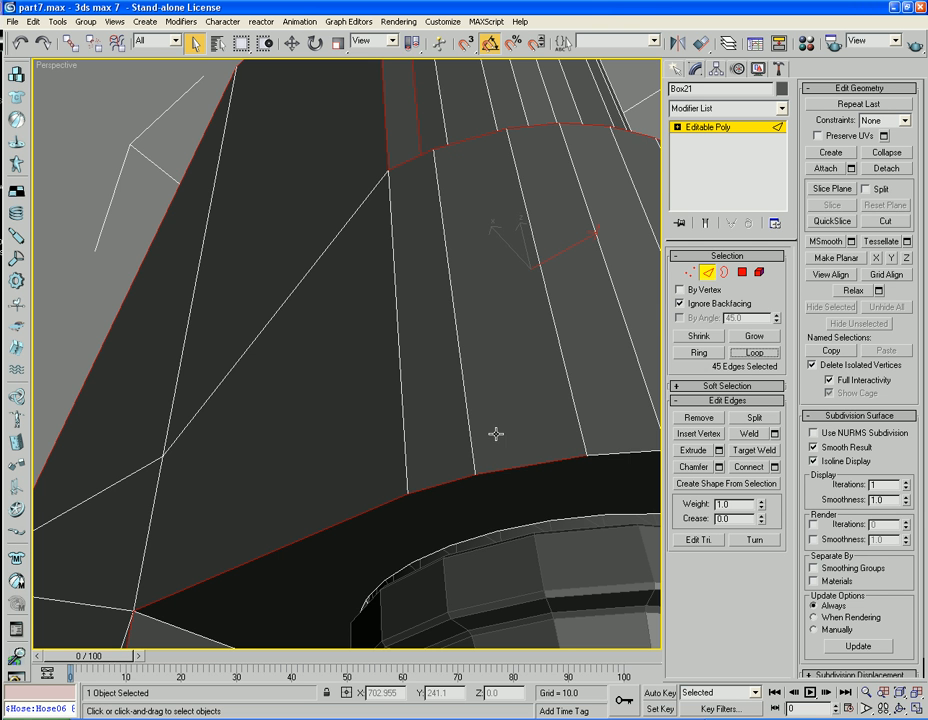
middle_click_drag(495, 433, 331, 438, "alt")
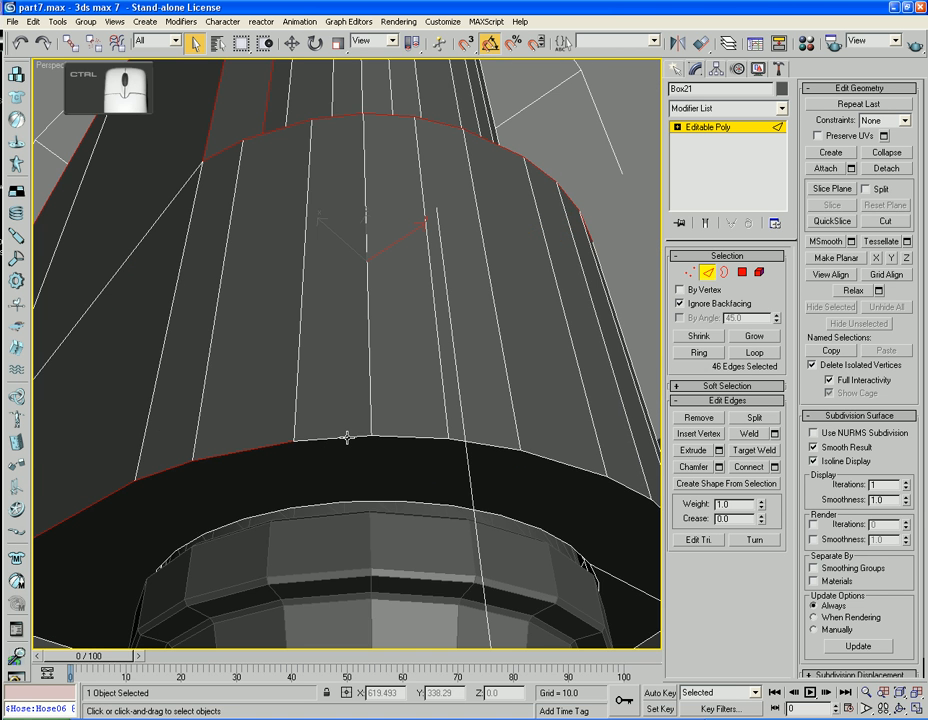
left_click(347, 438, "ctrl")
key("ctrl+z")
left_click(398, 437, "ctrl")
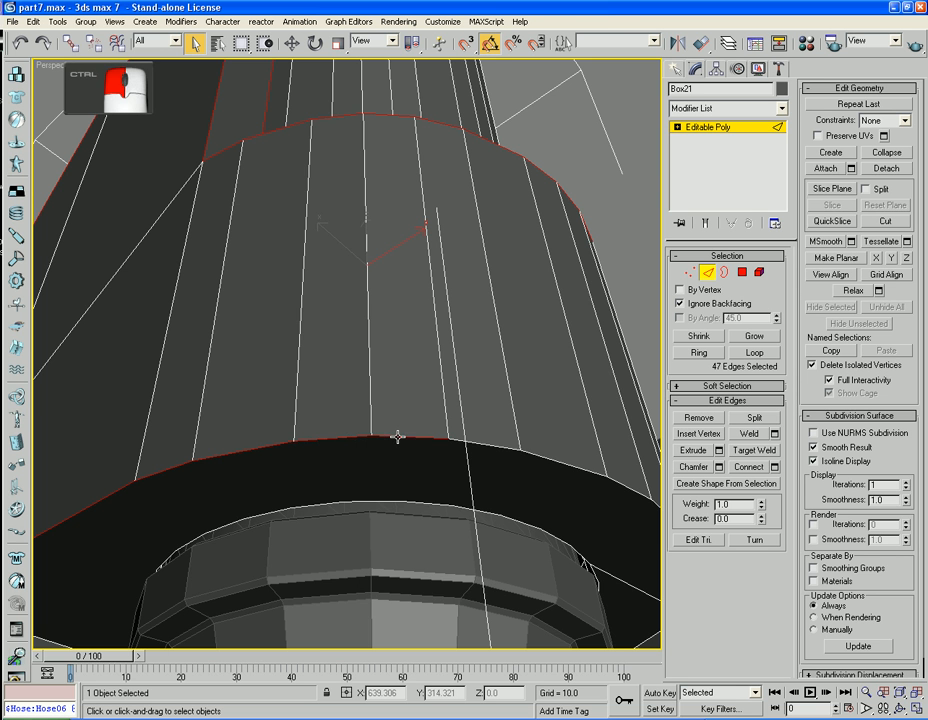
left_click(476, 442, "ctrl")
middle_click_drag(474, 439, 437, 462, "alt")
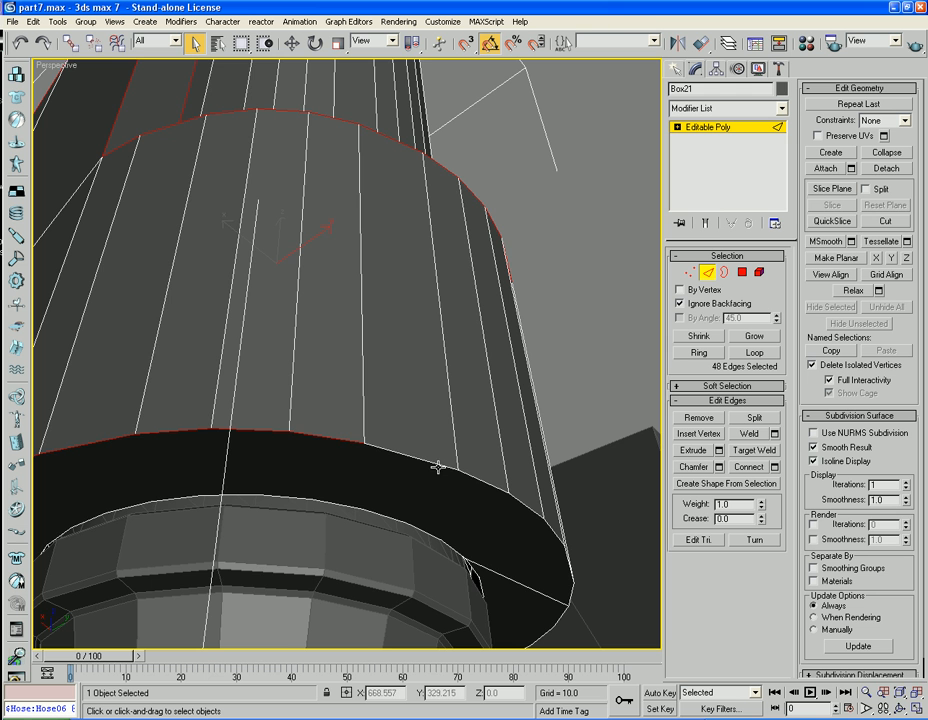
Add the first run of edges along the bottom rim of the wide lower cylinder to the edge selection.
left_click(438, 467, "ctrl")
left_click(476, 479, "ctrl")
middle_click_drag(489, 485, 430, 431)
left_click(410, 410, "ctrl")
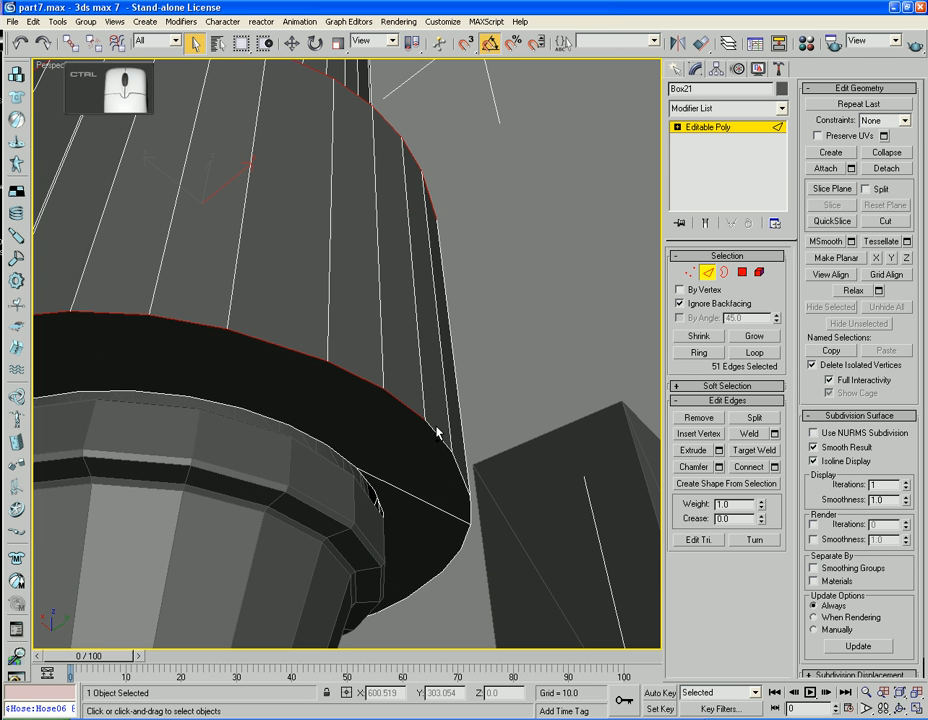
left_click(444, 448, "ctrl")
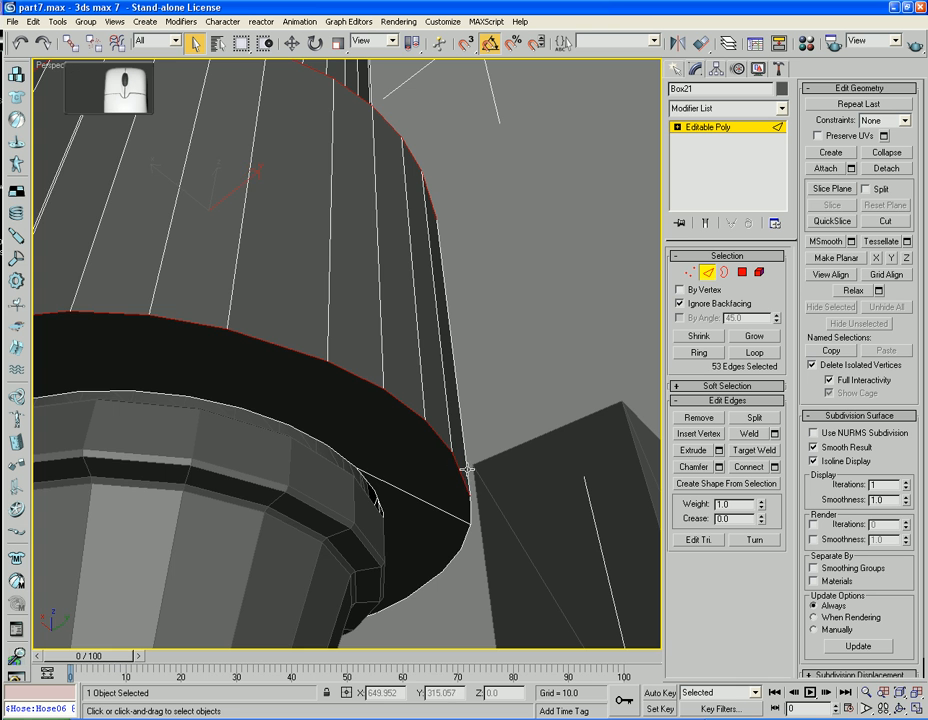
middle_click_drag(467, 469, 441, 422, "alt")
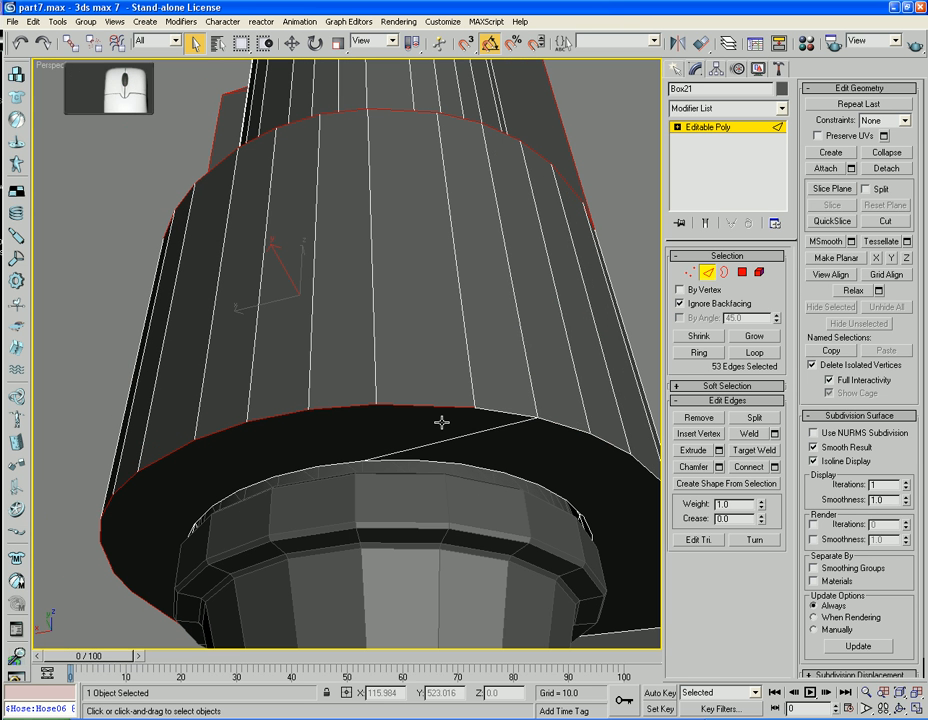
Extend the edge selection around the opposite side of the lower cylinder's bottom rim.
left_click(507, 413, "ctrl")
key("ctrl+z")
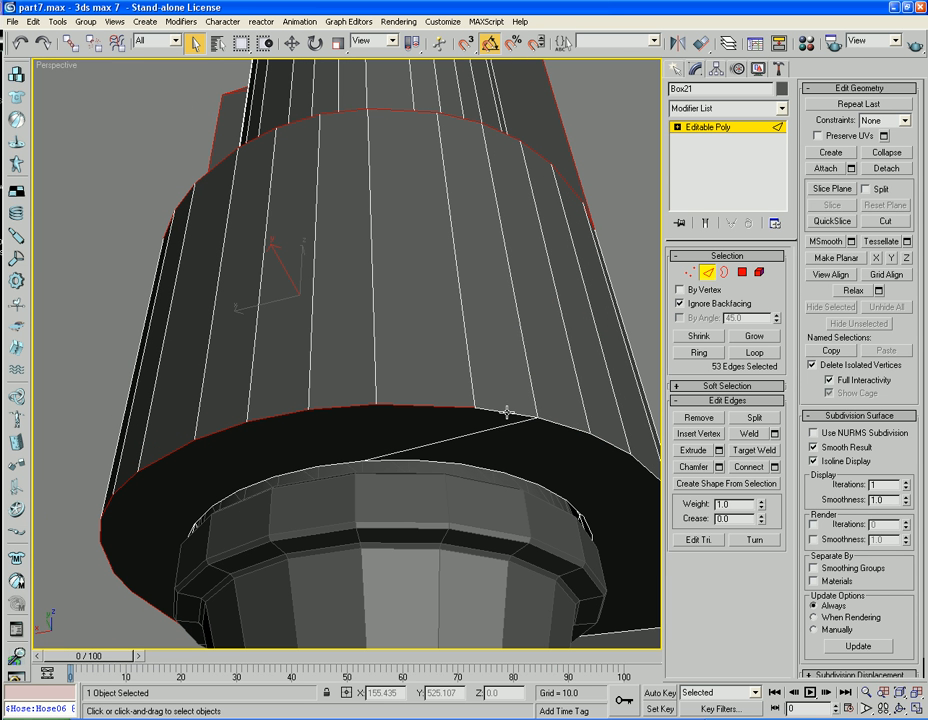
left_click(539, 415, "ctrl")
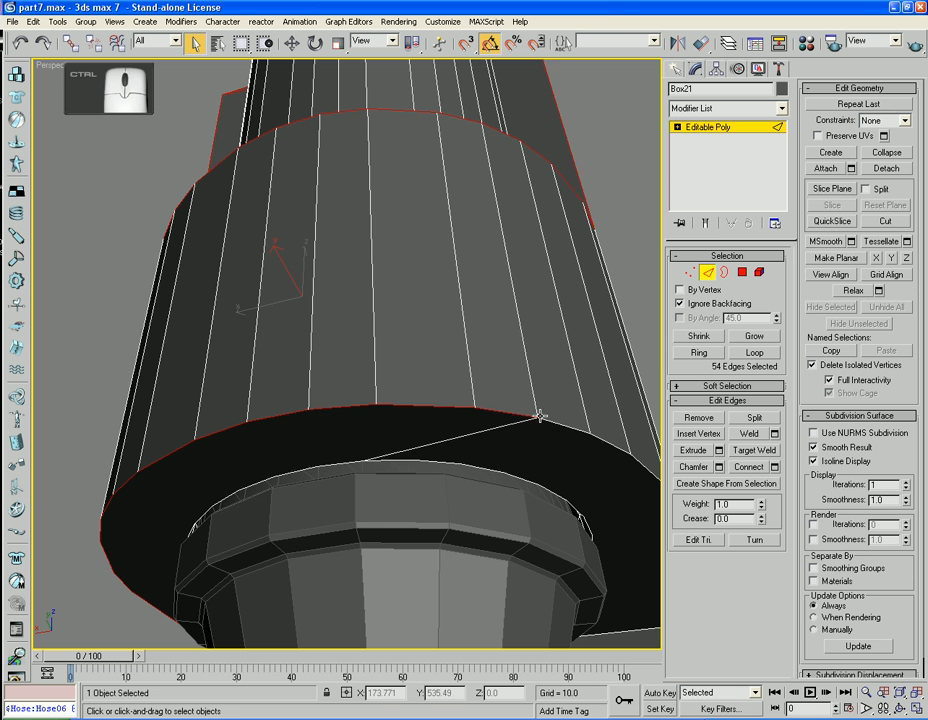
left_click(609, 442, "ctrl")
middle_click_drag(609, 442, 500, 486, "alt")
left_click(473, 454, "ctrl")
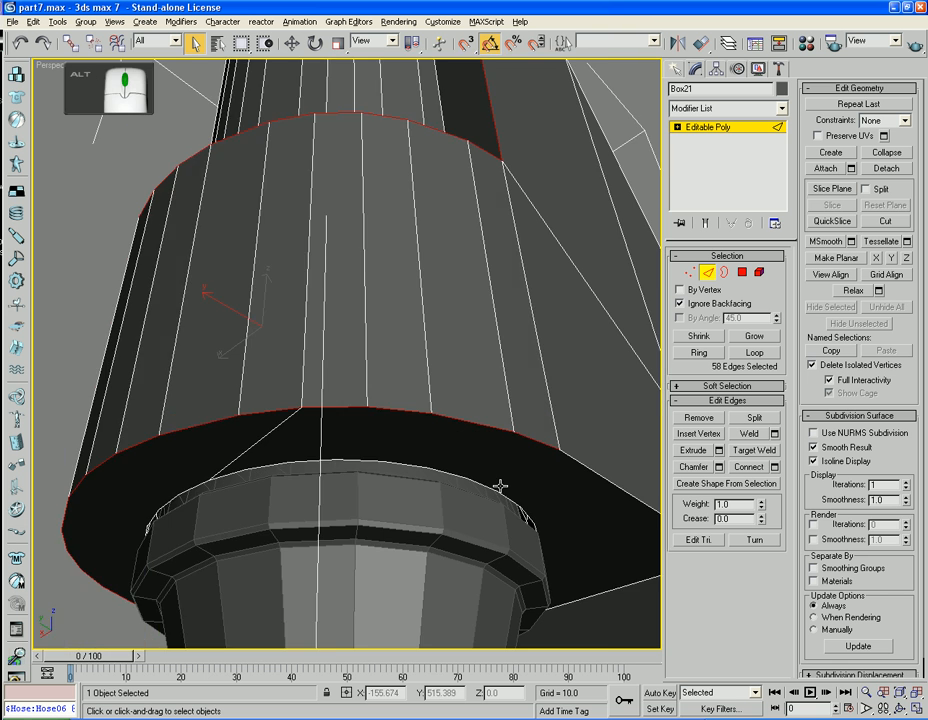
Add the straight underside edges running from the cylinder's rim to the block's corner to the selection.
middle_click_drag(605, 492, 435, 462, "alt")
left_click(435, 449, "ctrl")
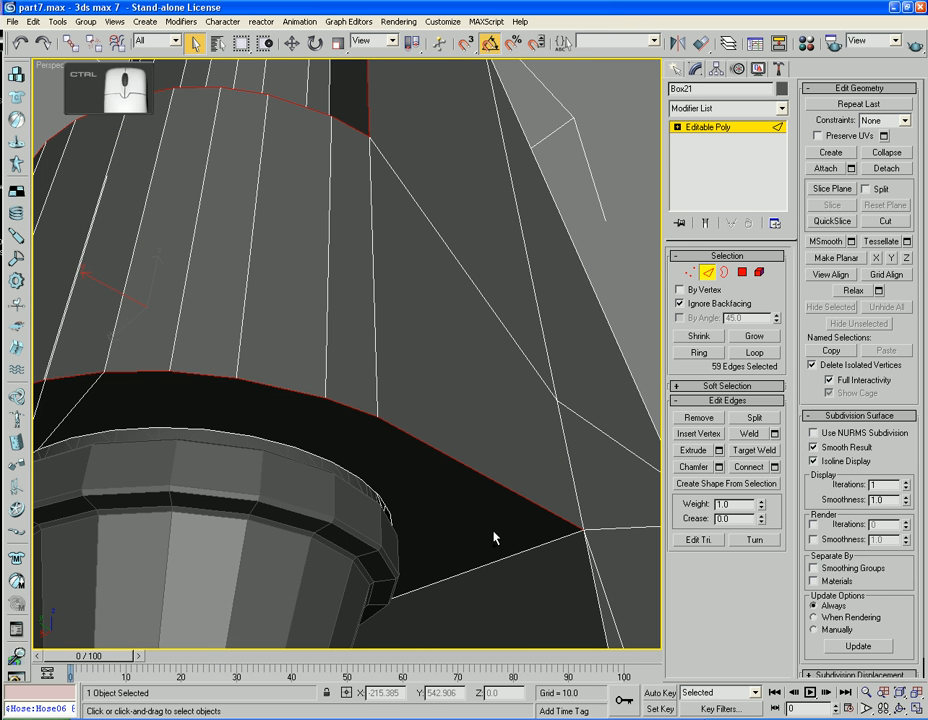
left_click(519, 554, "ctrl")
scroll(519, 554, "down", 2)
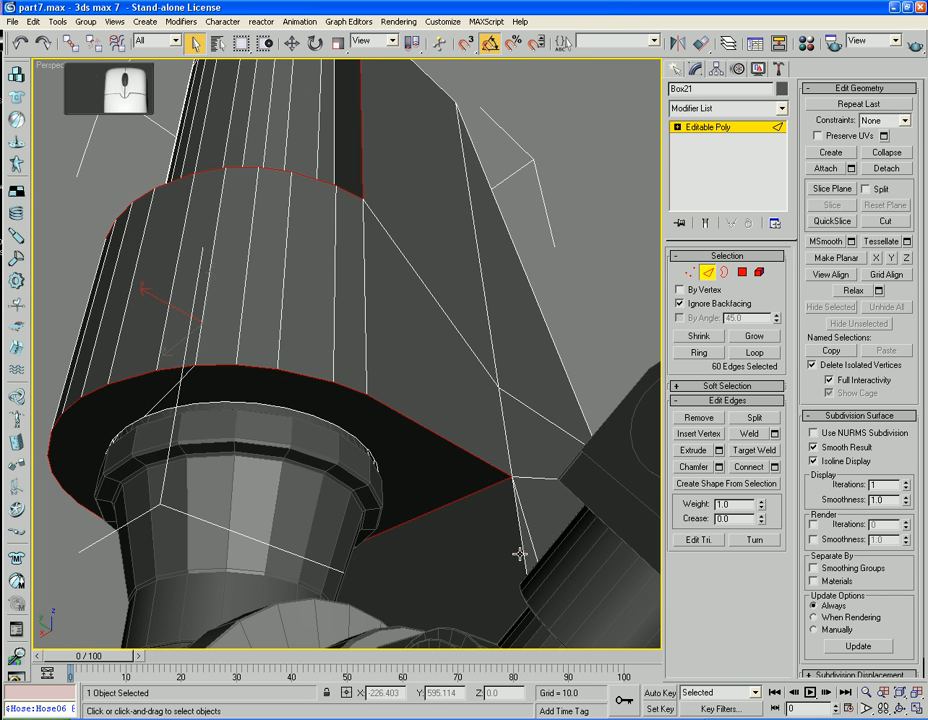
middle_click_drag(493, 503, 377, 187, "alt")
left_click(393, 320, "ctrl")
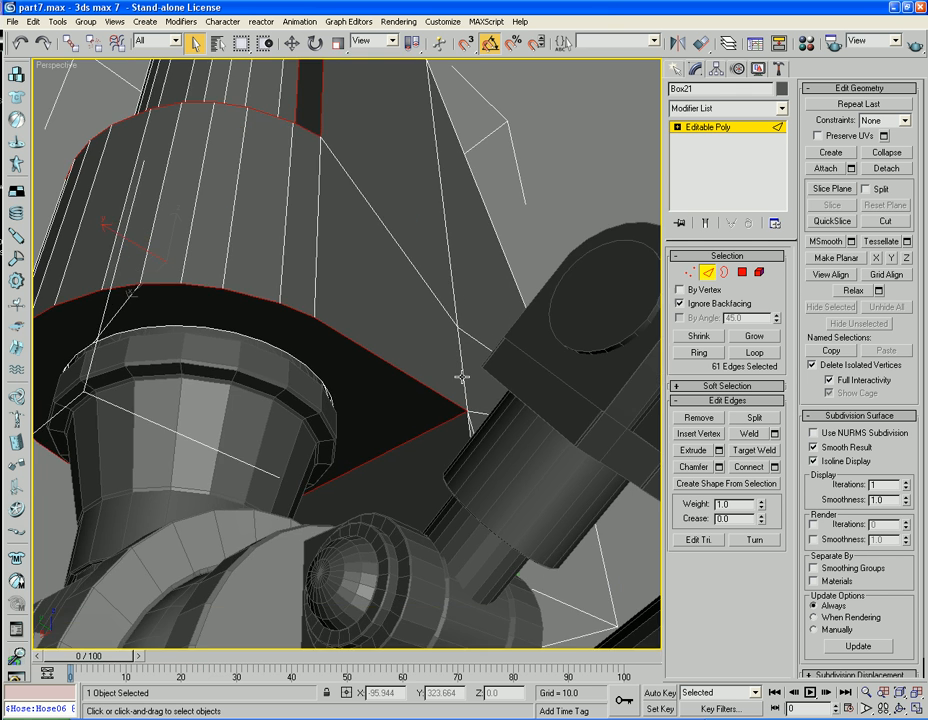
Add the outer edges of the block's lower wedge and the sloped edge above it to the selection.
middle_click_drag(462, 377, 435, 431, "alt")
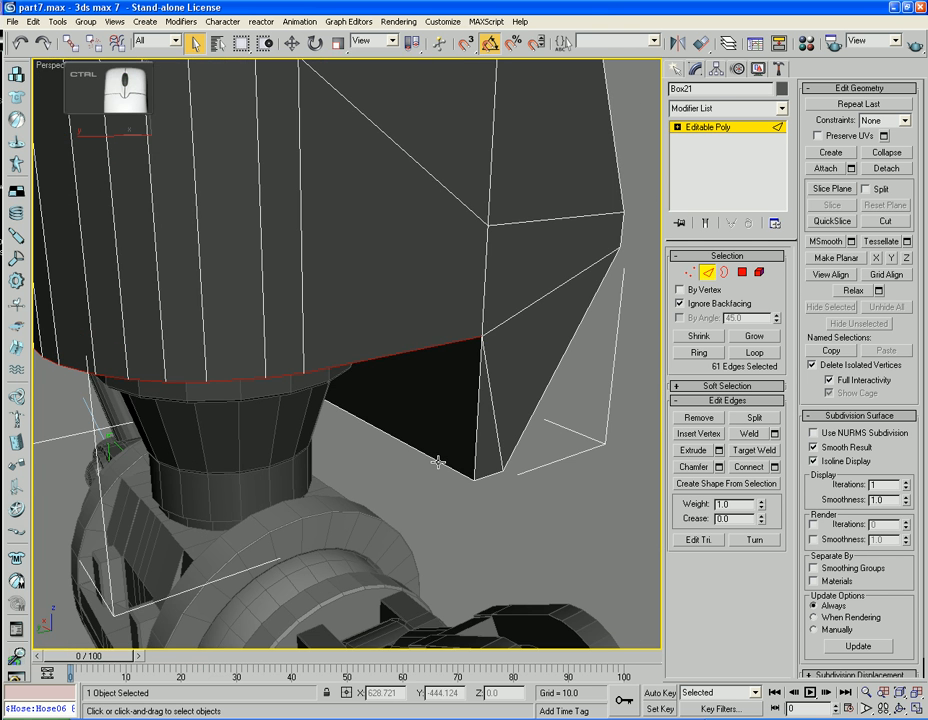
left_click(436, 457, "ctrl")
left_click(486, 478, "ctrl")
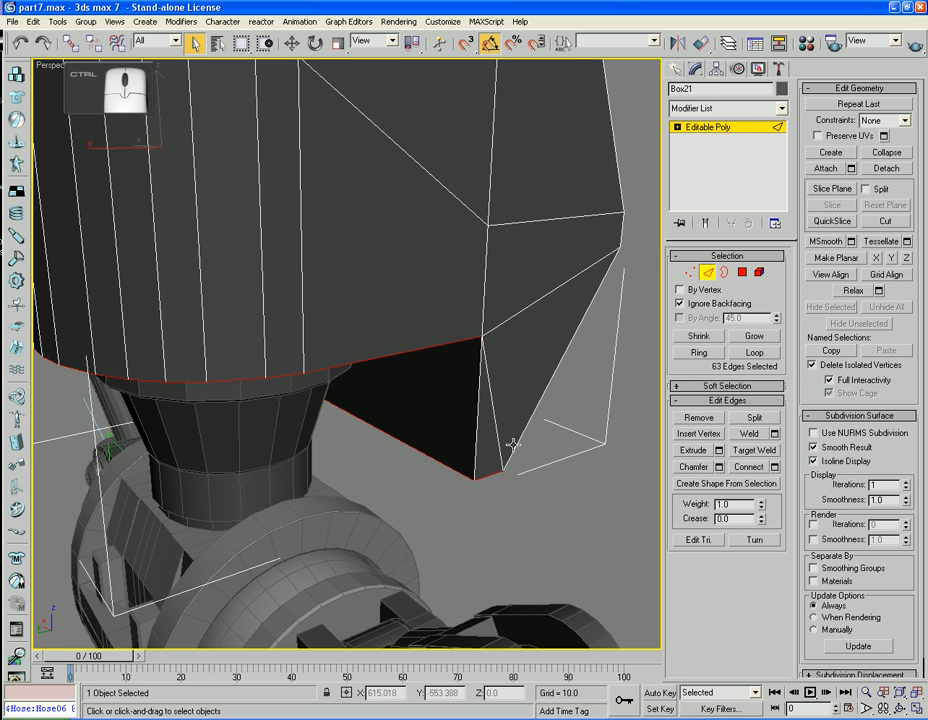
left_click(516, 449, "ctrl")
middle_click_drag(598, 278, 520, 368)
left_click(553, 307, "ctrl")
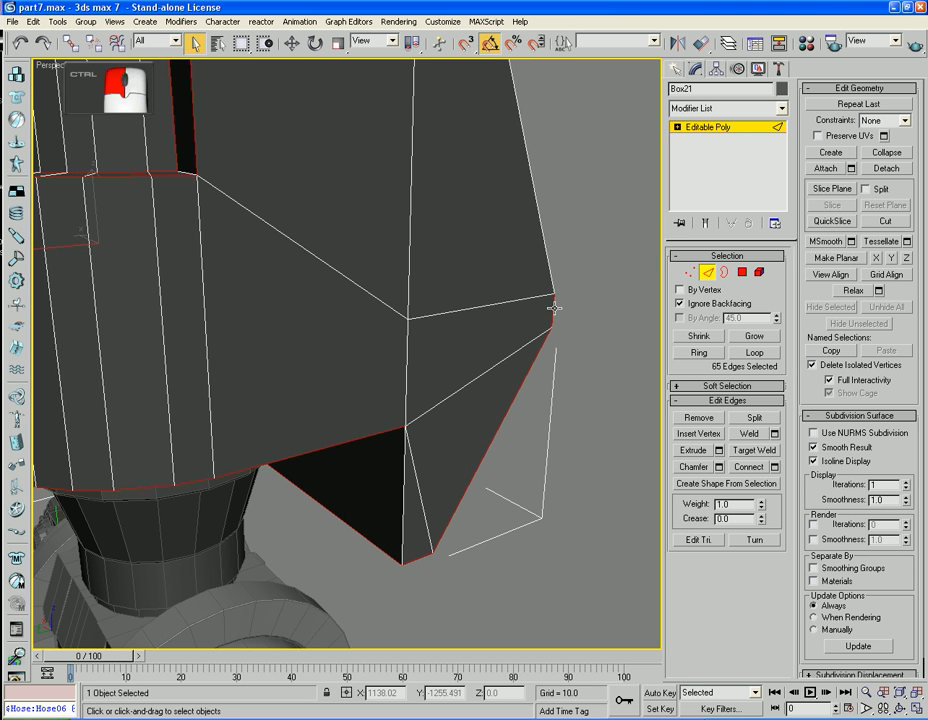
left_click(551, 277, "ctrl")
middle_click_drag(551, 277, 494, 339, "alt")
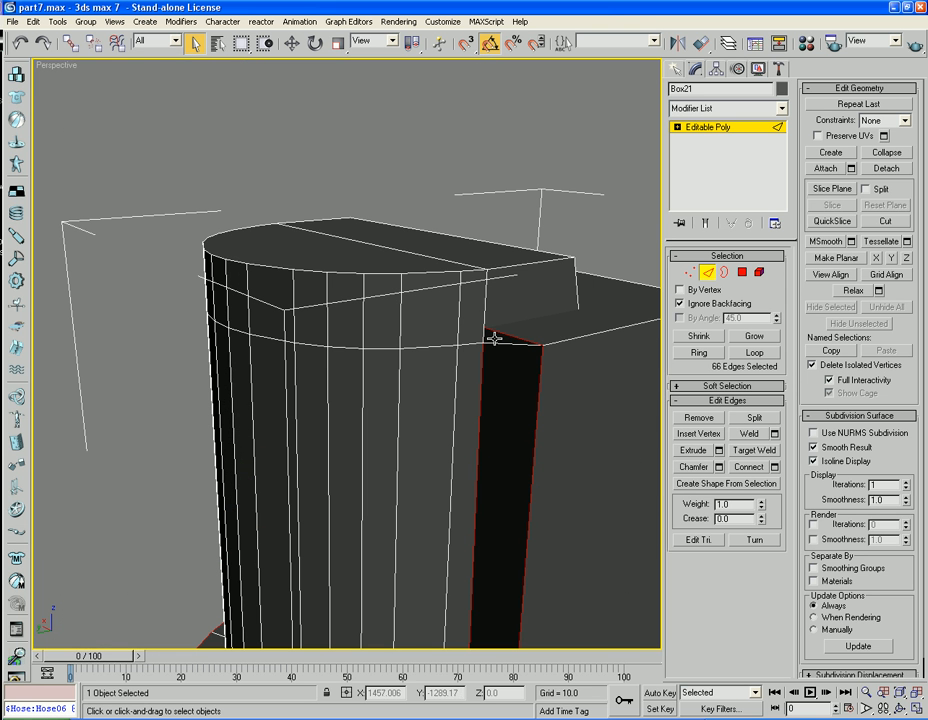
Add the straight side edge and the adjoining first arc edges of the raised top cap to the selection.
left_click(500, 265, "ctrl")
left_click(476, 269, "ctrl")
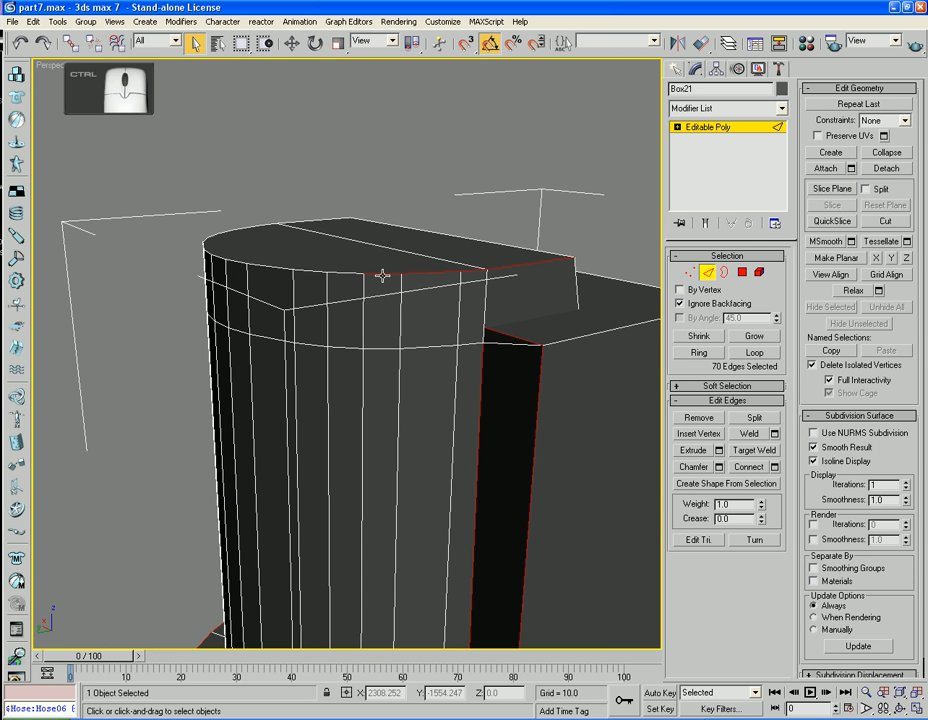
left_click(318, 271, "ctrl")
middle_click_drag(327, 271, 531, 305, "alt")
key("ctrl+z")
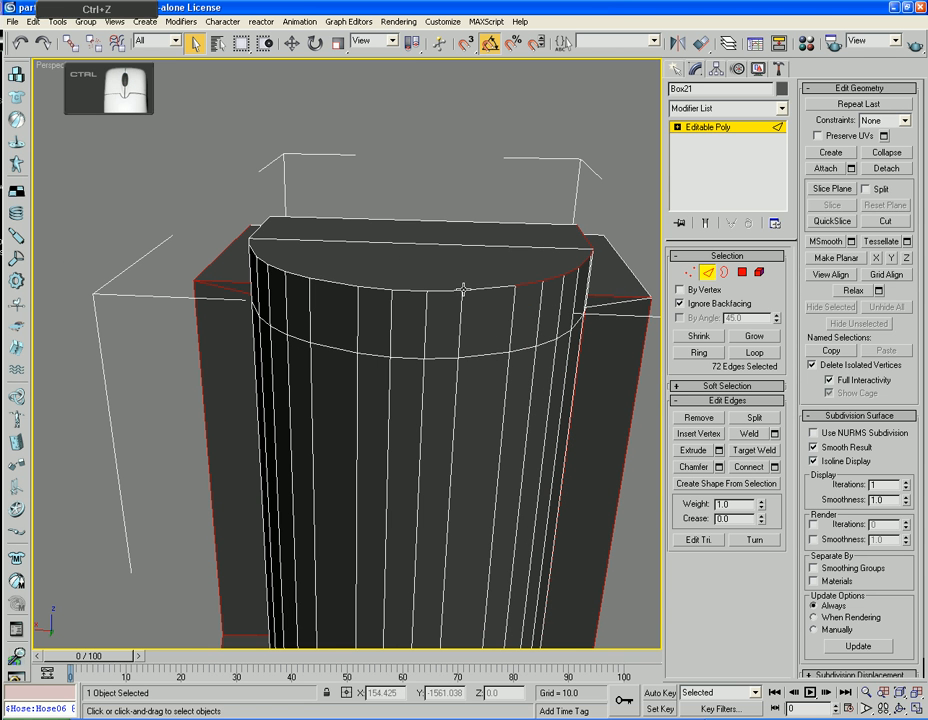
Continue the edge selection across the front arc of the raised top cap.
left_click(472, 289, "ctrl")
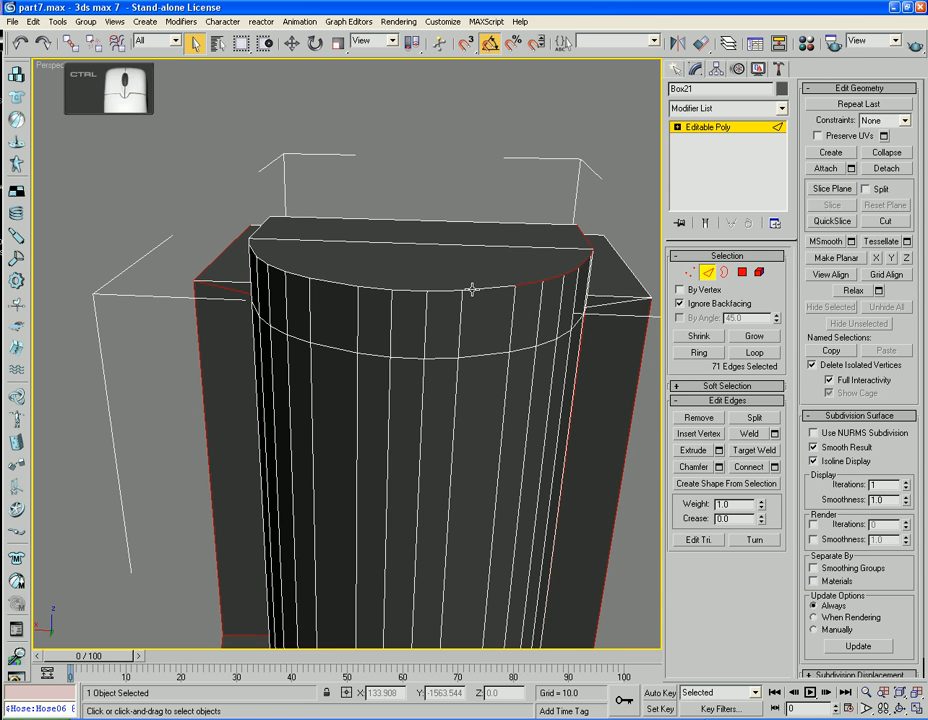
key("ctrl+z")
left_click(494, 286, "ctrl")
key("ctrl+z")
middle_click_drag(449, 289, 448, 345, "alt")
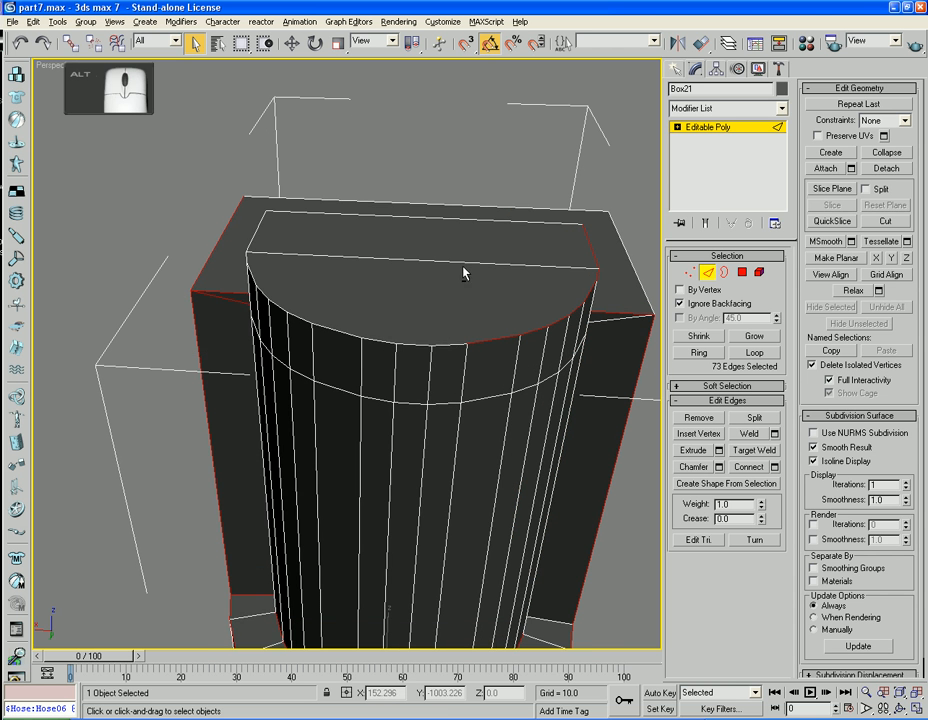
left_click(448, 345, "ctrl")
left_click(418, 345, "ctrl")
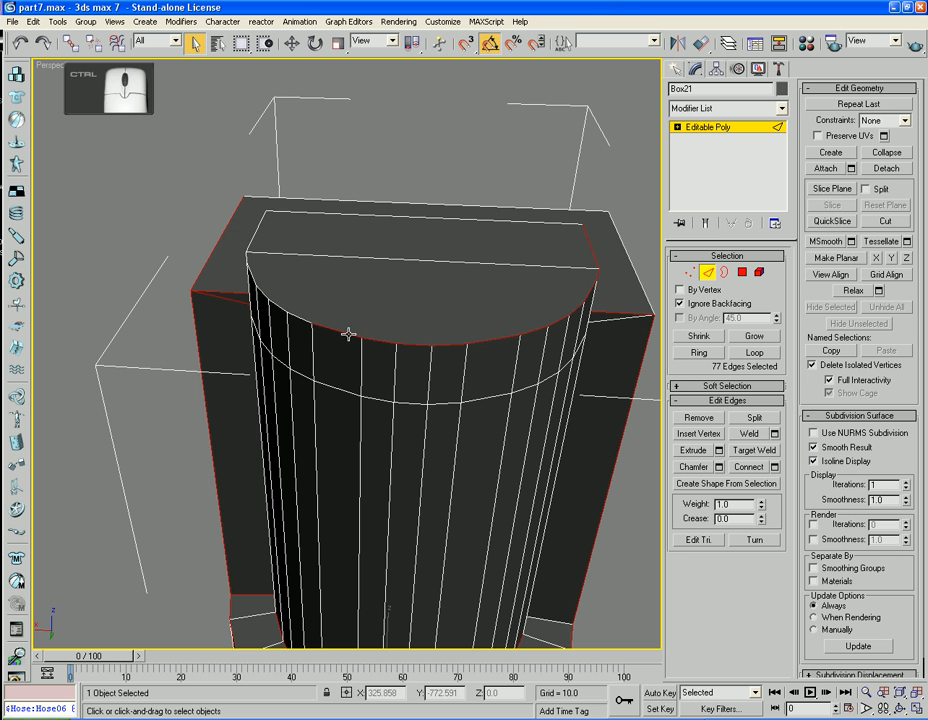
Add the last arc edges, the other side edge and the back edge of the top cap to the selection.
left_click(244, 292, "ctrl")
left_click(234, 292, "ctrl")
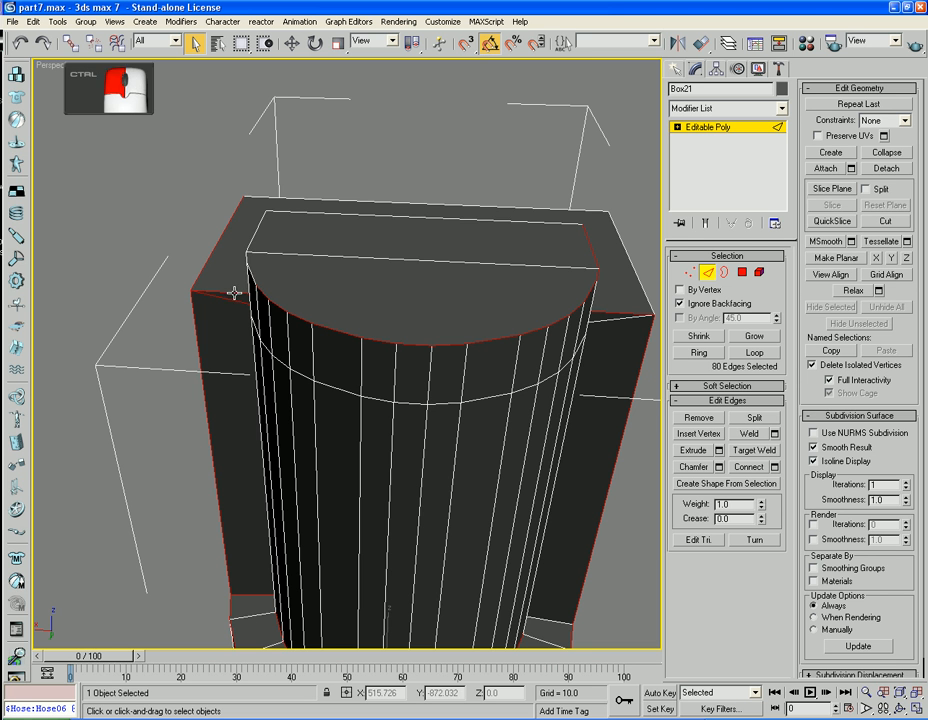
left_click(246, 257, "ctrl")
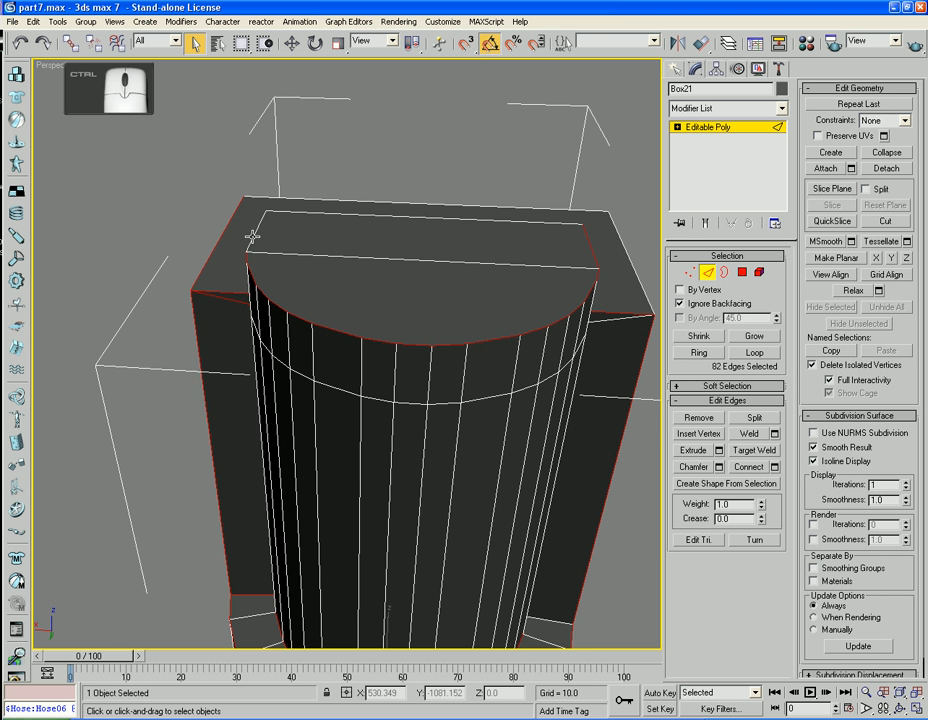
left_click(289, 221, "ctrl")
Add the remaining outer edges of the block's top face to the selection.
middle_click_drag(588, 246, 499, 387, "alt")
left_click(517, 298, "ctrl")
left_click(518, 292, "ctrl")
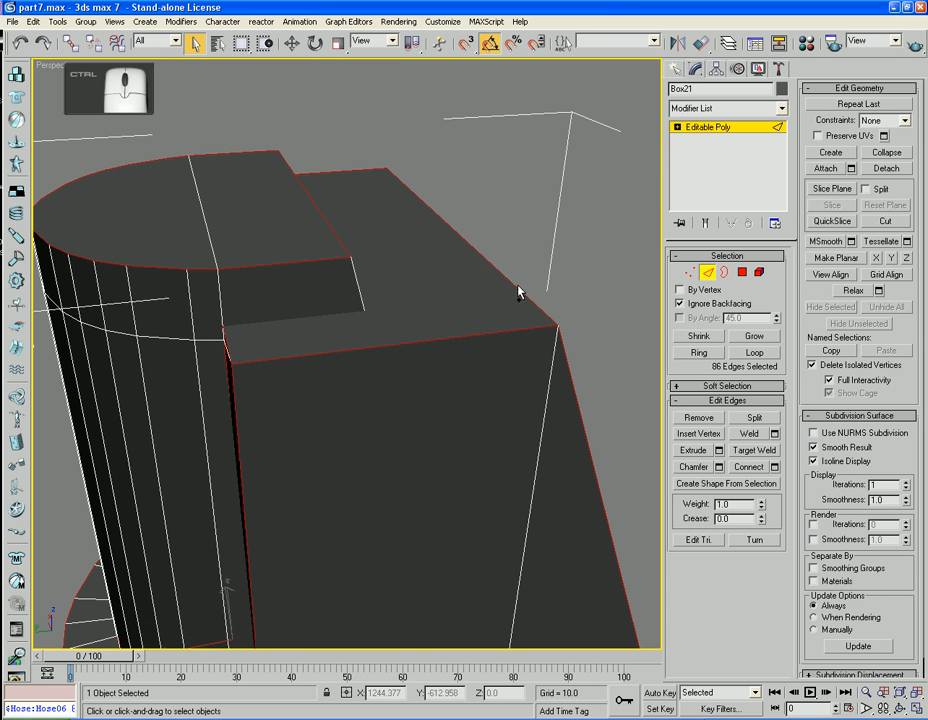
middle_click_drag(518, 292, 473, 294, "alt")
Add the two long horizontal edges of the narrow strip below the block's sloped face to the selection.
scroll(551, 275, "down", 8)
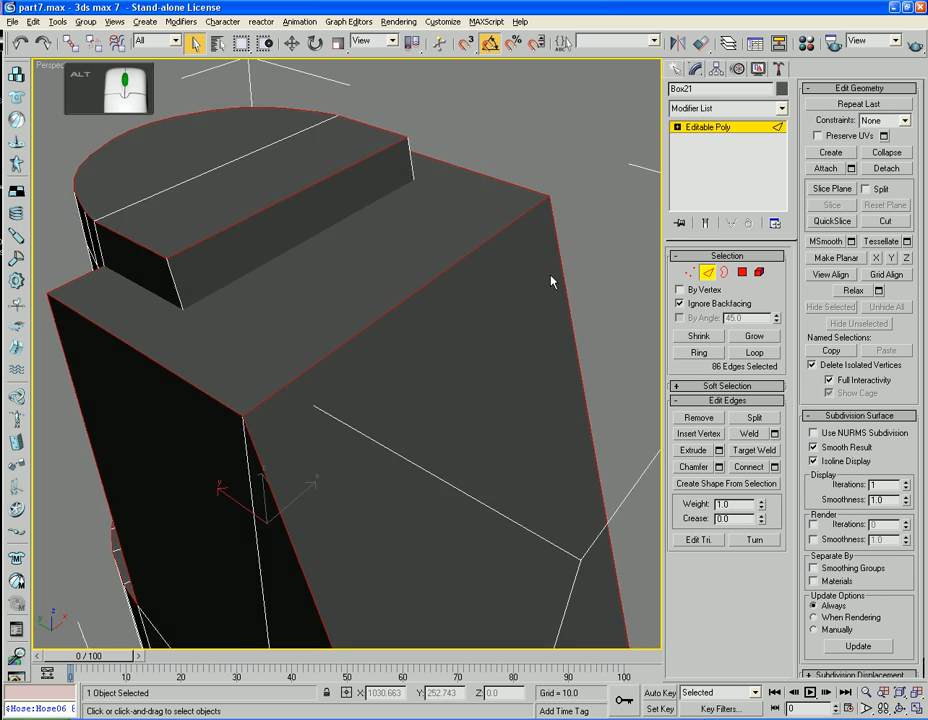
middle_click_drag(557, 288, 539, 150)
scroll(487, 364, "up", 3)
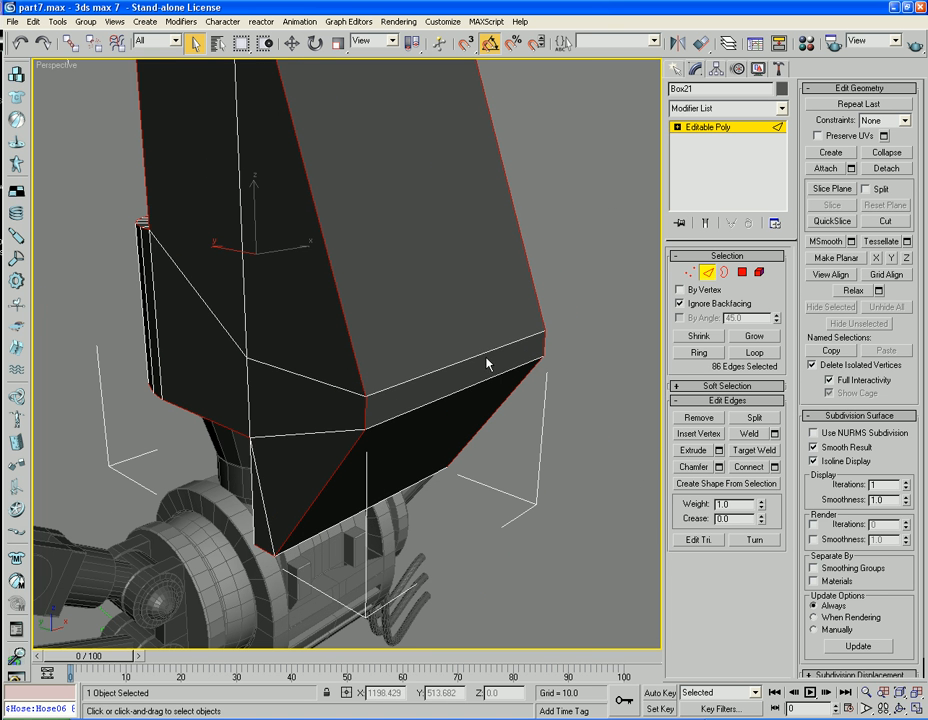
left_click(483, 354, "ctrl")
left_click(473, 389, "ctrl")
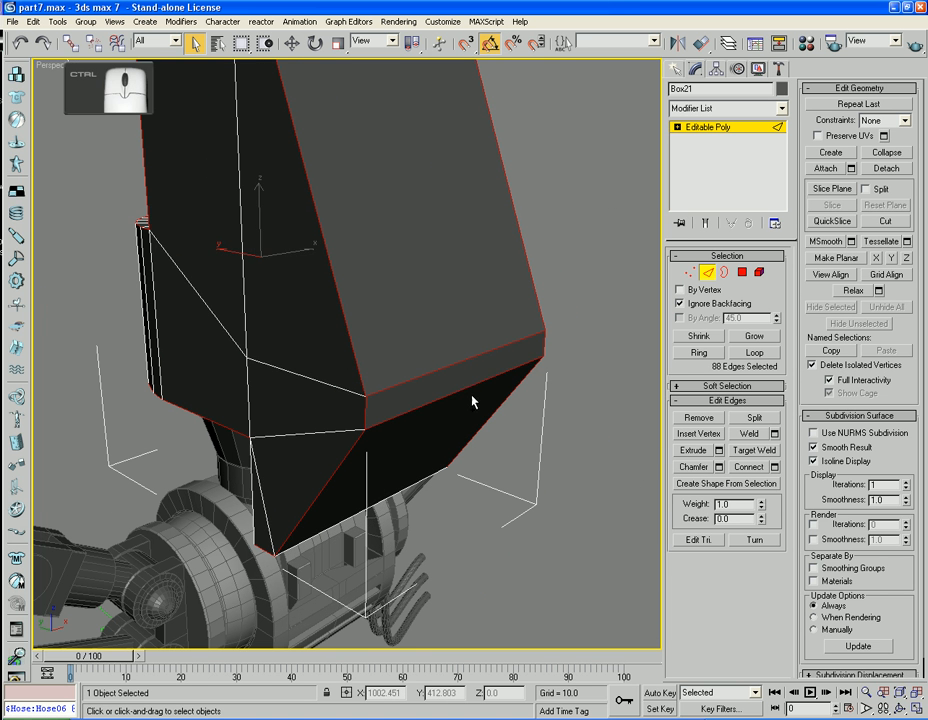
Add the remaining lower edge of the block's bottom wedge to the selection.
middle_click_drag(502, 380, 502, 381)
scroll(520, 405, "down", 5)
middle_click_drag(539, 431, 489, 323, "alt")
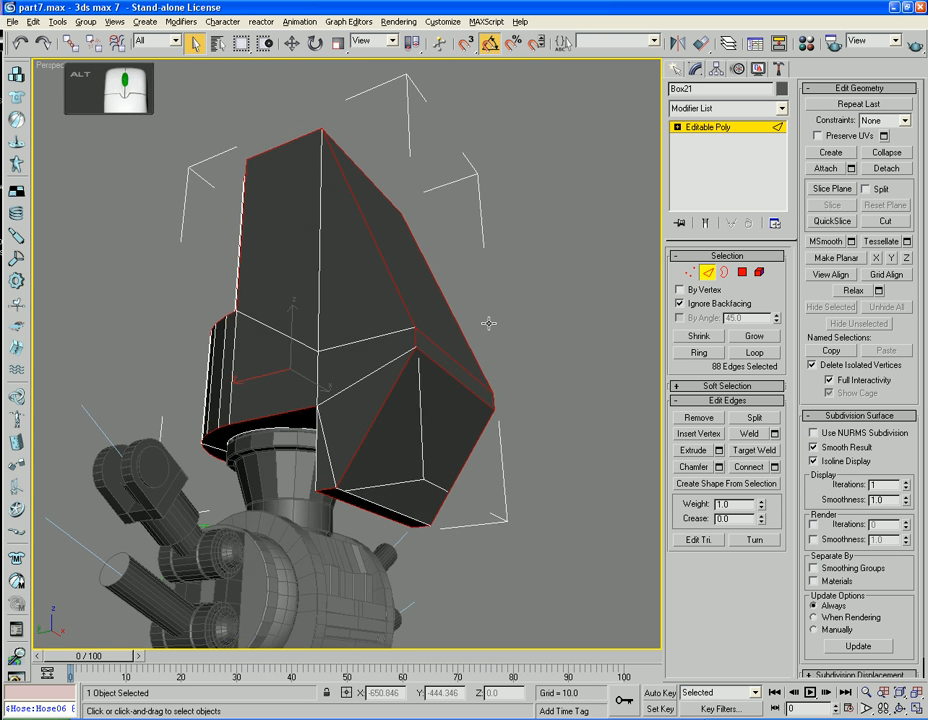
left_click(326, 462, "ctrl")
key("ctrl+z")
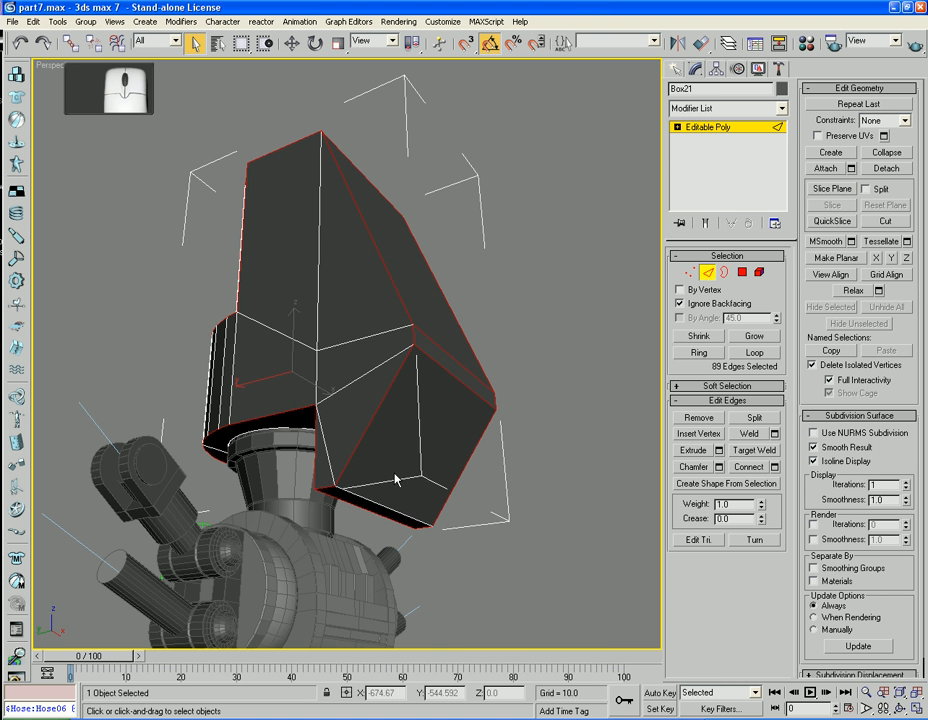
Add the two short vertical corner edges of the raised top cap to the selection.
middle_click_drag(393, 480, 261, 587, "alt")
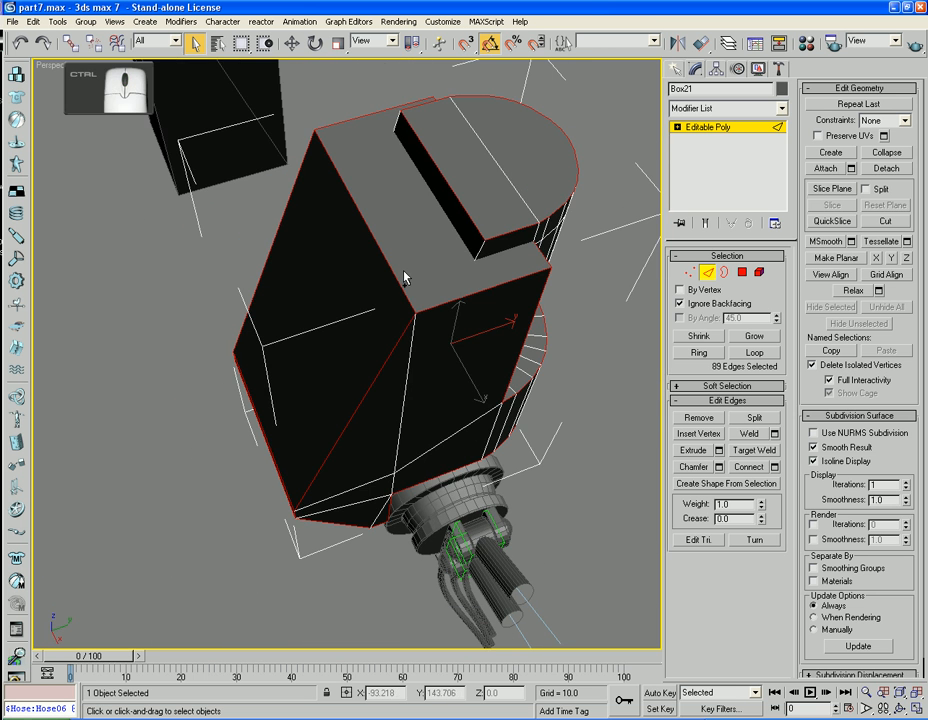
left_click(396, 126, "ctrl")
left_click(478, 256, "ctrl")
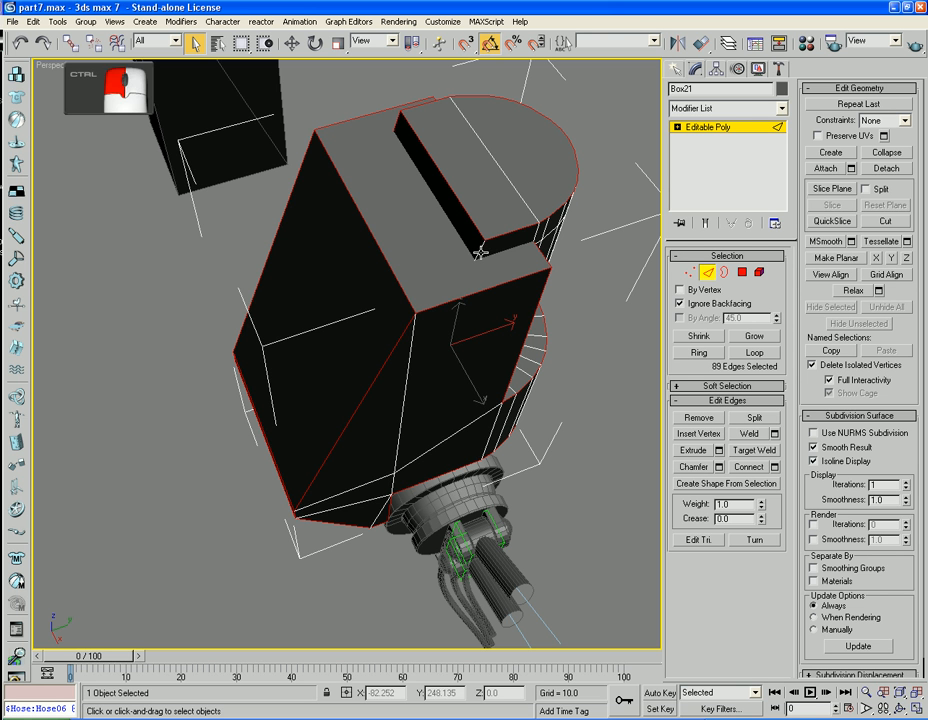
key("ctrl+z")
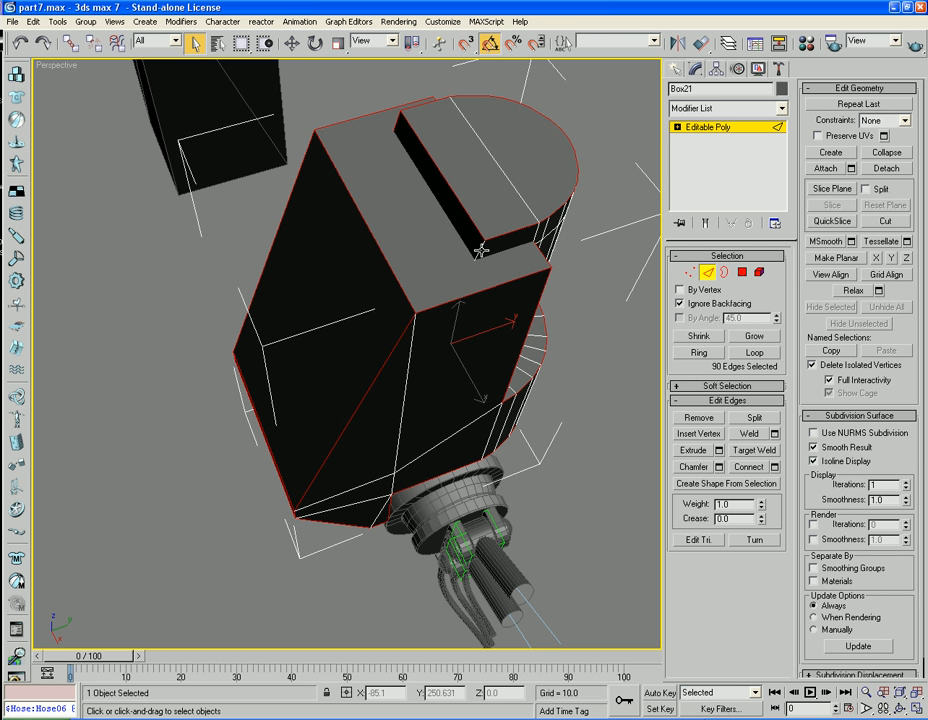
left_click(484, 260, "ctrl")
middle_click_drag(608, 379, 591, 416, "alt")
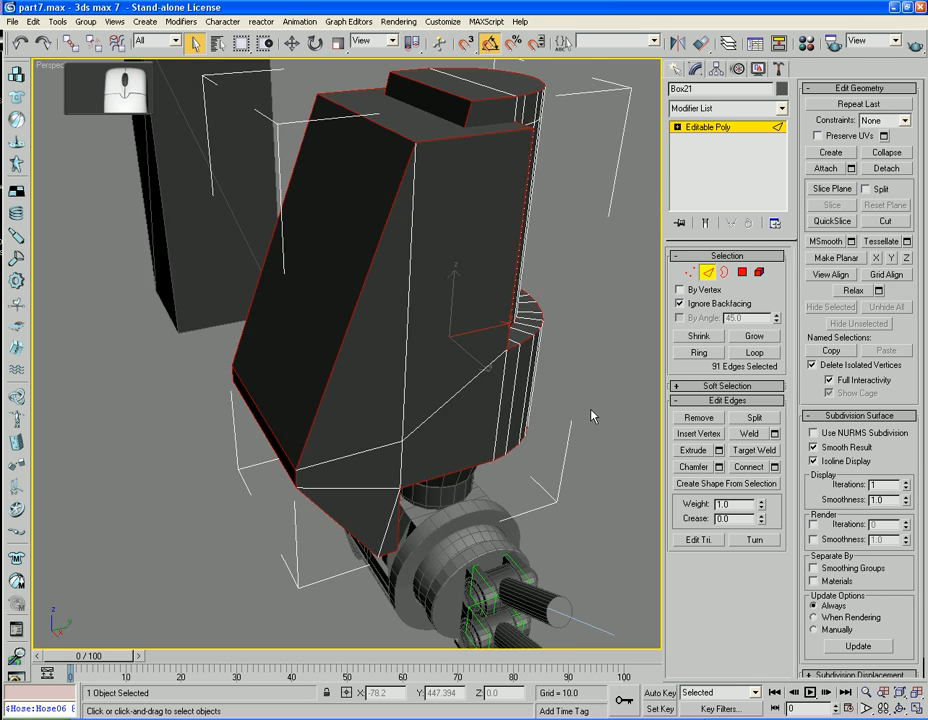
Chamfer the selected edges by 1.0, hide the edged-faces display, and leave edge editing with the object deselected.
left_click(719, 467)
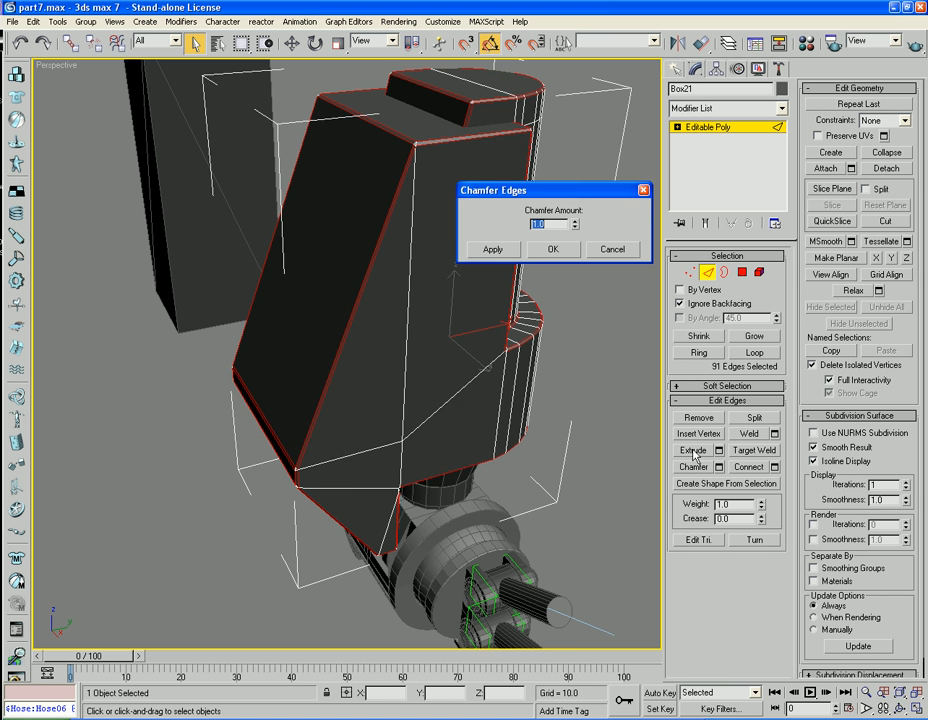
middle_click_drag(538, 373, 424, 394, "alt")
key("F4")
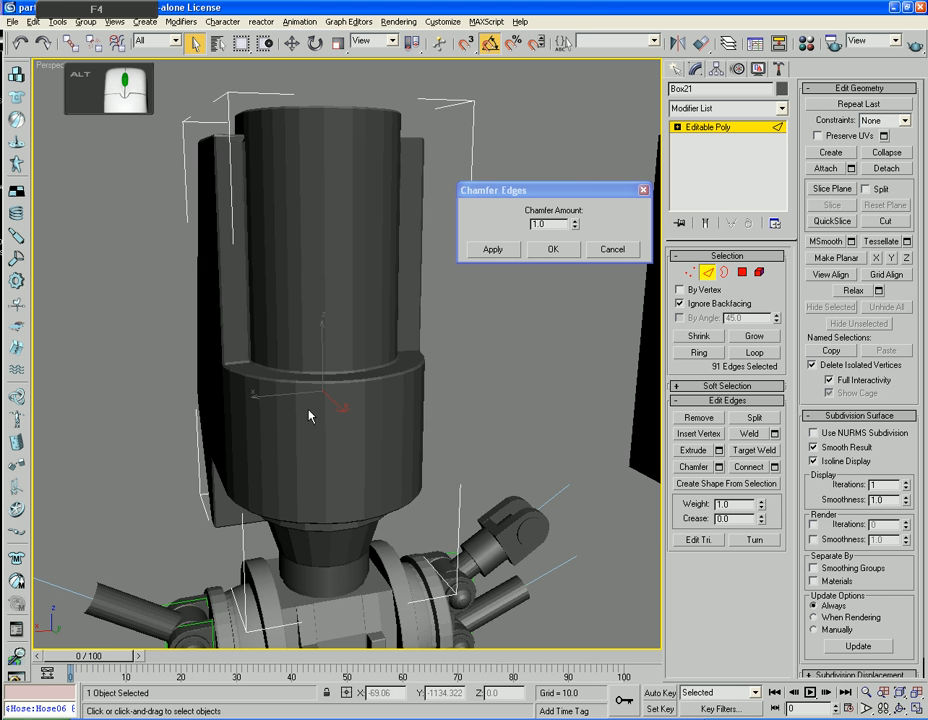
middle_click_drag(309, 416, 4, 392, "alt")
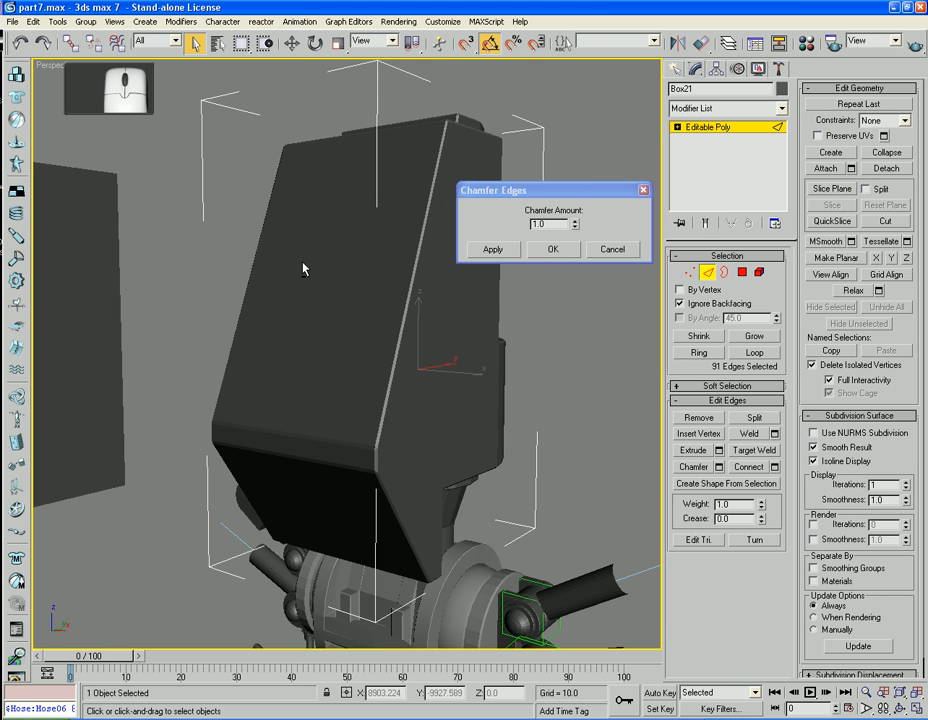
left_click(545, 249)
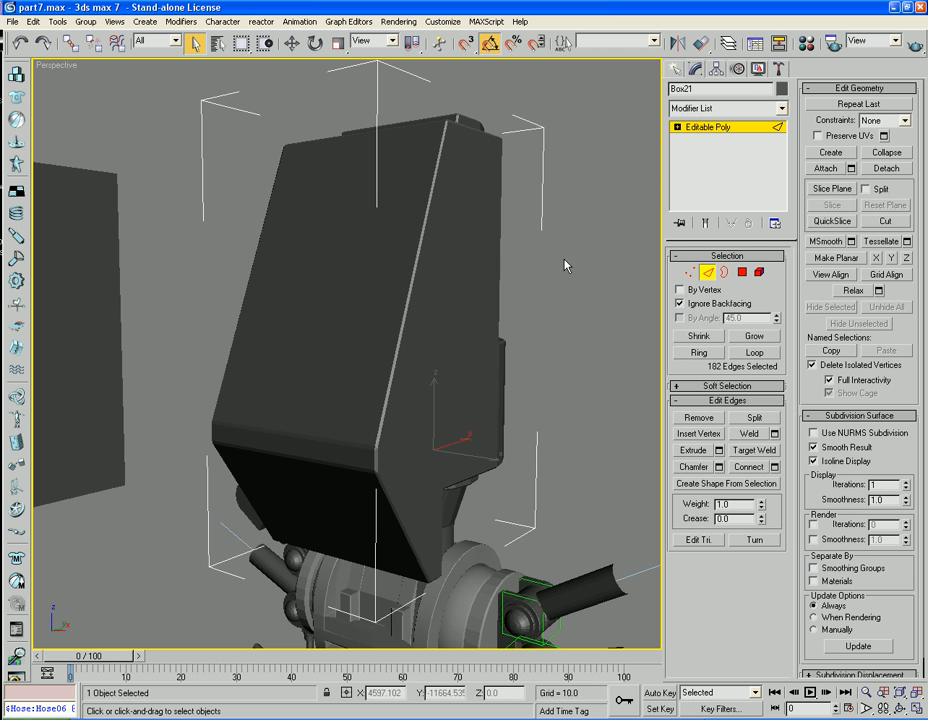
left_click(712, 275)
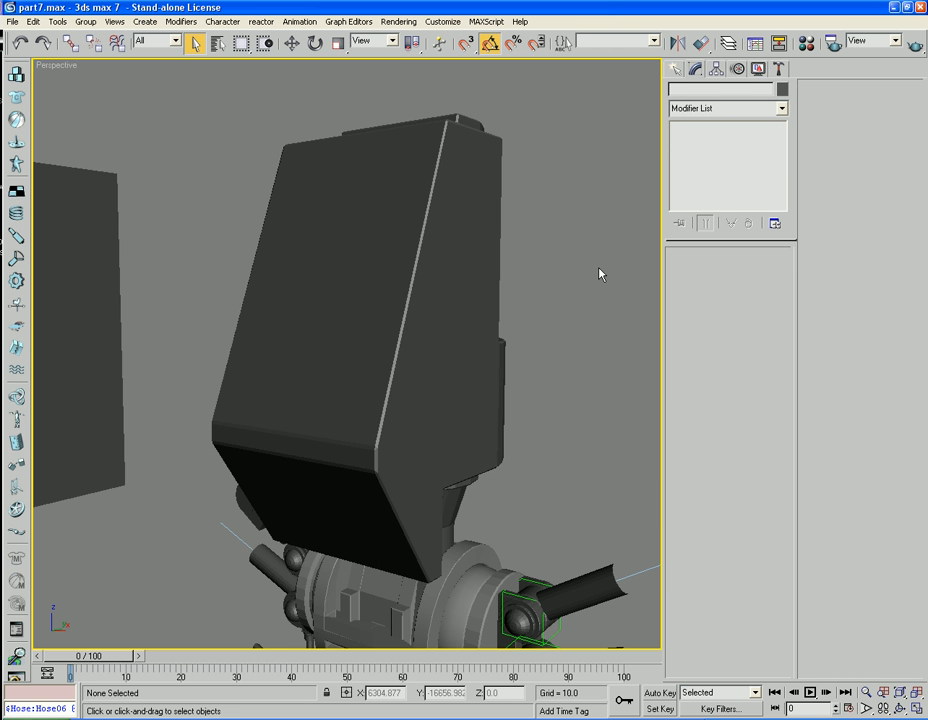
Select the block and, in Polygon mode, pick its large sloped front face and the angled wedge face below it.
middle_click_drag(598, 271, 514, 307, "alt")
scroll(570, 261, "up", 5)
left_click(444, 300)
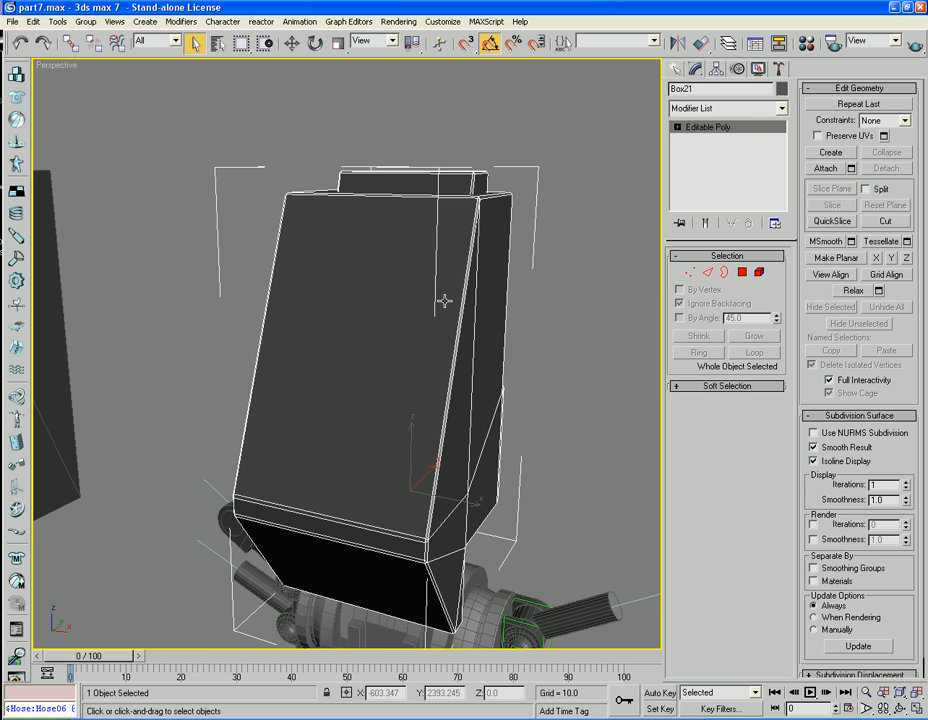
left_click(741, 273)
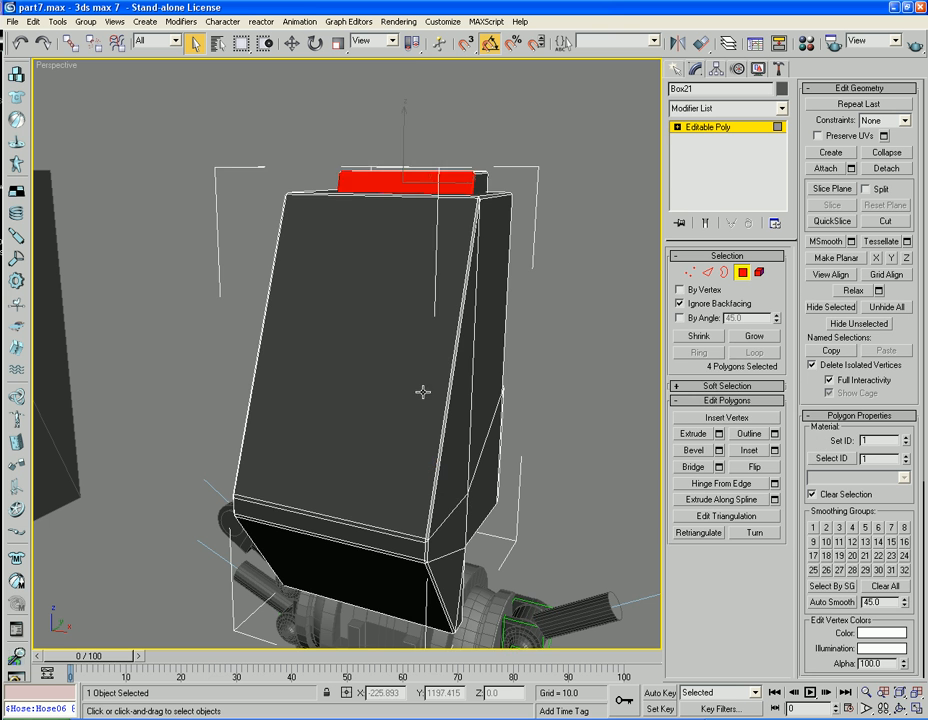
middle_click_drag(423, 449, 408, 312, "alt")
left_click(408, 310)
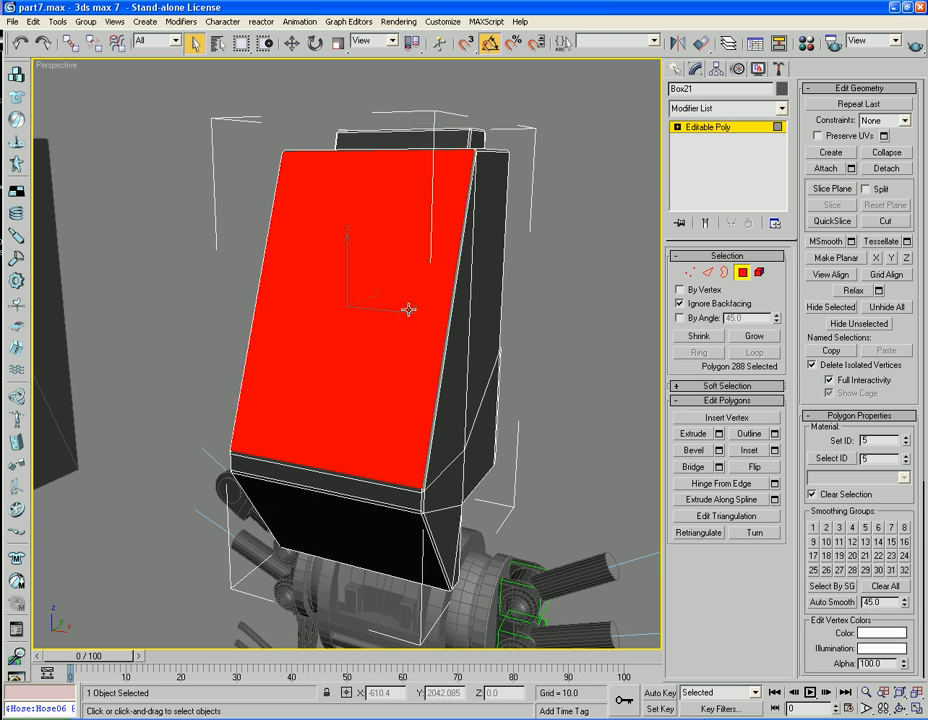
left_click(328, 515, "ctrl")
middle_click_drag(344, 555, 320, 516, "alt")
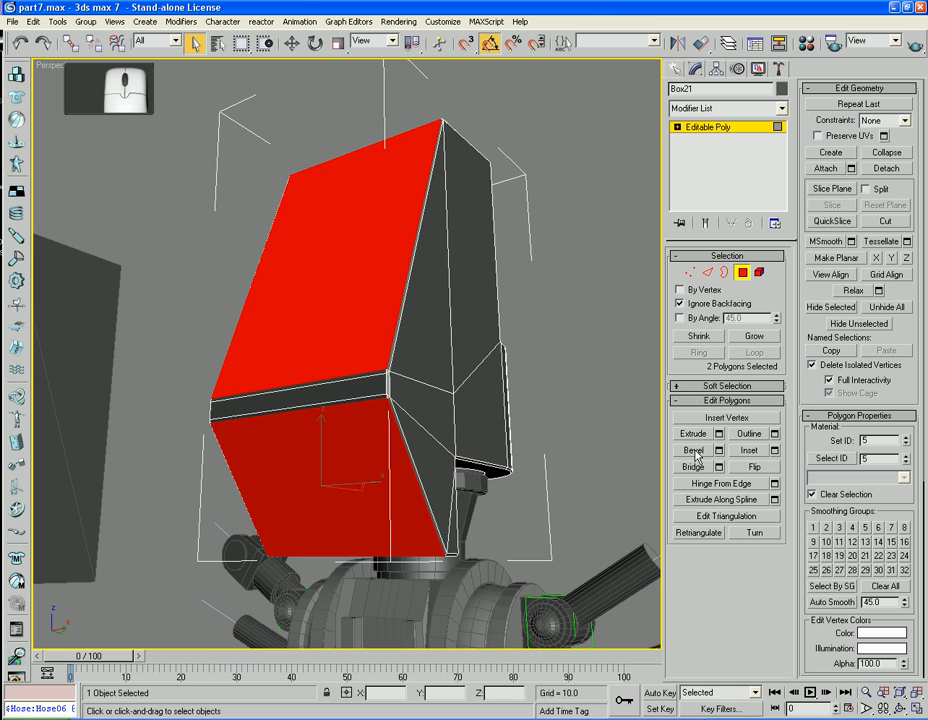
Inset both selected faces to leave a frame around each, and bevel them slightly inward.
left_click(749, 450)
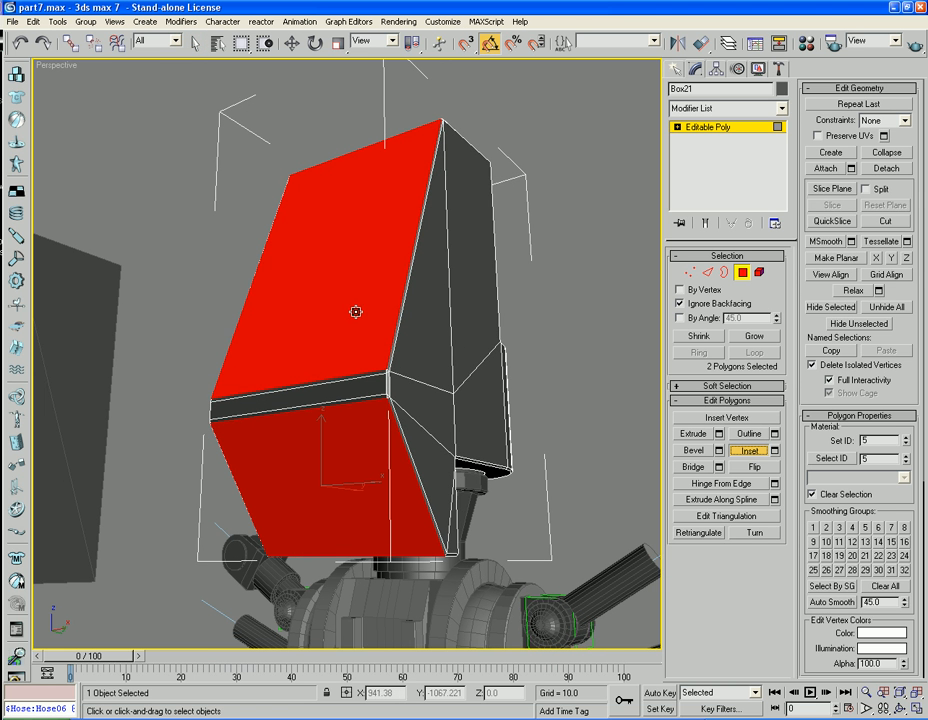
left_click_drag(356, 312, 343, 291)
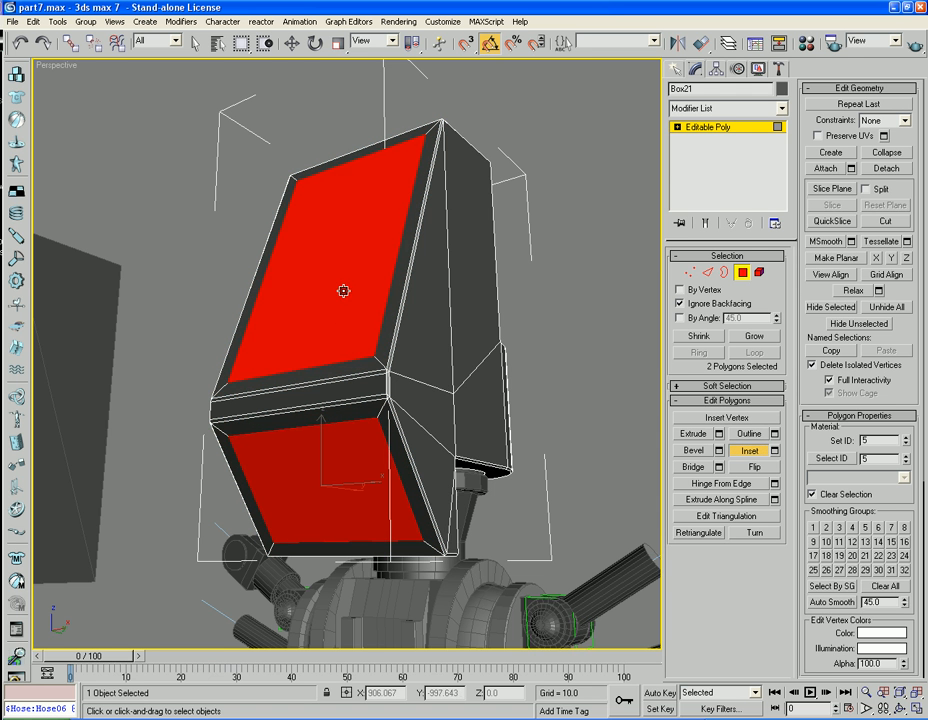
middle_click_drag(343, 282, 376, 331, "alt")
middle_click_drag(373, 283, 493, 300, "alt")
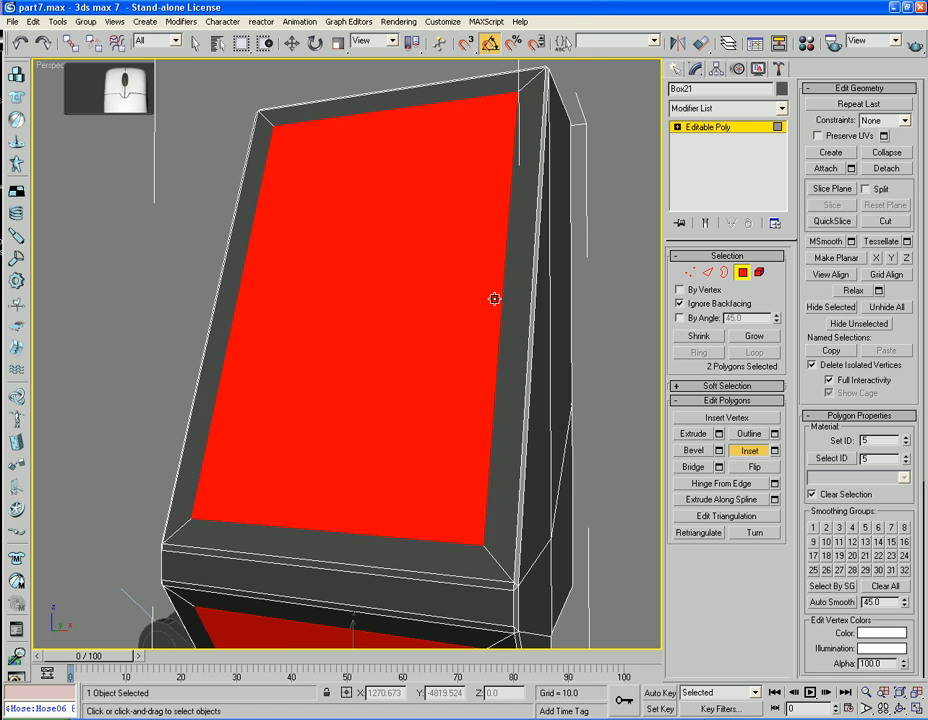
left_click(694, 451)
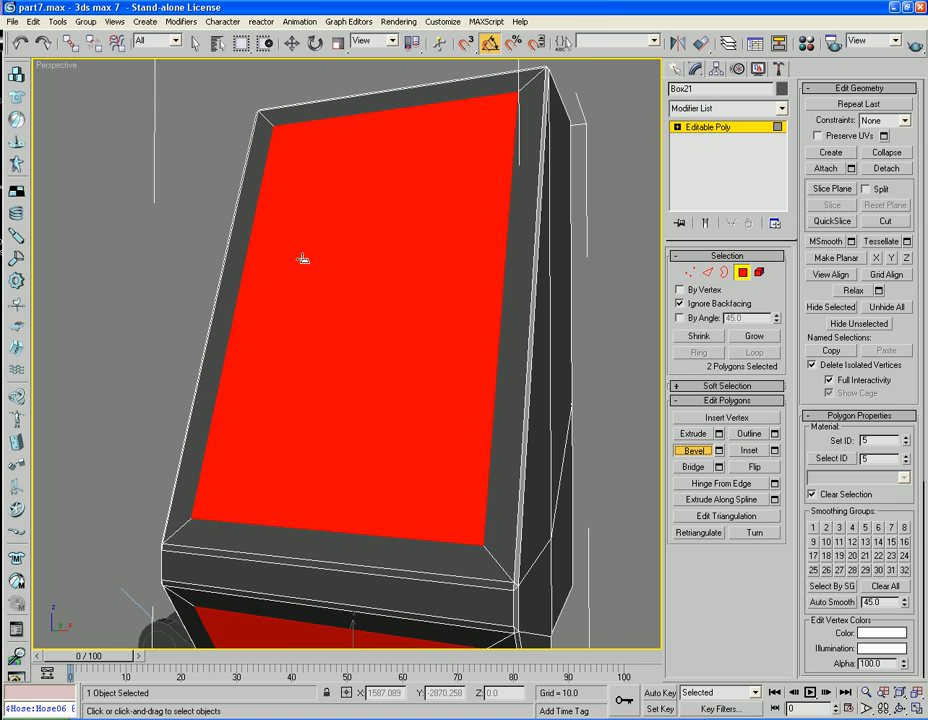
left_click_drag(264, 223, 265, 229)
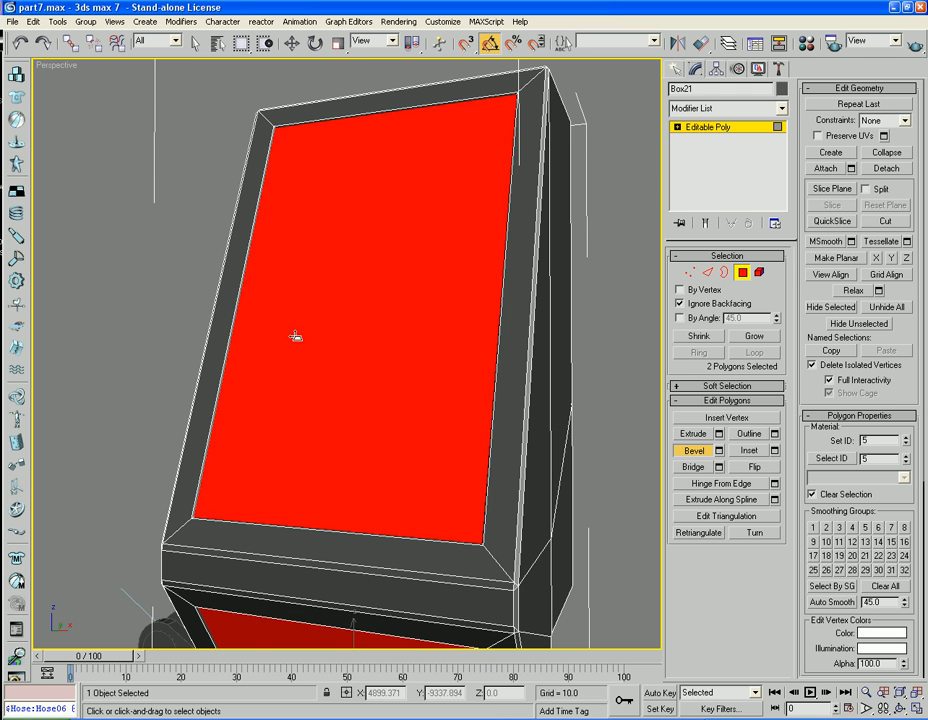
Extrude the two framed faces inward to form recessed panels.
middle_click_drag(315, 352, 419, 372, "alt")
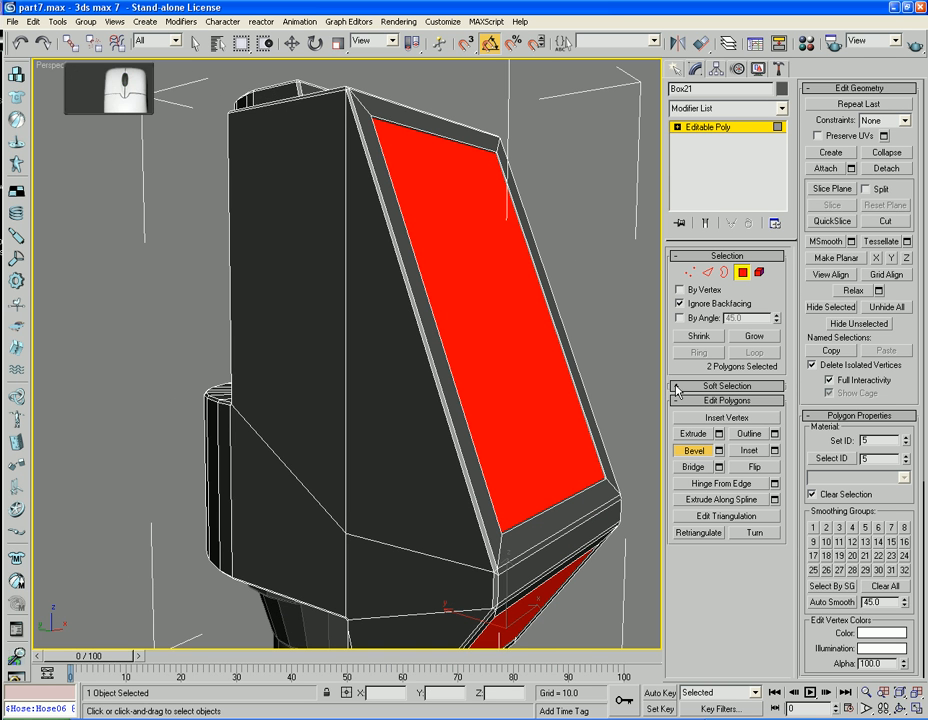
left_click(696, 436)
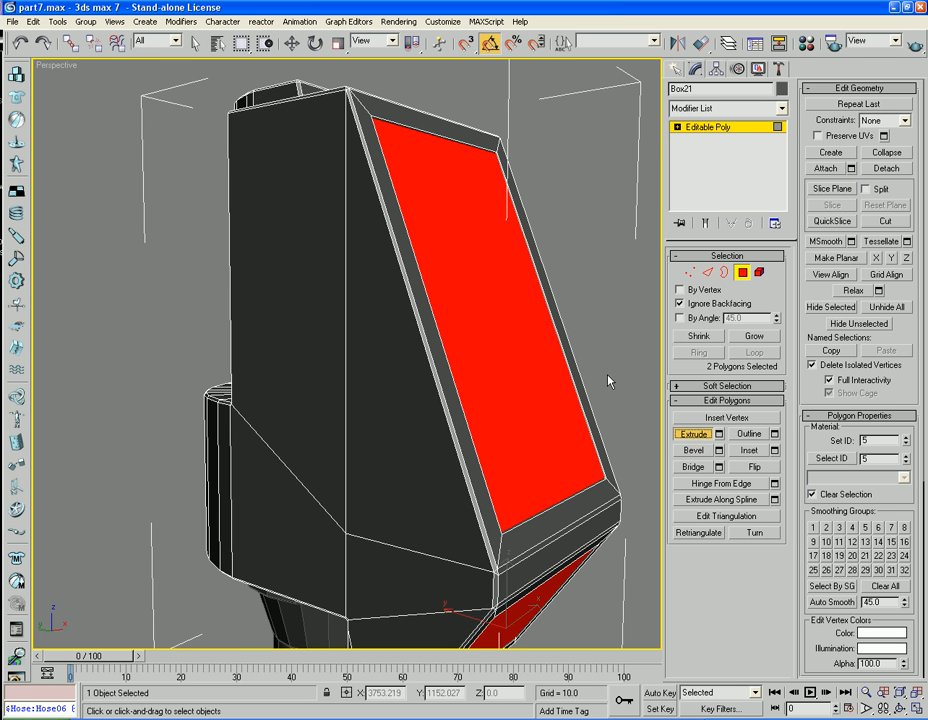
left_click_drag(521, 304, 522, 321)
left_click(522, 321)
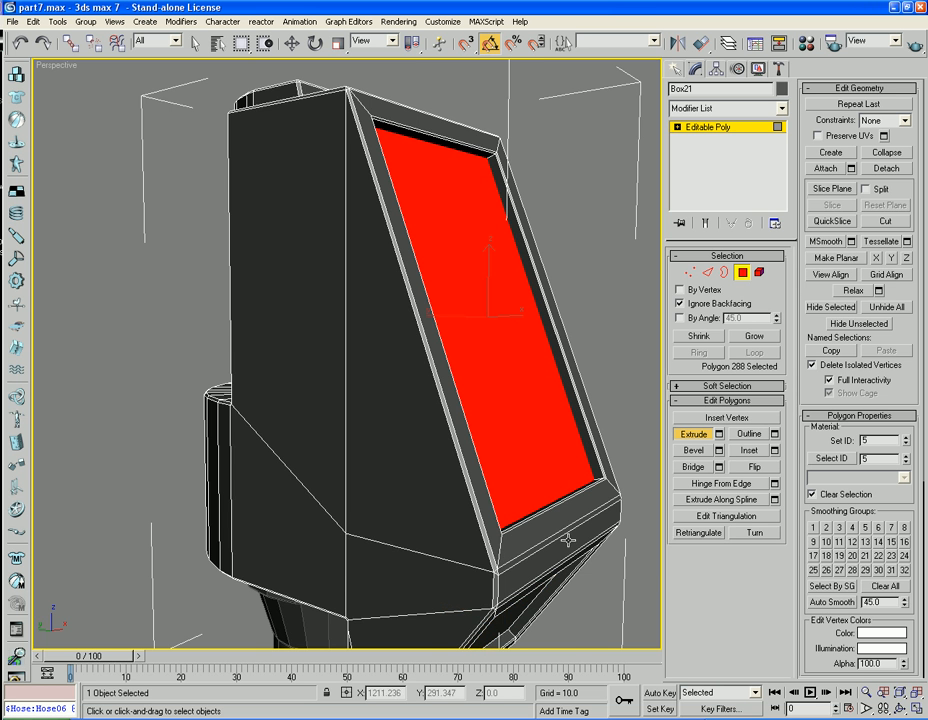
Bevel both recessed panels with the Bevel settings, and reselect only the large sloped panel.
middle_click_drag(567, 540, 570, 563, "alt")
left_click(609, 599, "ctrl")
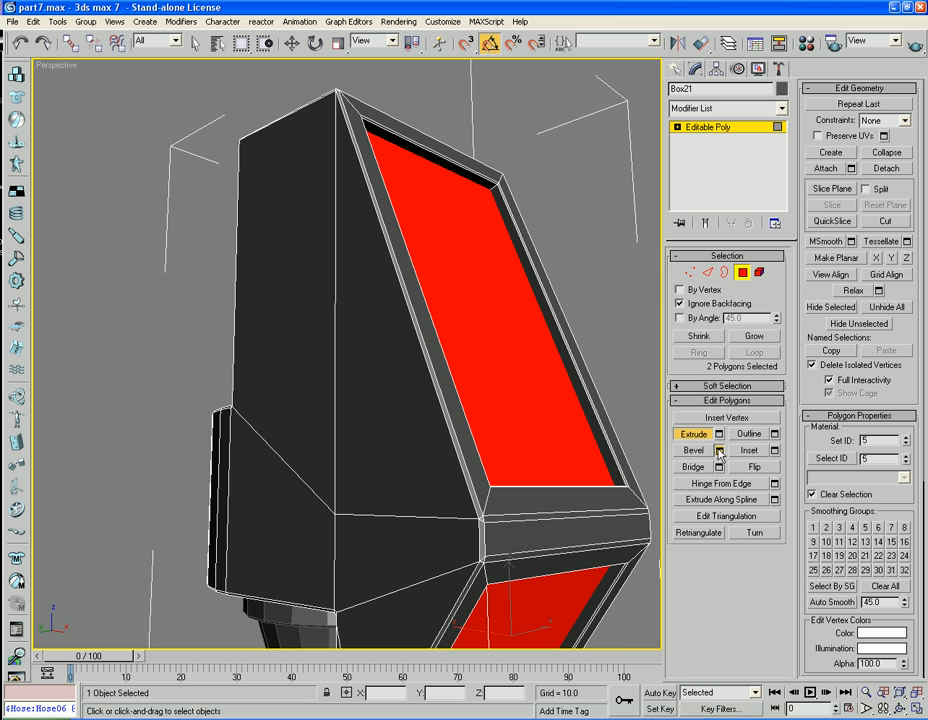
left_click(719, 451)
left_click(555, 287)
left_click(617, 317)
middle_click_drag(617, 317, 509, 311, "alt")
scroll(517, 315, "down", 3)
left_click(443, 309)
middle_click_drag(443, 309, 465, 298, "alt")
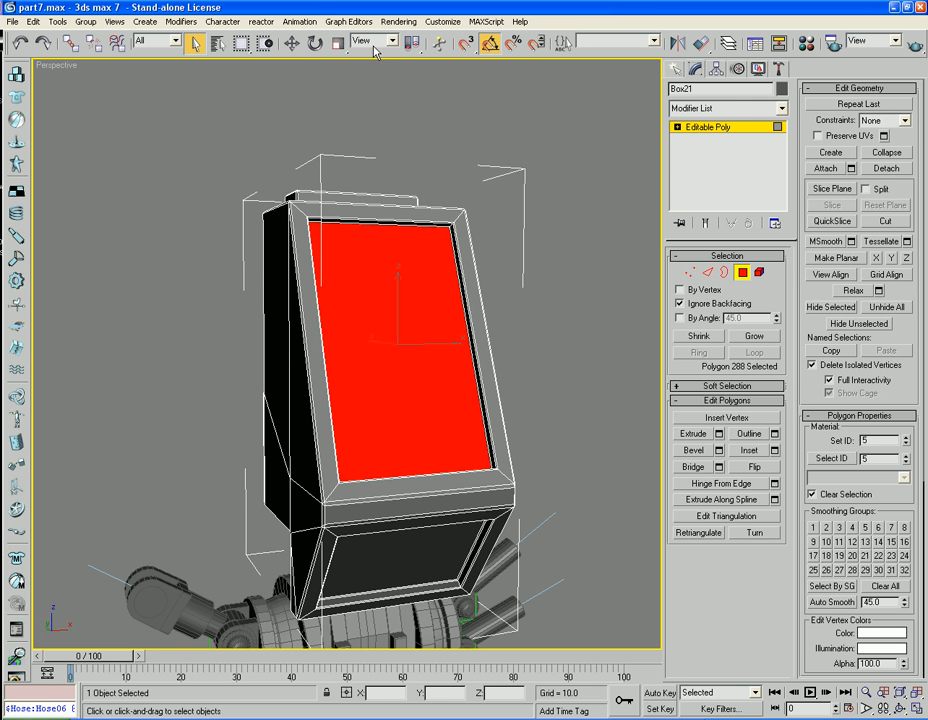
Set the Move reference coordinate system to Local and inset the large recessed panel again.
left_click(293, 45)
left_click(380, 41)
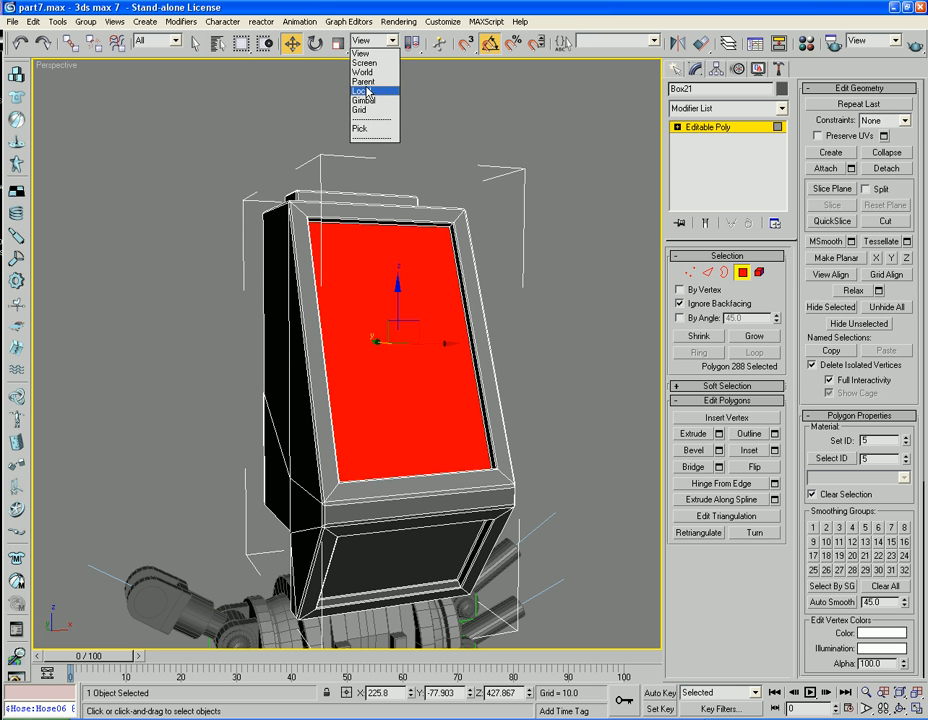
left_click(362, 91)
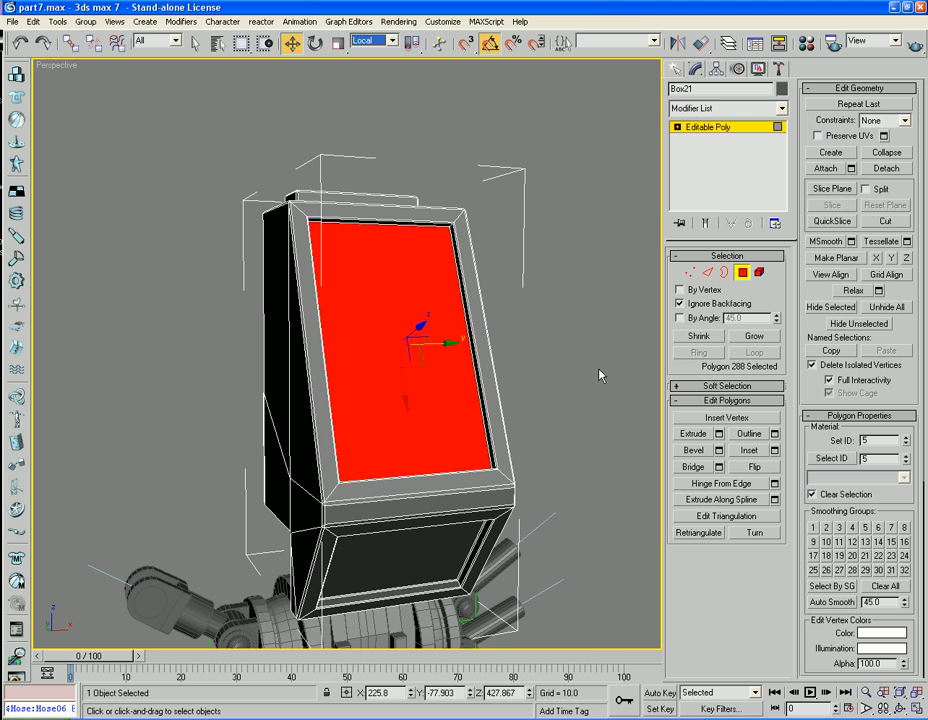
middle_click_drag(599, 371, 571, 376, "alt")
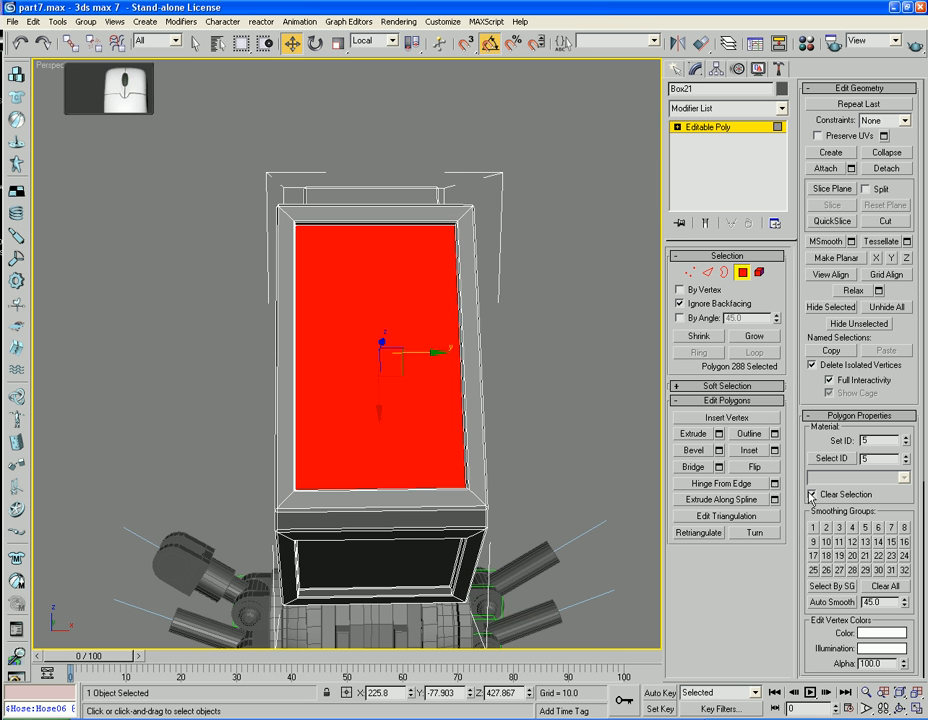
left_click(749, 450)
left_click_drag(400, 448, 393, 404)
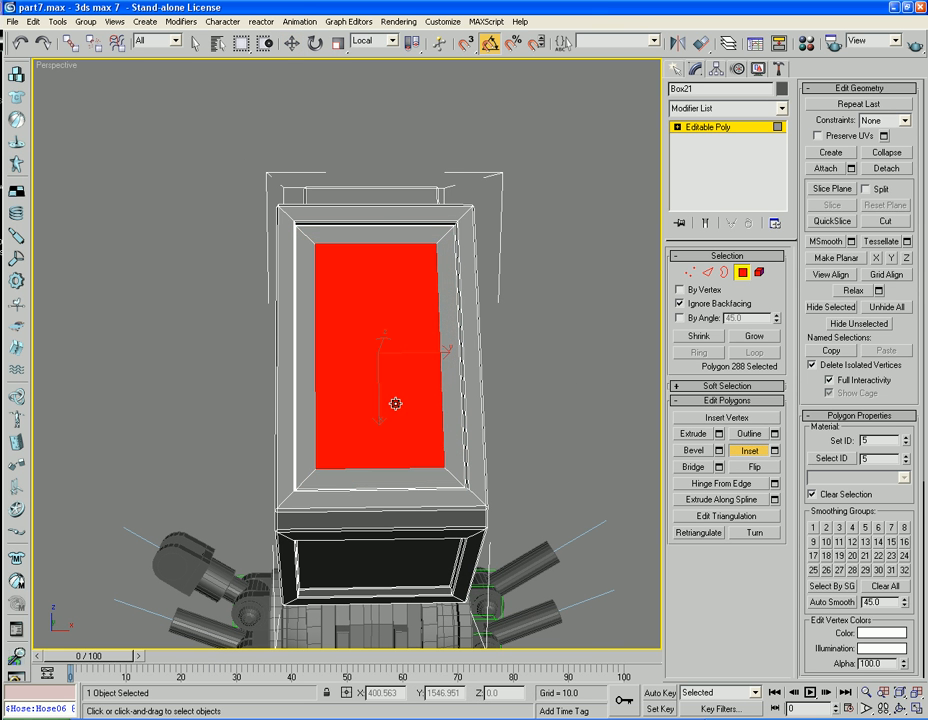
Scale the inset face down along its Local X axis into a short, wide rectangle.
left_click(340, 46)
left_click(372, 41)
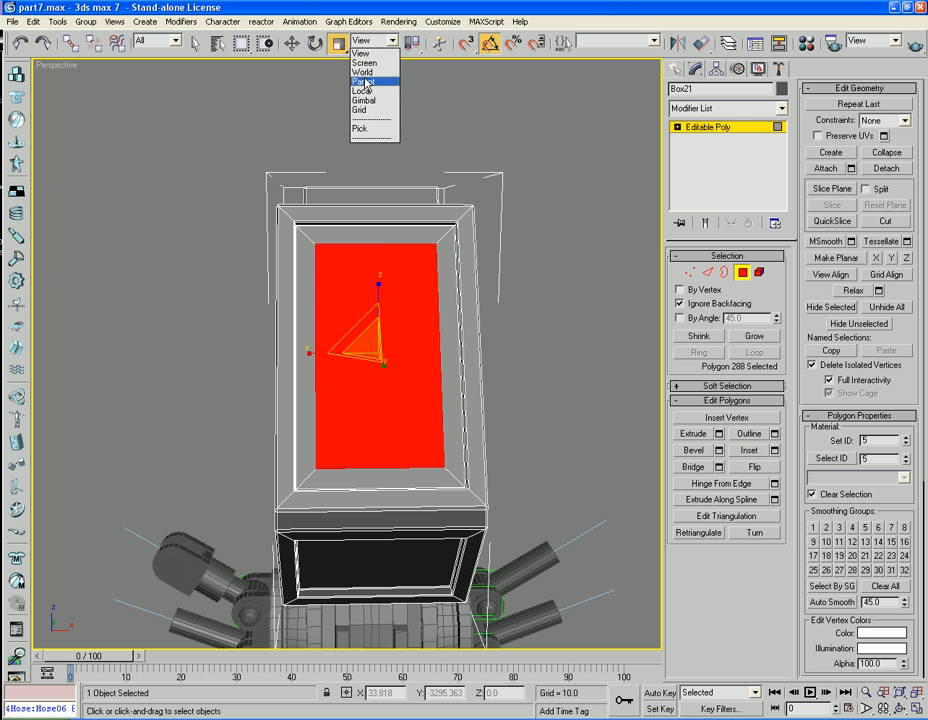
left_click(373, 99)
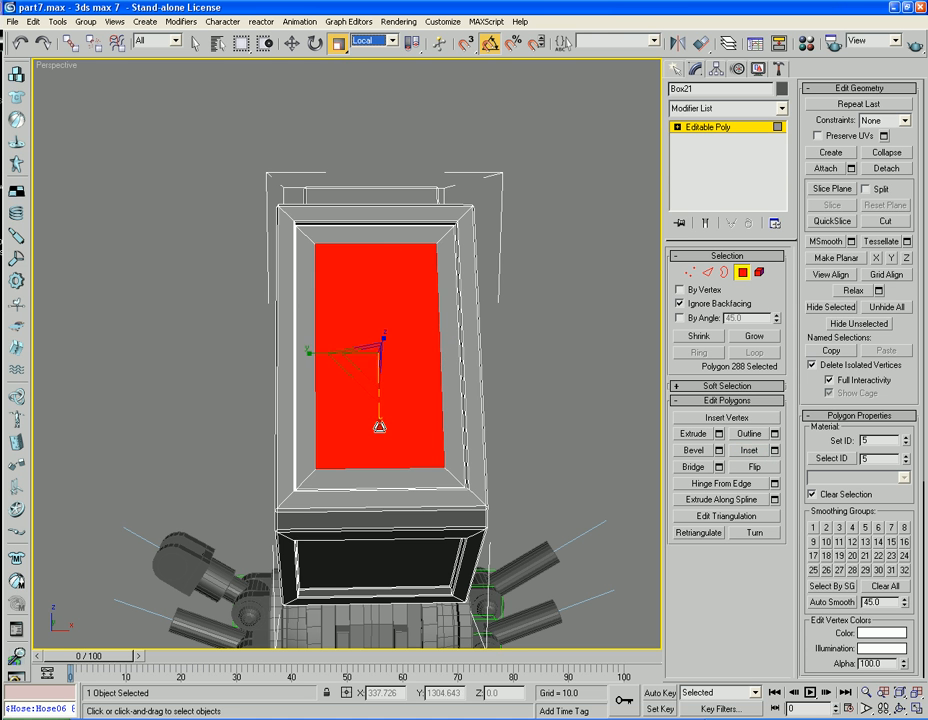
left_click_drag(379, 420, 378, 309)
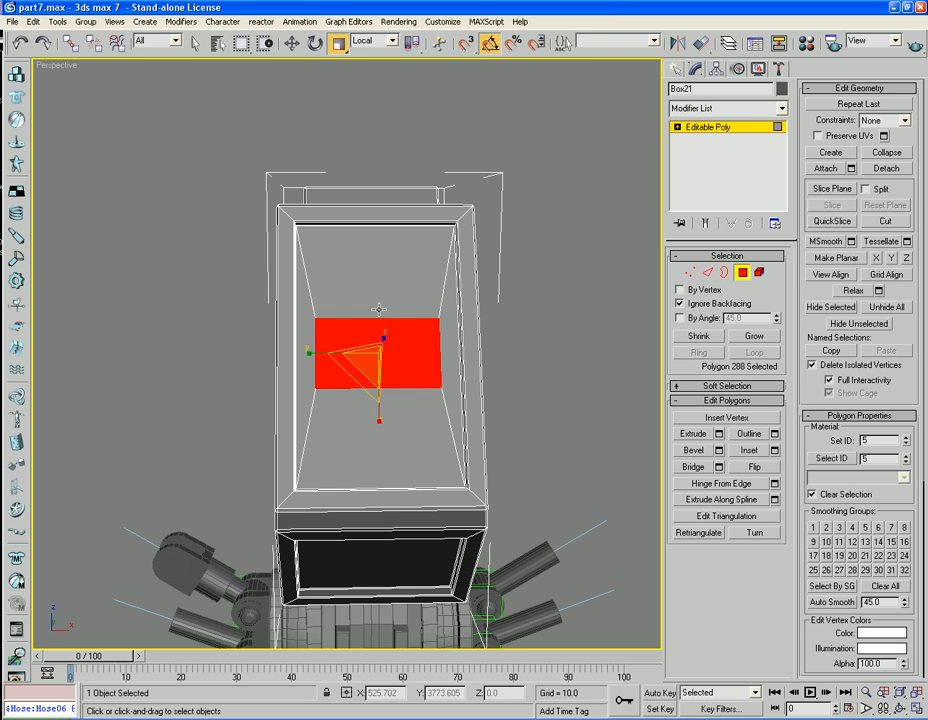
Move the small rectangular face along its Local X axis towards the upper end of the recessed panel.
left_click(291, 43)
left_click(381, 409)
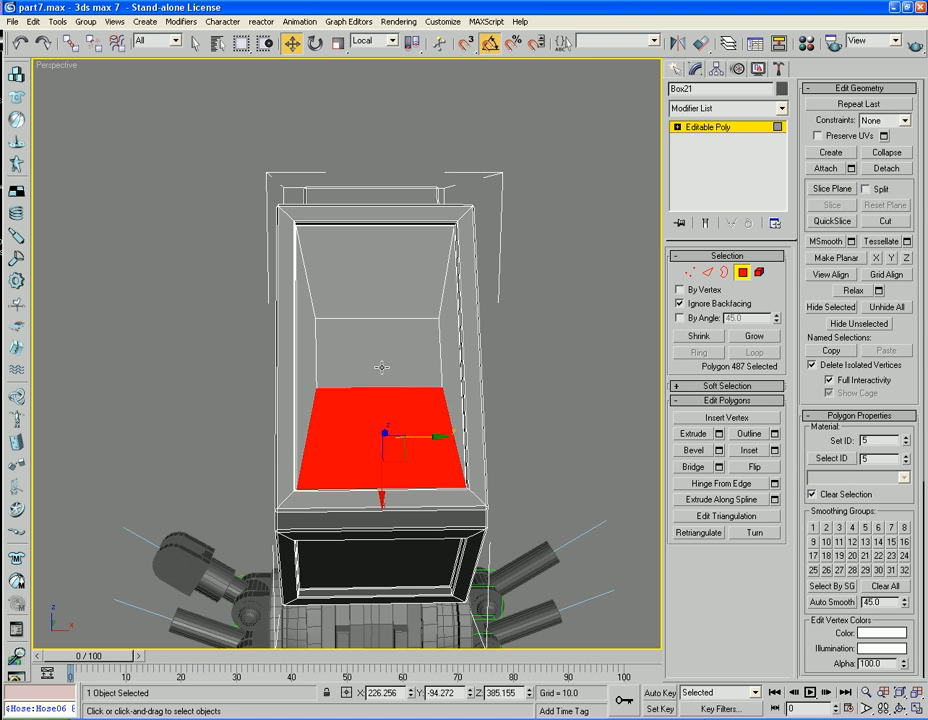
key("ctrl+z")
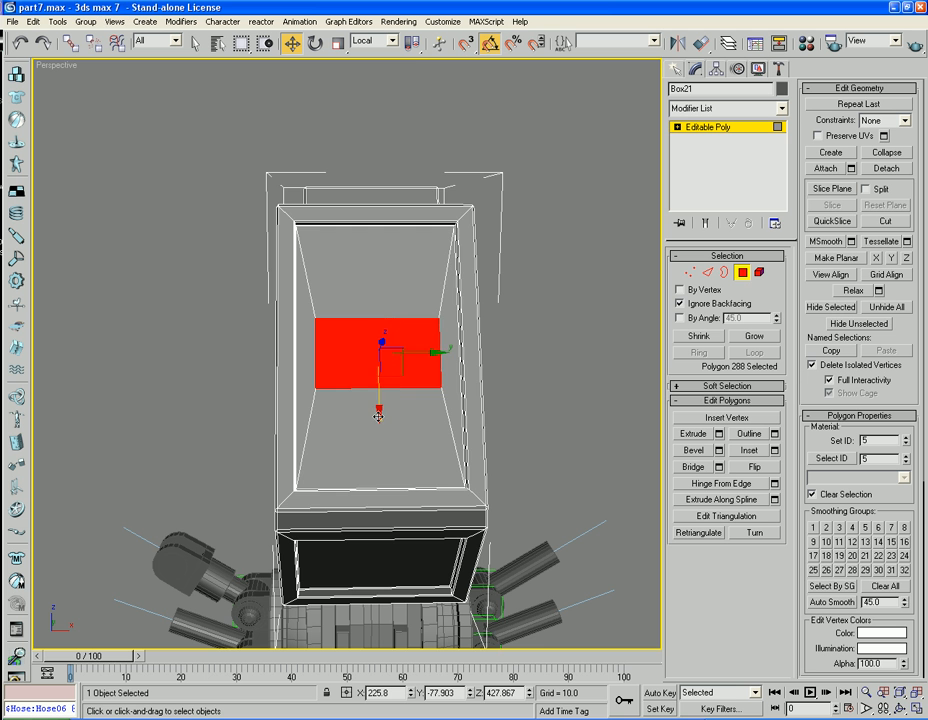
left_click_drag(378, 417, 375, 331)
middle_click_drag(375, 331, 425, 408, "alt")
scroll(429, 366, "up", 2)
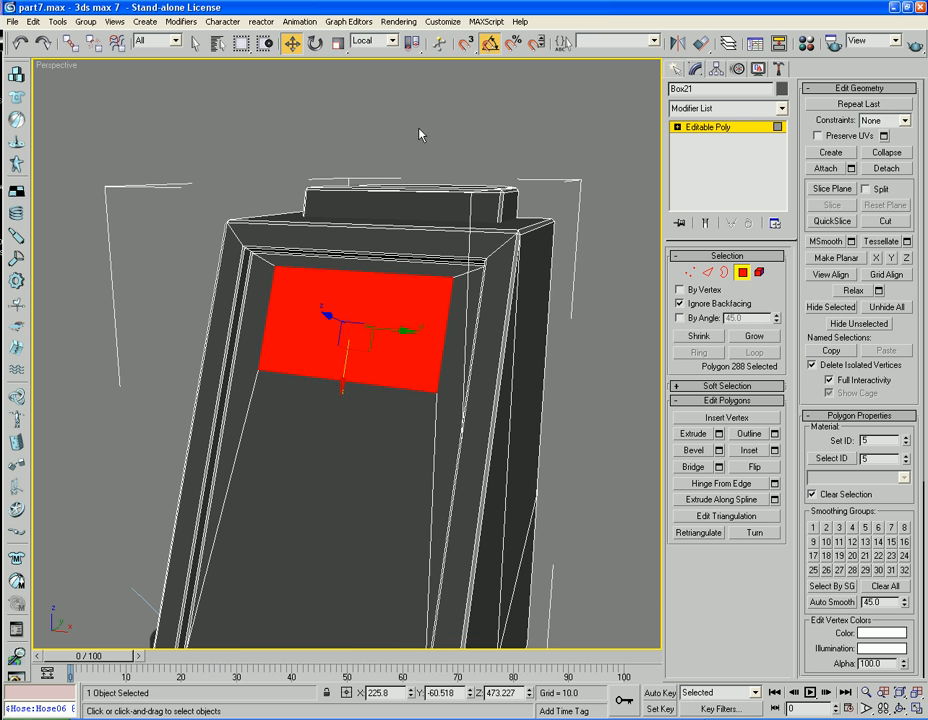
Scale the small face to 73% along its Local X axis and move it slightly closer to the panel's upper edge.
left_click(339, 46)
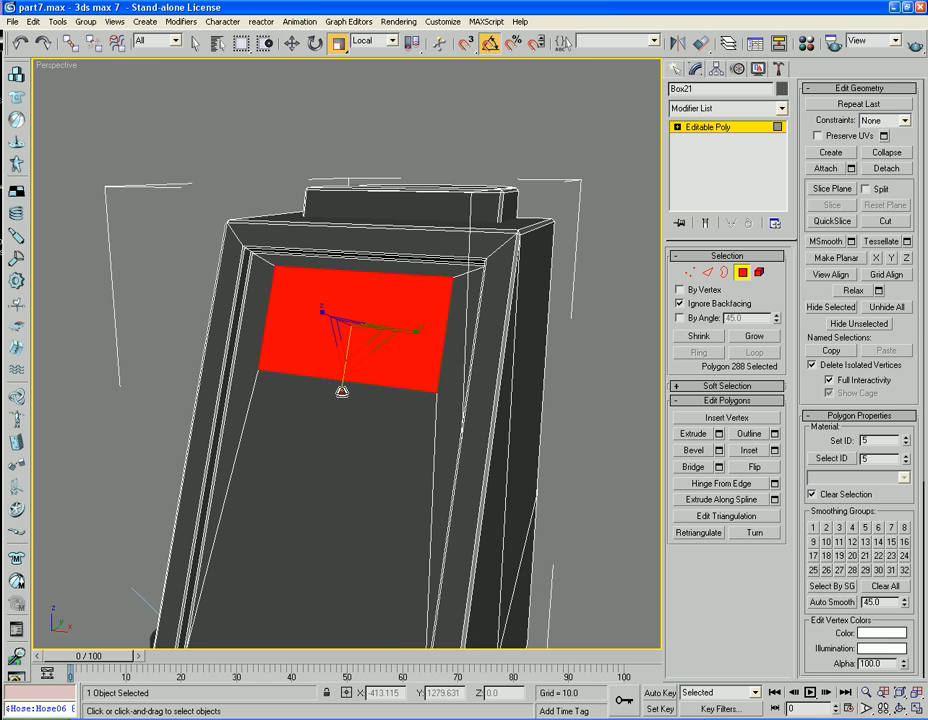
left_click_drag(342, 391, 342, 370)
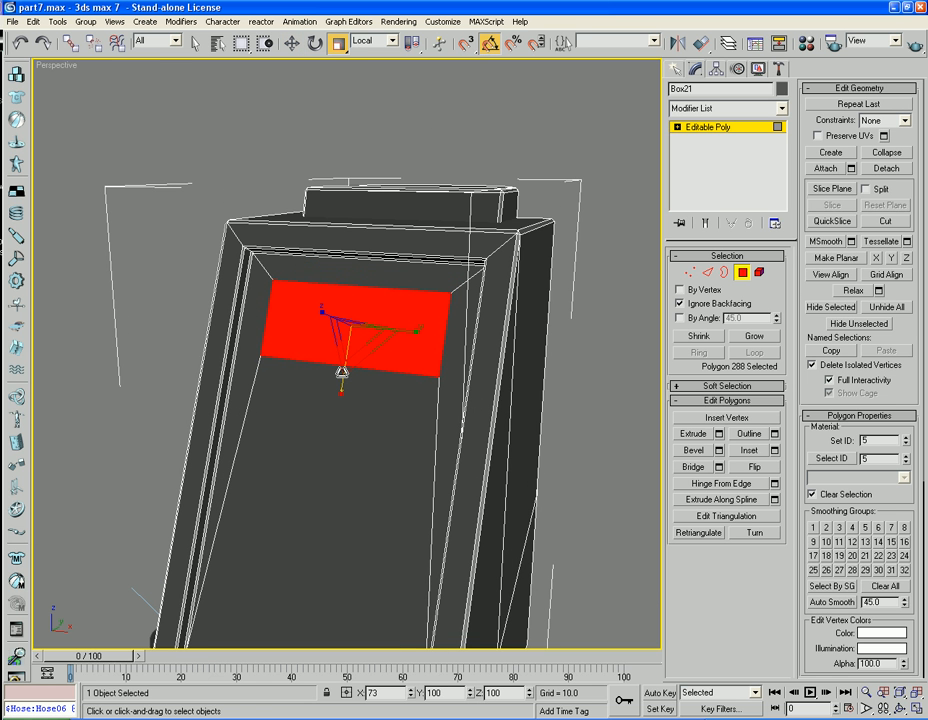
left_click(291, 43)
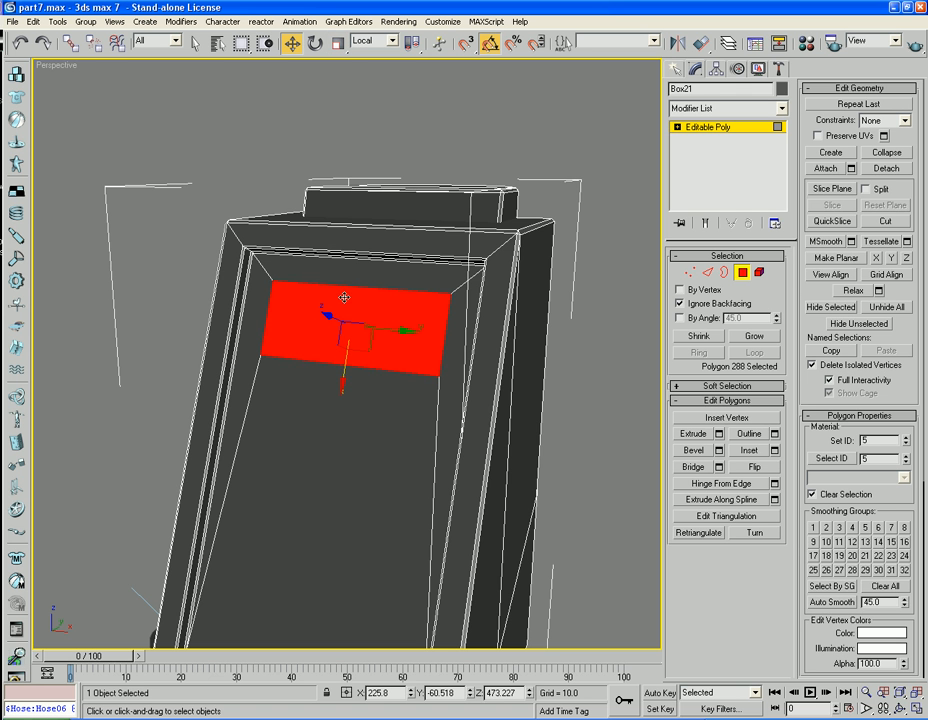
left_click_drag(345, 372, 345, 358)
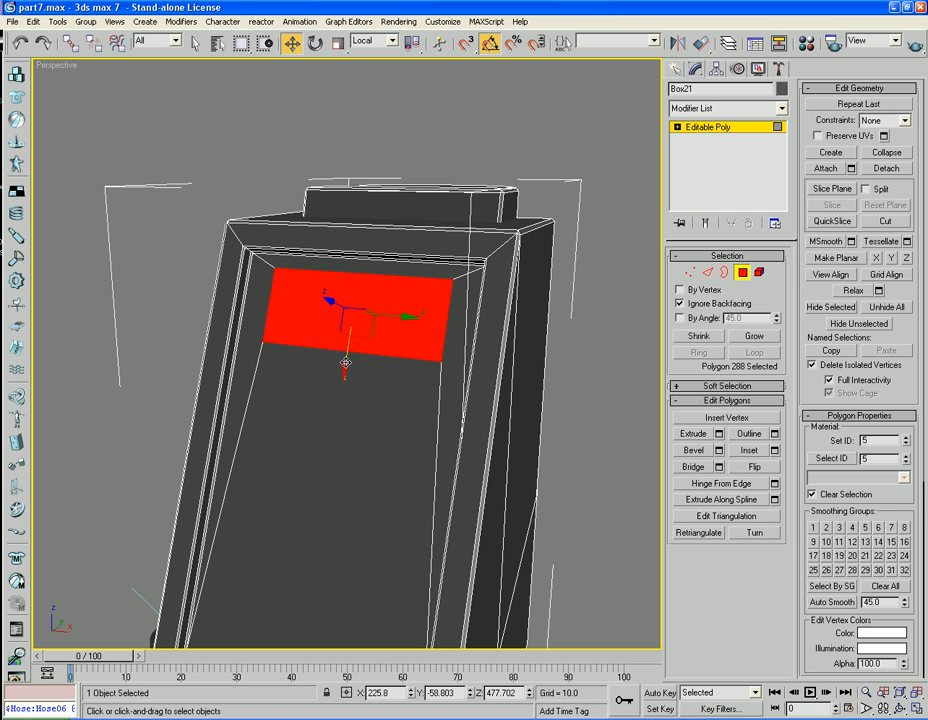
Bevel the small upper face repeatedly into a stepped frame with a deep inward slot, and return to the Move tool.
middle_click_drag(397, 390, 376, 415, "alt")
scroll(414, 373, "down", 6)
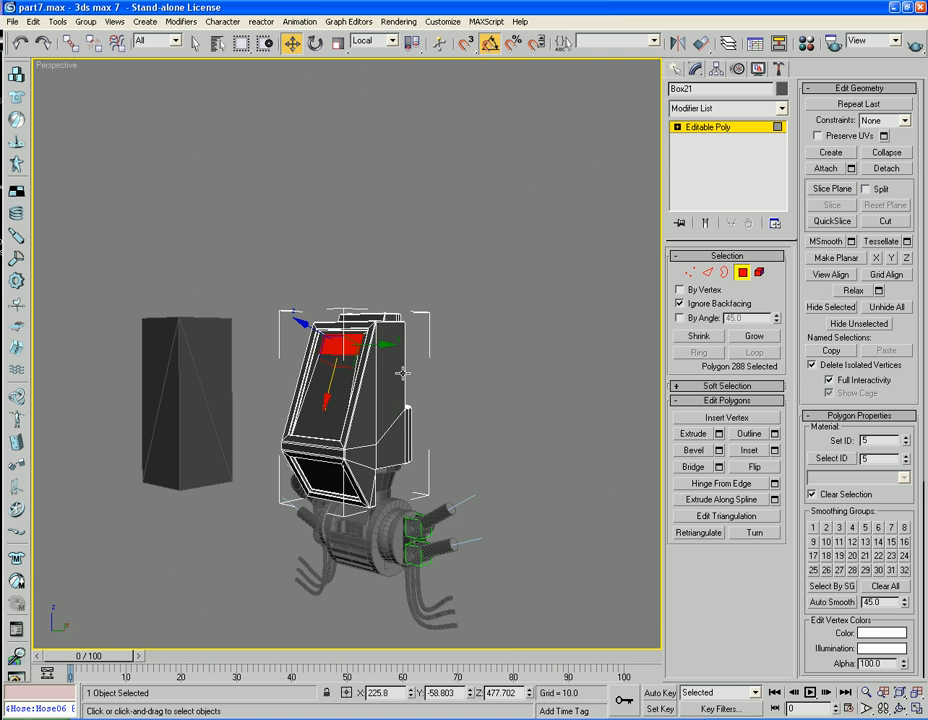
scroll(403, 373, "up", 3)
middle_click_drag(374, 332, 441, 424)
scroll(370, 305, "up", 3)
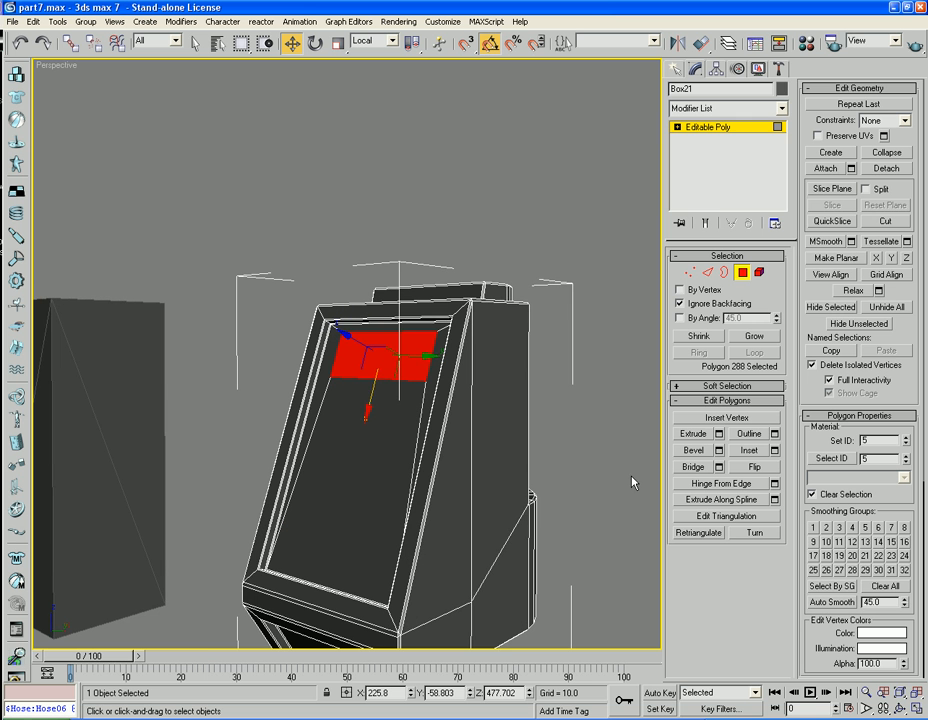
left_click(693, 450)
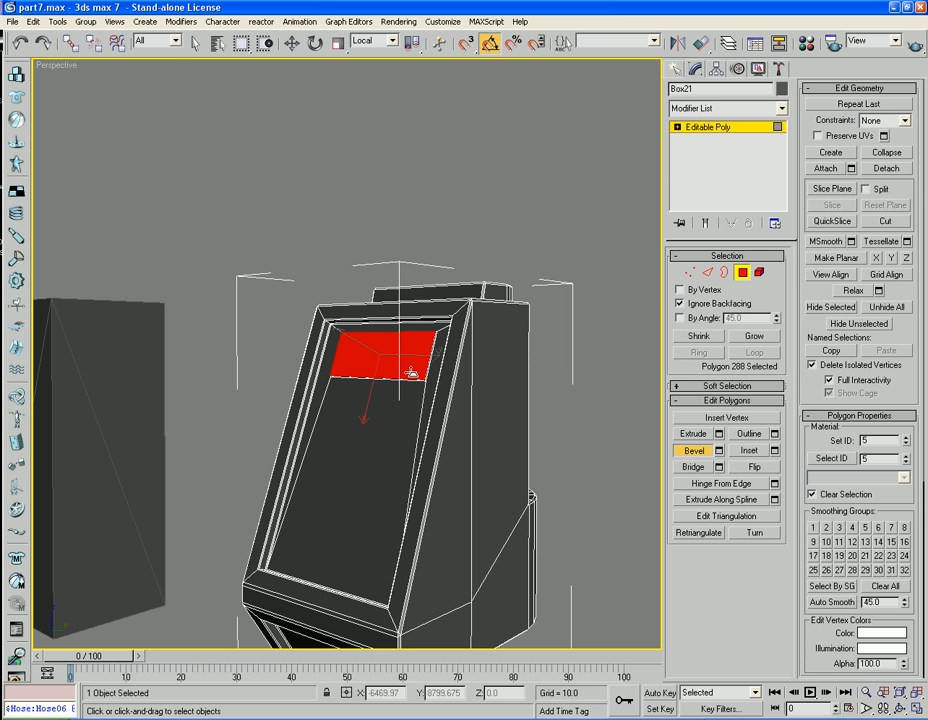
left_click_drag(411, 373, 410, 394)
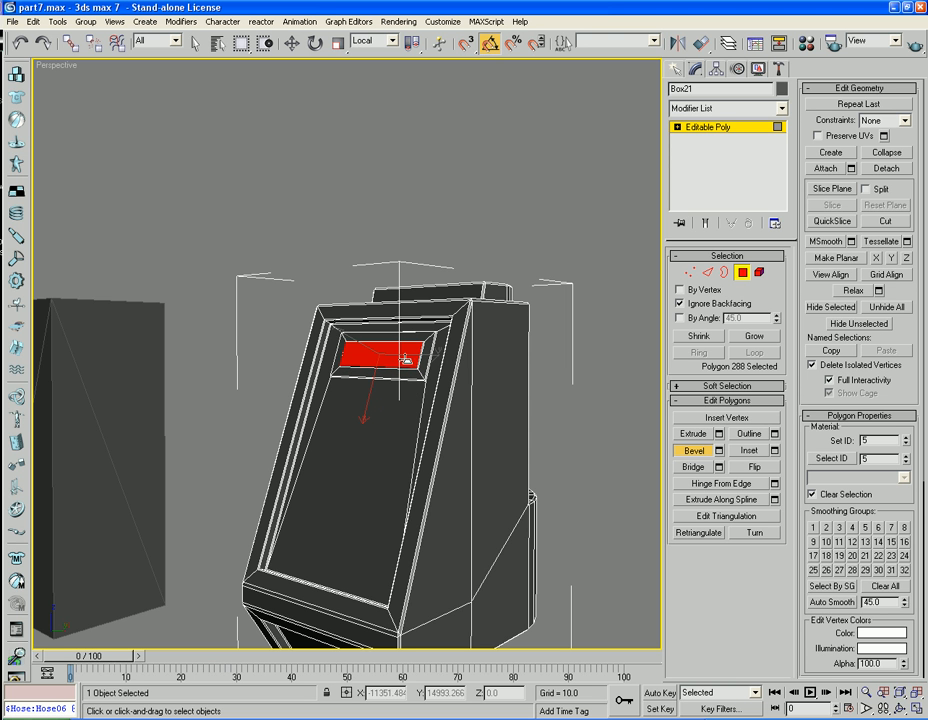
left_click_drag(400, 363, 400, 358)
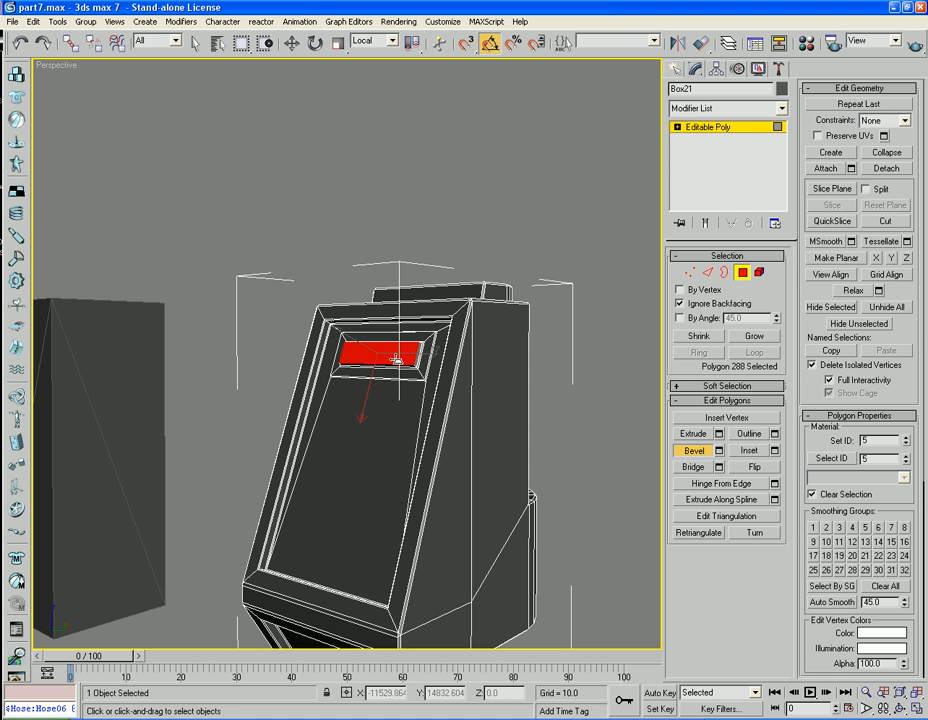
mouse_move(396, 358)
left_mouse_down()
mouse_move(397, 369)
mouse_move(388, 360)
left_mouse_up()
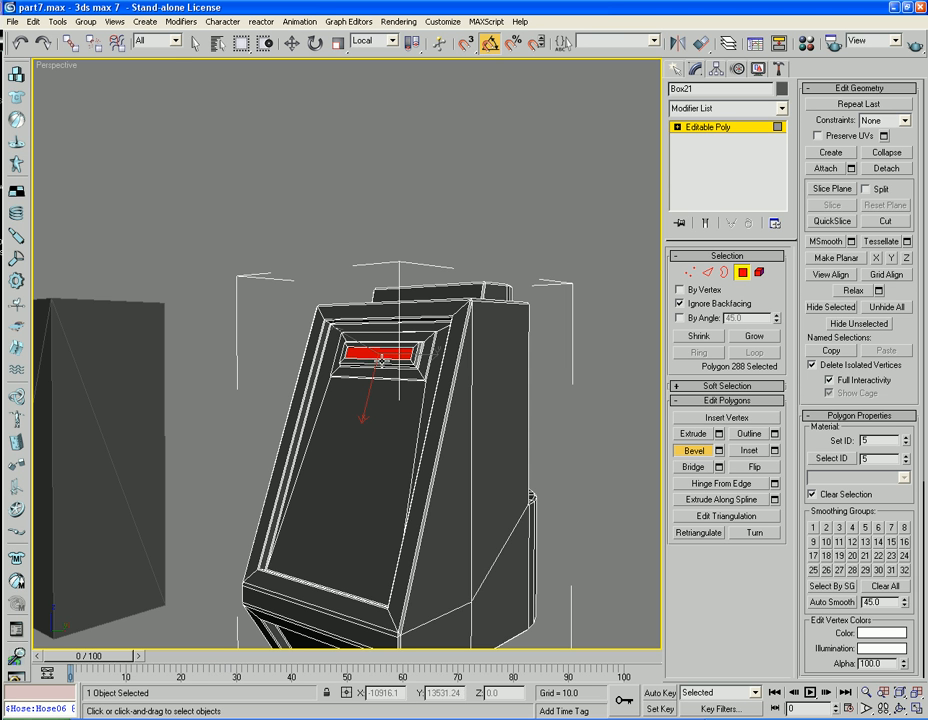
left_click_drag(381, 355, 397, 411)
key("w")
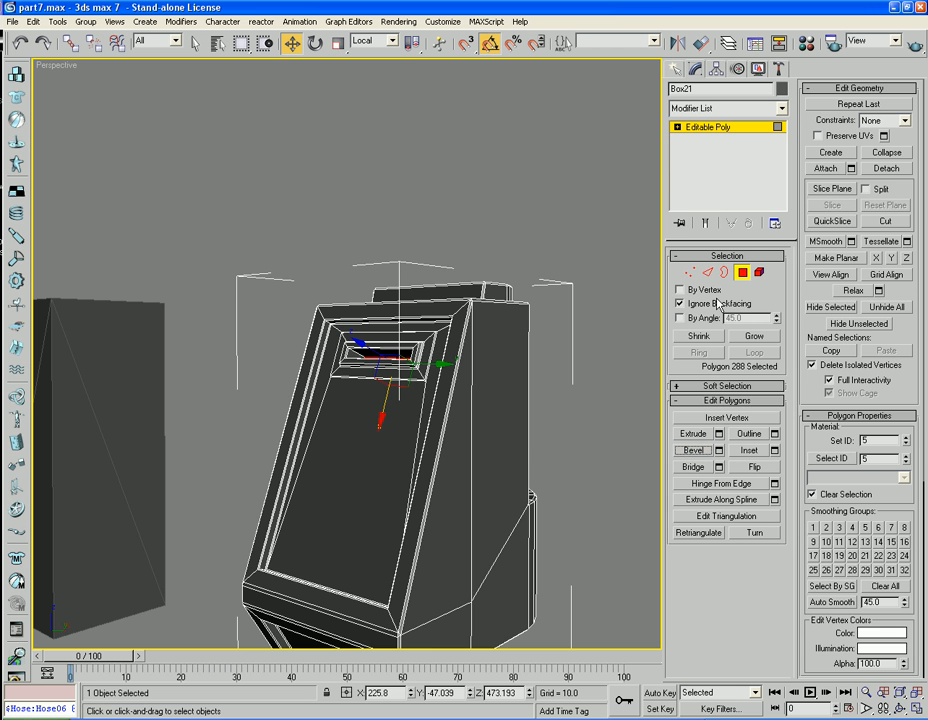
Leave polygon editing, deselect the detailed block and turn off the edged-faces display.
left_click(742, 273)
left_click(570, 209)
key("F4")
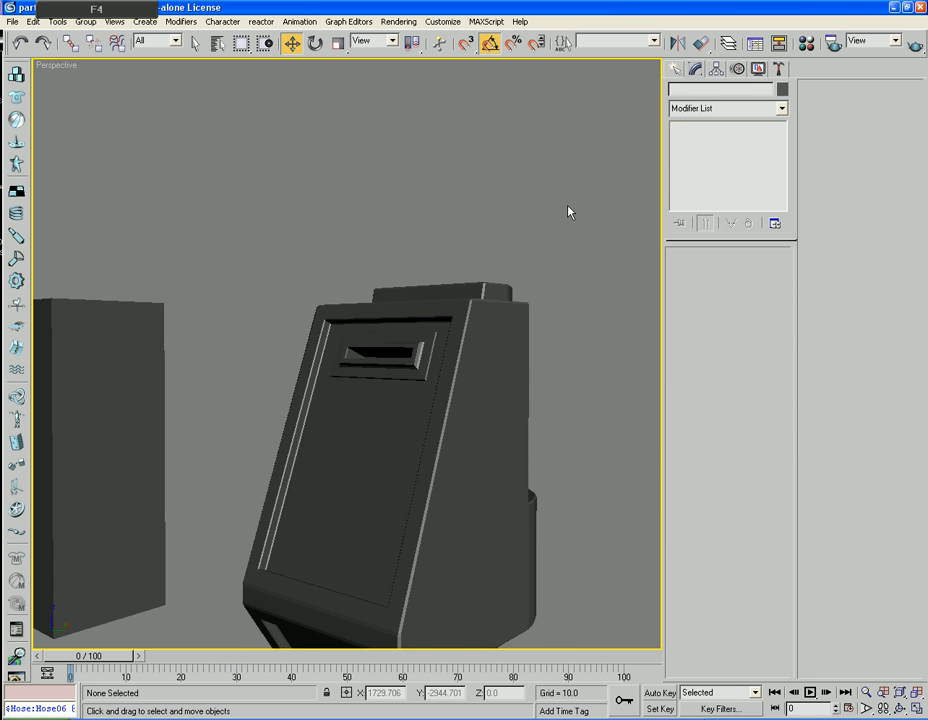
scroll(568, 211, "down", 5)
middle_click_drag(497, 354, 553, 352, "alt")
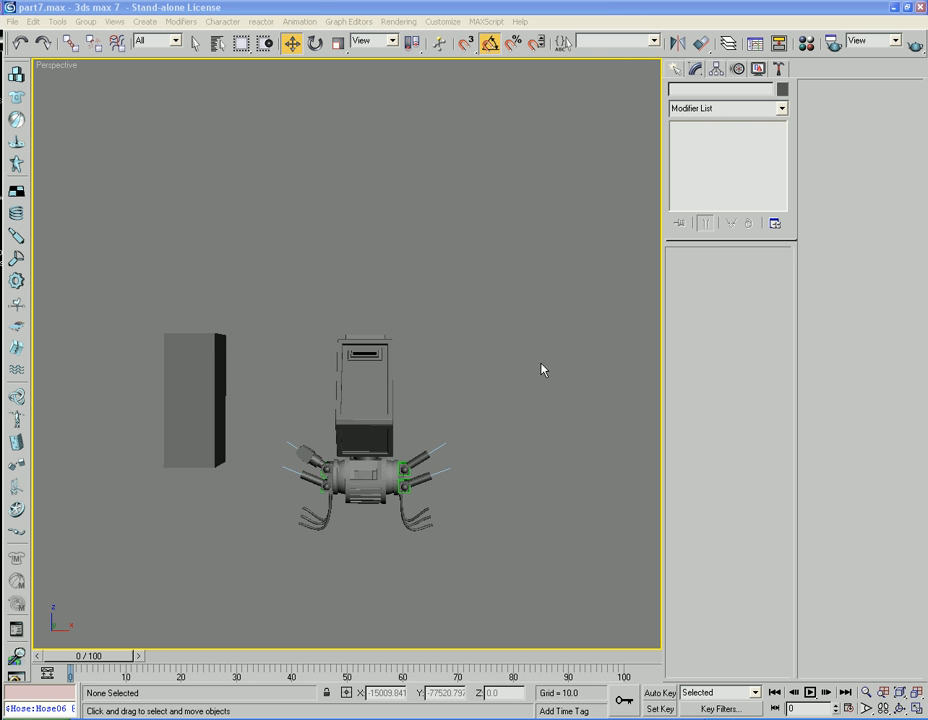
middle_click_drag(541, 370, 518, 372, "alt")
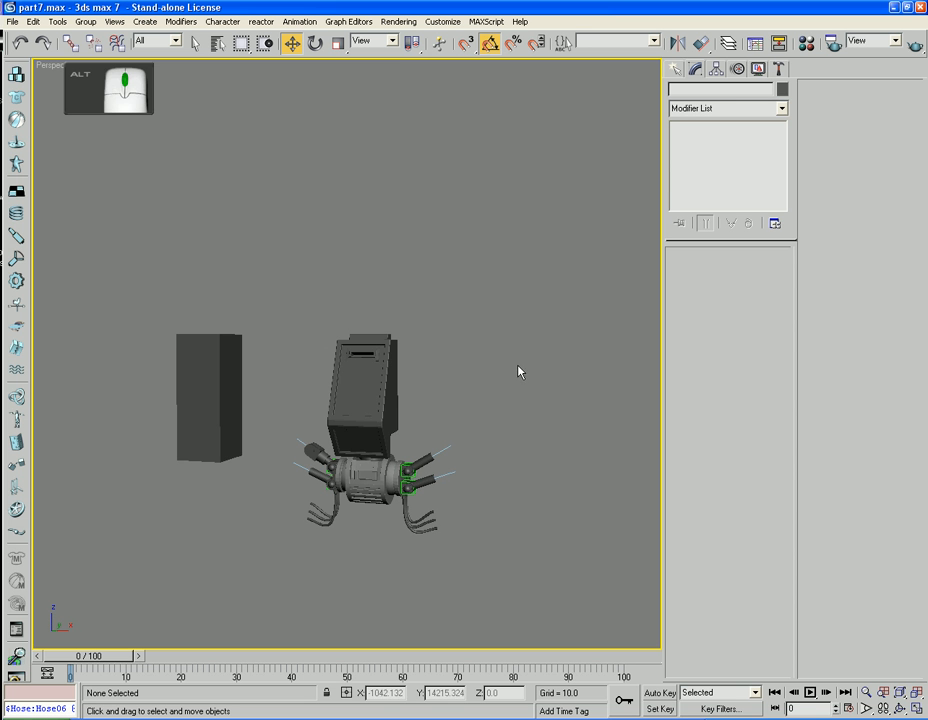
Unhide all the hidden parts so the legs show together with the block and pelvis.
right_click(518, 372)
left_click(538, 322)
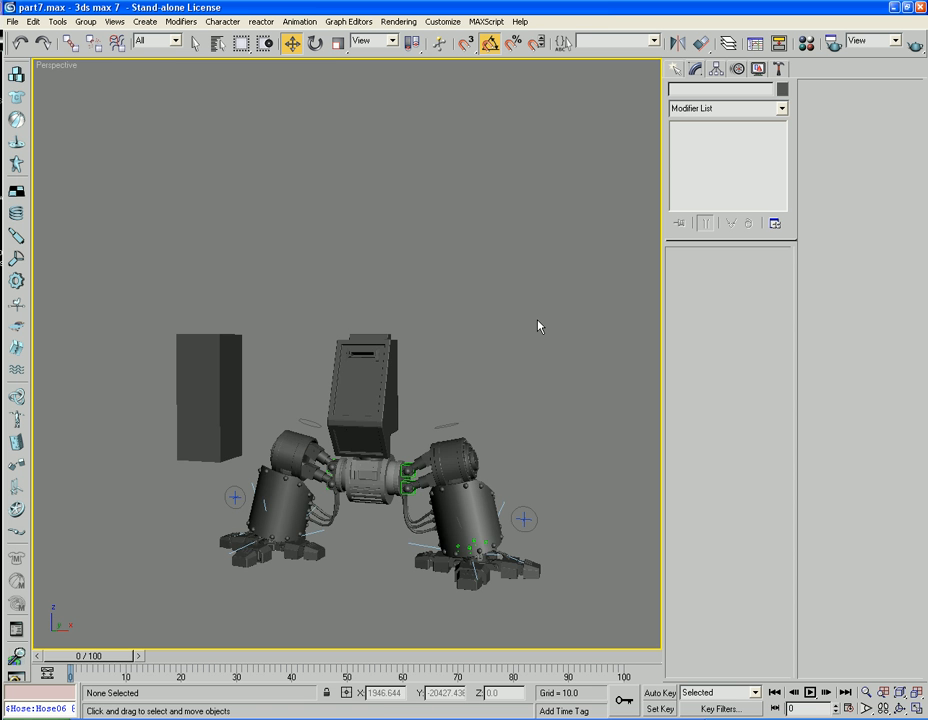
scroll(520, 350, "down", 5)
middle_click_drag(512, 365, 527, 413, "alt")
scroll(557, 371, "up", 4)
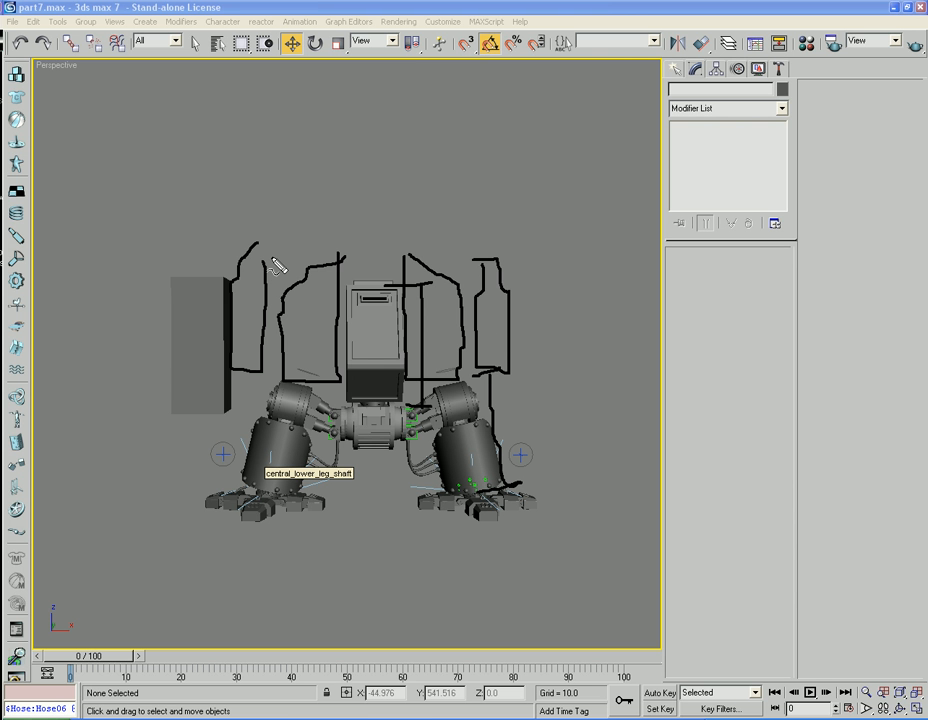
Delete the plain spare box beside the robot and rename the panelled block Cabin.
left_click(195, 310)
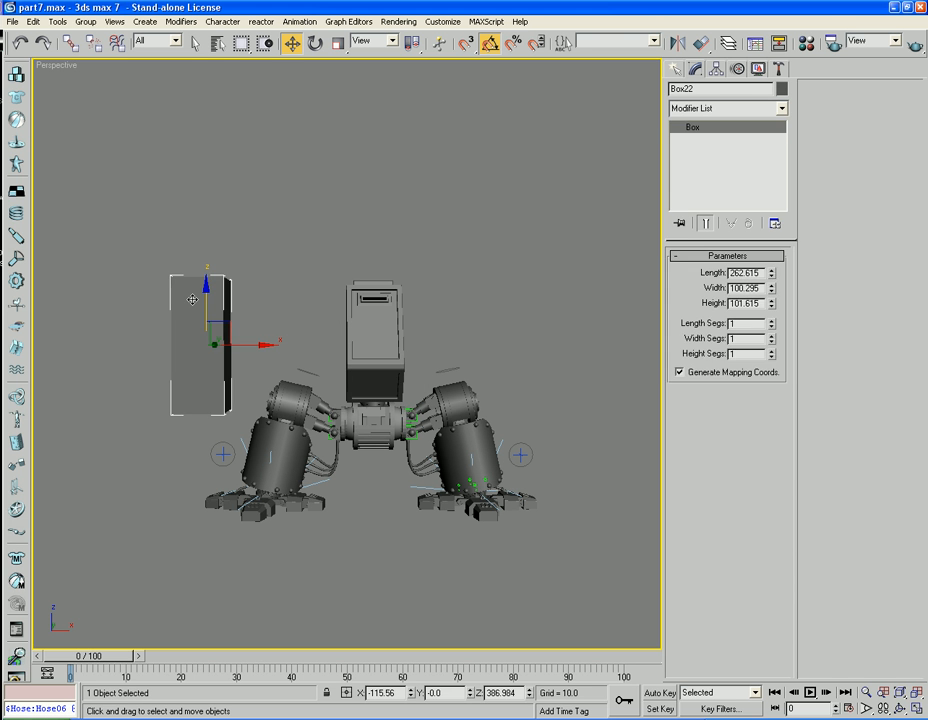
key("Delete")
middle_click_drag(396, 543, 391, 538)
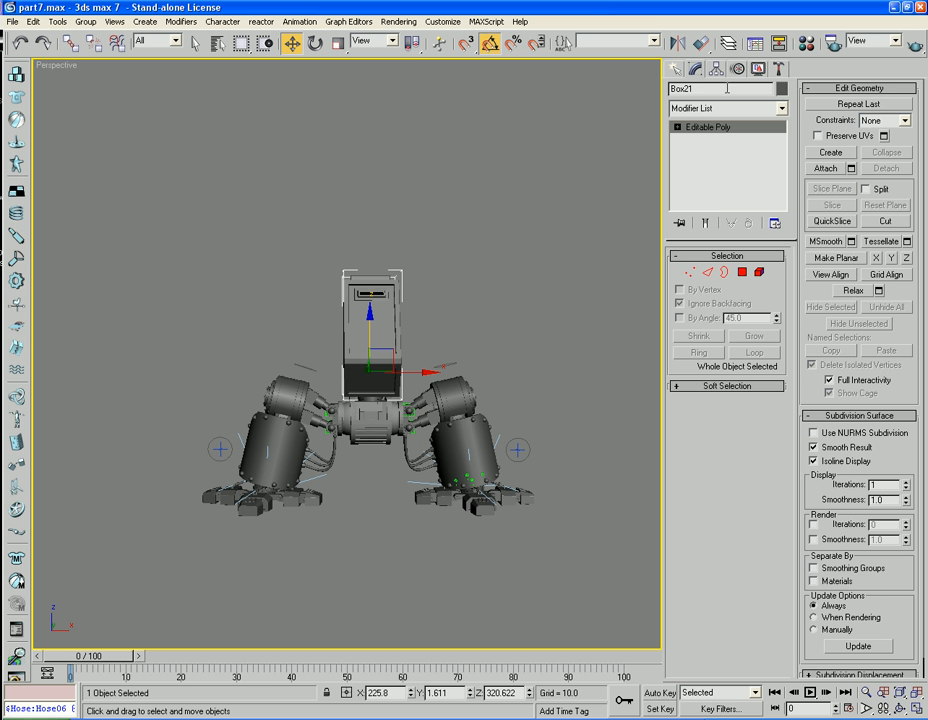
type("Cabin")
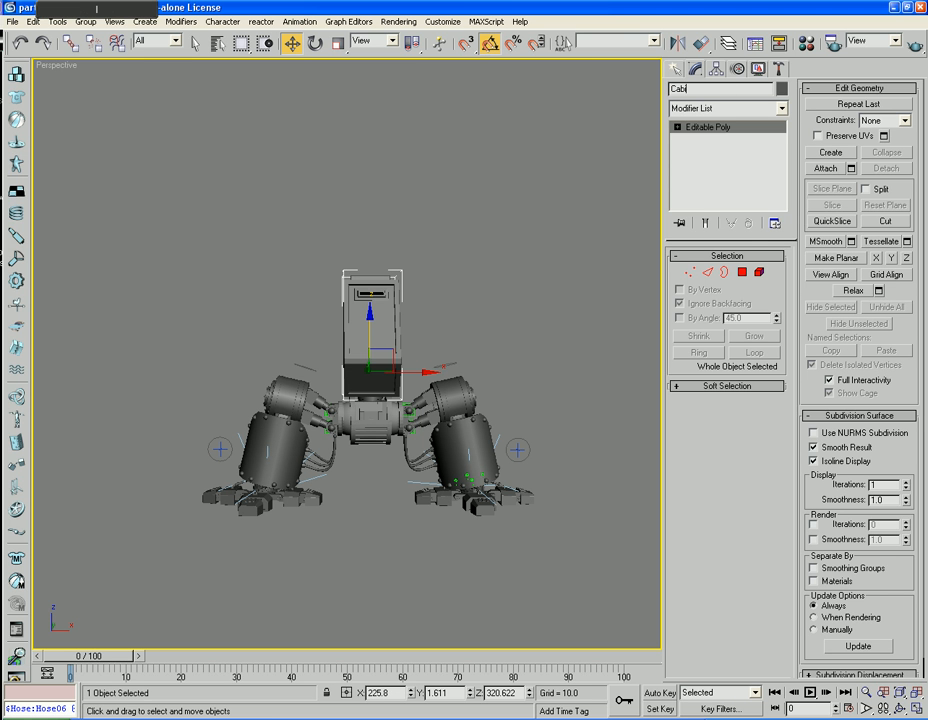
key("Return")
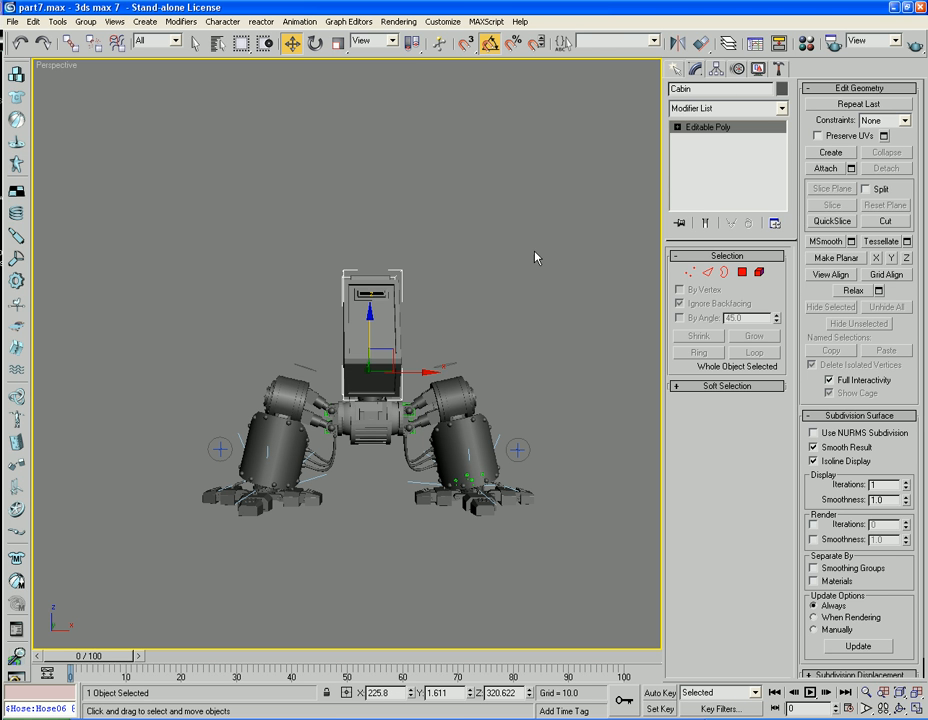
Rename the short cylinder seated on top of the pelvis as Pelvis_Mount.
middle_click_drag(513, 248, 310, 272, "alt")
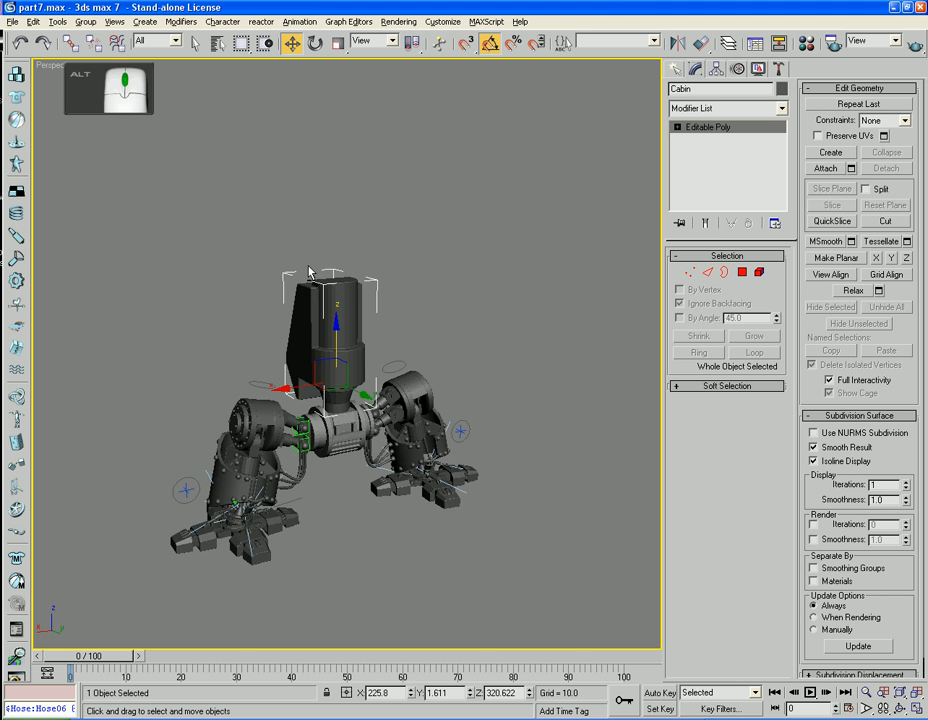
scroll(354, 387, "up", 4)
middle_click_drag(354, 387, 350, 252)
scroll(352, 357, "up", 4)
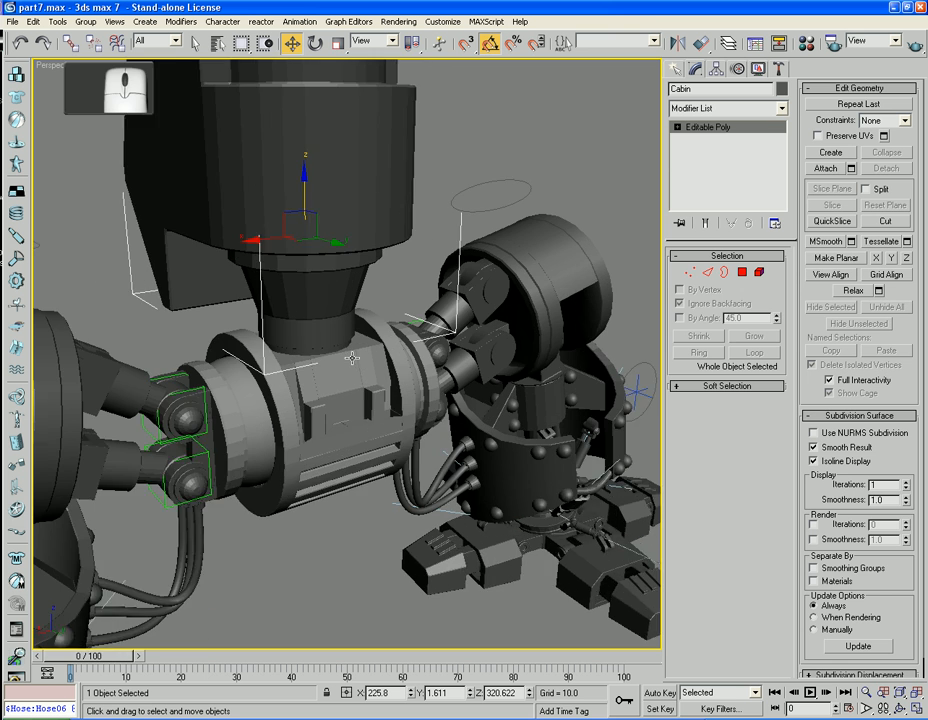
middle_click_drag(352, 357, 357, 360, "alt")
left_click(561, 163)
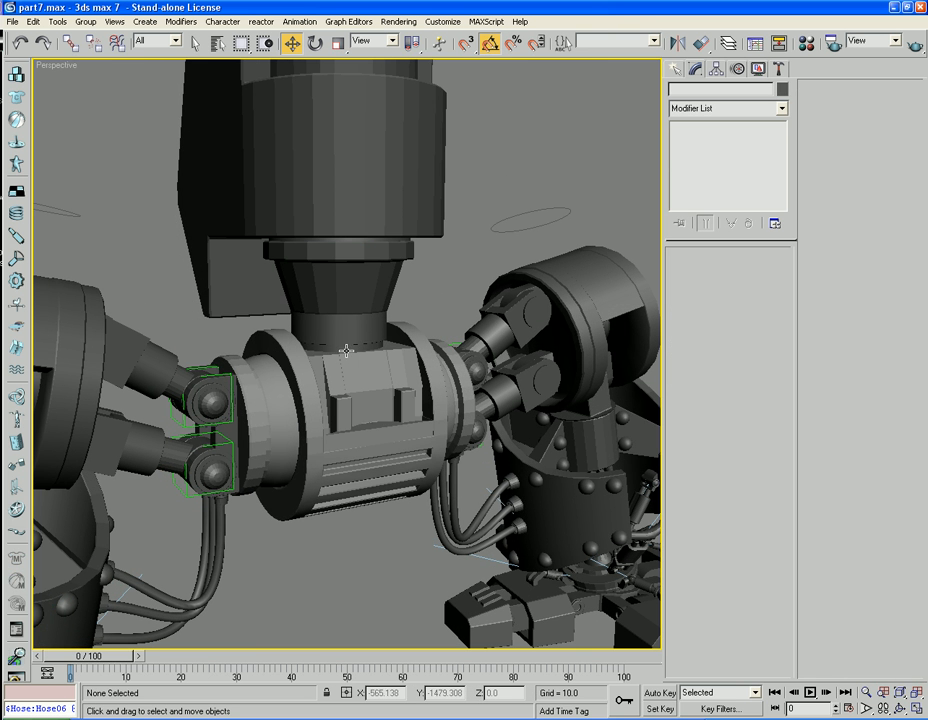
left_click(354, 348)
double_click(717, 90)
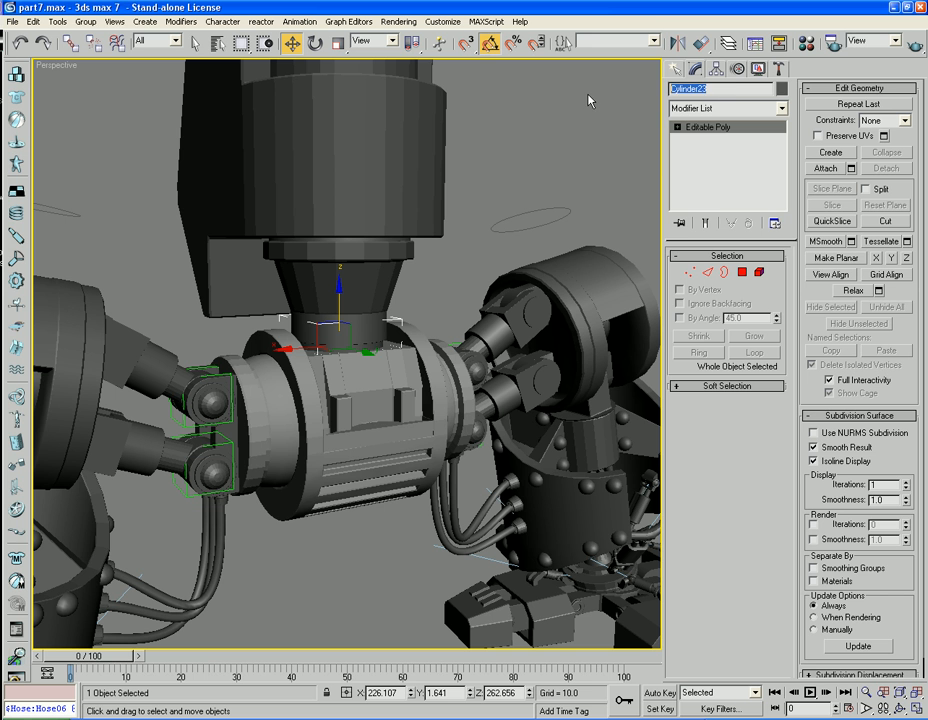
type("Pelvis_")
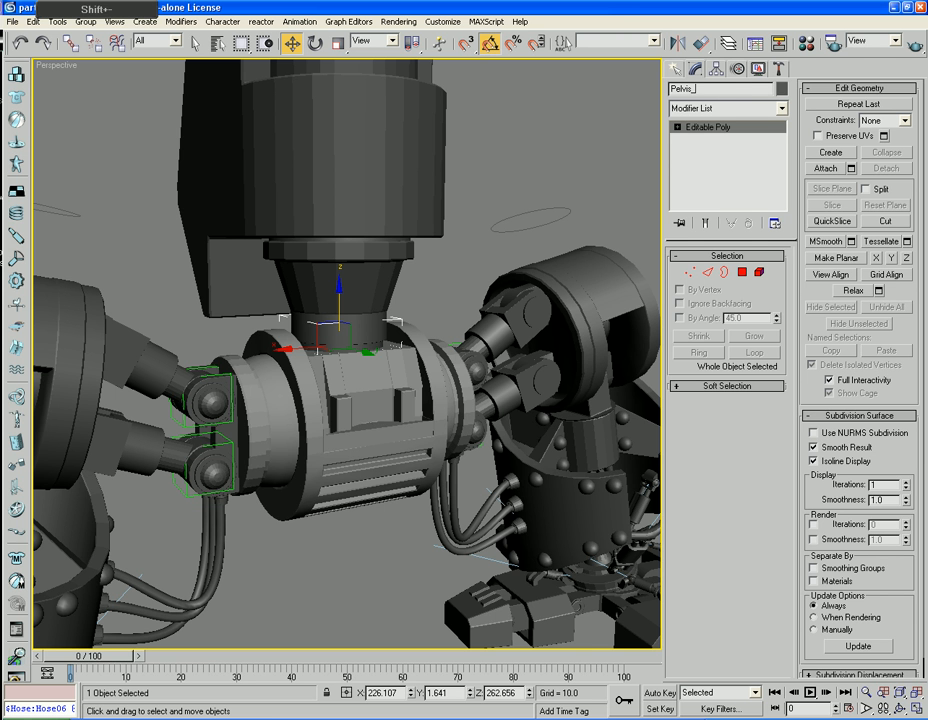
type("Mount")
key("Return")
Rename the flared conical piece beneath the cabin's rear cylinder as Hip_Mount and clear the selection.
left_click(390, 243)
left_click(733, 89)
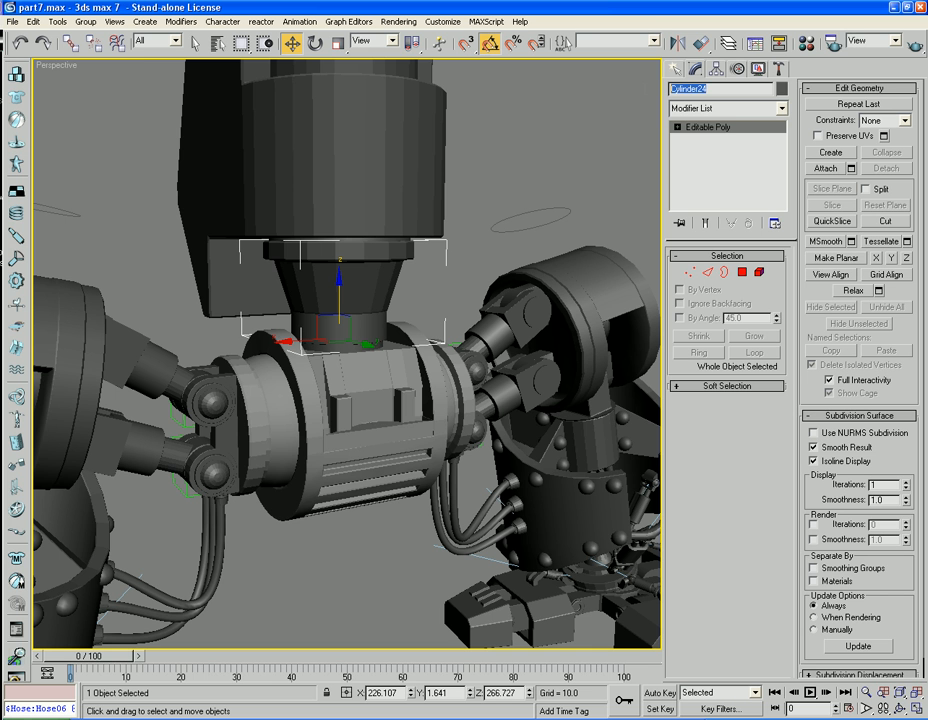
type("Hip_Mount")
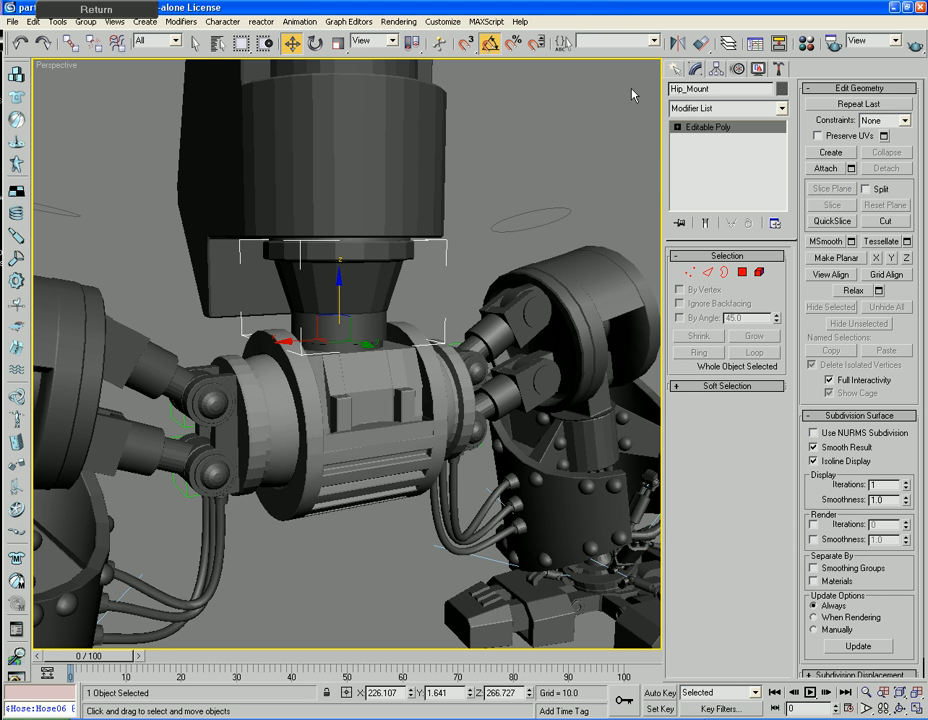
left_click(371, 182)
left_click(505, 140)
Examine the joint between the cabin and the pelvis from behind and from the front.
key("z")
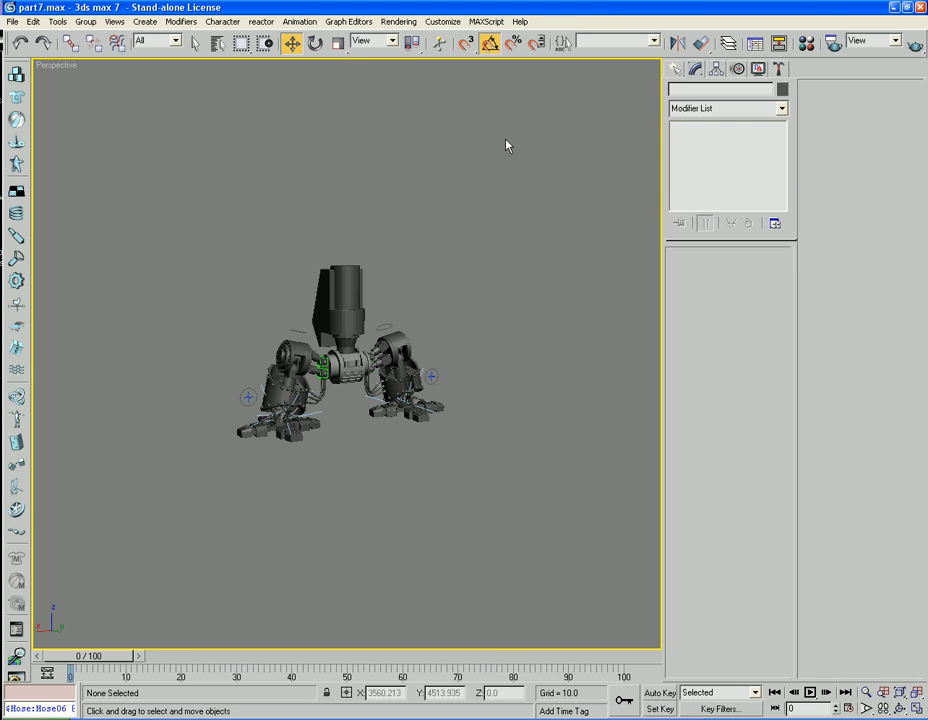
middle_click_drag(382, 246, 394, 315, "alt")
scroll(395, 322, "up", 5)
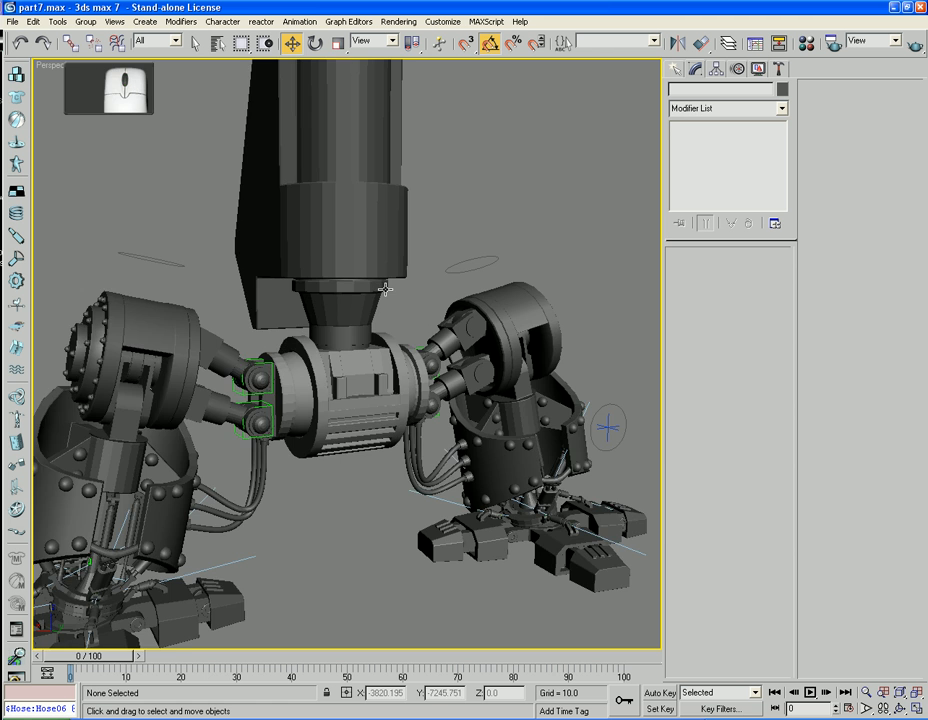
scroll(383, 323, "up", 4)
middle_click_drag(417, 262, 420, 308)
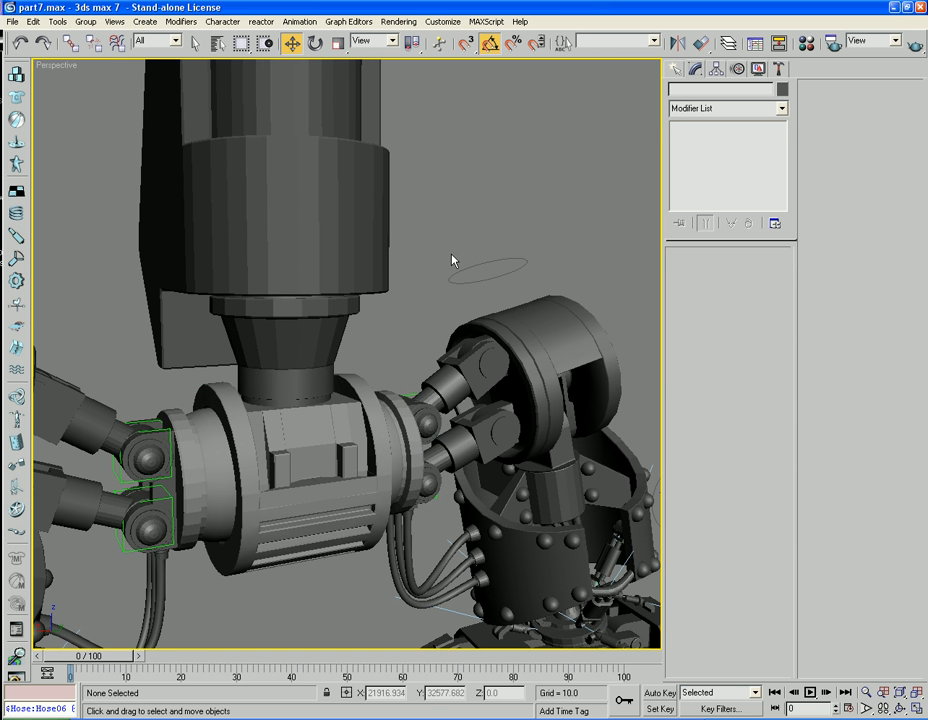
left_click(303, 378)
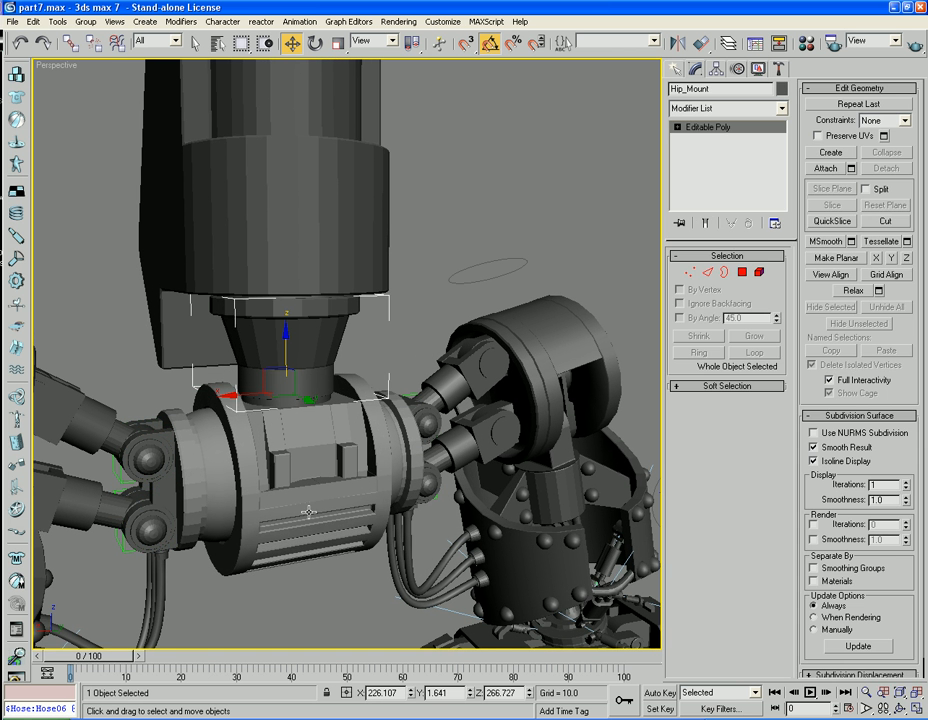
left_click(398, 222)
key("z")
middle_click_drag(398, 222, 489, 227, "alt")
scroll(505, 216, "up", 3)
scroll(505, 216, "up", 3)
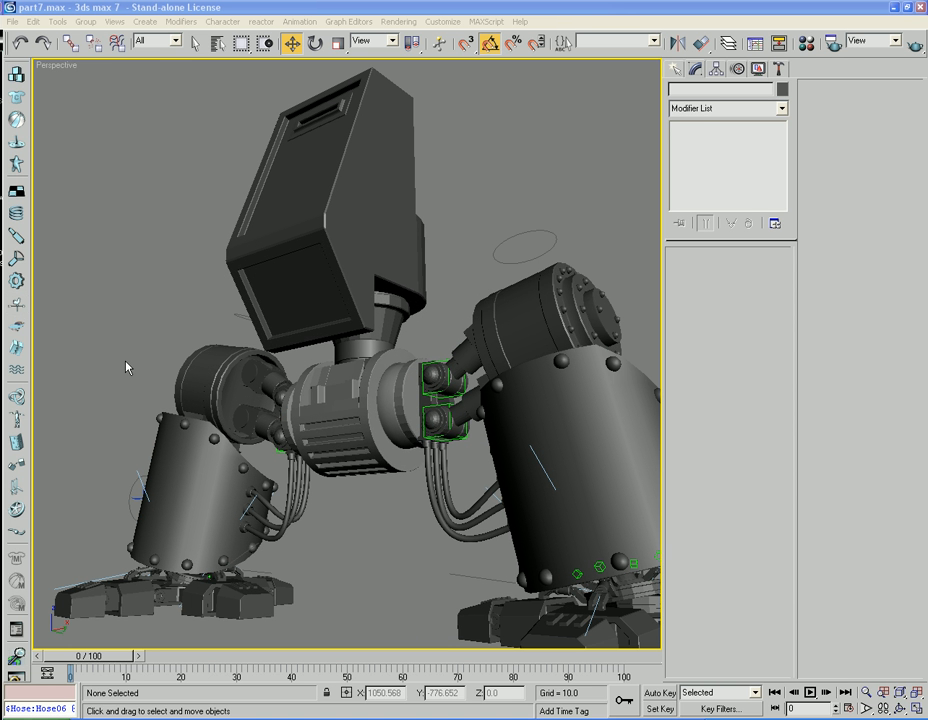
Create an AutoGrid box about 35.6 long, 16.3 wide and 7.5 high across the lower edge of the cabin's lower front panel.
mouse_move(266, 287)
middle_mouse_down("alt")
mouse_move(222, 290)
mouse_move(278, 288)
middle_mouse_up("alt")
scroll(447, 341, "up", 3)
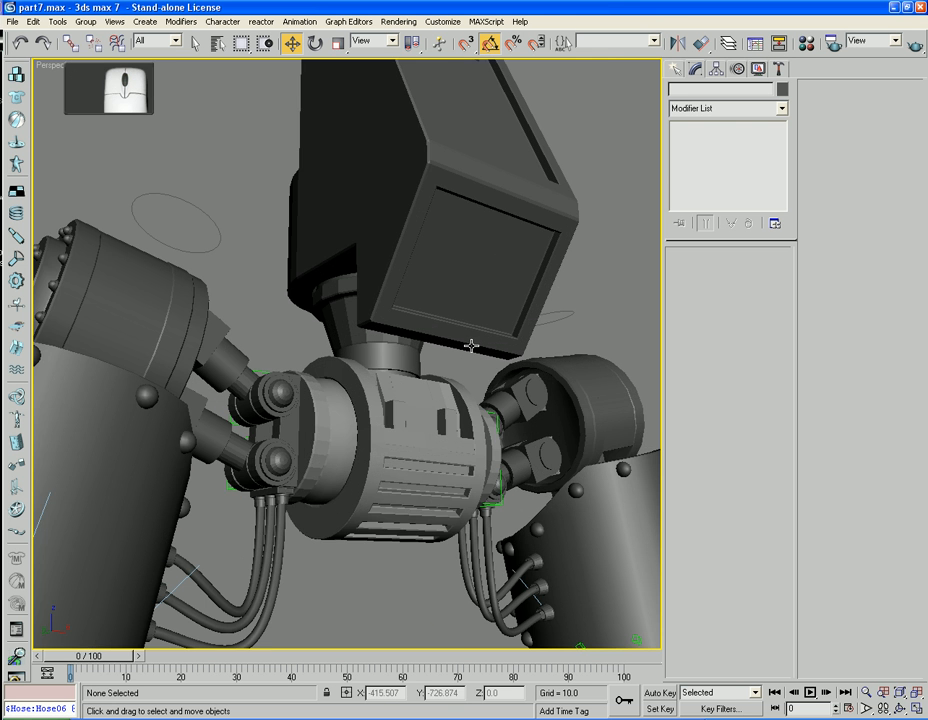
mouse_move(472, 346)
middle_mouse_down("alt")
mouse_move(437, 369)
mouse_move(469, 361)
middle_mouse_up("alt")
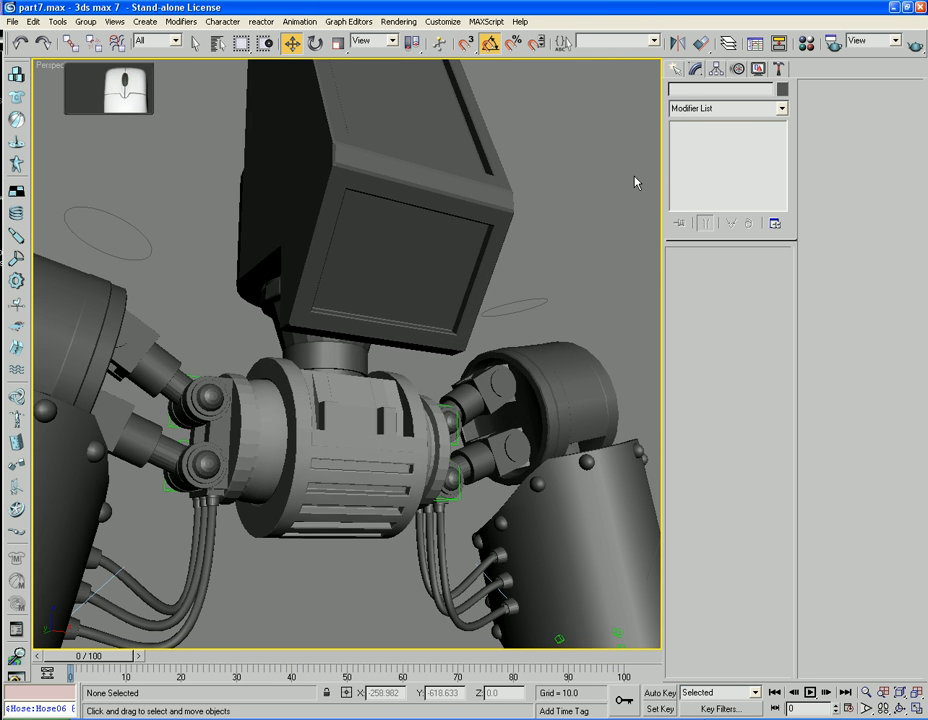
left_click(677, 68)
left_click(700, 161)
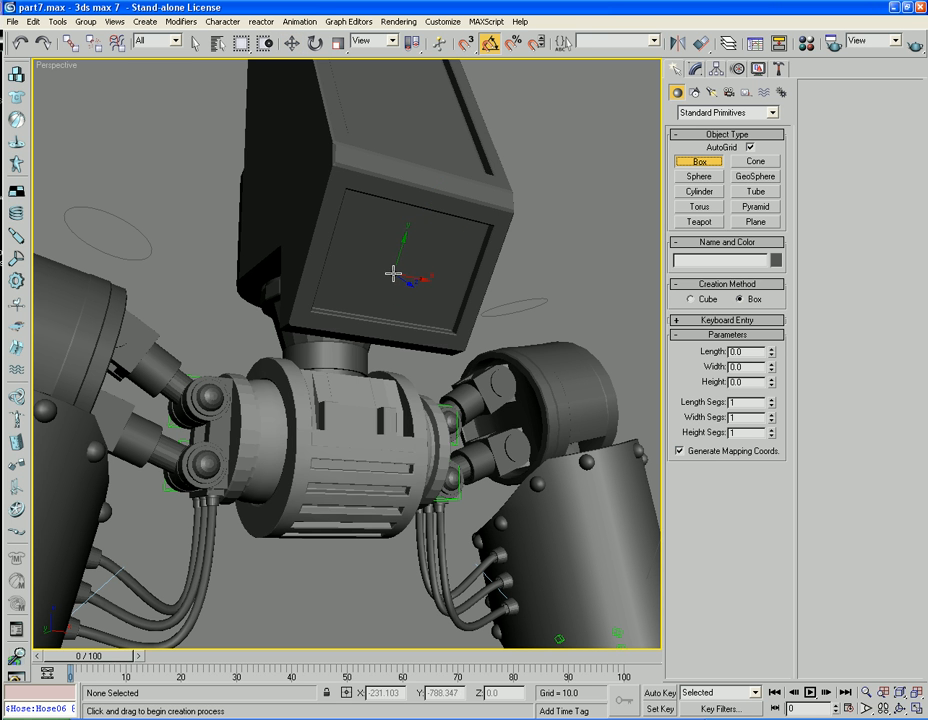
left_click_drag(393, 274, 399, 340)
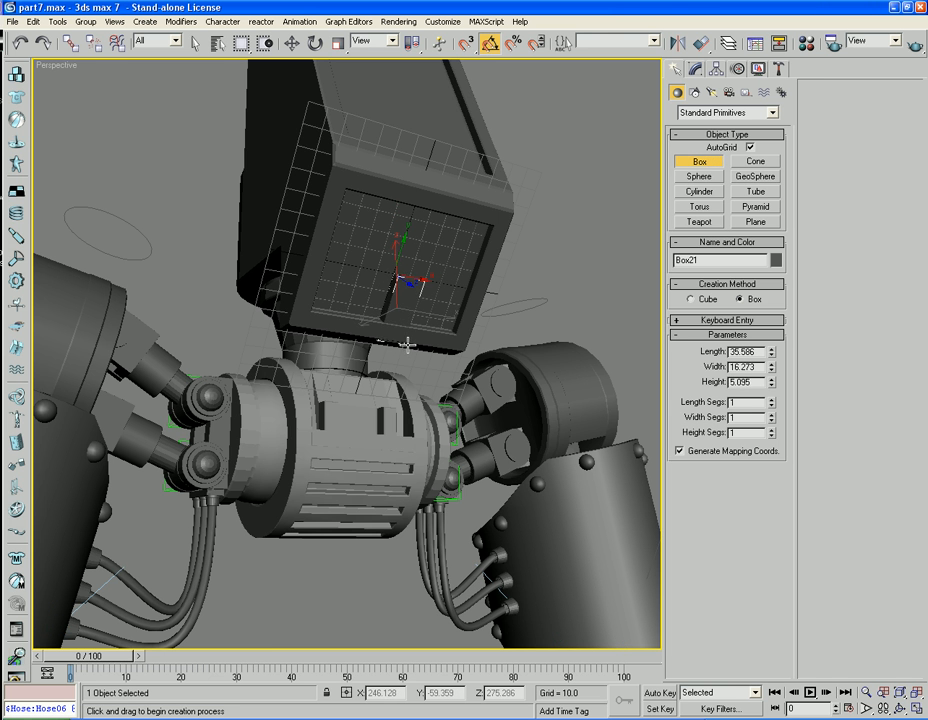
left_click(410, 342)
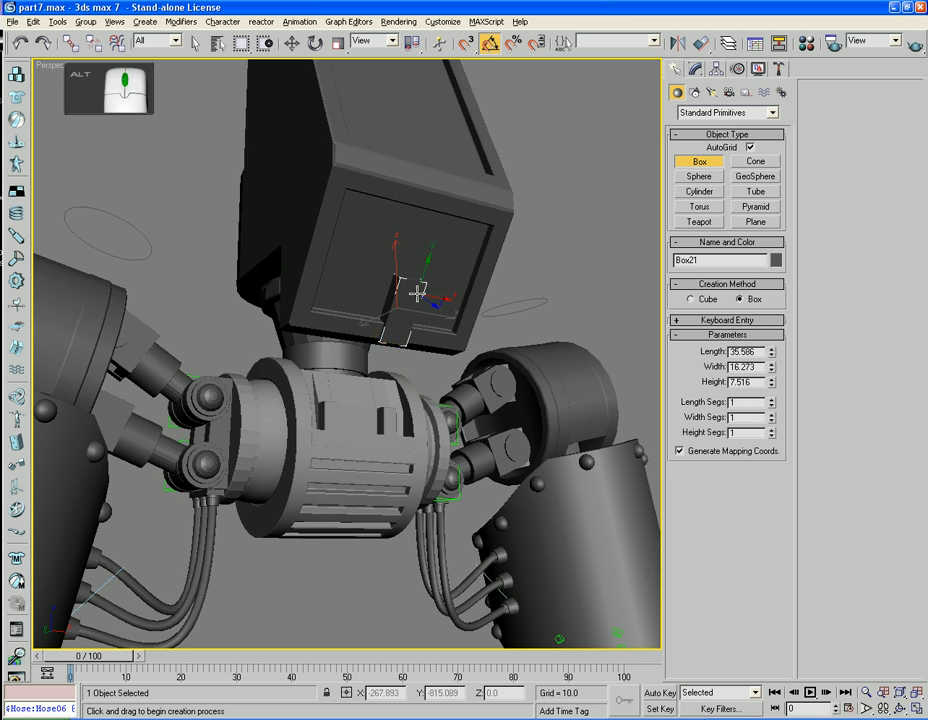
Switch to the Front view with edged faces and centre the small box on the cabin along the X axis.
middle_click_drag(416, 290, 381, 307, "alt")
key("f")
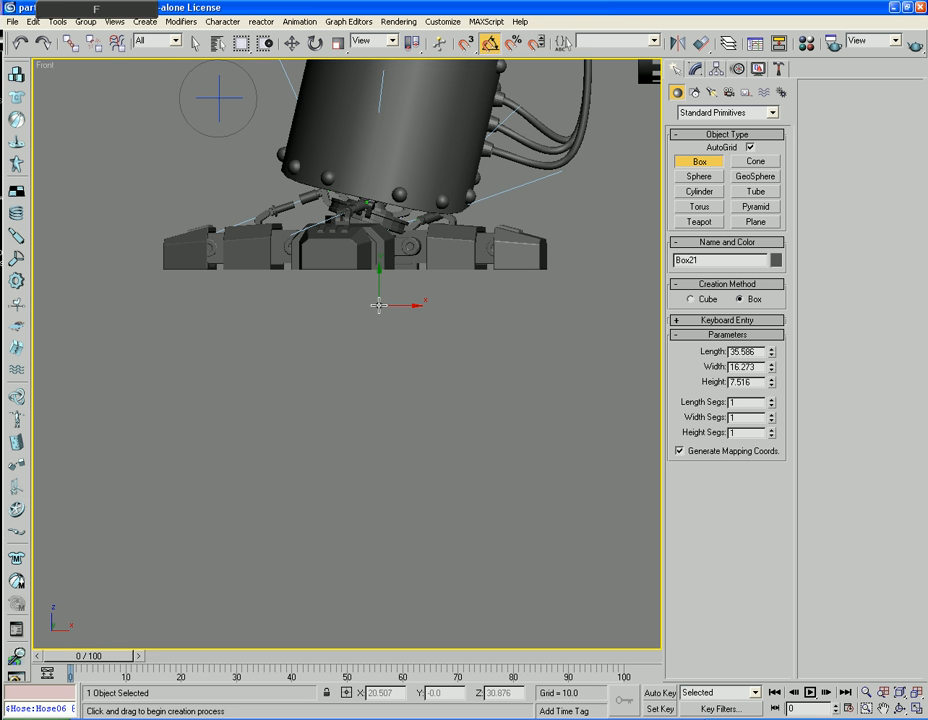
key("z")
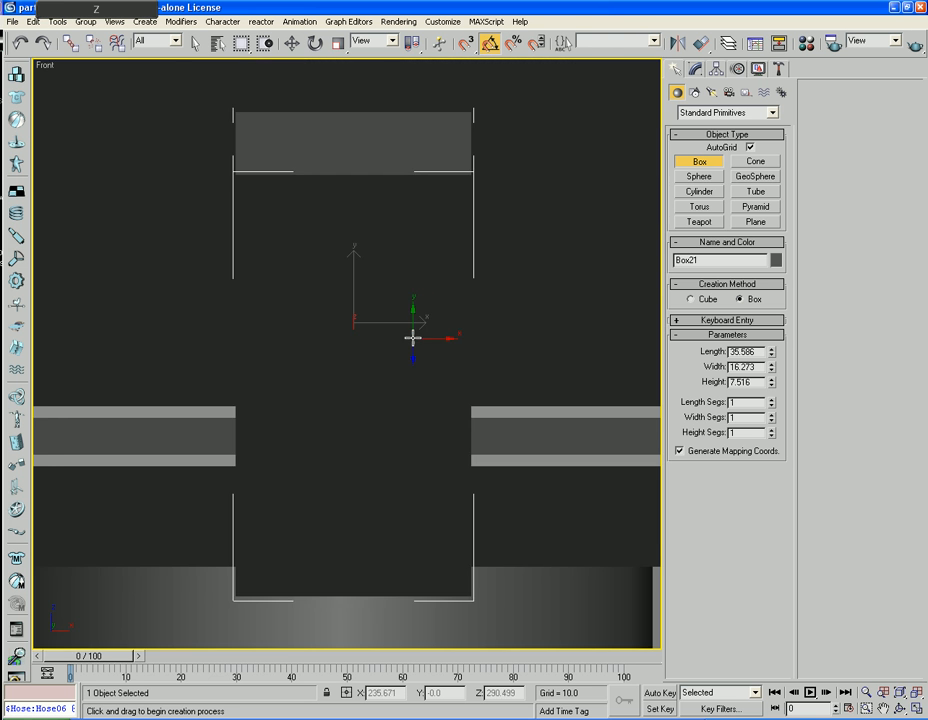
key("shift+z")
key("w")
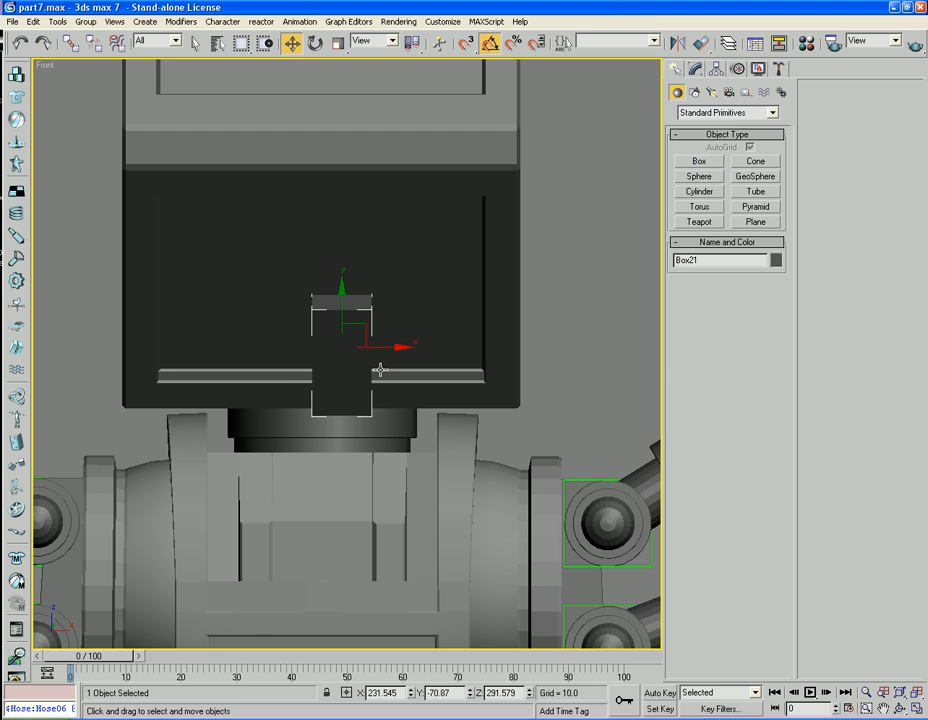
key("F4")
left_click_drag(396, 347, 376, 348)
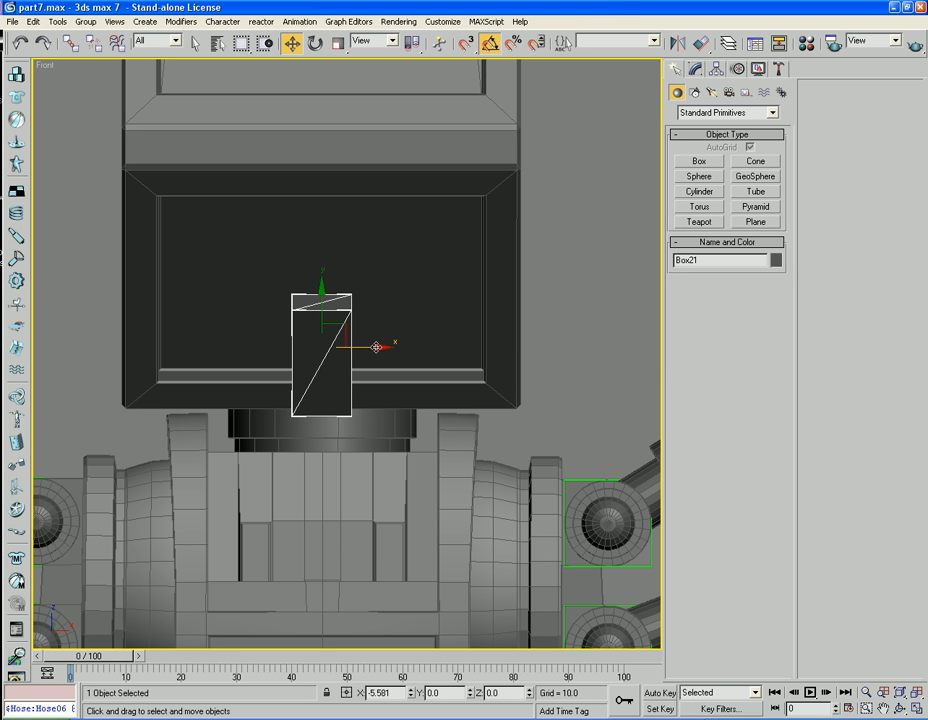
Cancel the trial copy of the small box and convert the original to Editable Poly.
left_click_drag(376, 347, 284, 349, "shift")
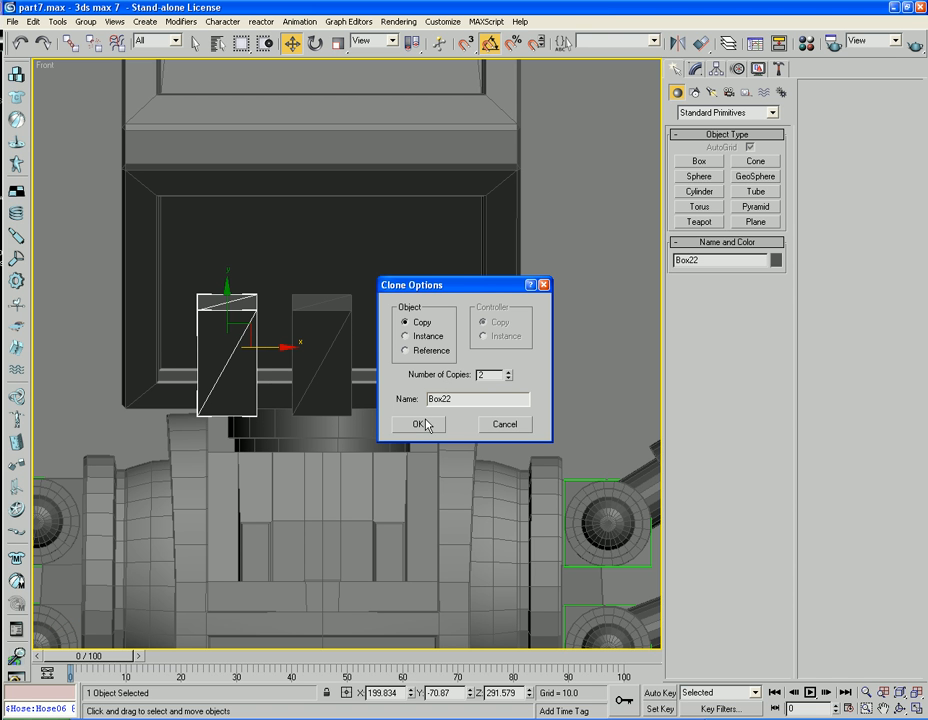
left_click(503, 425)
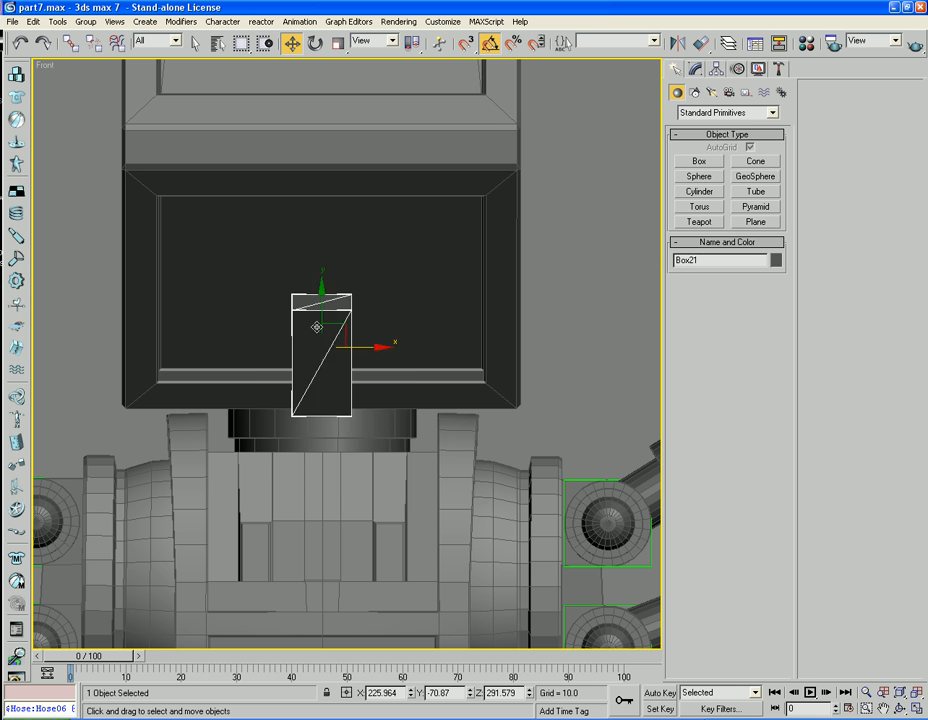
right_click(315, 327)
mouse_move(352, 385)
left_click(466, 399)
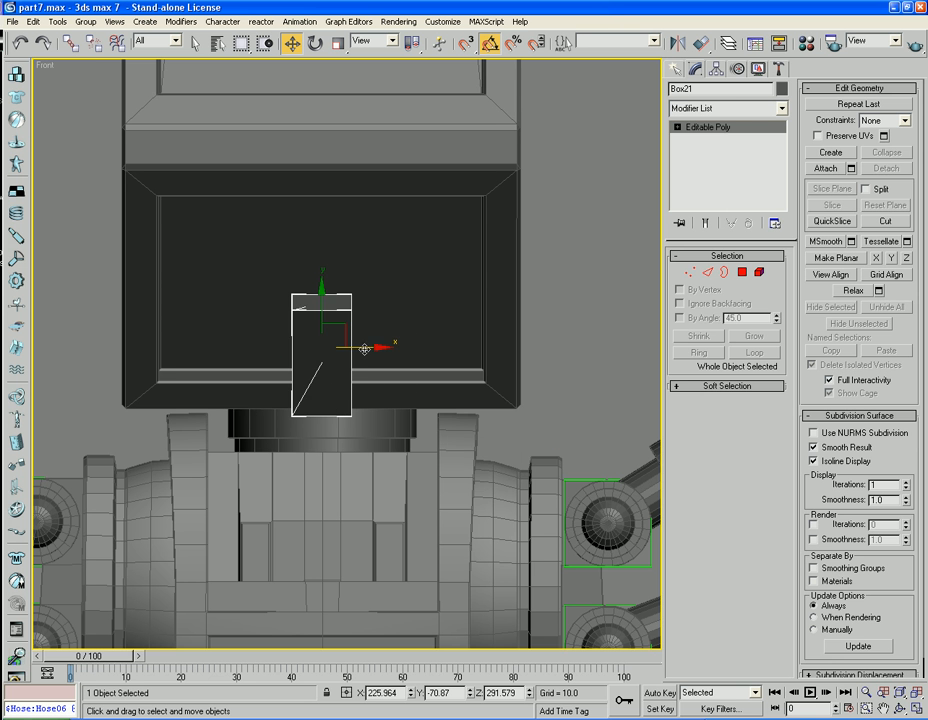
Clone the small box as two evenly spaced instances along X towards the cabin's left edge.
mouse_move(365, 348)
left_mouse_down("shift")
mouse_move(267, 348)
mouse_move(275, 353)
left_mouse_up("shift")
left_click(425, 336)
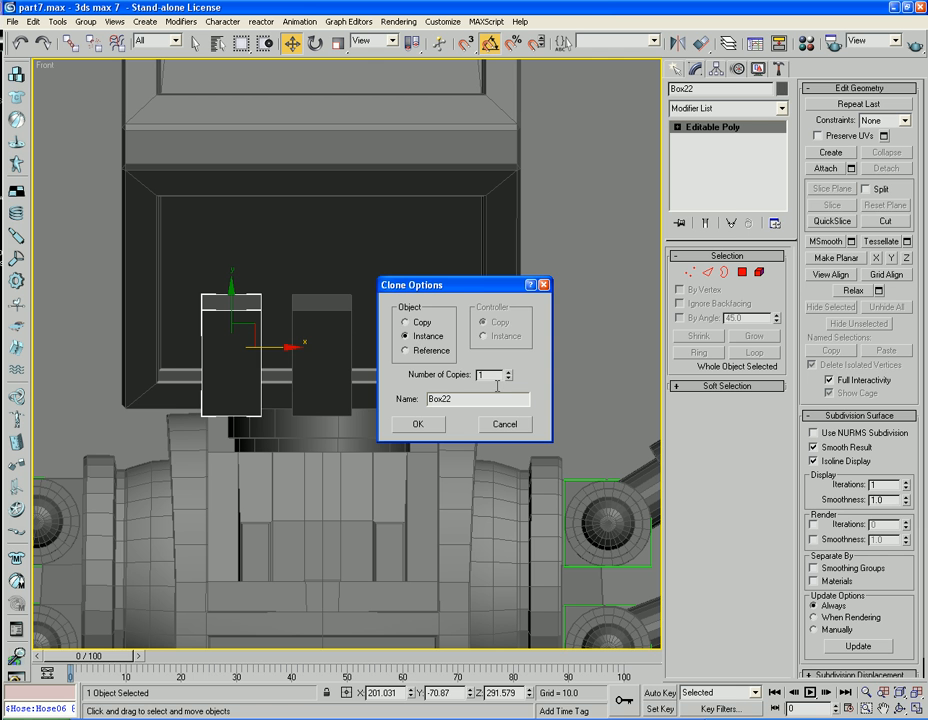
left_click(417, 424)
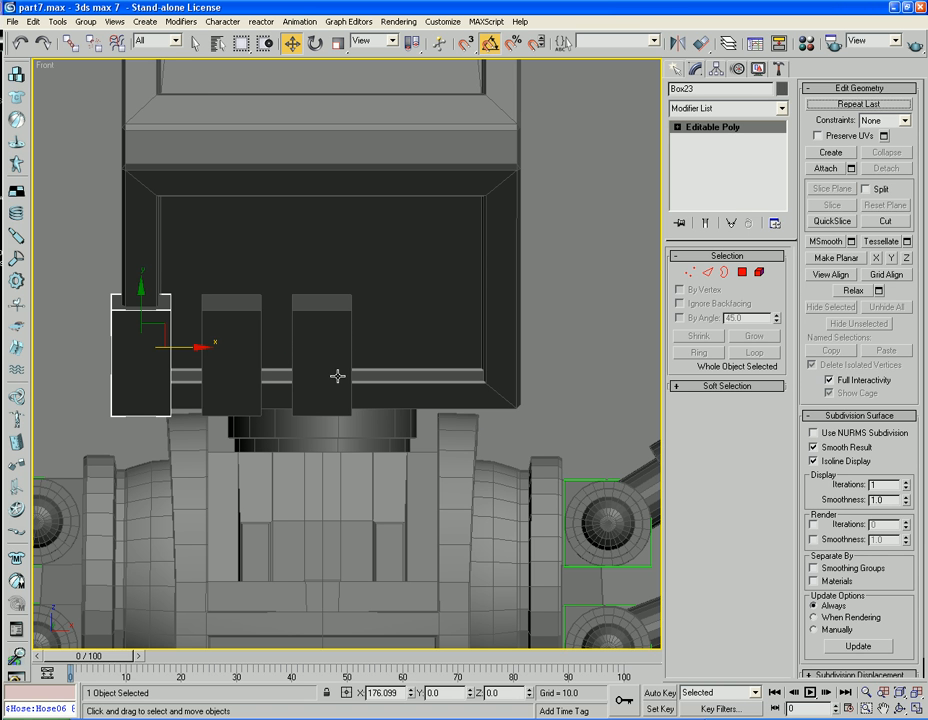
Select all three small boxes and move them together along X until the row is centred on the cabin.
left_click(316, 329, "ctrl")
left_click(231, 340, "ctrl")
left_click_drag(276, 378, 366, 382)
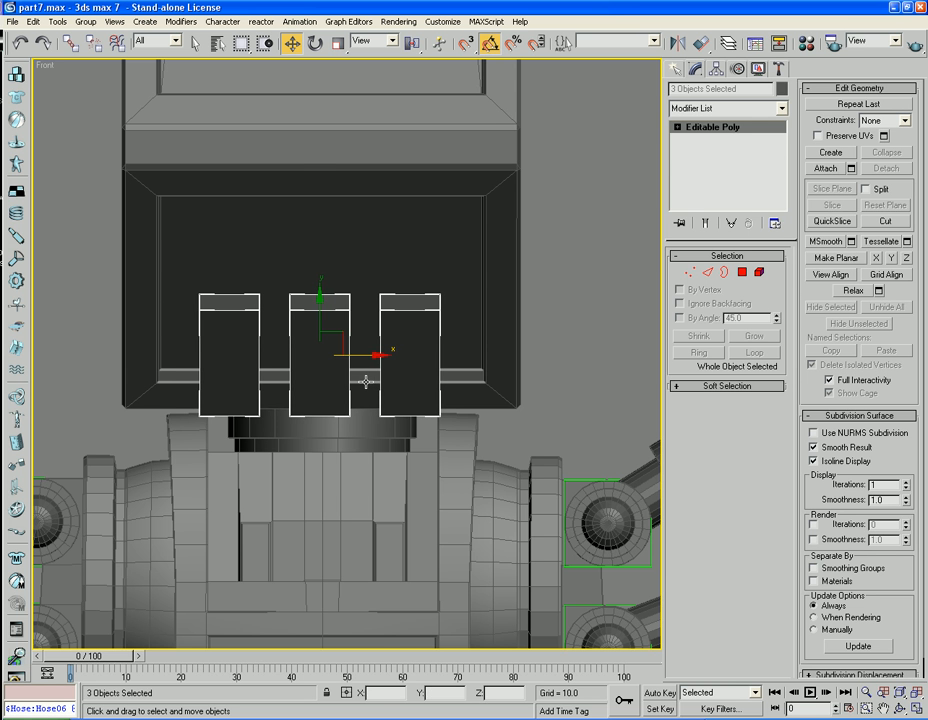
Delete the hidden back polygon of the three instanced boxes in Perspective view by growing and inverting the front polygon selection.
key("p")
middle_click_drag(445, 362, 379, 370, "alt")
scroll(379, 370, "up", 5)
scroll(390, 368, "down", 3)
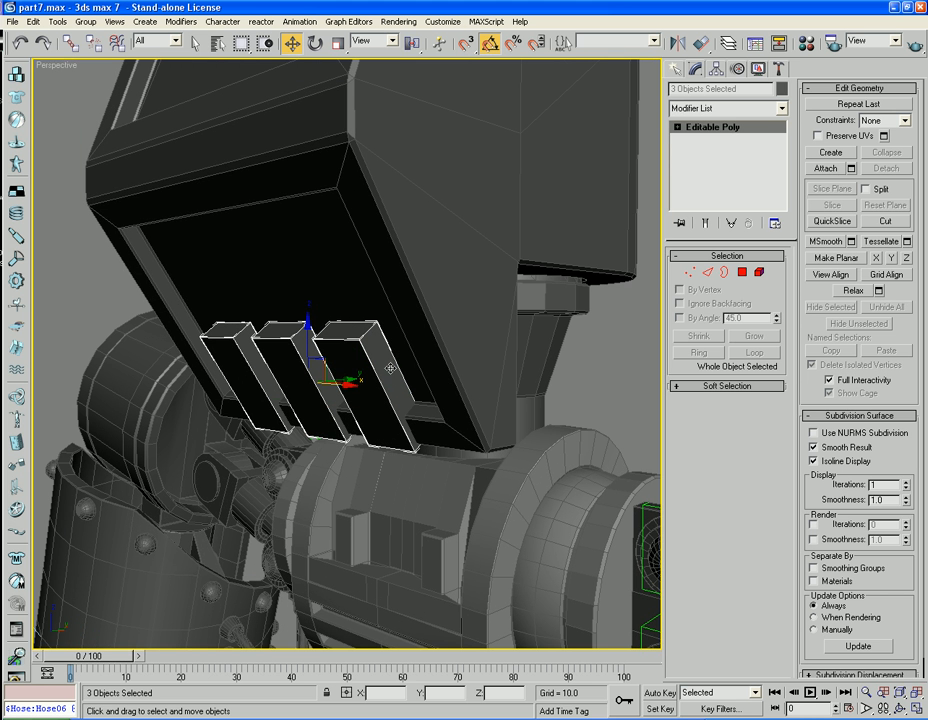
left_click(740, 272)
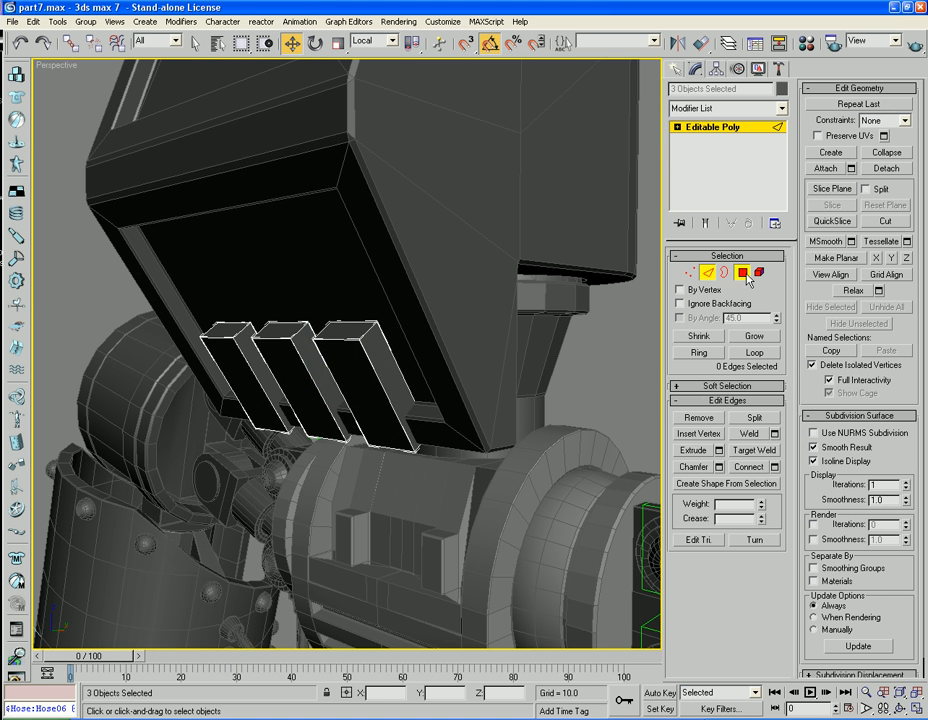
left_click(387, 394)
left_click(754, 338)
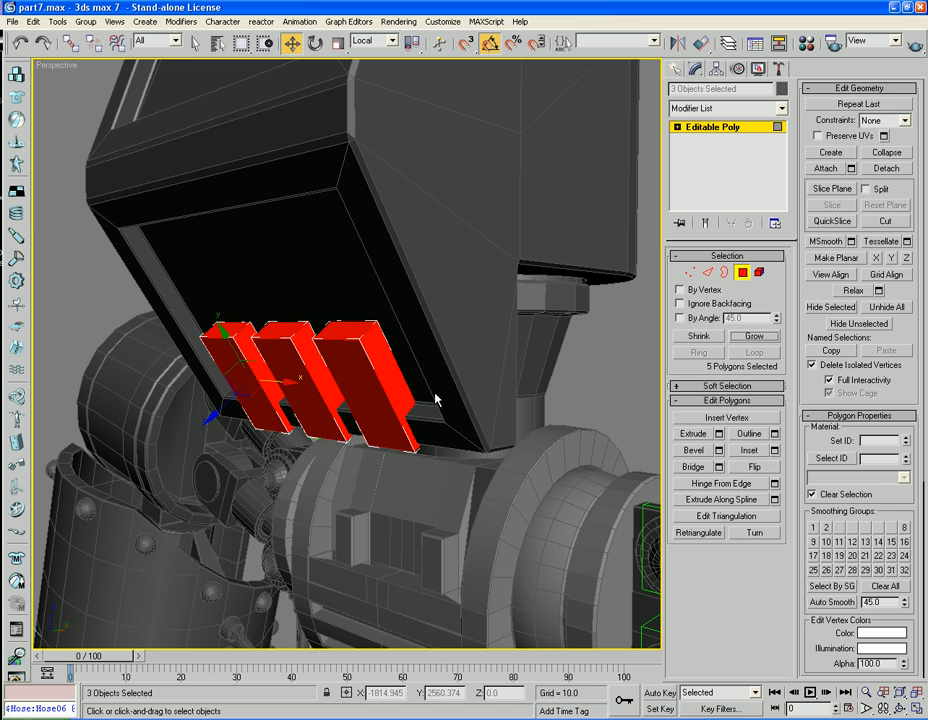
left_click(58, 21)
mouse_move(33, 21)
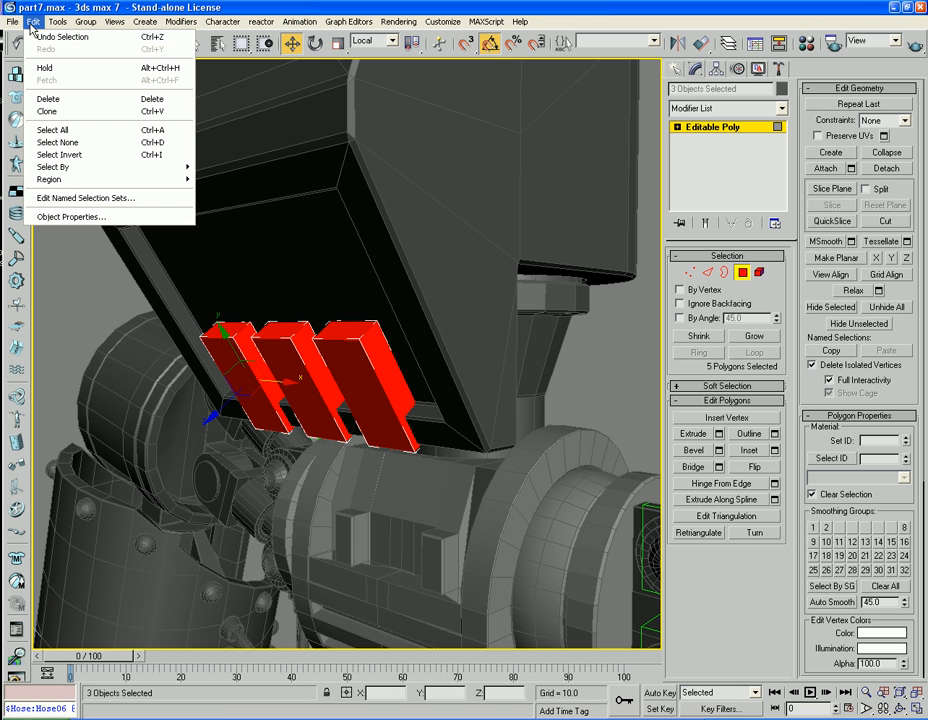
left_click(41, 155)
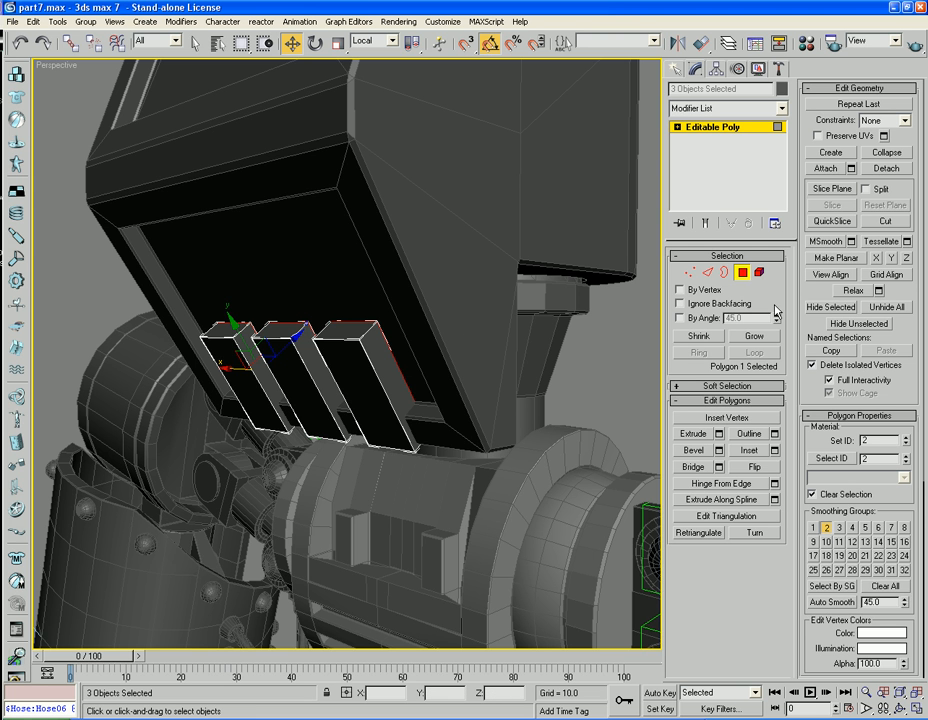
key("Delete")
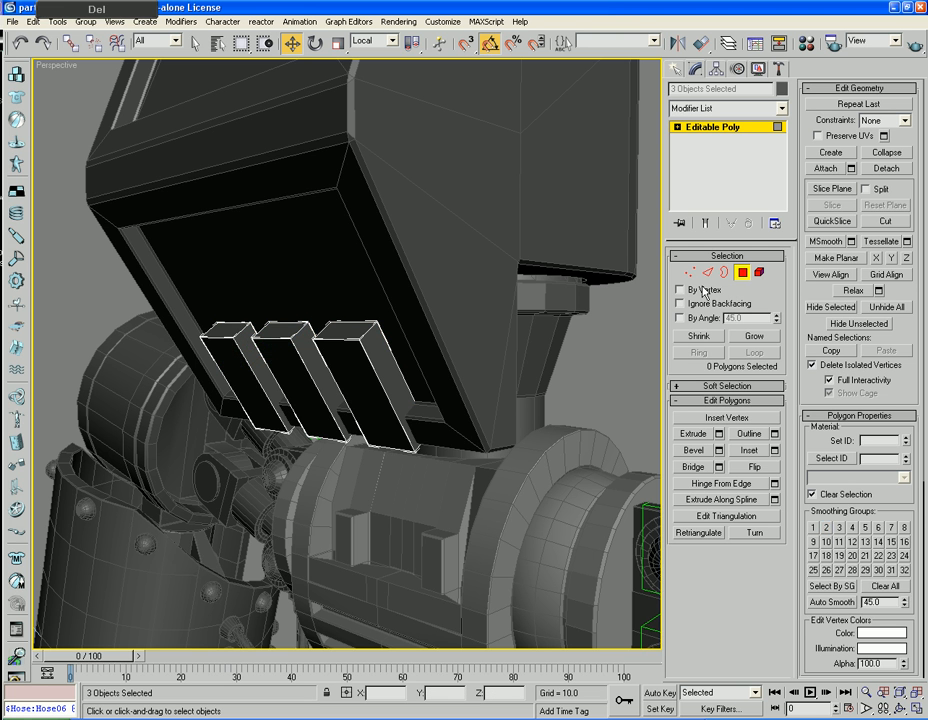
Chamfer all edges of the three boxes by 0.75.
left_click(707, 272)
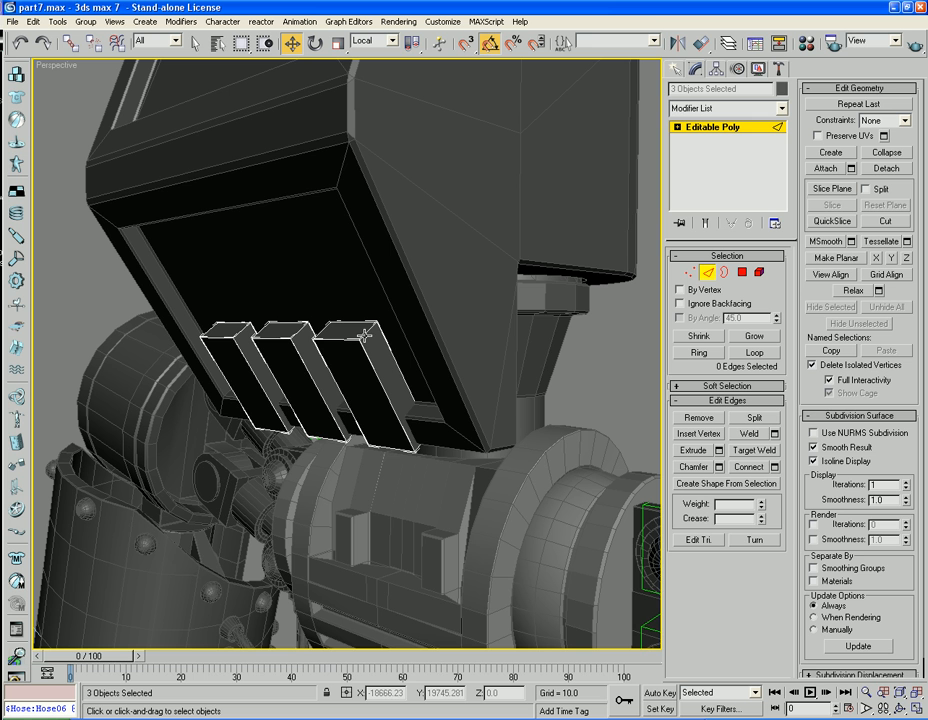
key("ctrl+a")
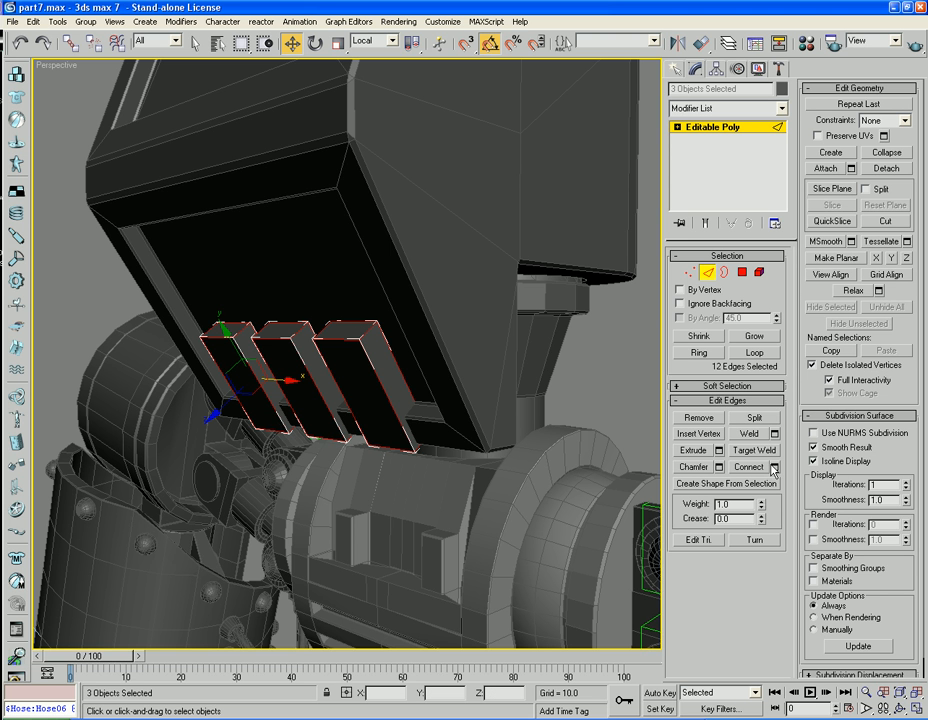
left_click(718, 466)
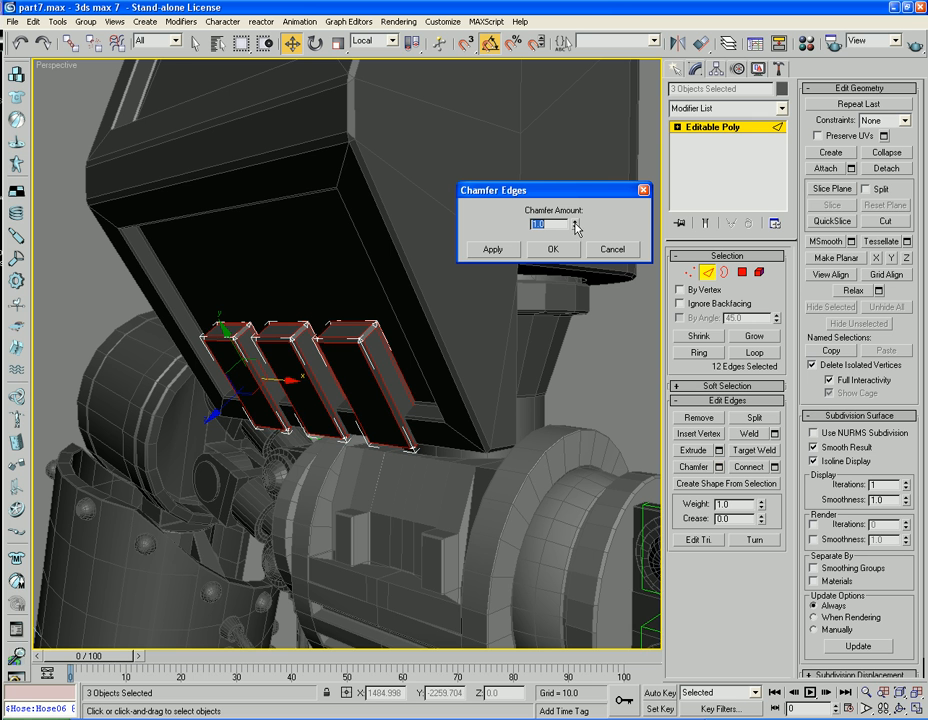
left_click_drag(575, 226, 576, 229)
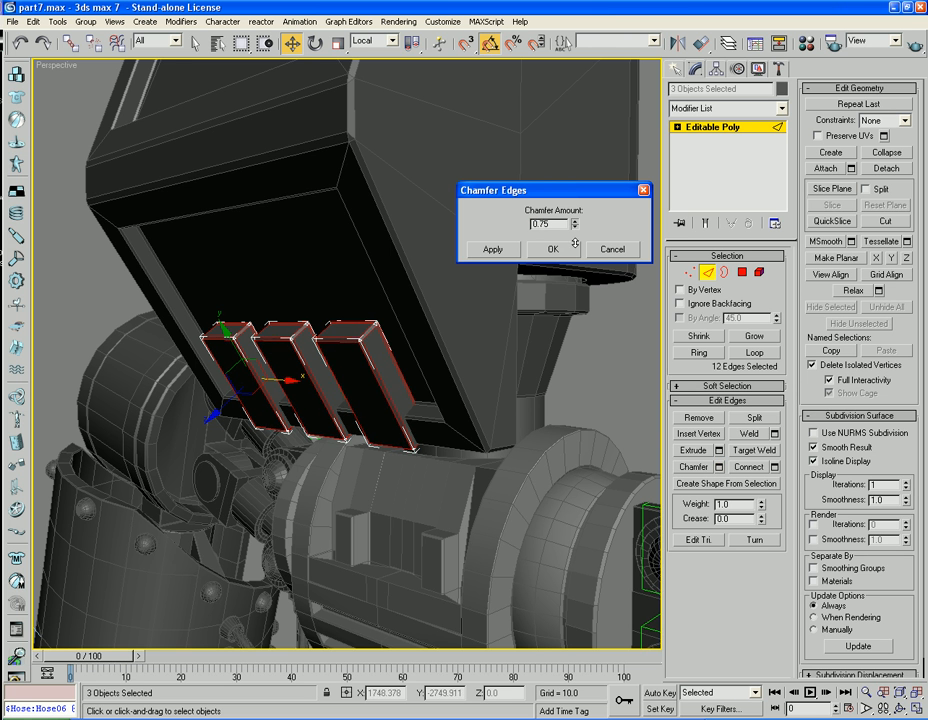
left_click(553, 249)
left_click(457, 311)
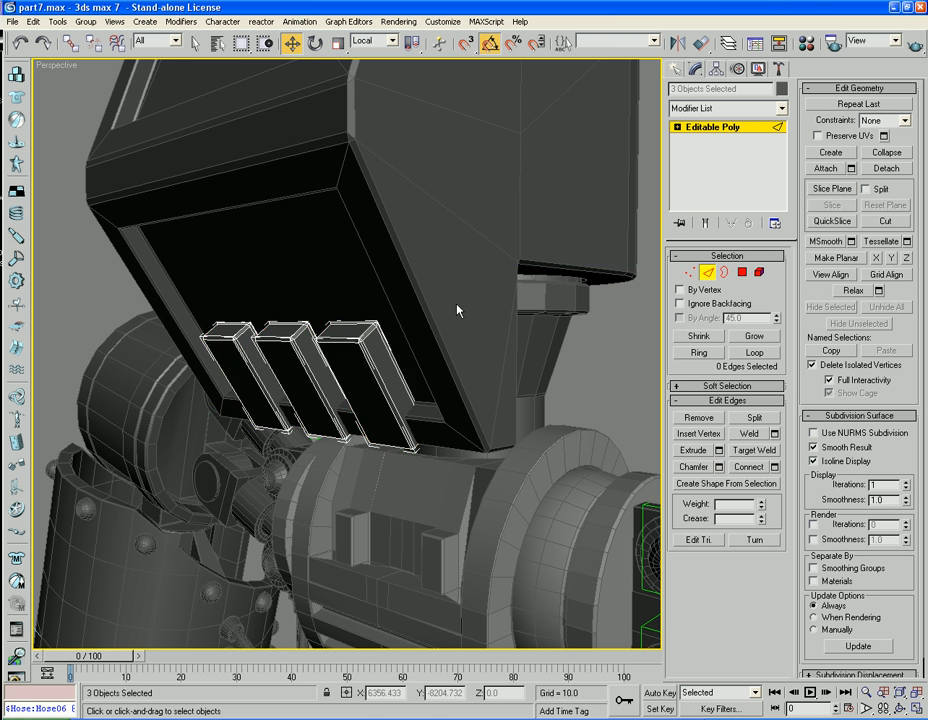
left_click(706, 271)
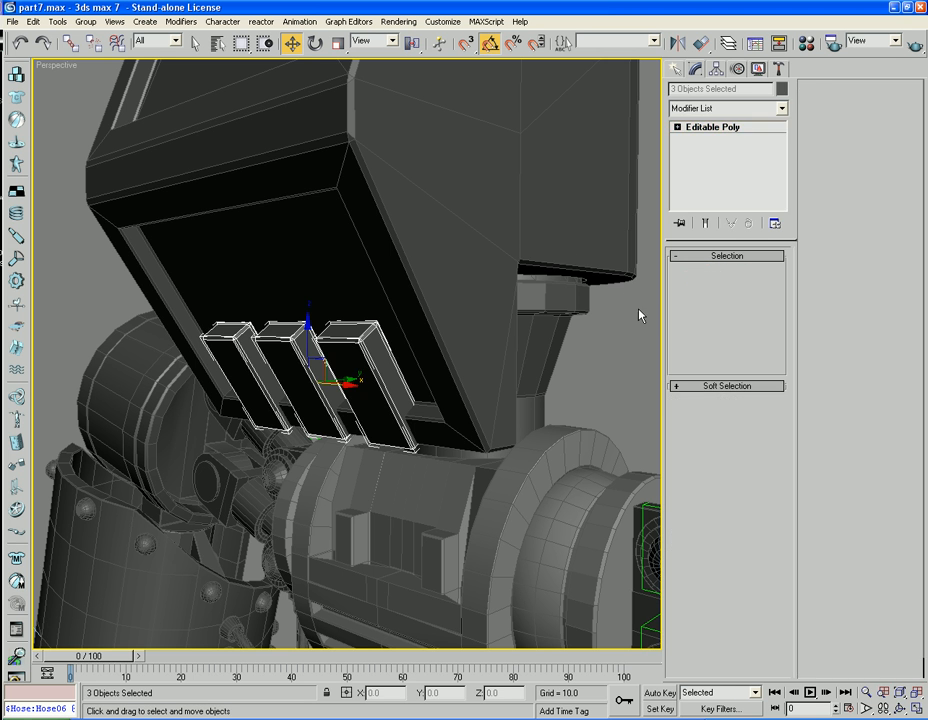
Attach the three small boxes to the Cabin object.
left_click(600, 390)
left_click(422, 271)
left_click(828, 169)
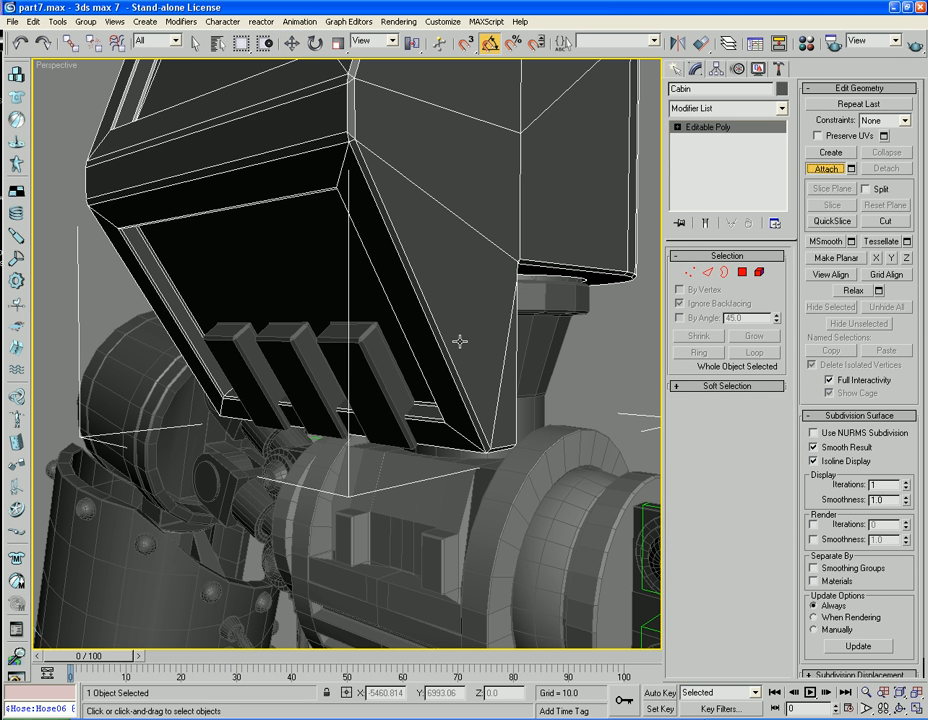
left_click(248, 363)
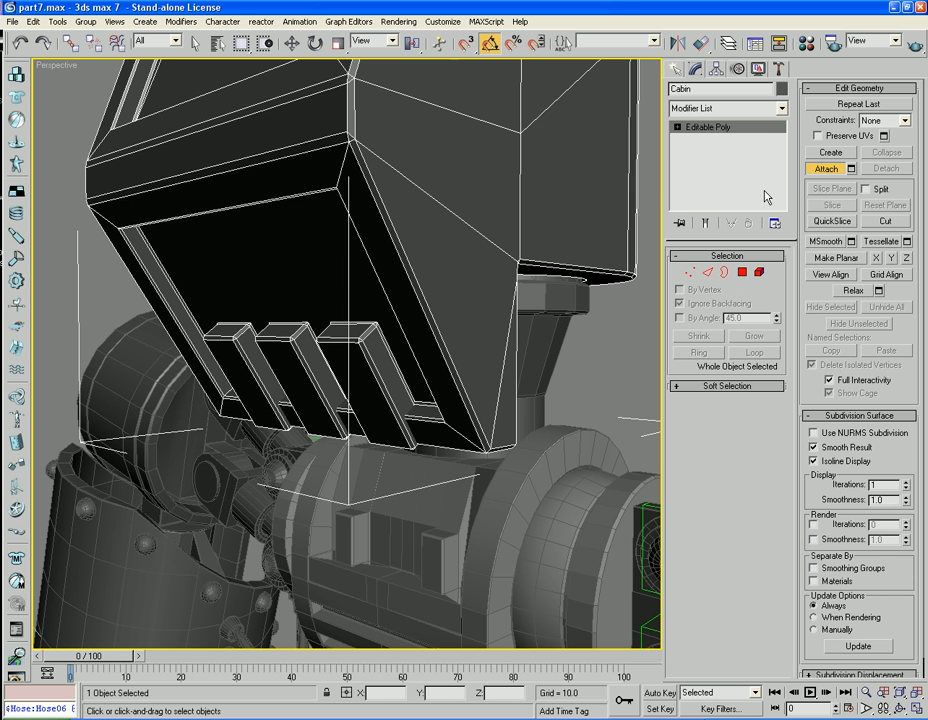
left_click(838, 174)
left_click(624, 342)
Select the cabin and hip parts in the Front view and hide all unselected objects.
scroll(560, 318, "down", 5)
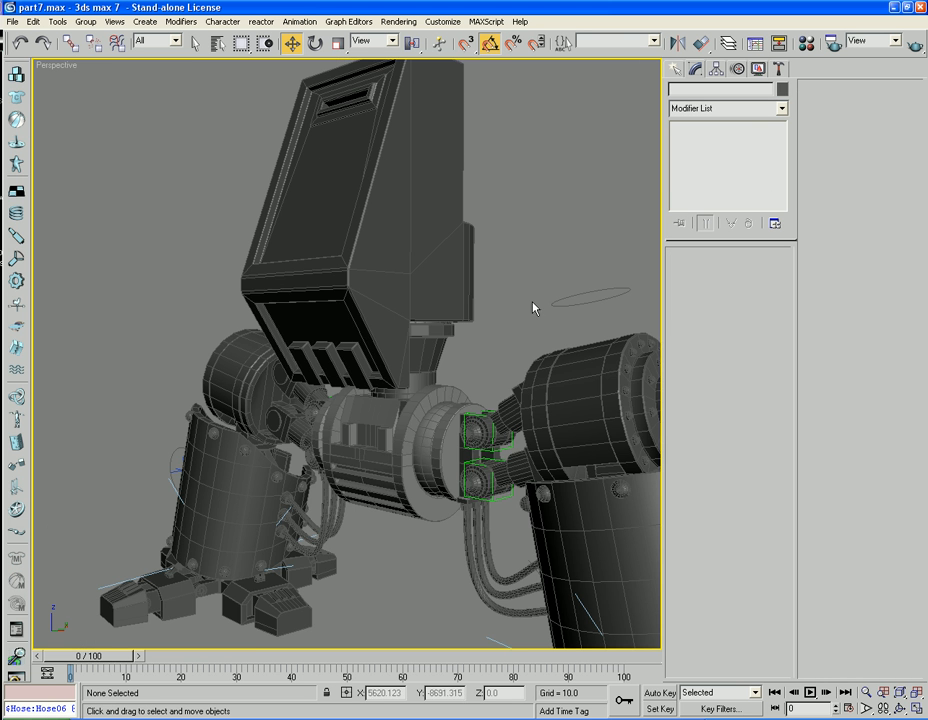
middle_click_drag(538, 263, 603, 257, "alt")
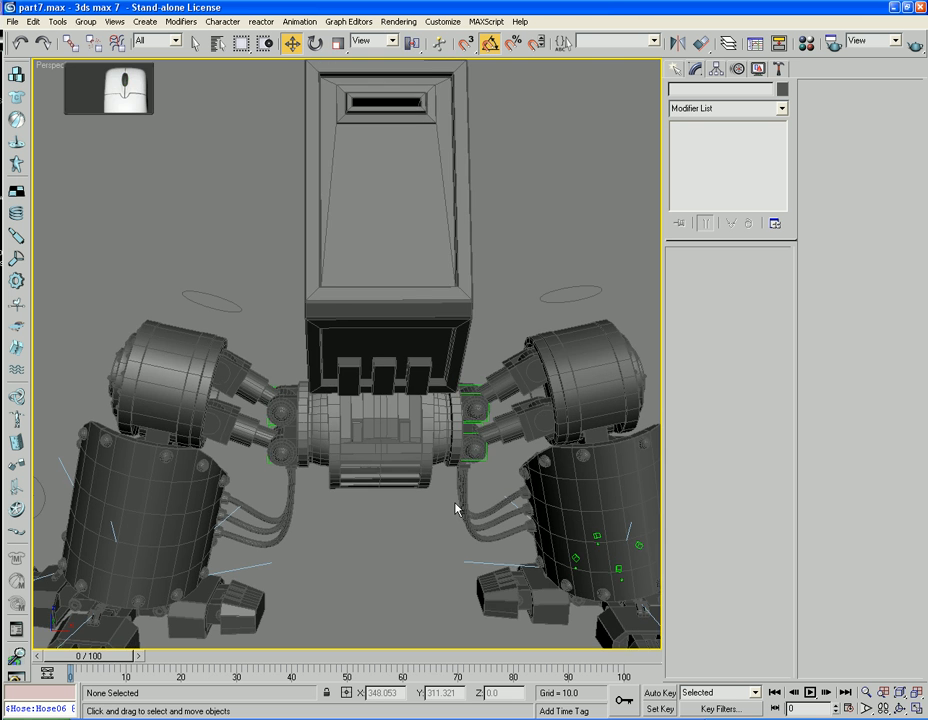
key("f")
key("z")
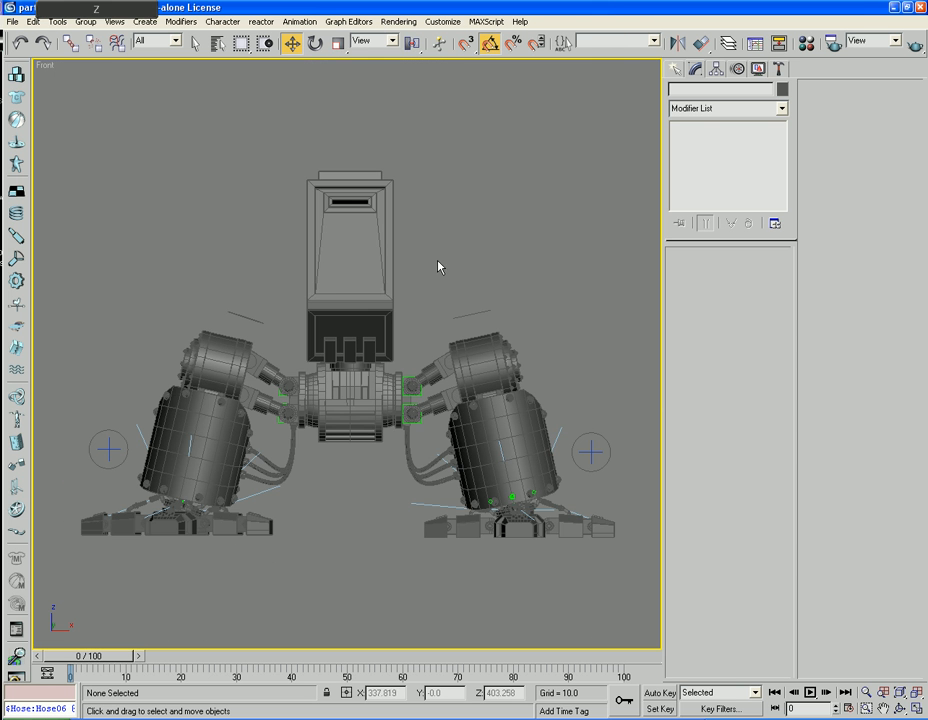
scroll(429, 133, "down", 2)
left_click_drag(426, 126, 318, 388)
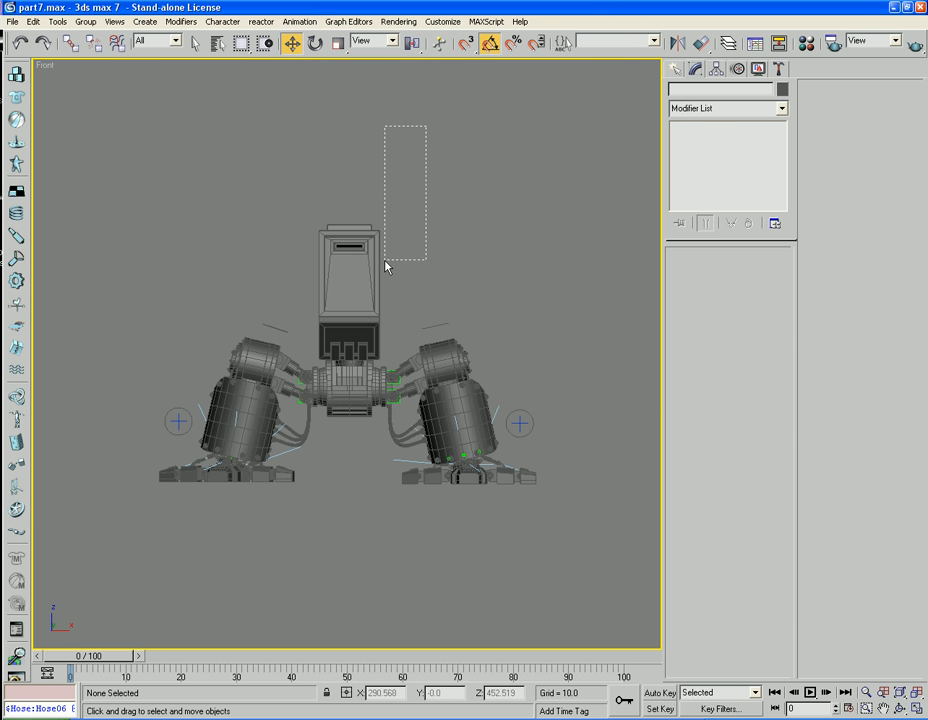
left_click_drag(395, 192, 300, 420)
right_click(344, 390)
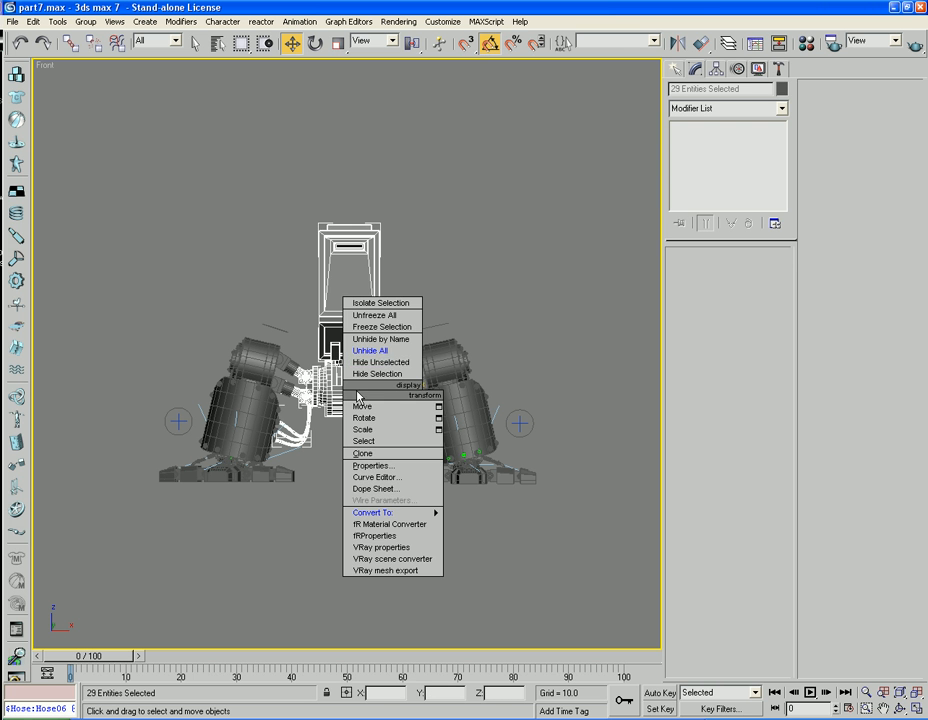
left_click(391, 372)
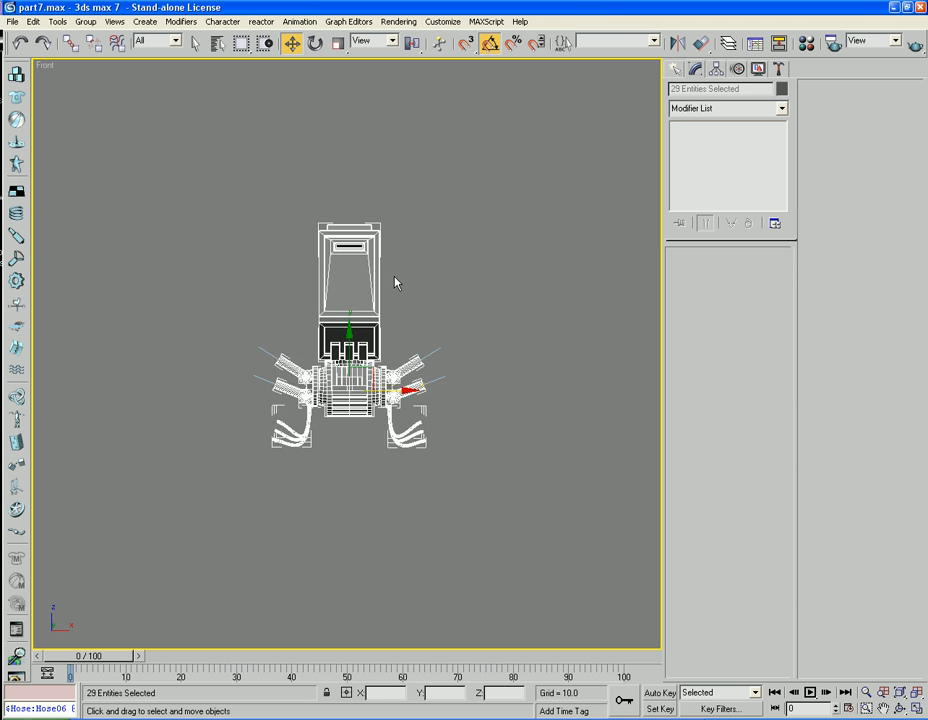
Create an AutoGrid box about 16 long and 145 wide on the cabin's side, extruded outward as a flat plate.
left_click(396, 282)
key("p")
middle_click_drag(441, 263, 443, 344, "alt")
left_click(676, 68)
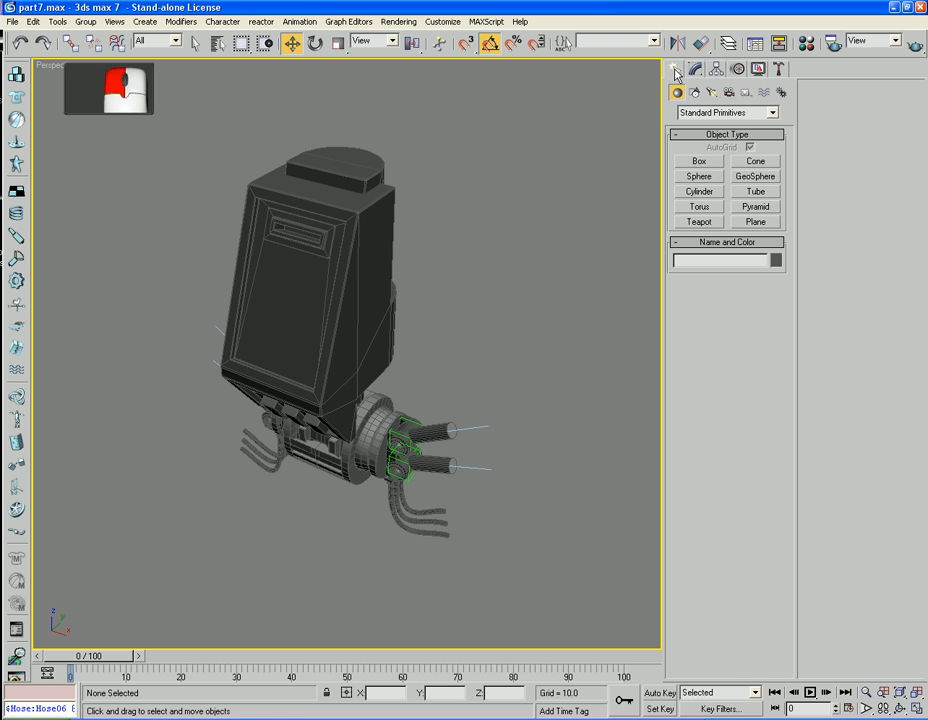
left_click(699, 161)
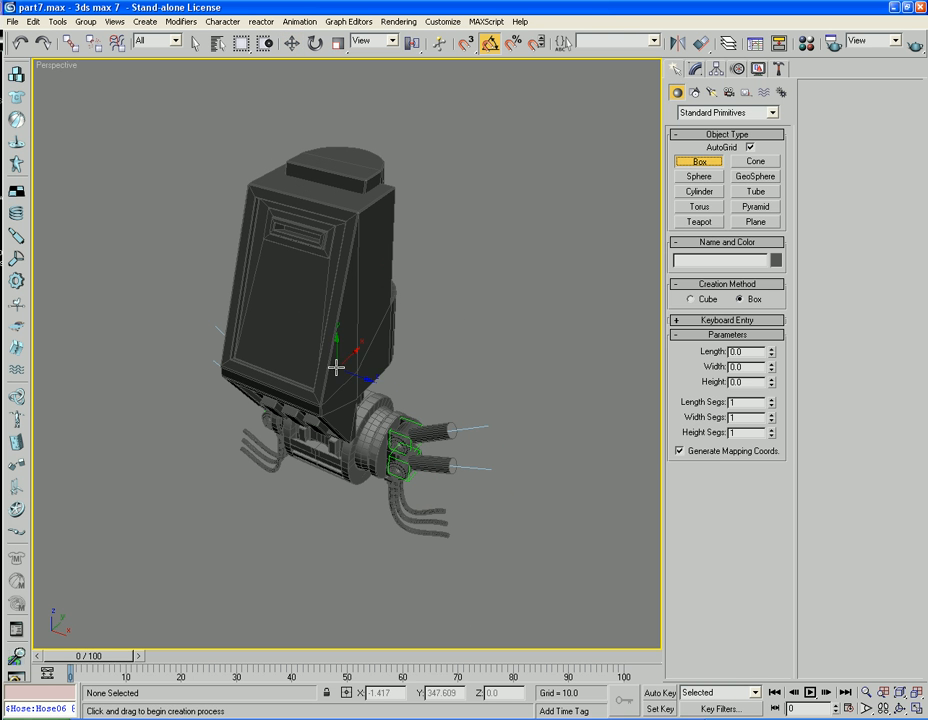
left_click_drag(338, 367, 416, 306)
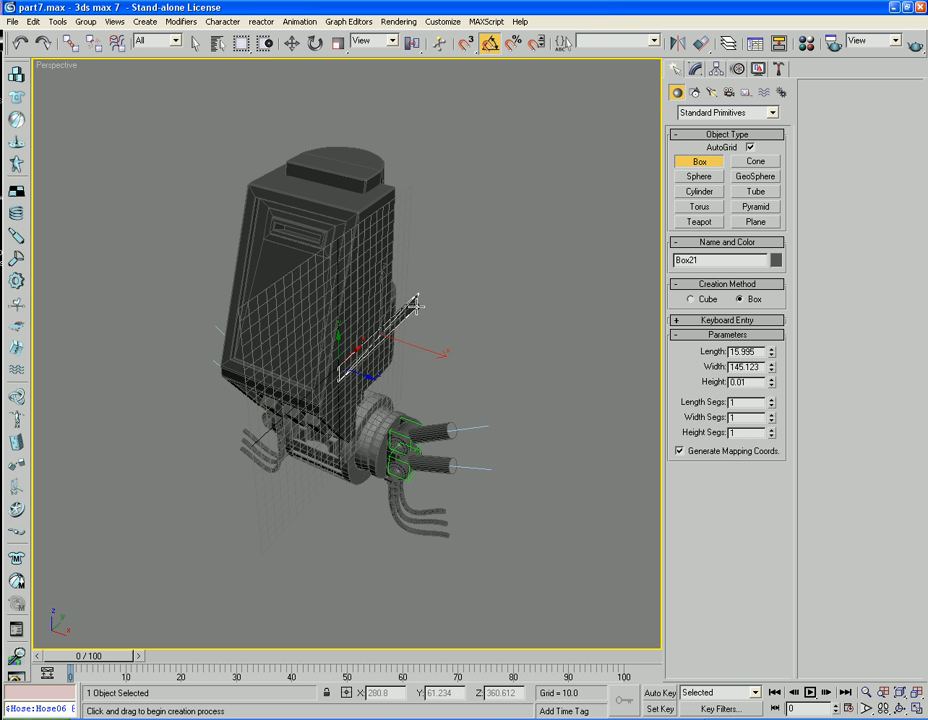
left_click(553, 322)
key("w")
middle_click_drag(614, 173, 561, 221, "alt")
middle_click_drag(472, 228, 464, 251, "alt")
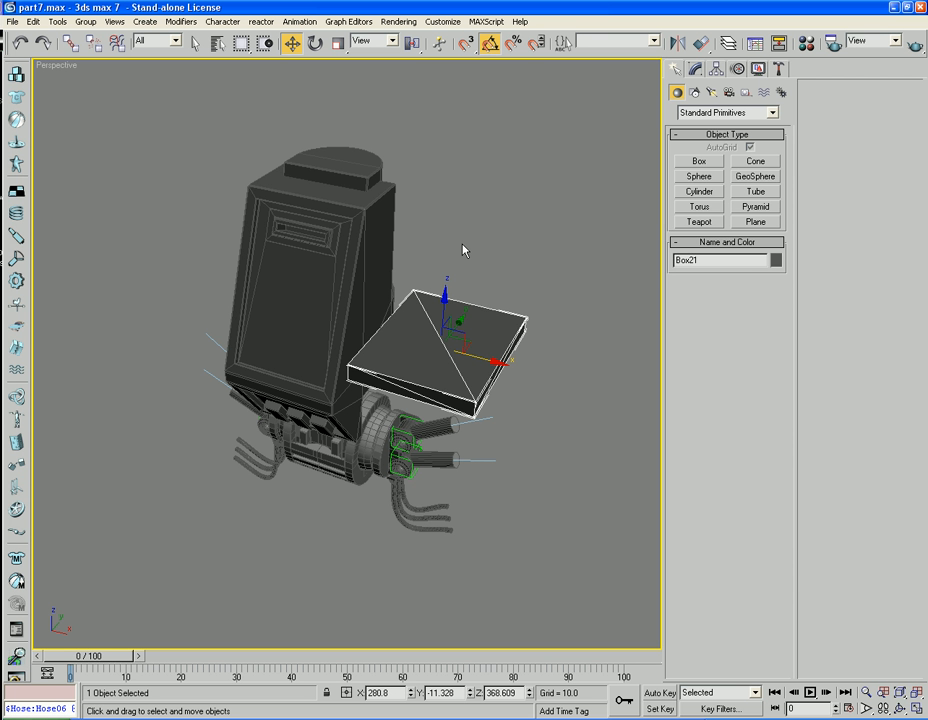
Create a small AutoGrid cylinder with a radius of about 2.5 and a height of about 4.3 on the plate's top face.
middle_click_drag(465, 278, 453, 333, "alt")
scroll(441, 306, "up", 3)
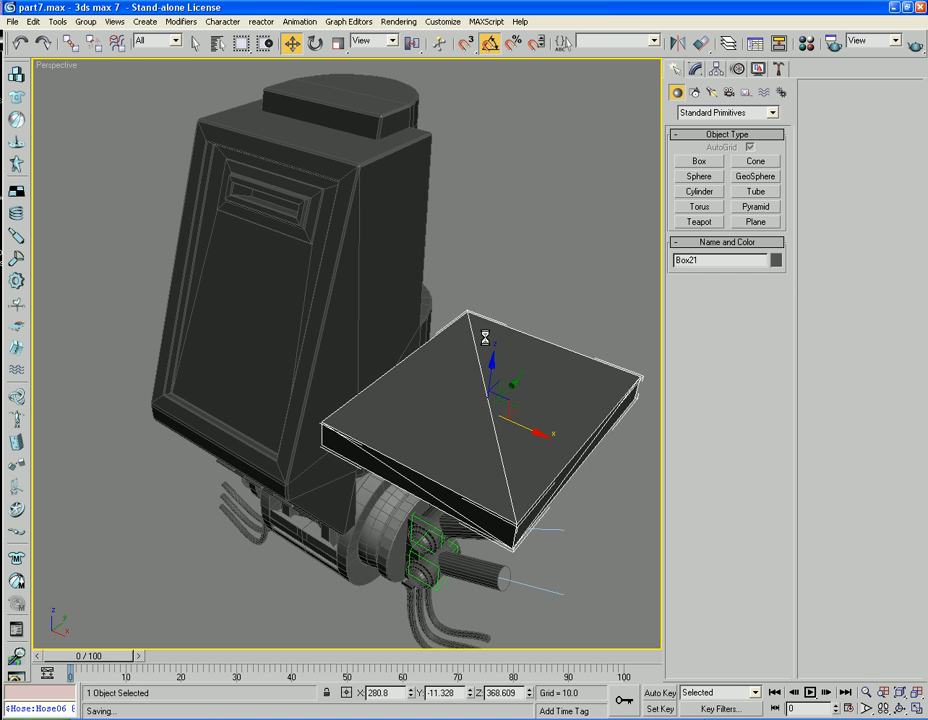
scroll(515, 334, "up", 4)
scroll(516, 331, "down", 5)
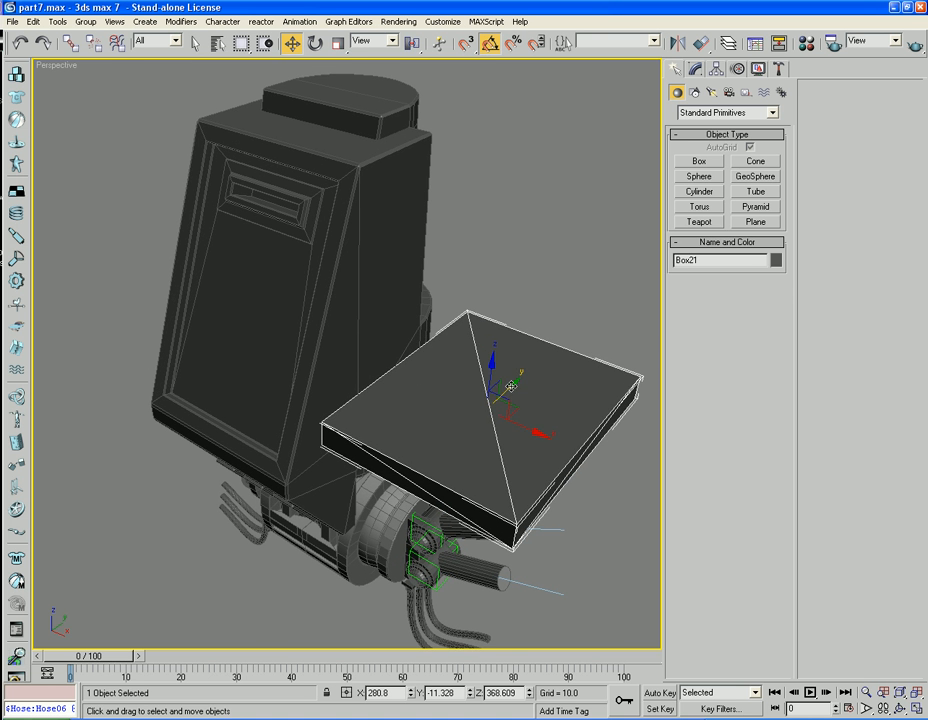
scroll(510, 370, "up", 1)
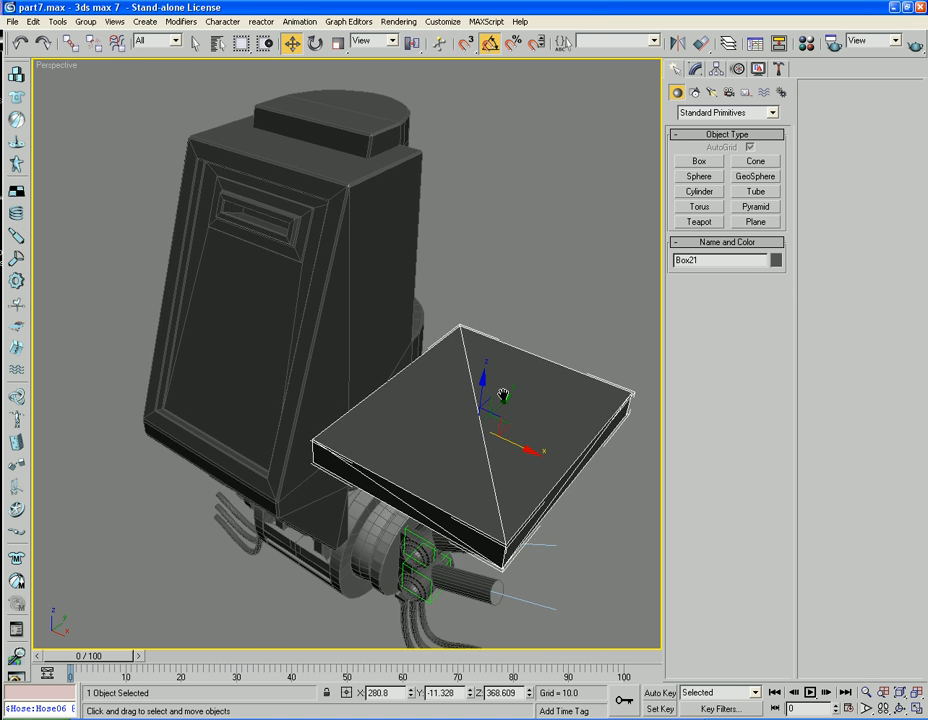
left_click(700, 191)
left_click_drag(440, 416, 432, 421)
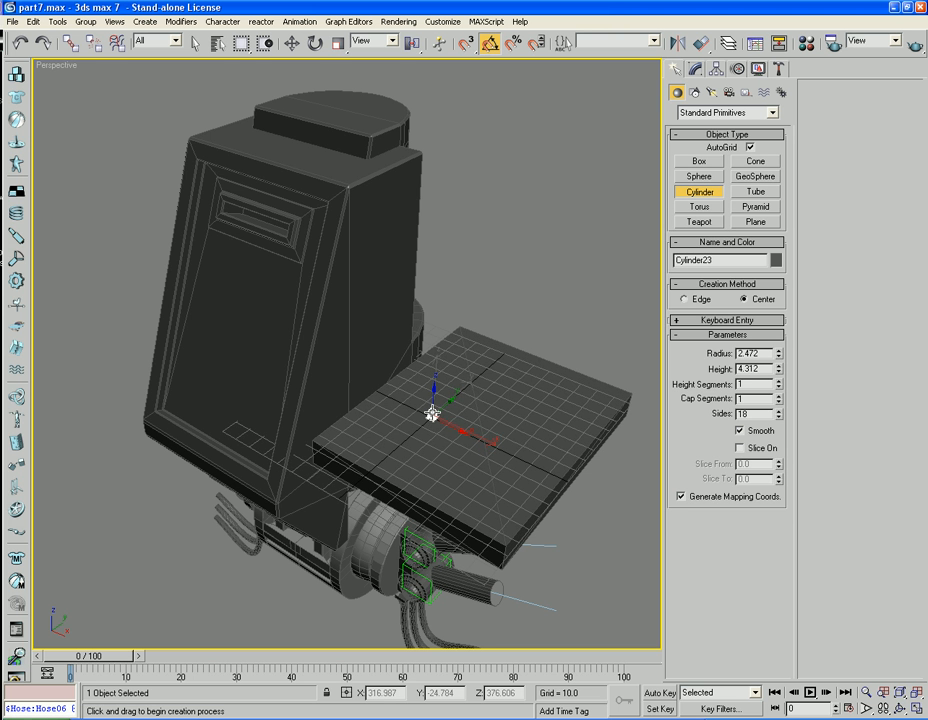
left_click(432, 412)
key("w")
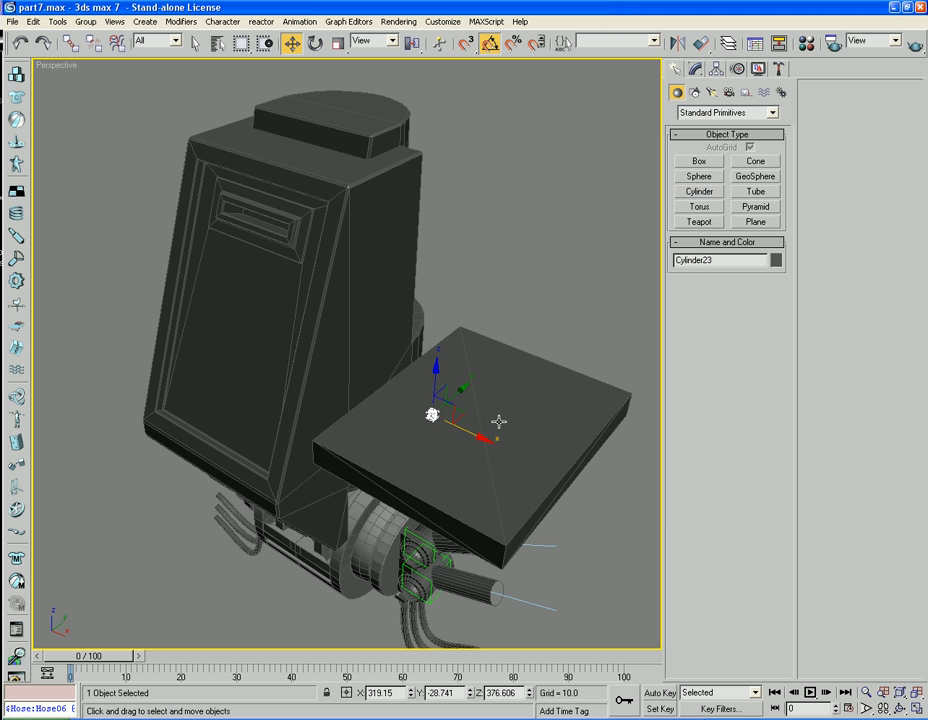
Set the small cylinder's height to 1.337 and convert it to Editable Poly.
middle_click_drag(525, 431, 486, 392, "alt")
scroll(537, 417, "up", 4)
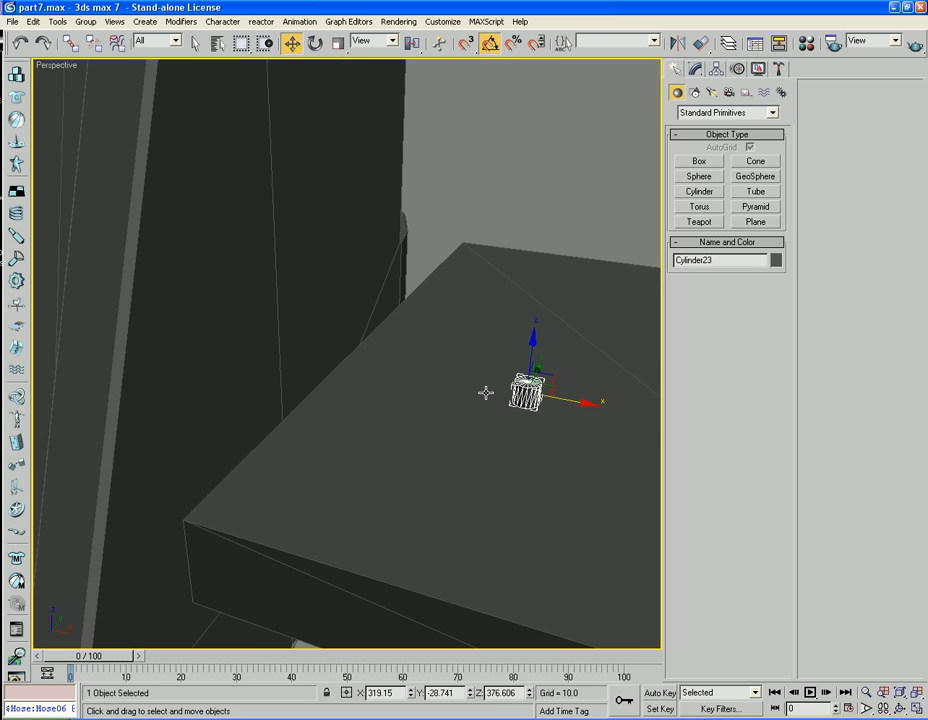
left_click(695, 68)
left_click_drag(778, 292, 781, 338)
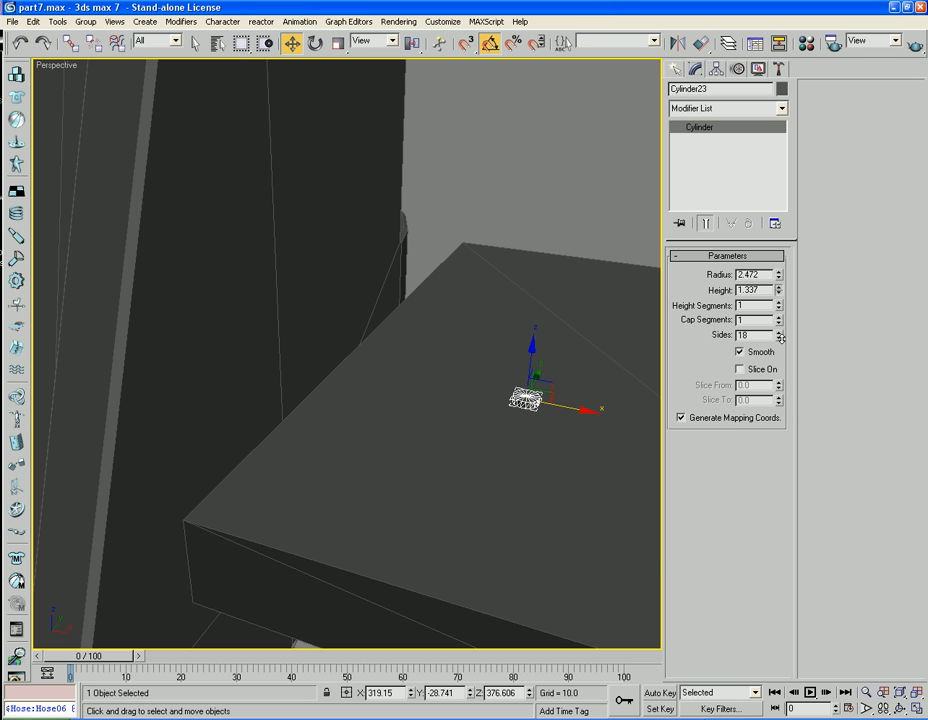
right_click(520, 396)
mouse_move(560, 520)
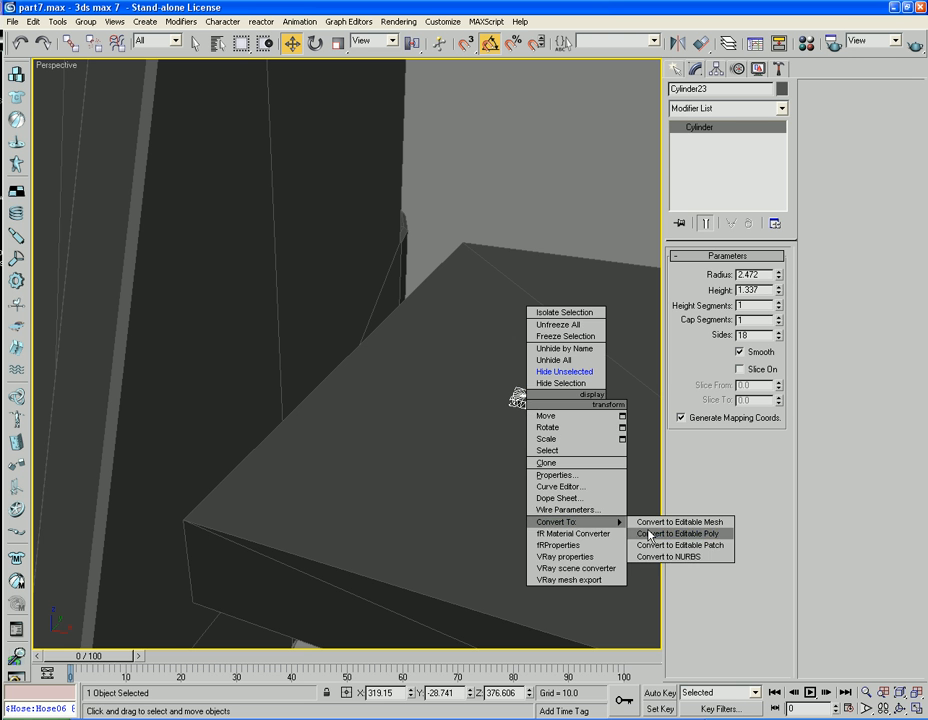
left_click(640, 532)
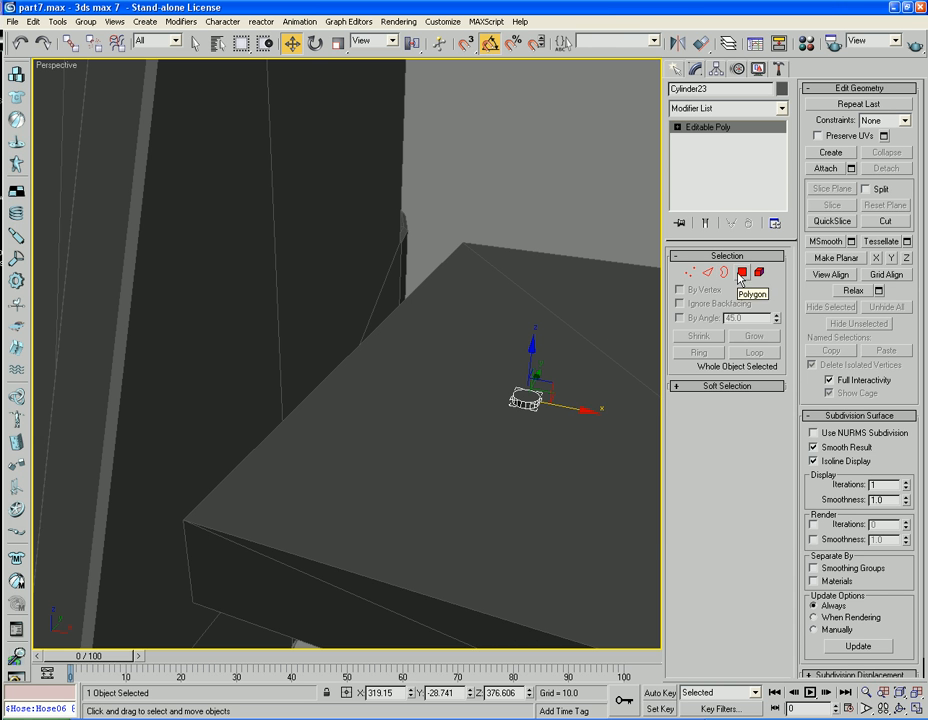
Select the small cylinder's bottom cap polygon by growing and inverting from the top polygon, and delete it.
left_click(741, 273)
left_click(535, 398)
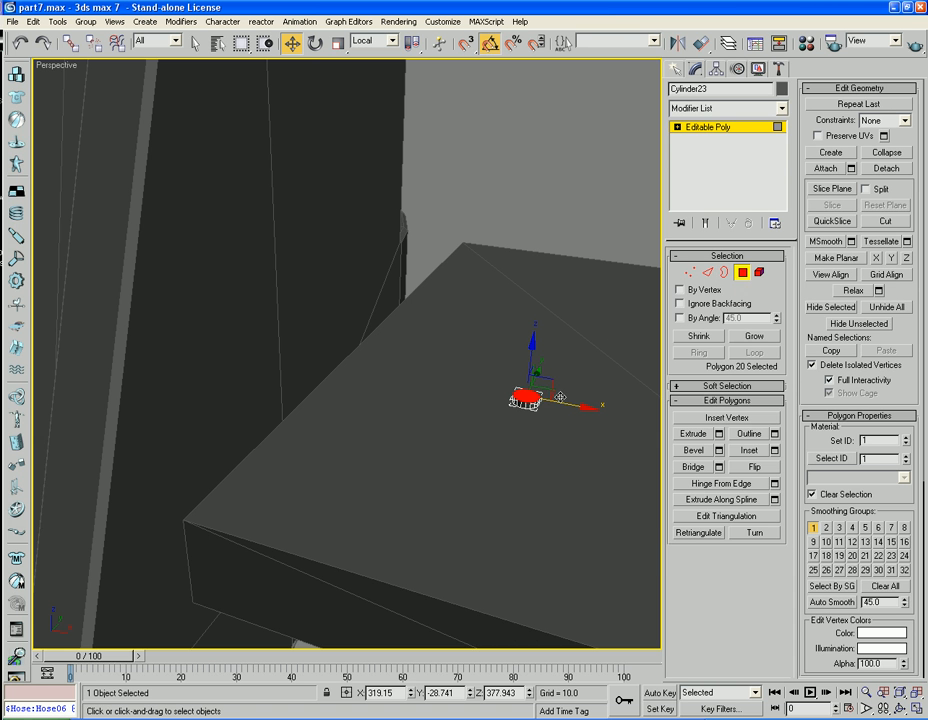
left_click(754, 337)
key("ctrl+i")
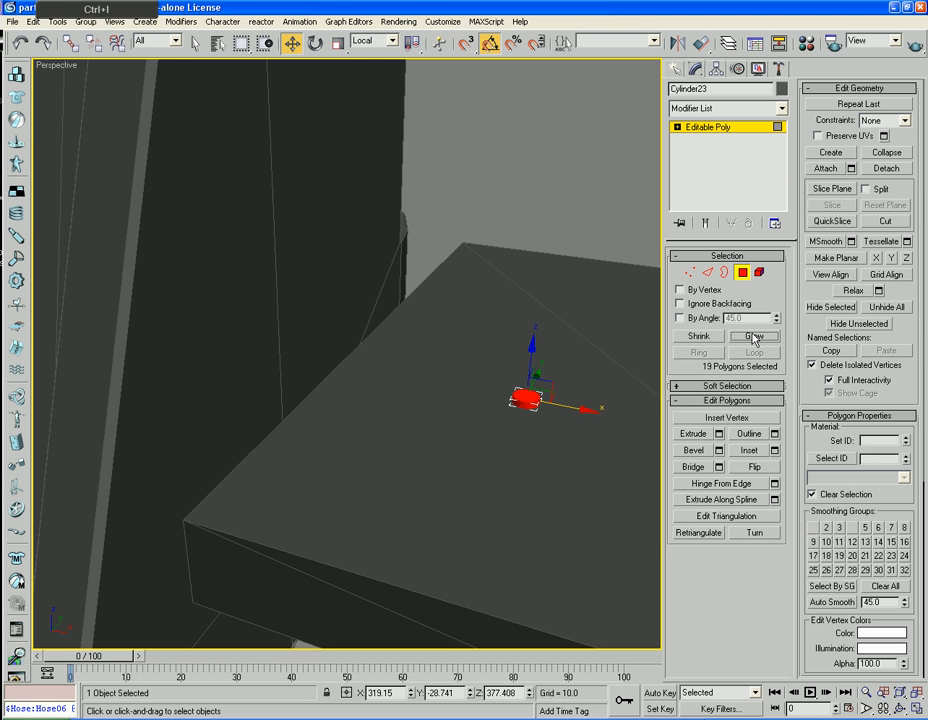
left_click(33, 22)
left_click(46, 155)
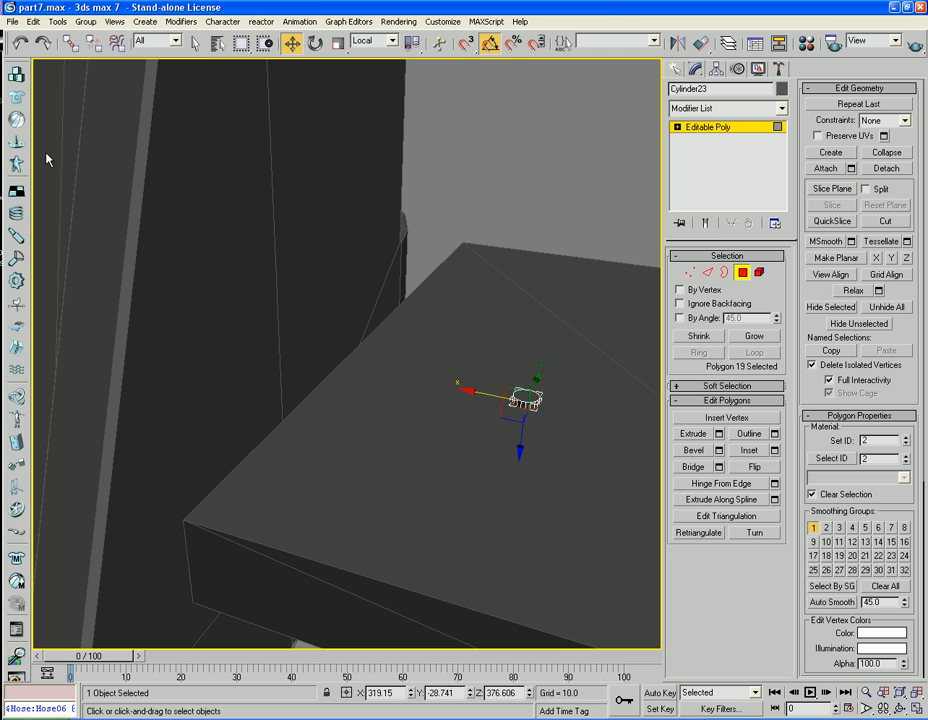
key("Delete")
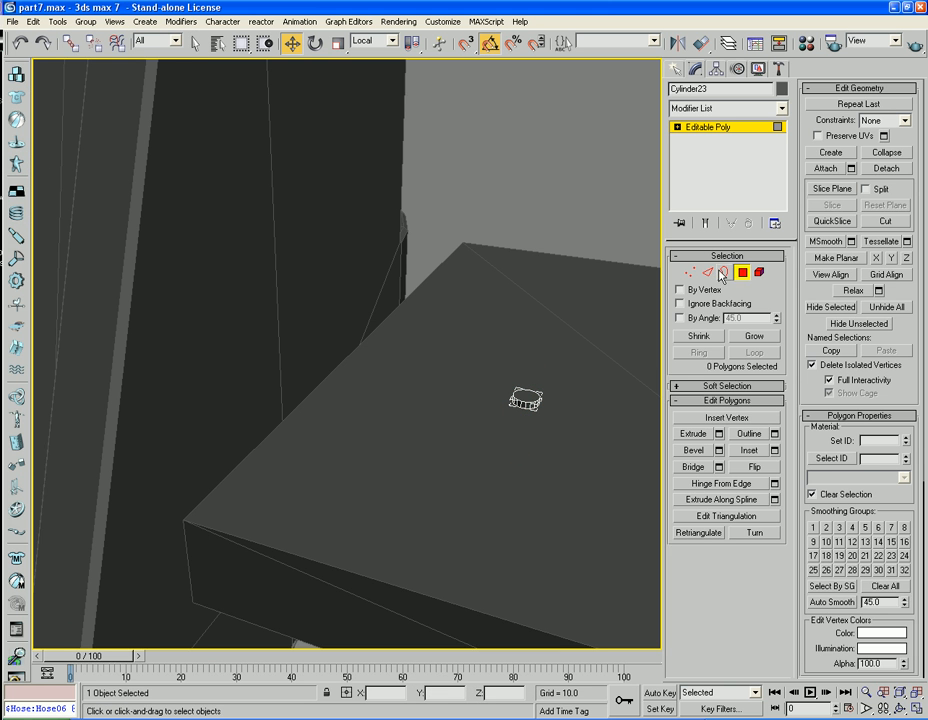
Delete the small cylinder's top polygon, select its open borders, and apply Cap.
key("3")
key("ctrl+a")
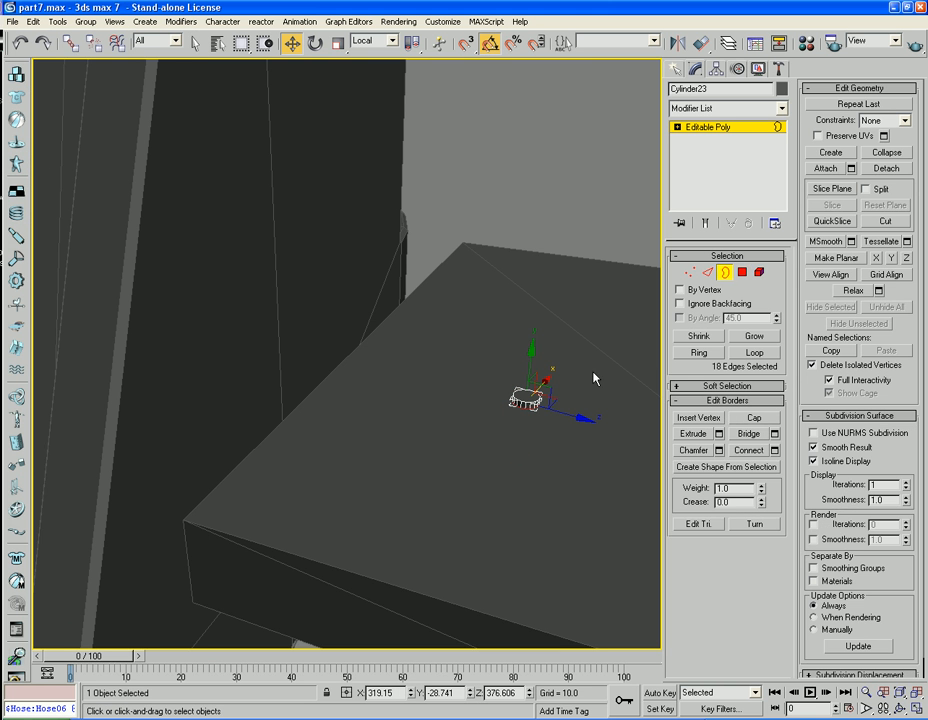
left_click(743, 275)
left_click(517, 394)
key("Delete")
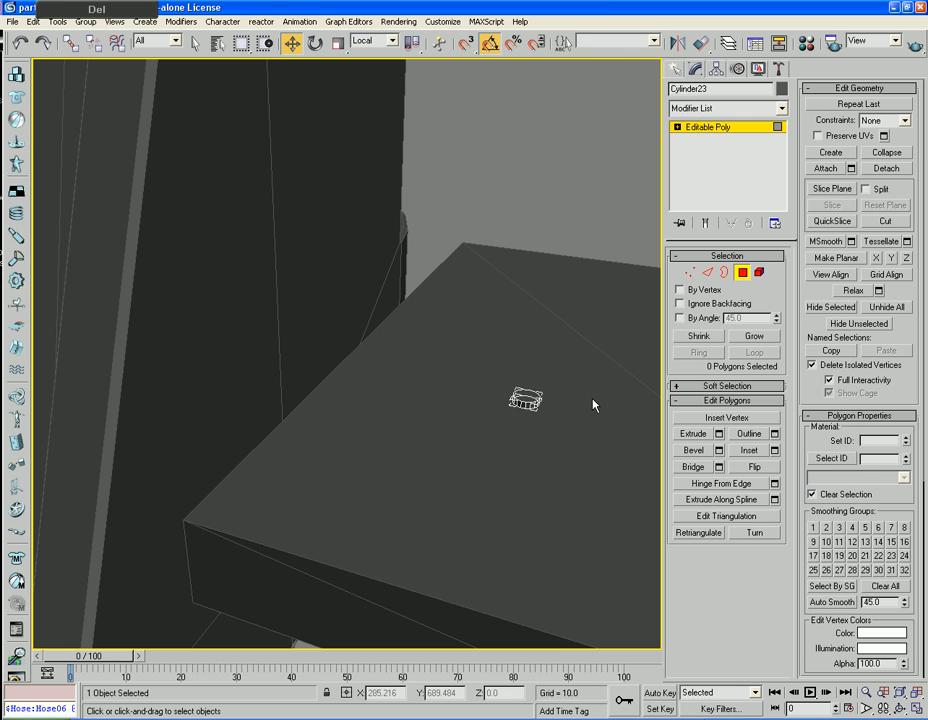
key("3")
key("ctrl+a")
left_click(522, 391)
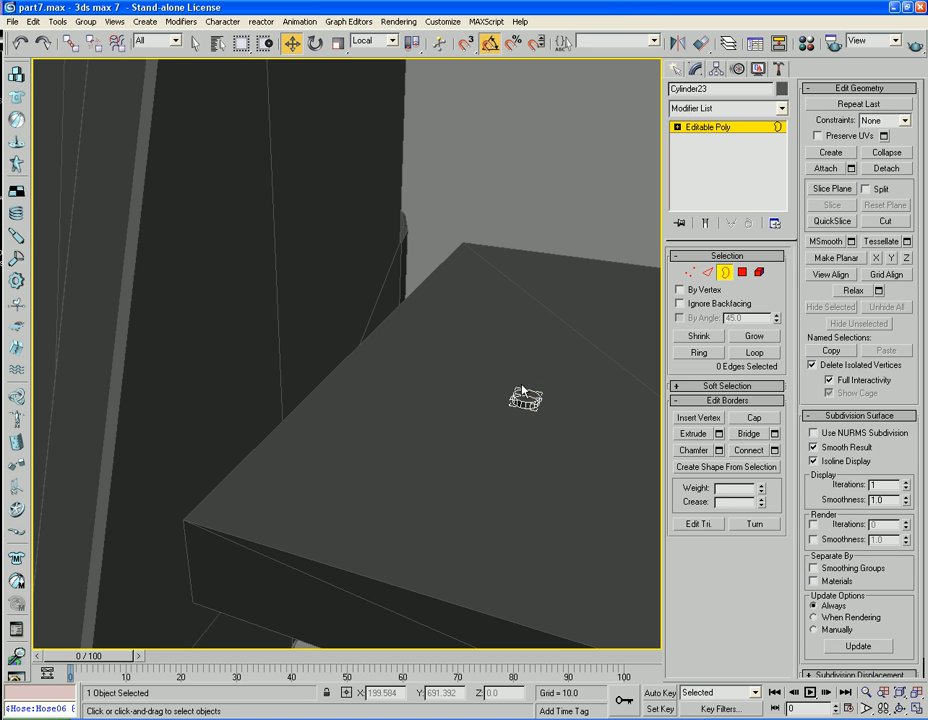
key("ctrl+a")
left_click(762, 420)
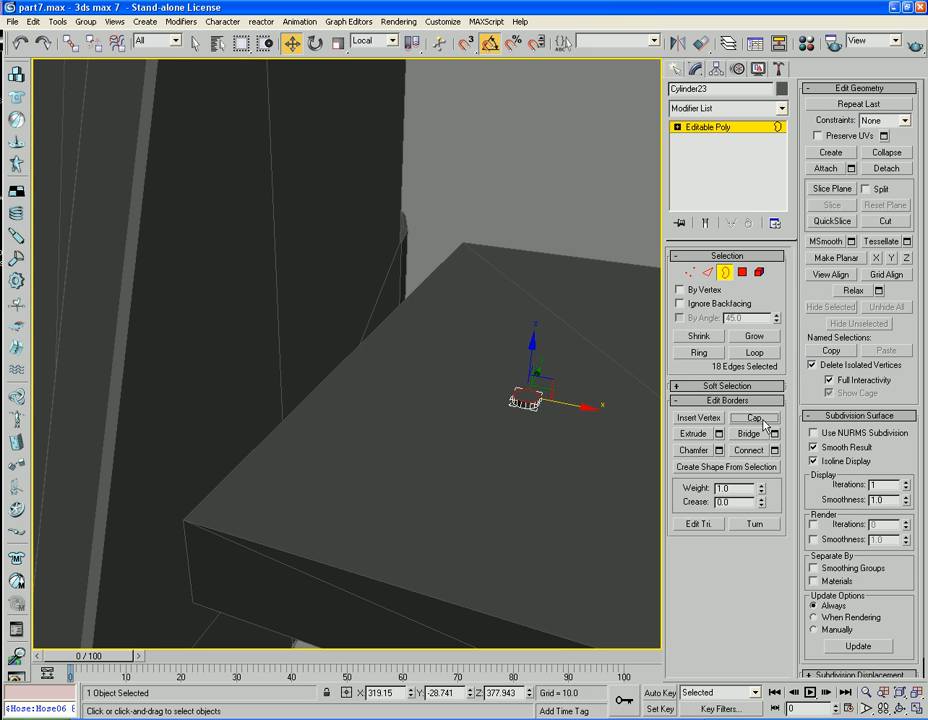
Chamfer the small cylinder's top rim by 0.32 and leave border editing.
middle_click_drag(591, 403, 480, 383)
scroll(552, 391, "up", 3)
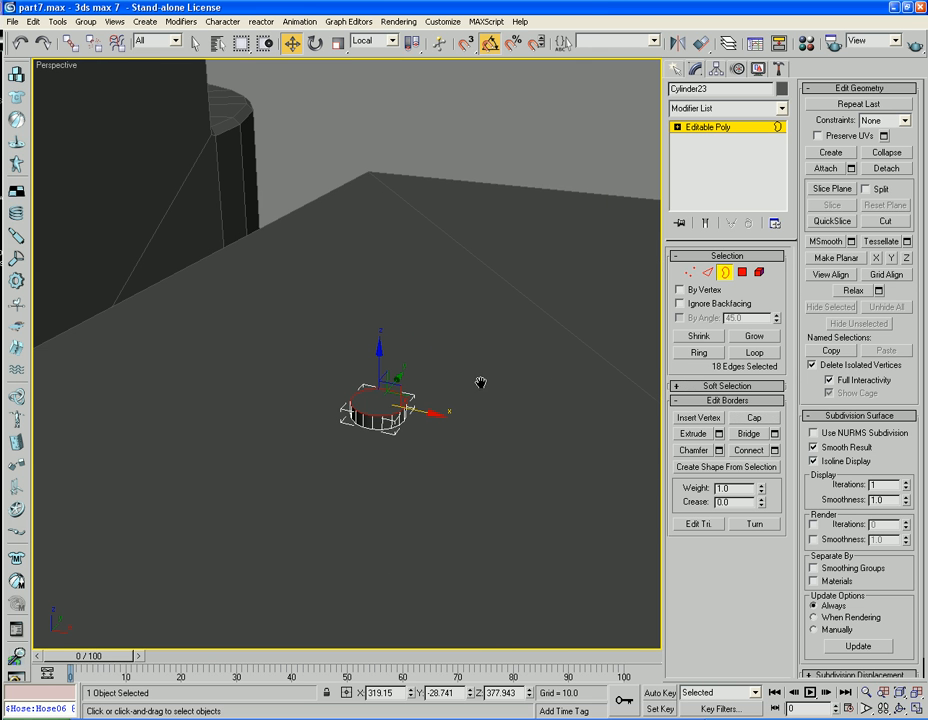
left_click(719, 451)
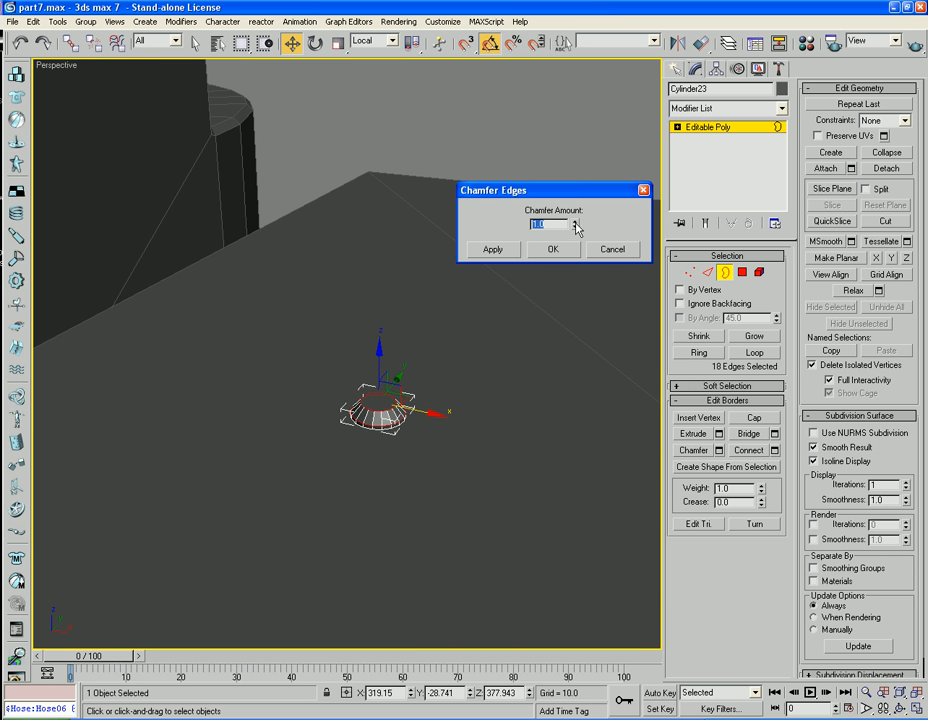
left_click_drag(576, 230, 576, 265)
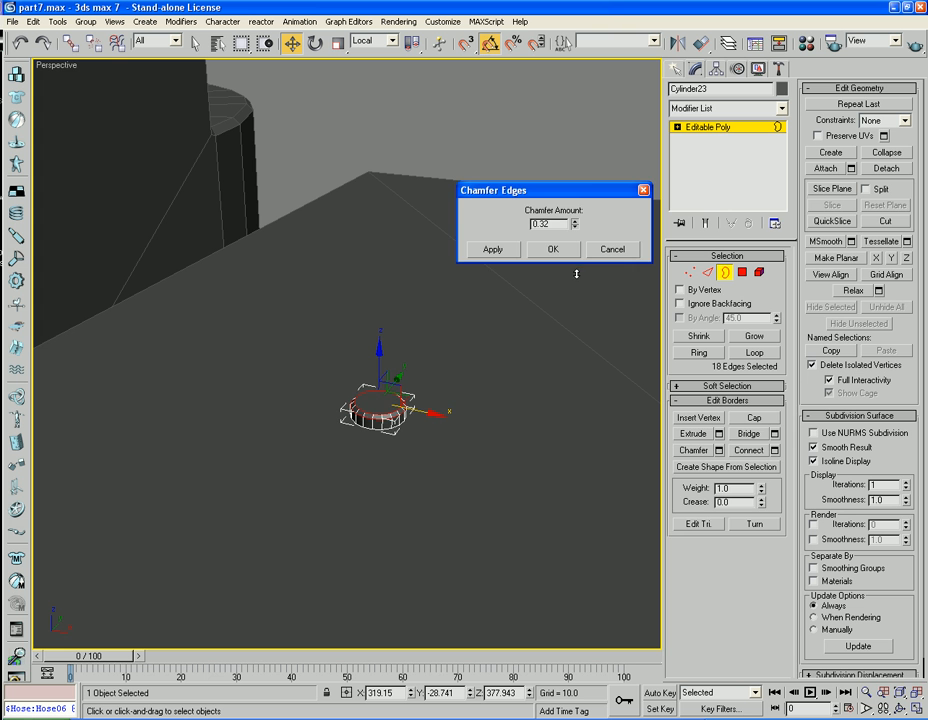
left_click(552, 251)
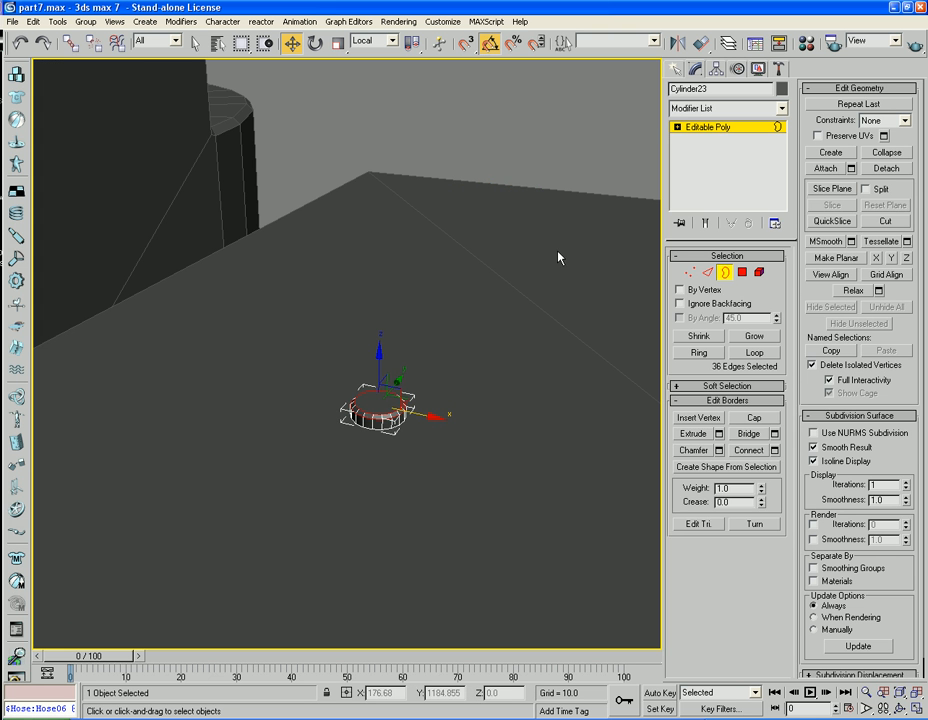
left_click(723, 276)
Delete the flat plate beneath the small cylinder, keeping the cylinder beside the cabin.
scroll(511, 352, "down", 6)
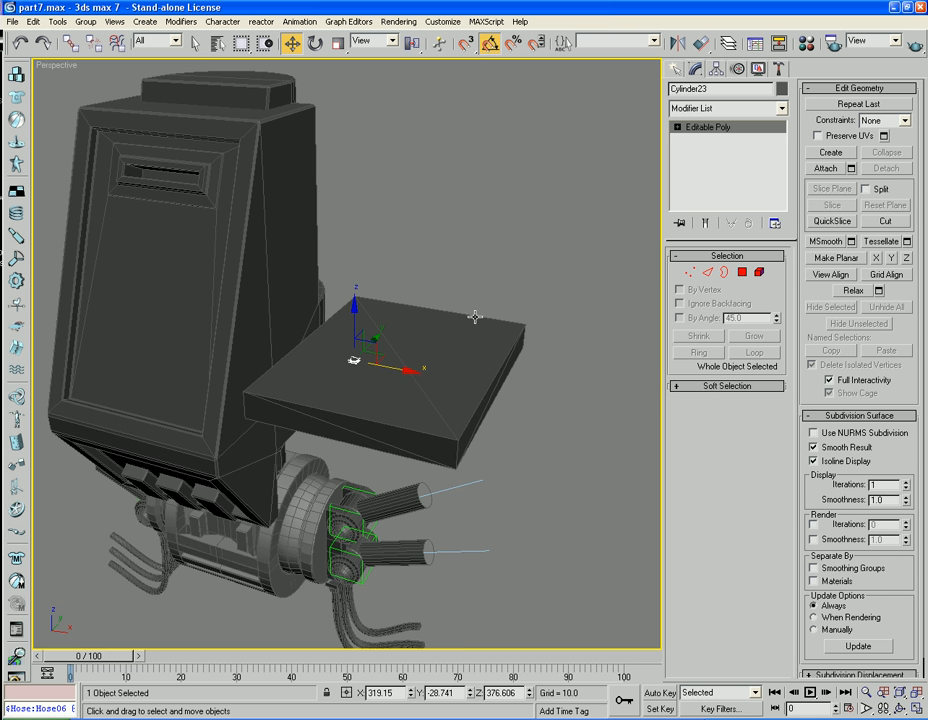
middle_click_drag(476, 317, 485, 343, "alt")
left_click(467, 347)
key("Delete")
key("shift+z")
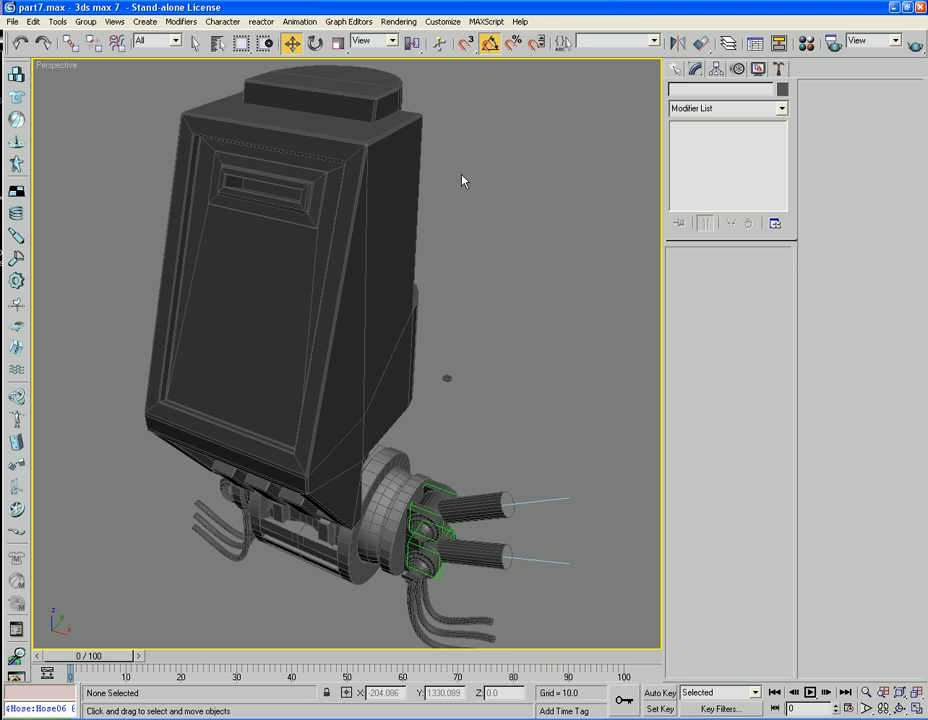
Select the cabin and run the MAXScript file c:\3dsmax6\scripts\examples\PlacementTool.ms.
left_click(319, 193)
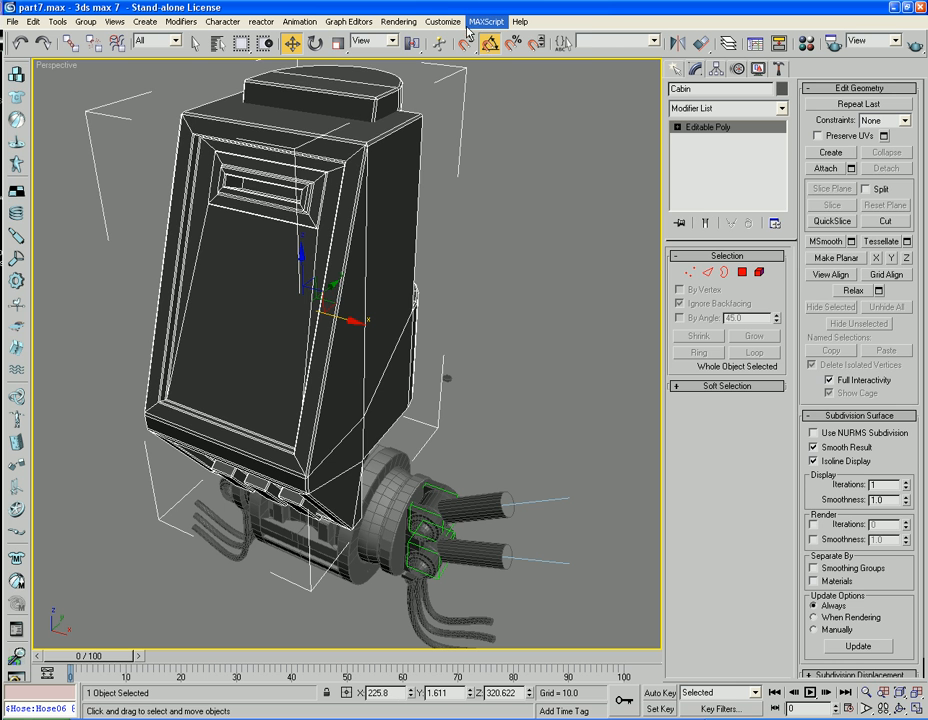
left_click(480, 23)
left_click(503, 62)
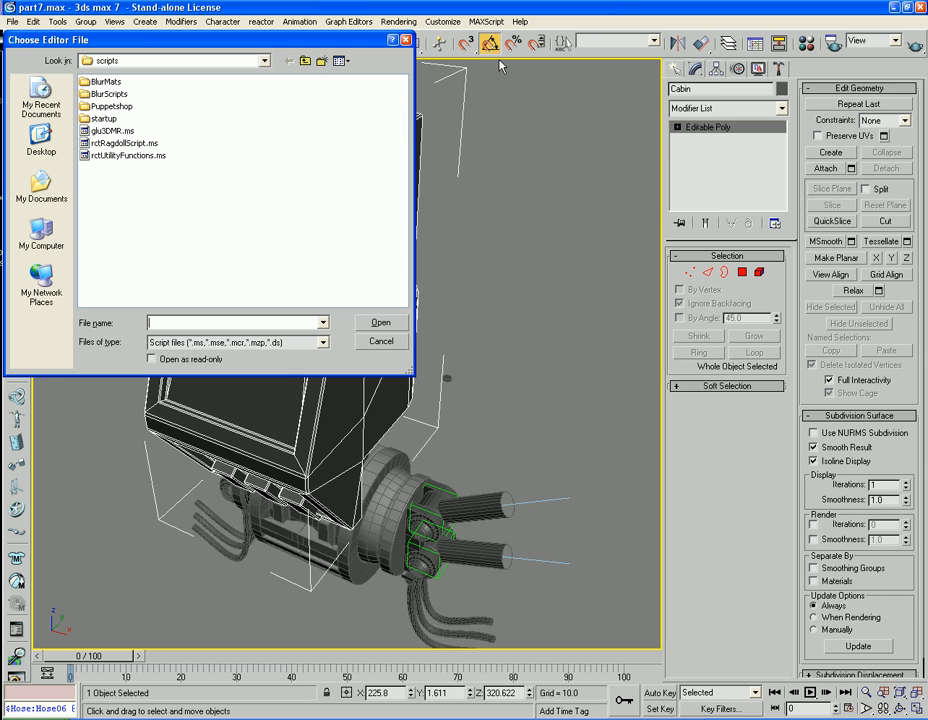
type("c:\\")
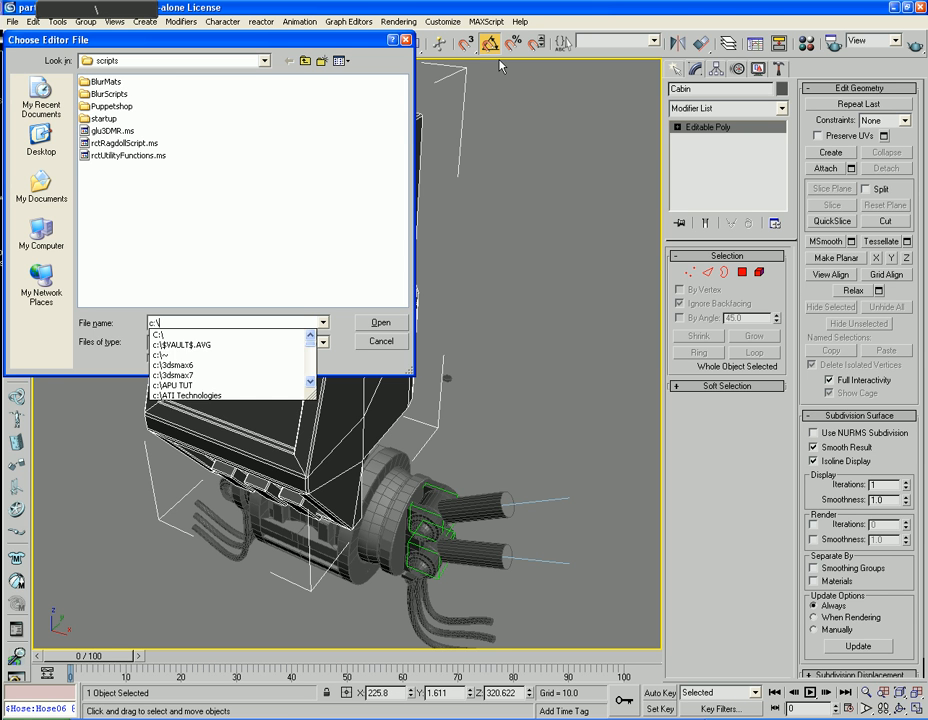
type("3dsmax6\\sc")
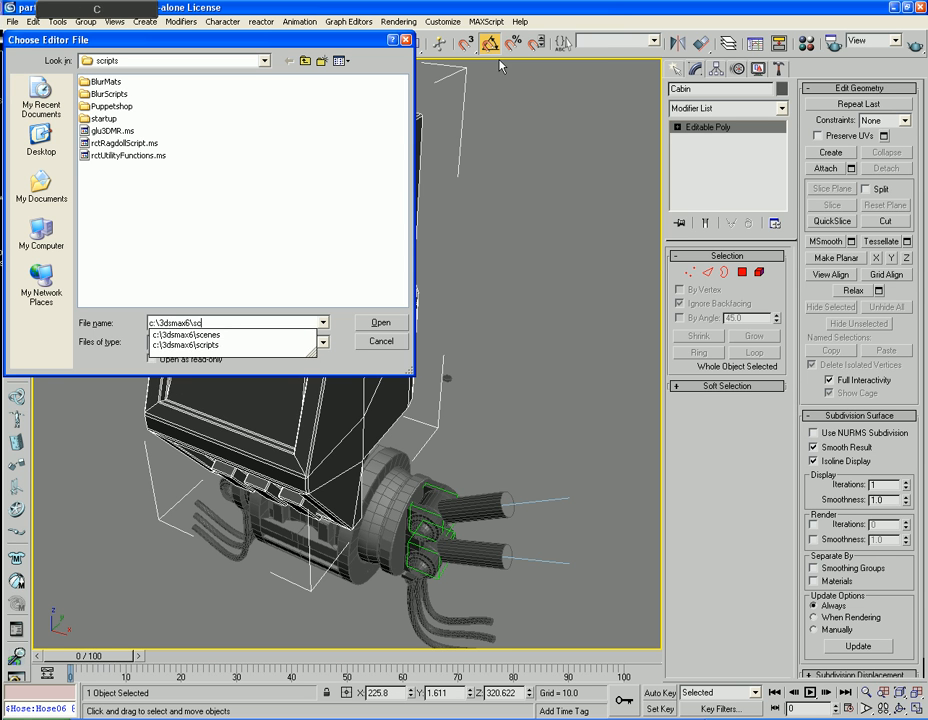
key("Down")
key("Down")
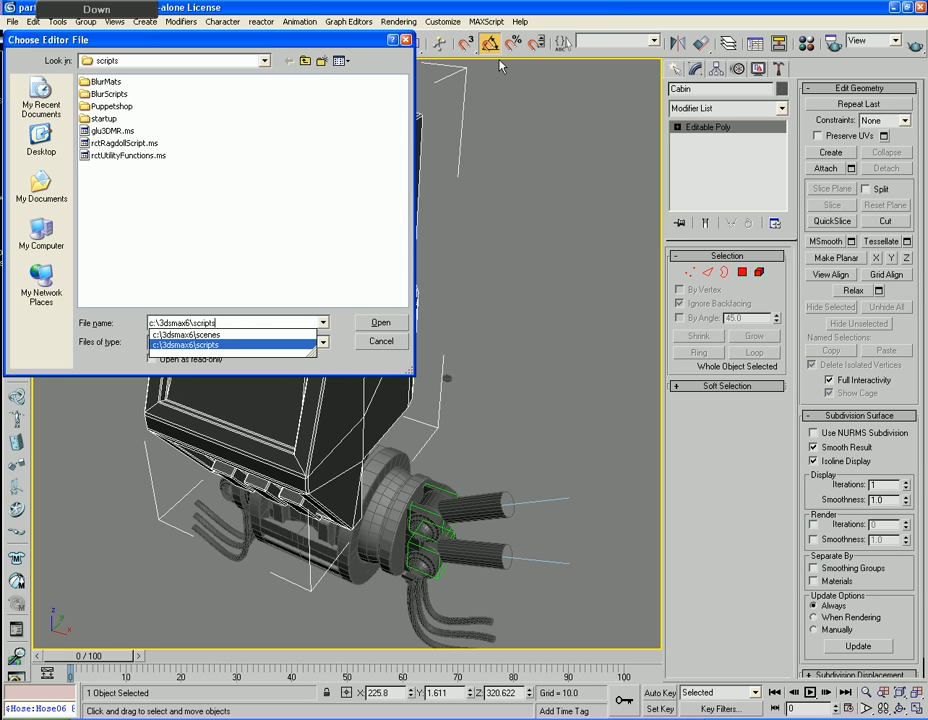
type("\\ex")
key("Down")
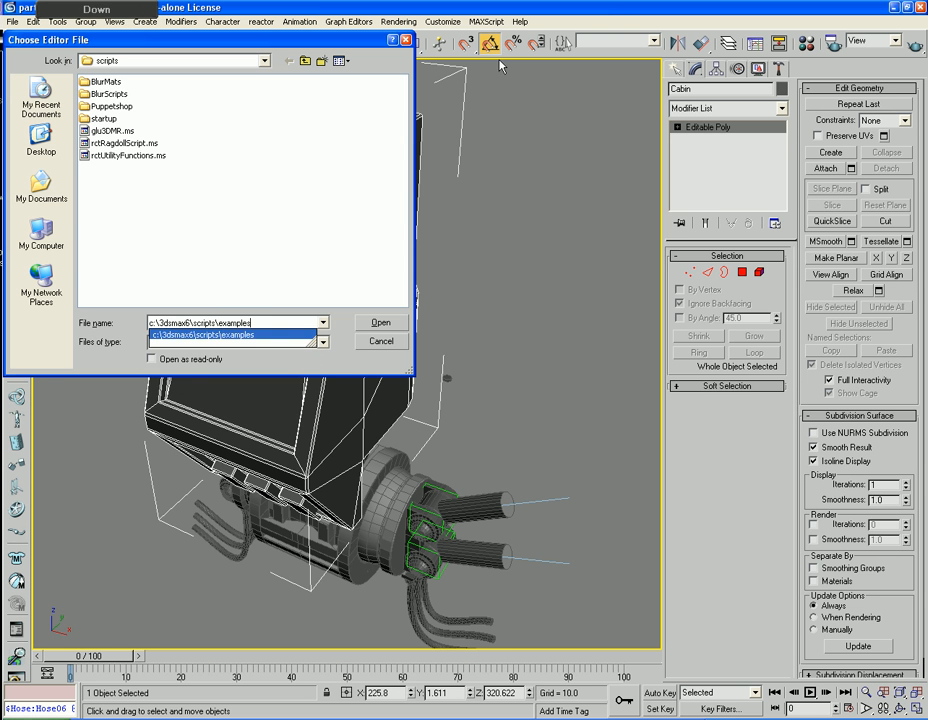
type("\\pl")
key("Down")
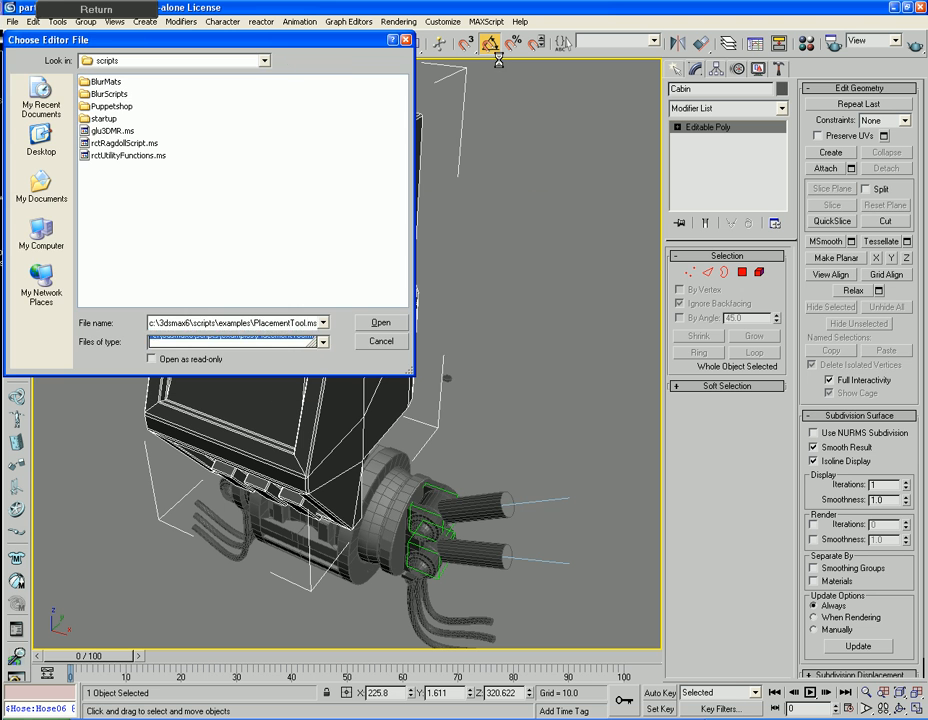
key("Return")
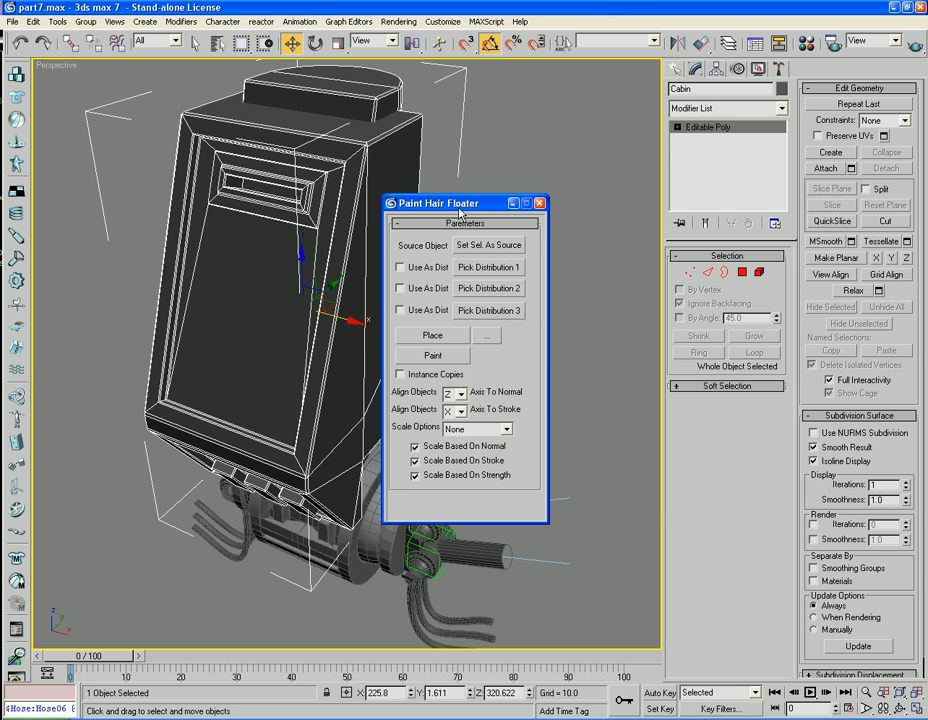
Move the Paint Hair Floater aside, pick the small cylinder as the first distribution object, and activate Place mode.
left_click_drag(460, 212, 808, 201)
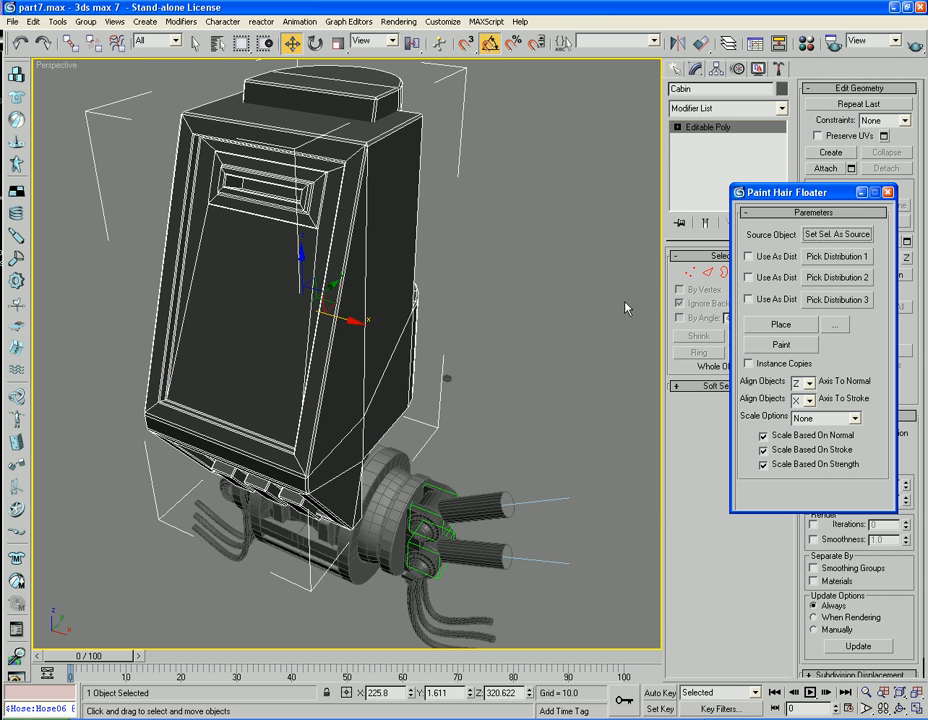
left_click(822, 259)
left_click(445, 377)
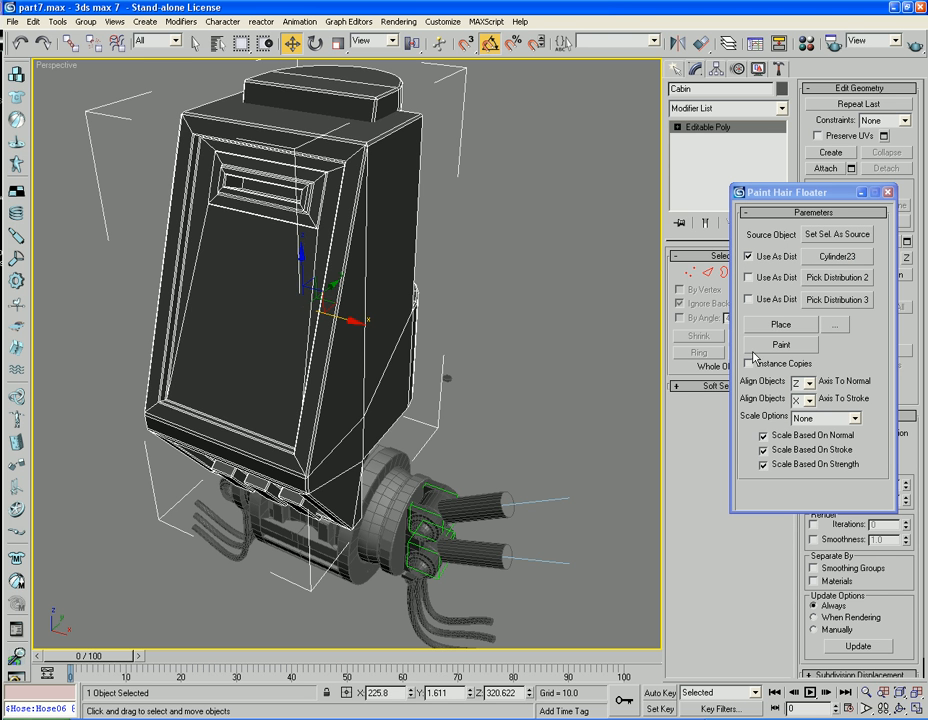
left_click(781, 326)
Try placing four cylinder copies in a line down the cabin's front panel and undo them.
left_click(267, 297)
left_click(265, 340)
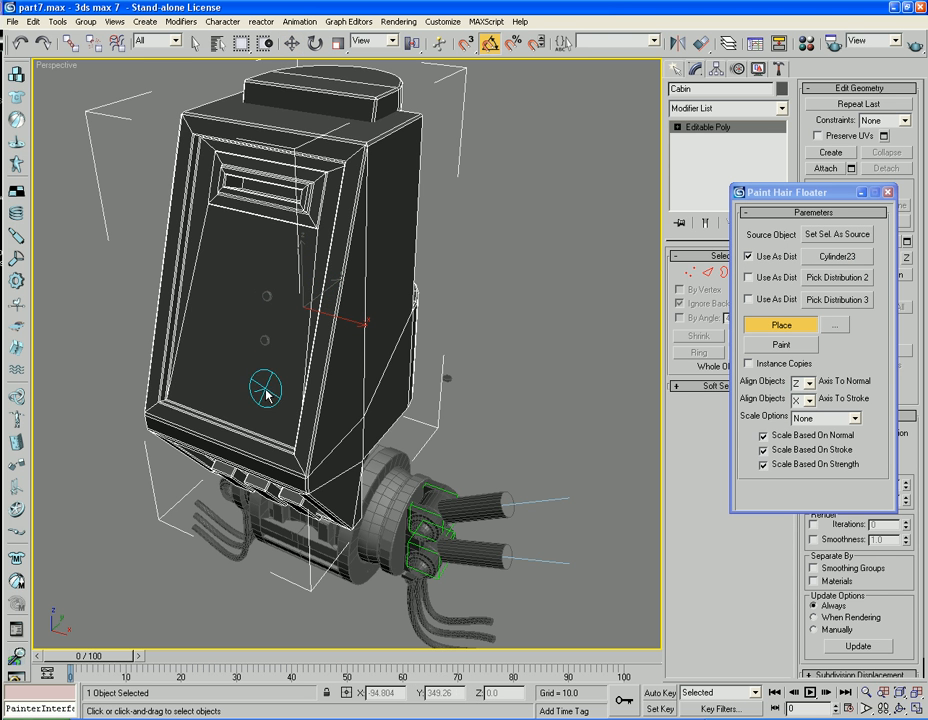
left_click(265, 389)
left_click(264, 419)
key("ctrl+z")
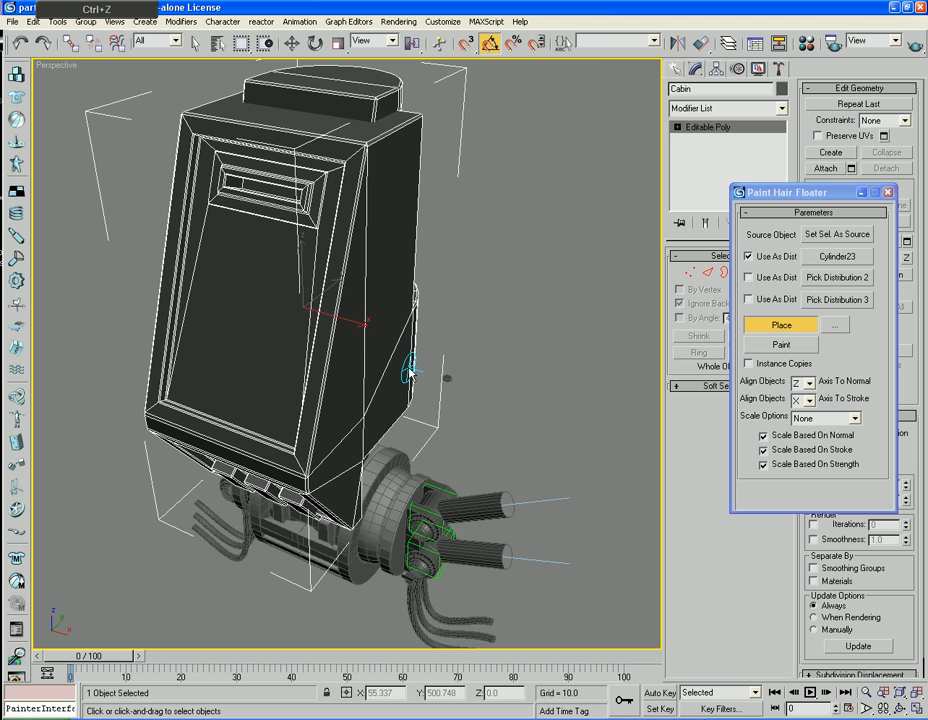
Place one cylinder copy as a bolt at each of the four corners of the frame around the cabin's front slot.
mouse_move(352, 292)
middle_mouse_down()
mouse_move(330, 276)
mouse_move(348, 274)
mouse_move(360, 310)
middle_mouse_up()
scroll(356, 276, "up", 5)
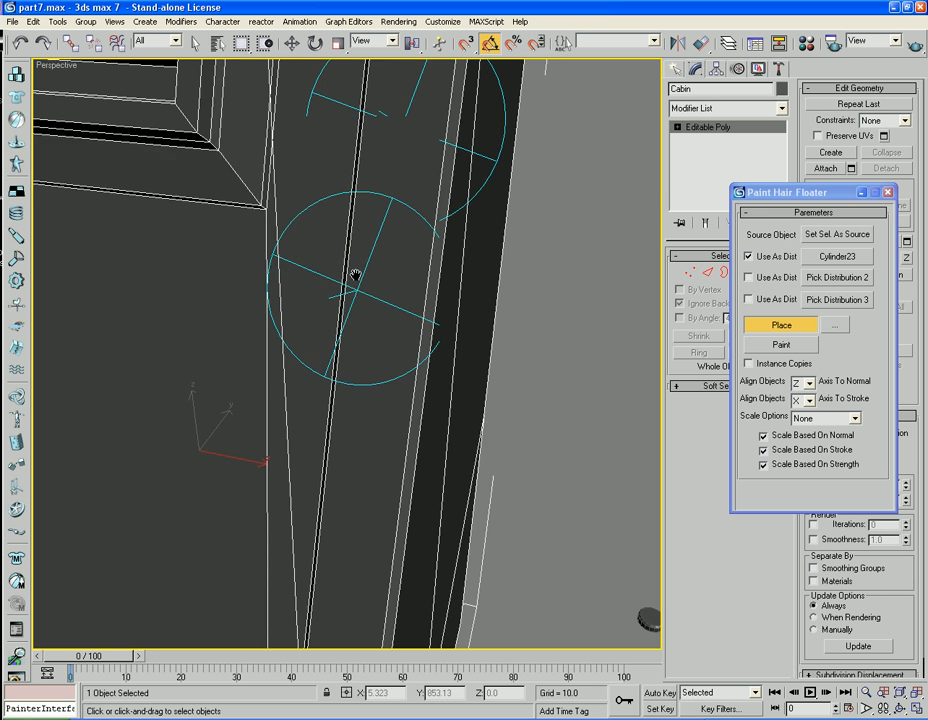
mouse_move(342, 177)
middle_mouse_down()
mouse_move(384, 307)
mouse_move(396, 288)
middle_mouse_up()
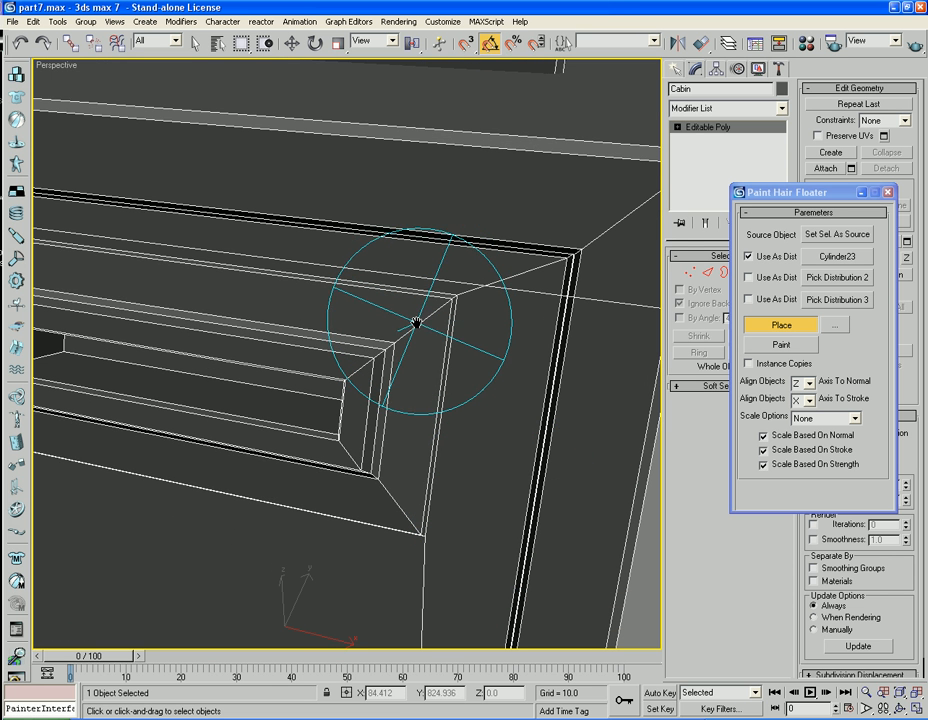
left_click(415, 326)
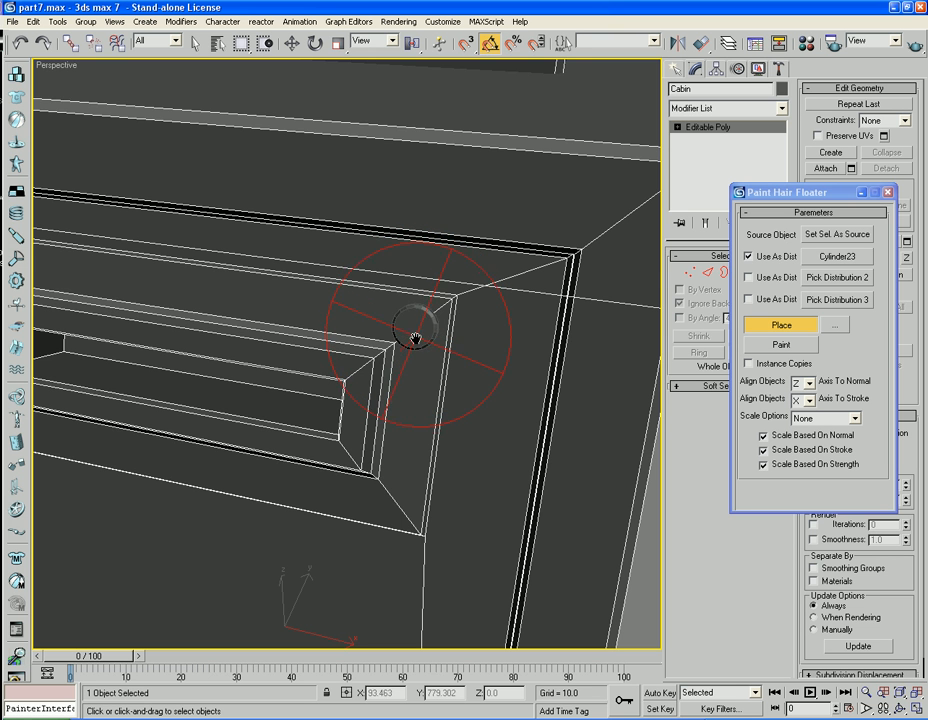
left_click(395, 505)
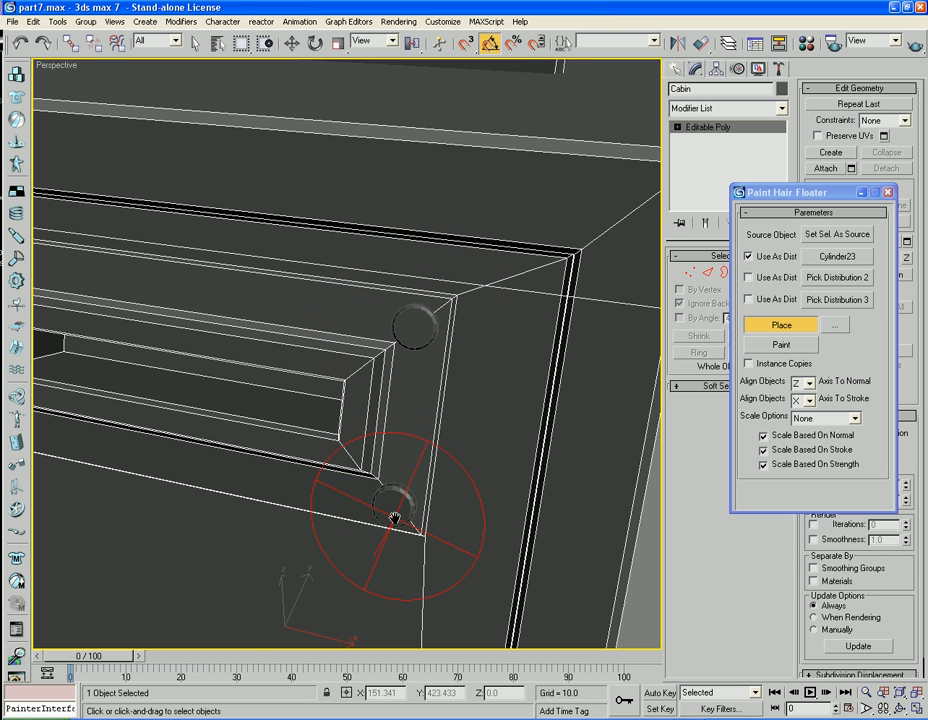
middle_click_drag(232, 455, 414, 460)
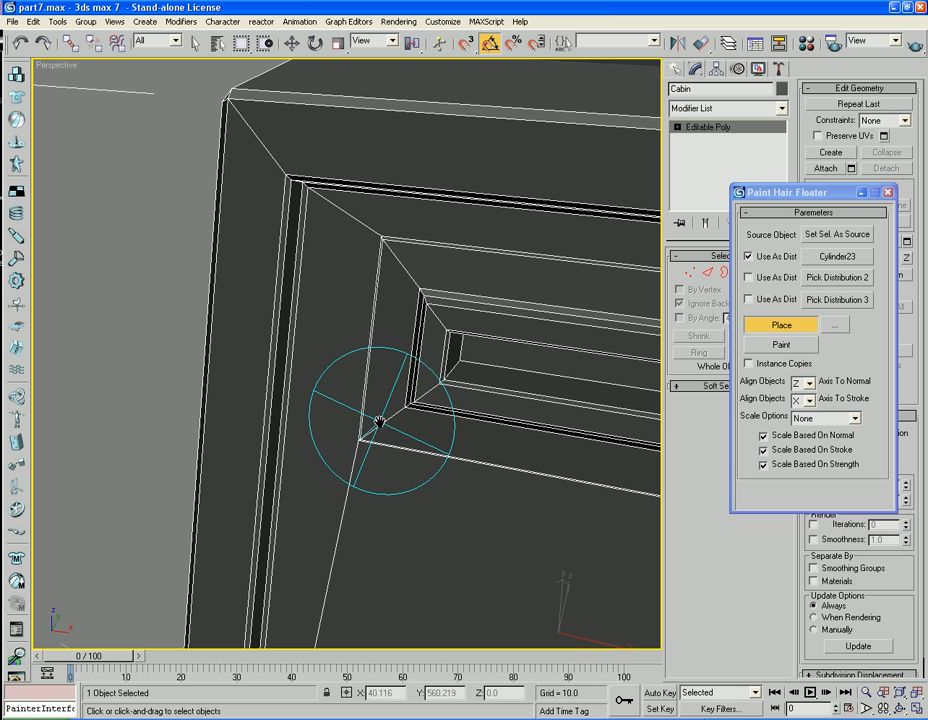
left_click(384, 421)
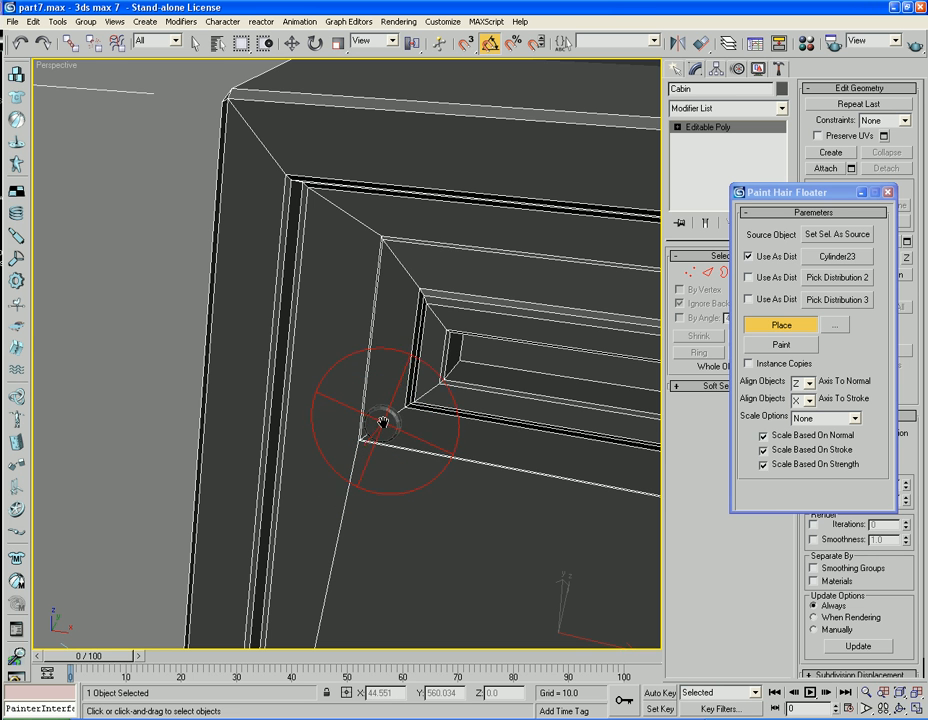
left_click(405, 268)
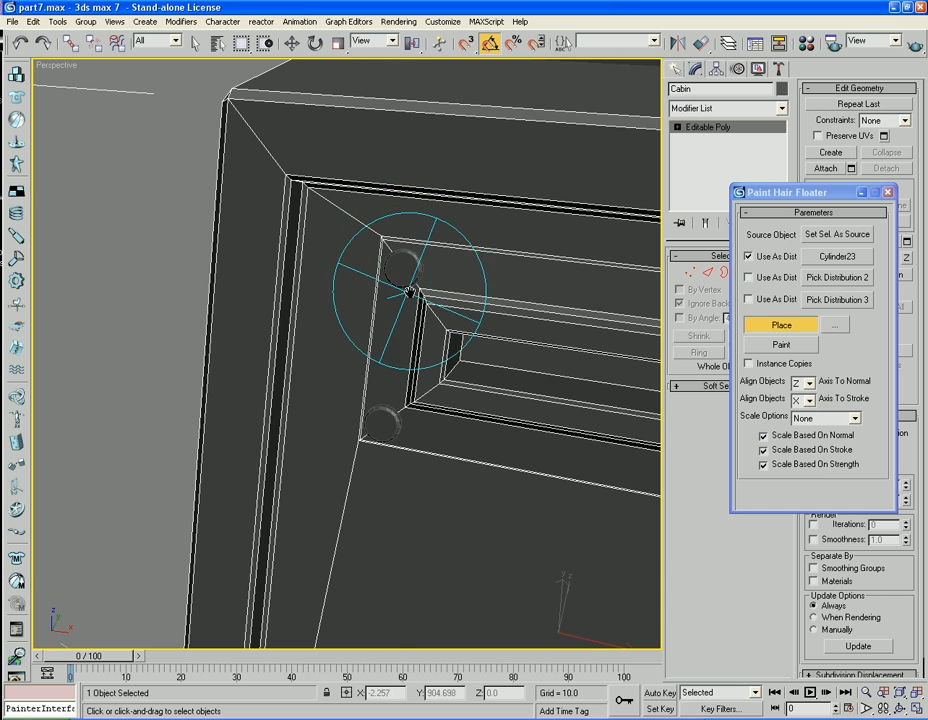
Place five bolts down the right border of the cabin's front face, one at each corner and three spaced between them.
mouse_move(447, 317)
middle_mouse_down()
mouse_move(390, 309)
mouse_move(365, 259)
middle_mouse_up()
scroll(390, 309, "down", 4)
middle_click_drag(430, 267, 383, 279)
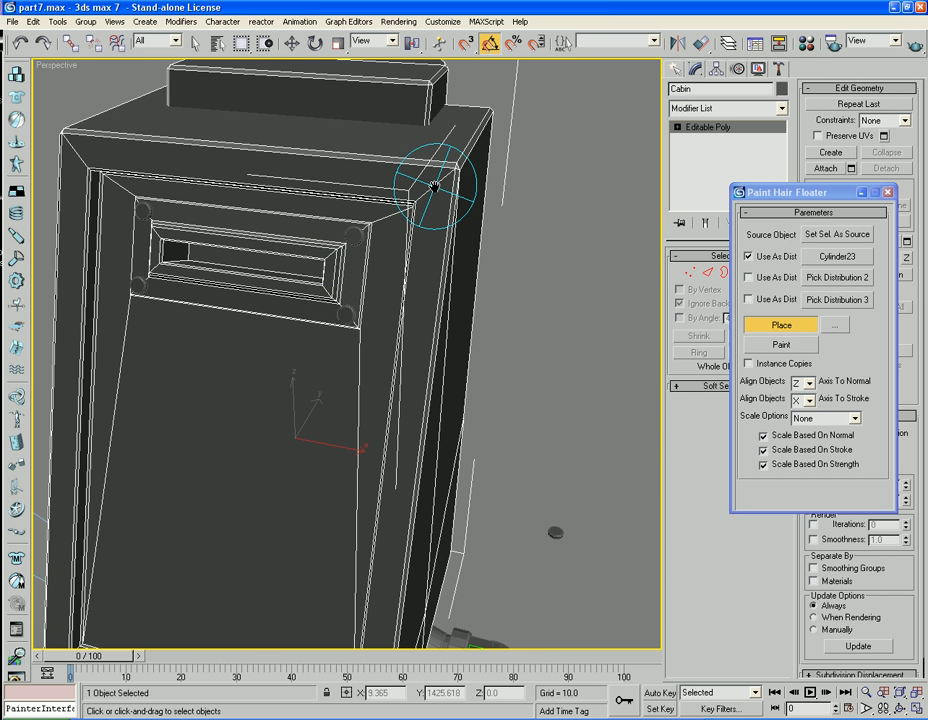
left_click(435, 188)
middle_click_drag(264, 223, 354, 229)
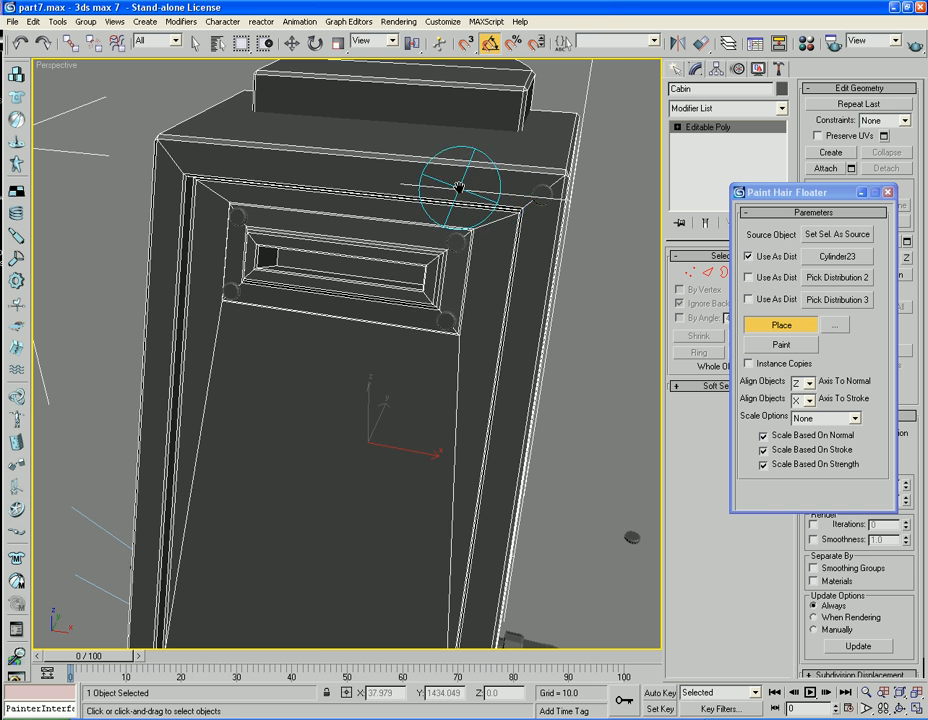
middle_click_drag(512, 232, 483, 172, "alt")
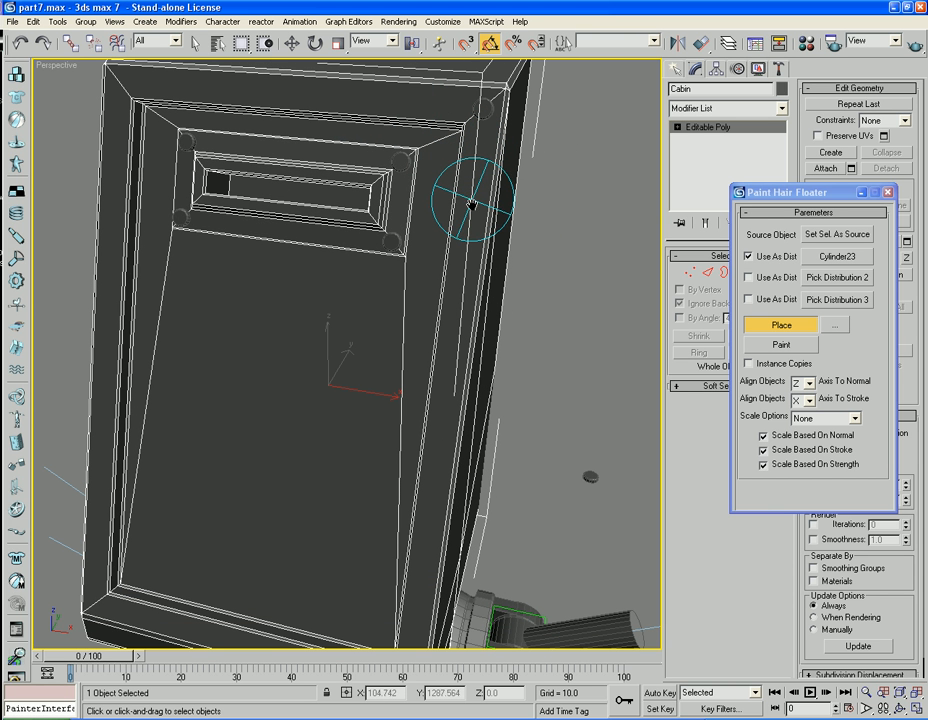
mouse_move(460, 383)
middle_mouse_down()
mouse_move(470, 255)
mouse_move(420, 277)
mouse_move(394, 397)
mouse_move(373, 425)
mouse_move(373, 390)
mouse_move(369, 418)
mouse_move(369, 408)
middle_mouse_up()
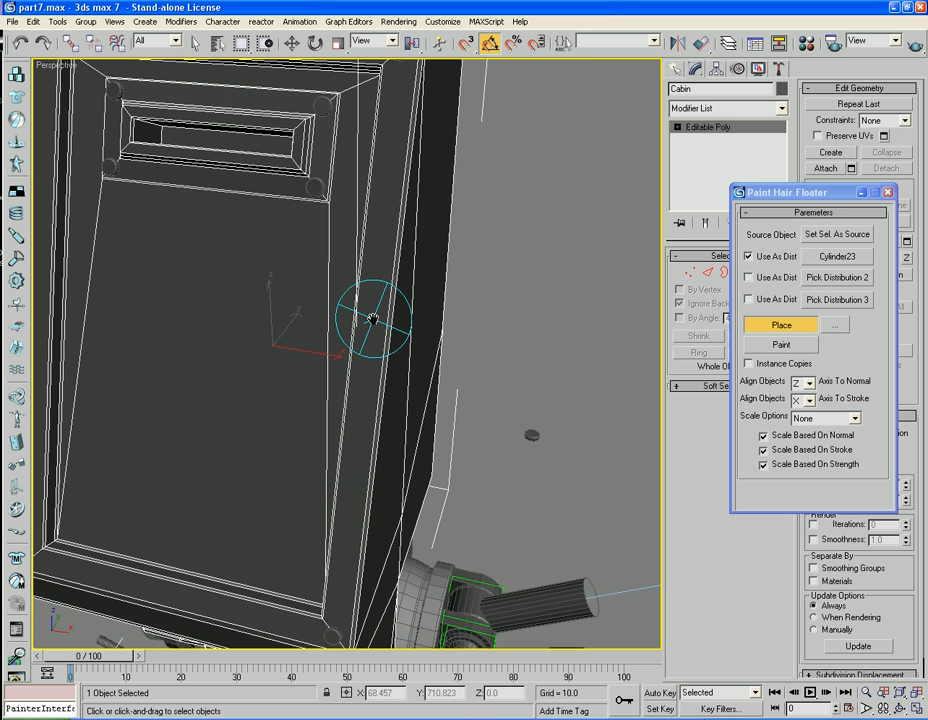
middle_click_drag(369, 315, 371, 321)
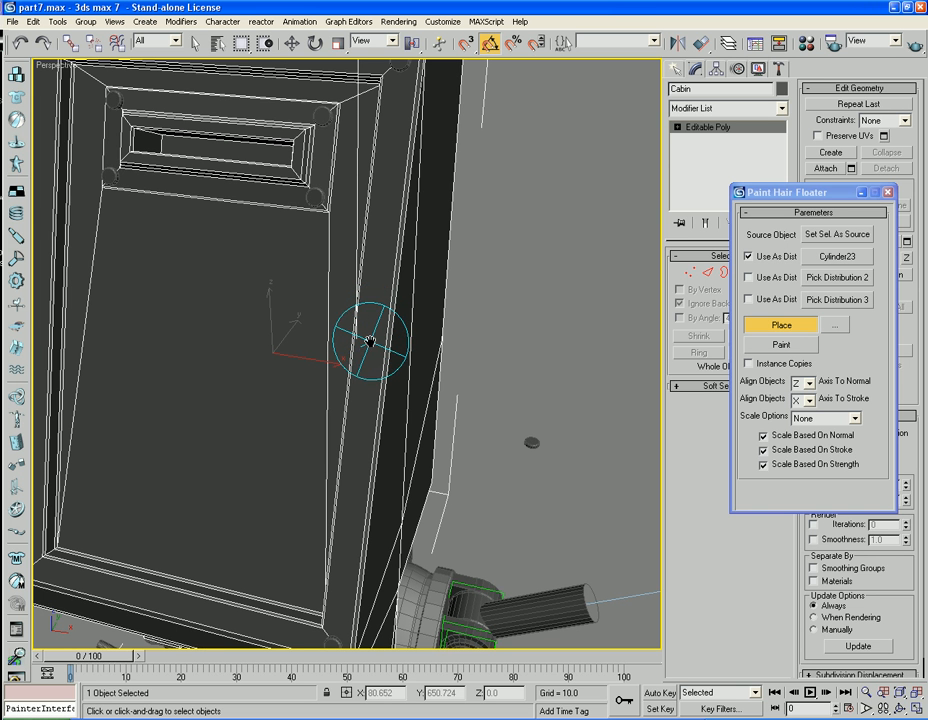
left_click(369, 343)
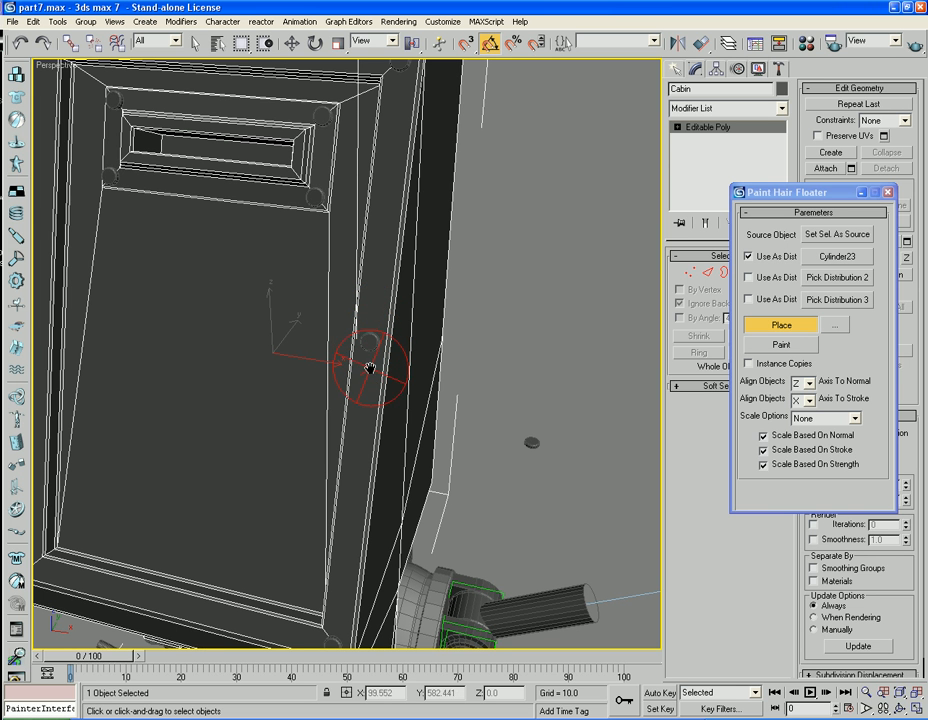
left_click(387, 201)
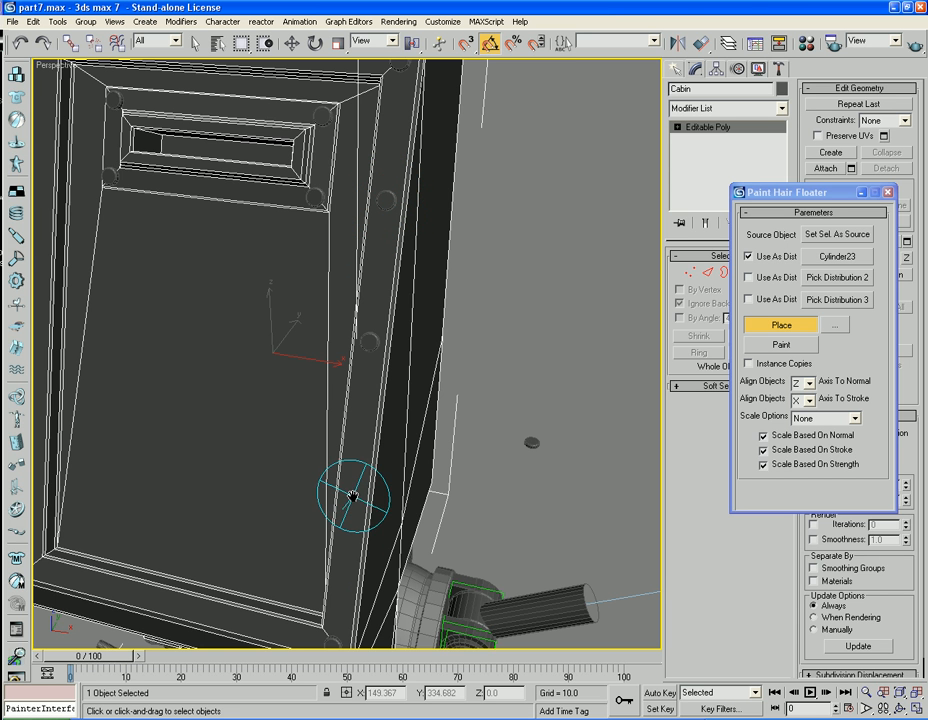
Place one bolt on the bottom border and one on the top border of the front face, near the right corners.
middle_click_drag(391, 453, 373, 408, "alt")
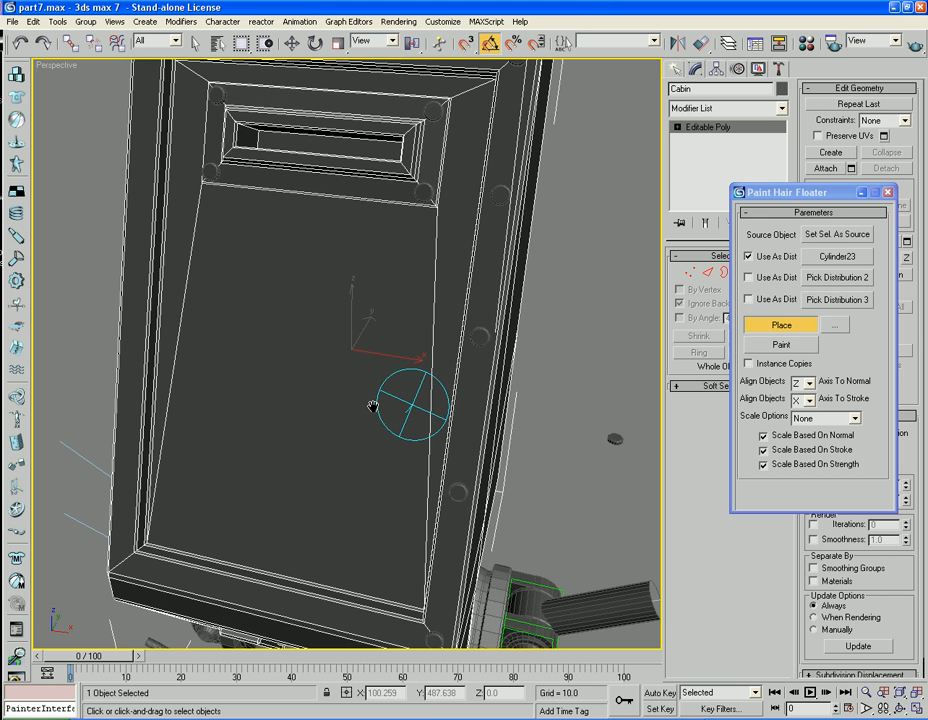
middle_click_drag(292, 514, 373, 456, "alt")
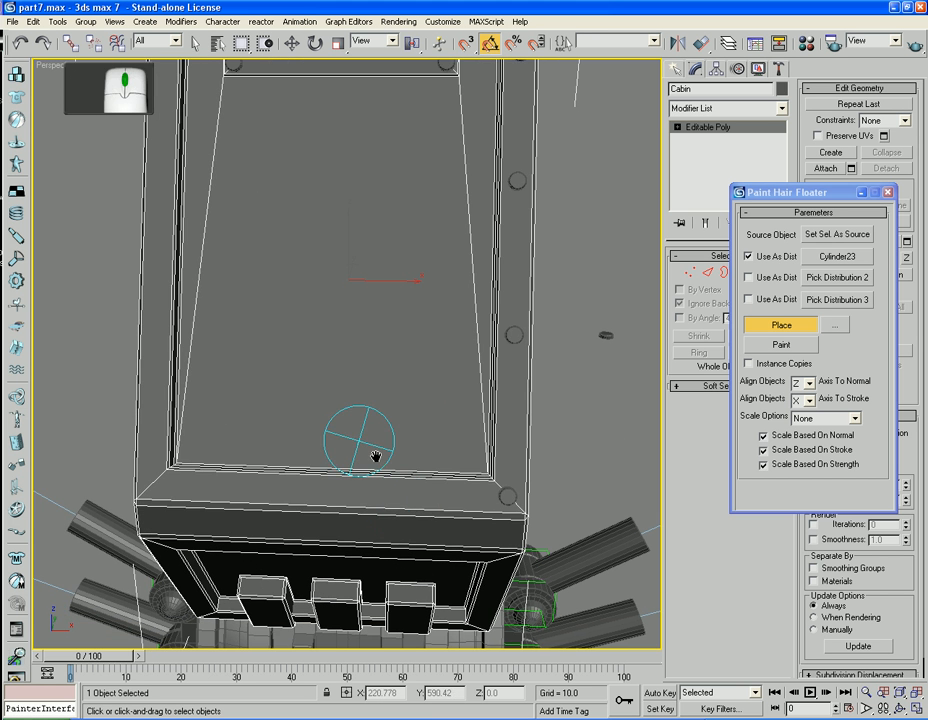
left_click(410, 504)
middle_click_drag(414, 355, 401, 597)
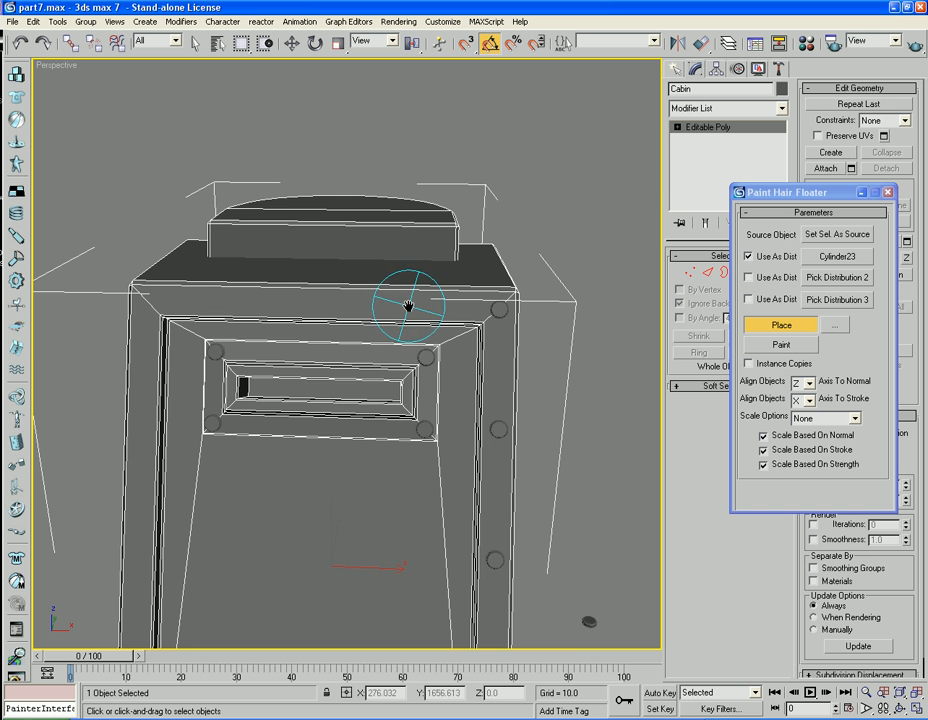
Place a bolt at each corner of the cabin's lower sloped panel frame and three more along its upper edge.
middle_click_drag(406, 341, 445, 280, "alt")
left_click(458, 274)
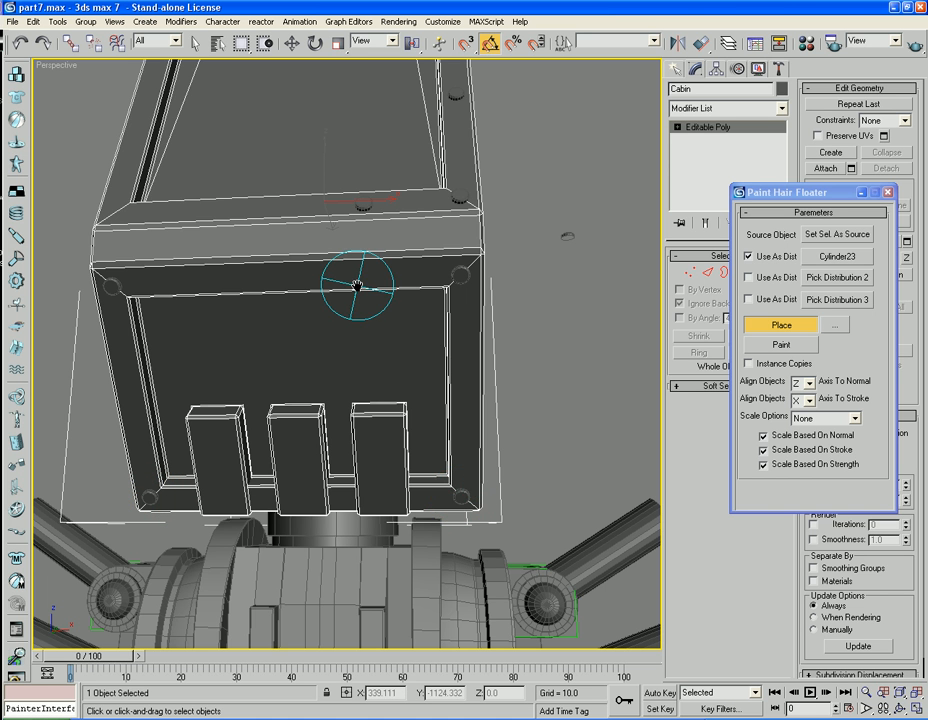
left_click(373, 275)
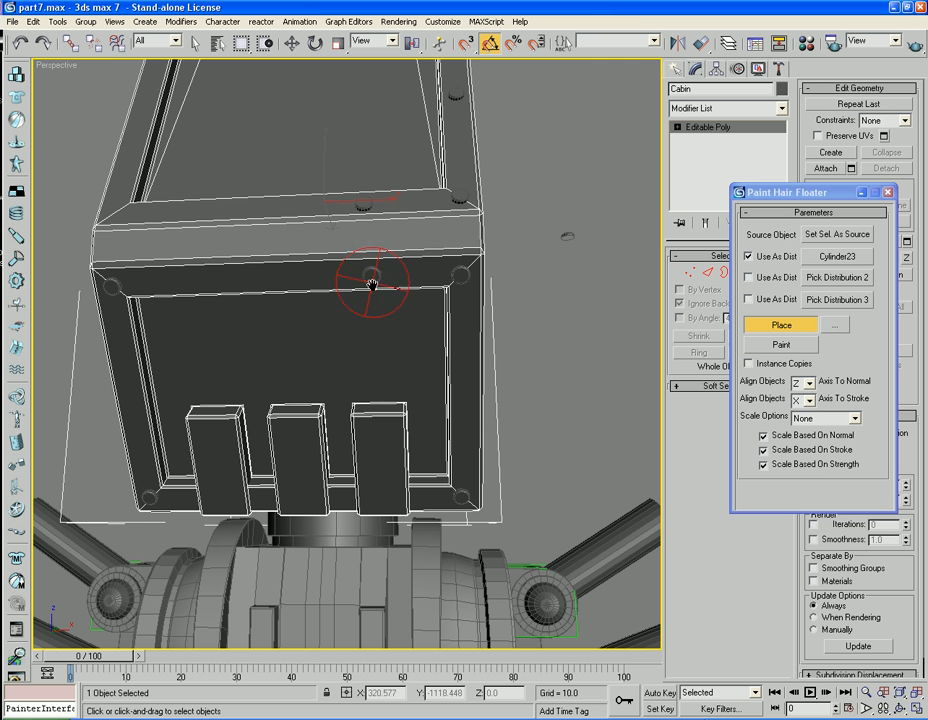
left_click(286, 277)
left_click(206, 286)
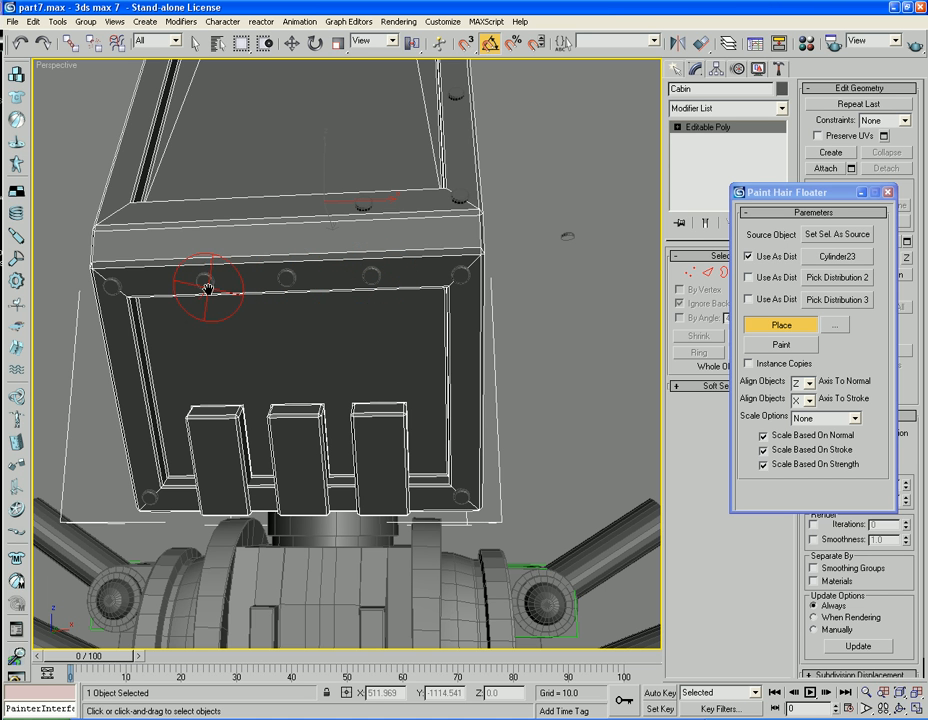
Place two bolts, one above the other, on each of the three raised blocks of the lower sloped panel.
left_click(213, 440)
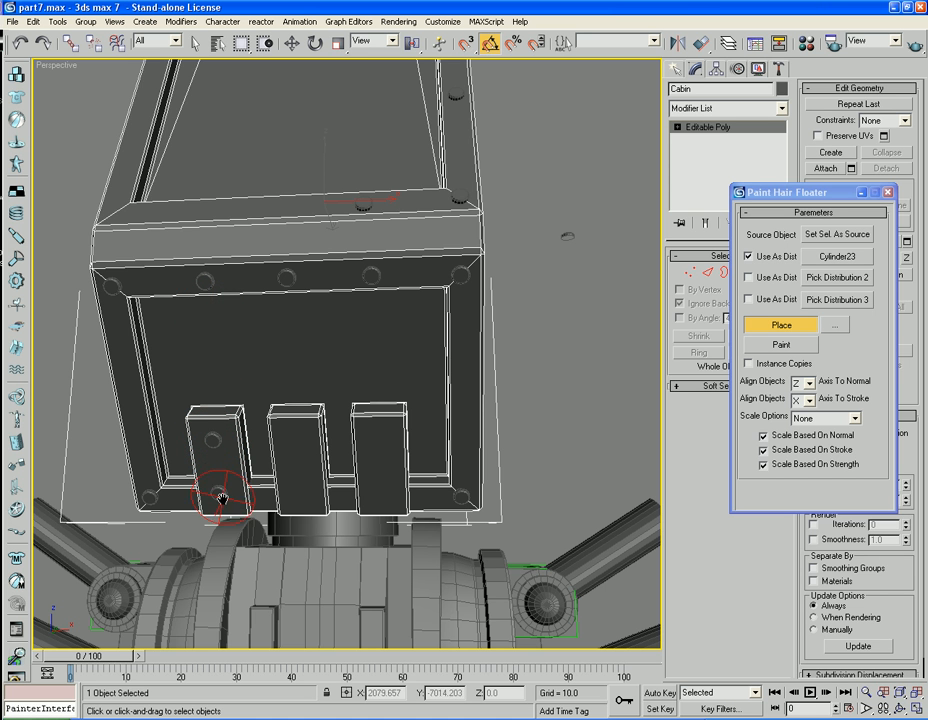
left_click(297, 491)
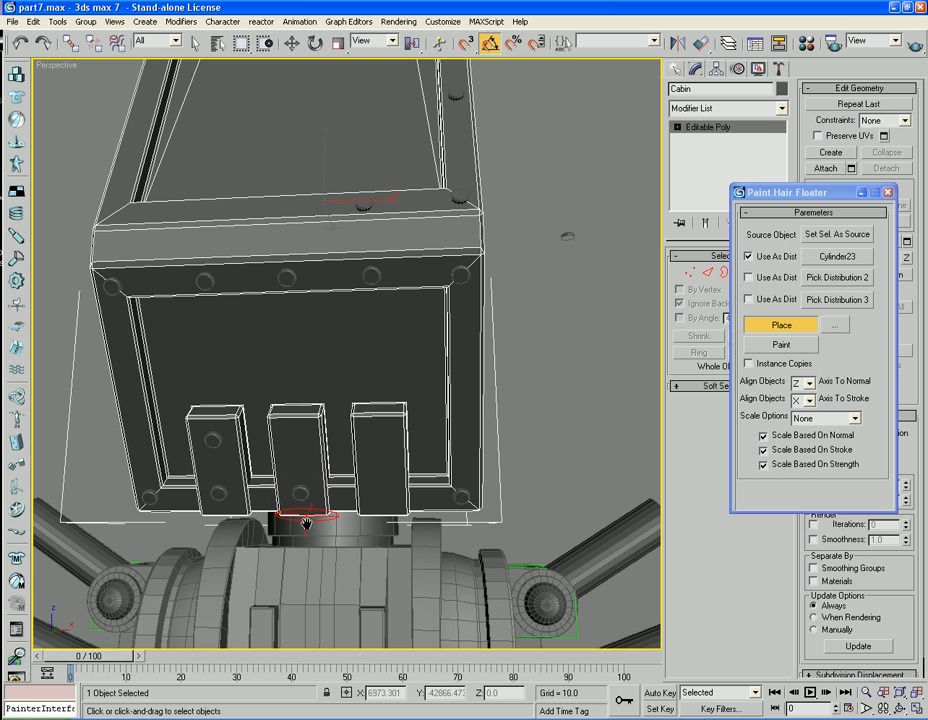
left_click(295, 438)
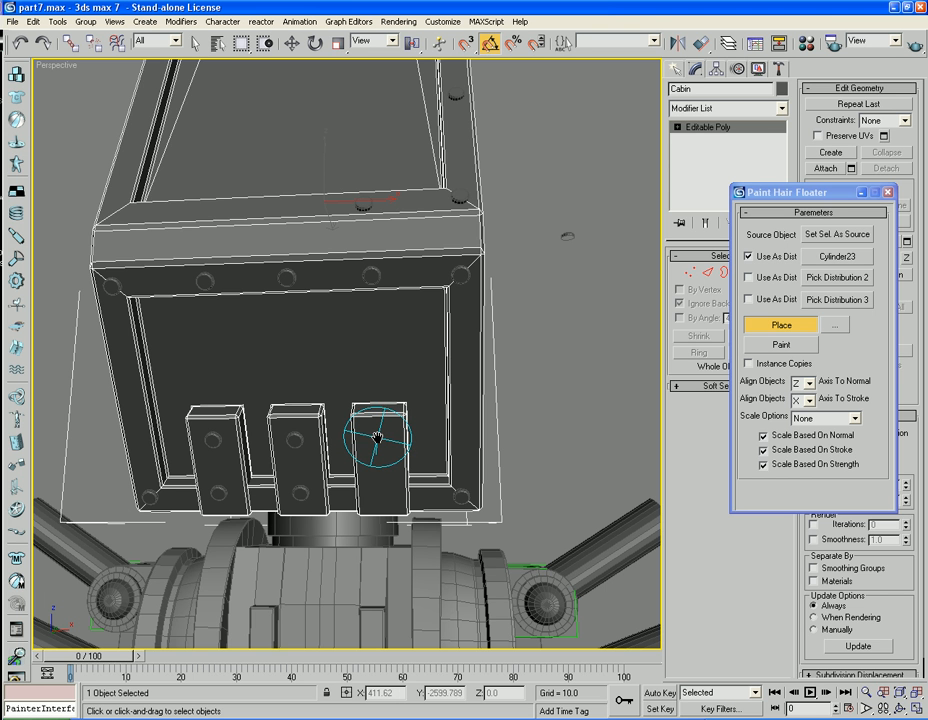
left_click(377, 439)
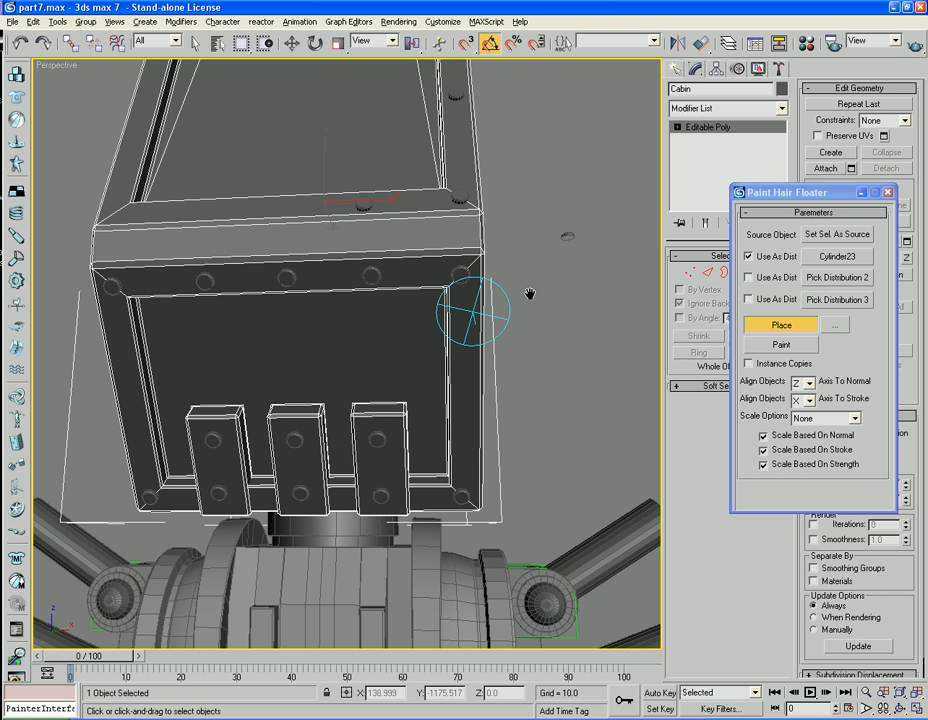
Turn off Place mode, switch to plain object selection and deselect the cabin.
middle_click_drag(472, 311, 536, 362, "alt")
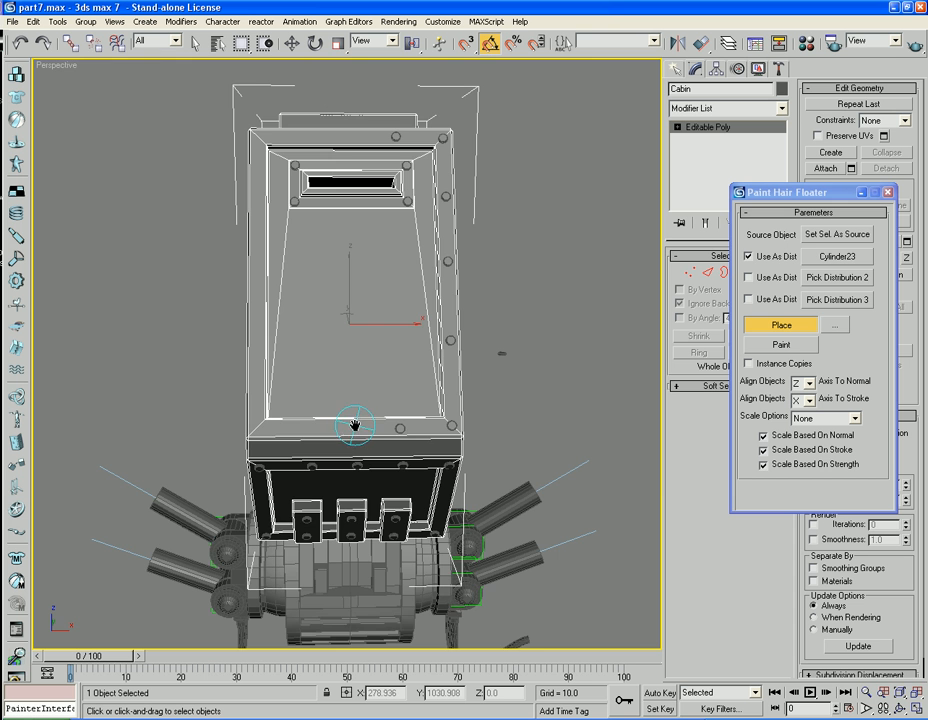
scroll(431, 321, "up", 6)
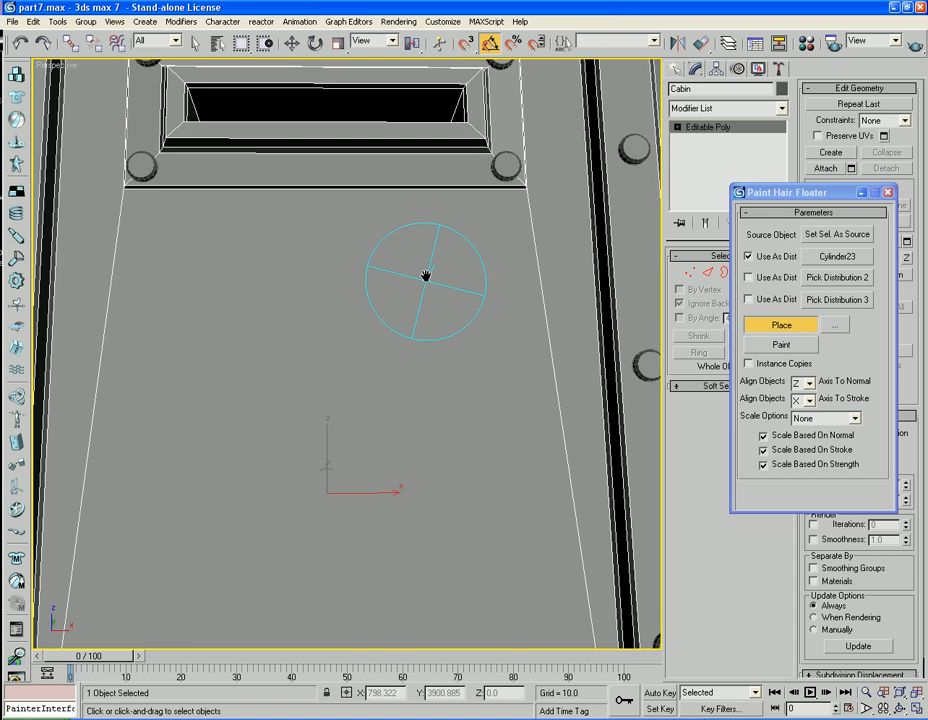
scroll(427, 338, "down", 2)
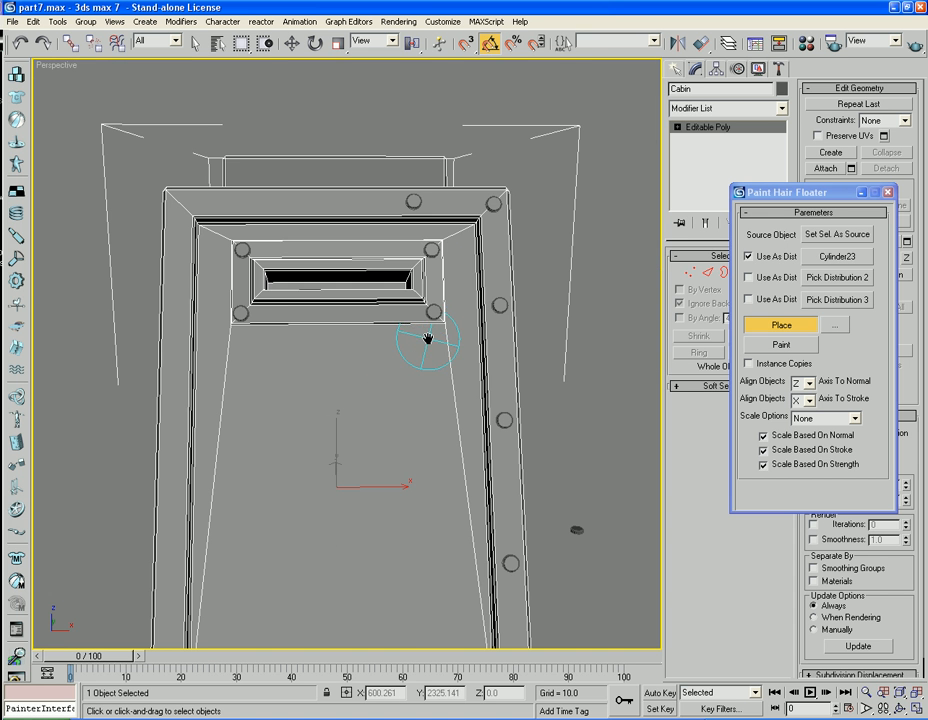
left_click(783, 326)
middle_click_drag(553, 272, 547, 213)
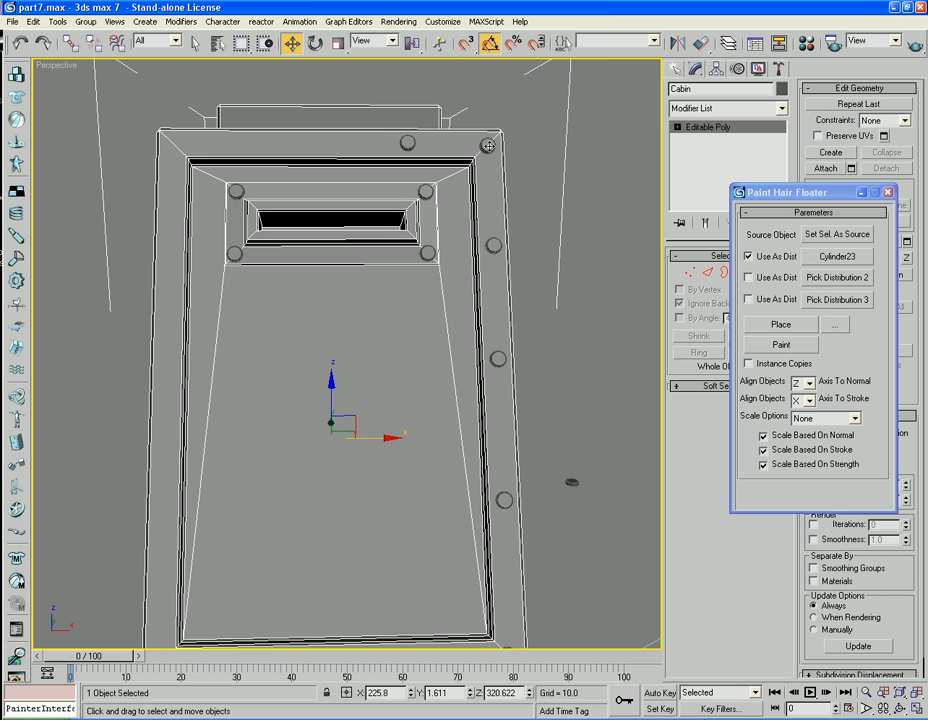
key("q")
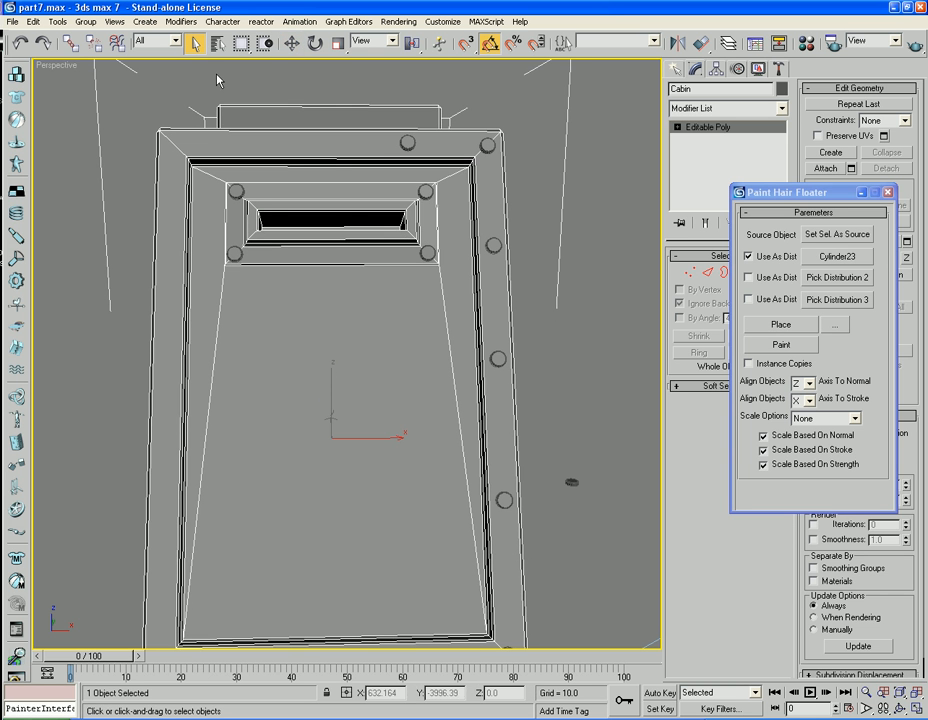
mouse_move(550, 308)
middle_mouse_down()
mouse_move(532, 264)
mouse_move(535, 293)
middle_mouse_up()
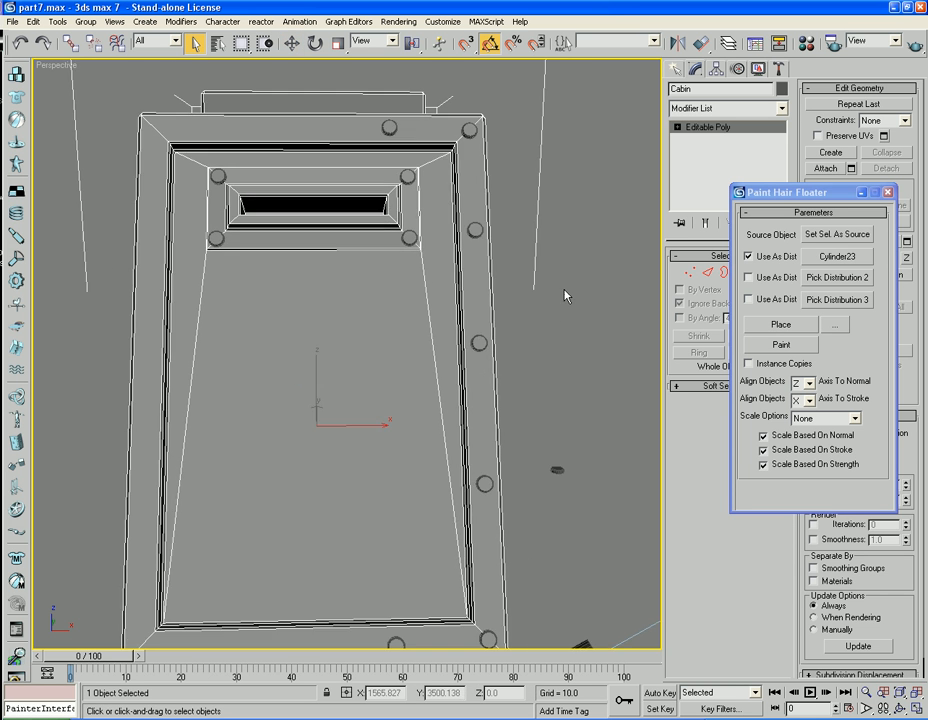
left_click(586, 296)
Select the five bolts down the front face's right border and clone them as instances along X onto the left border.
left_click(466, 124)
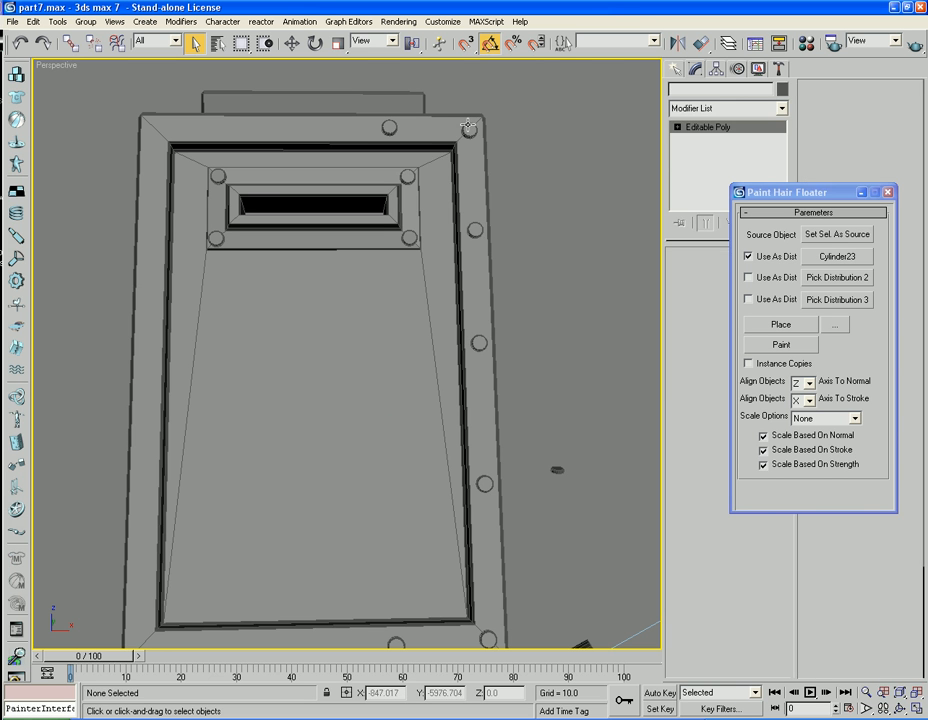
left_click(475, 229, "ctrl")
left_click(484, 483, "ctrl")
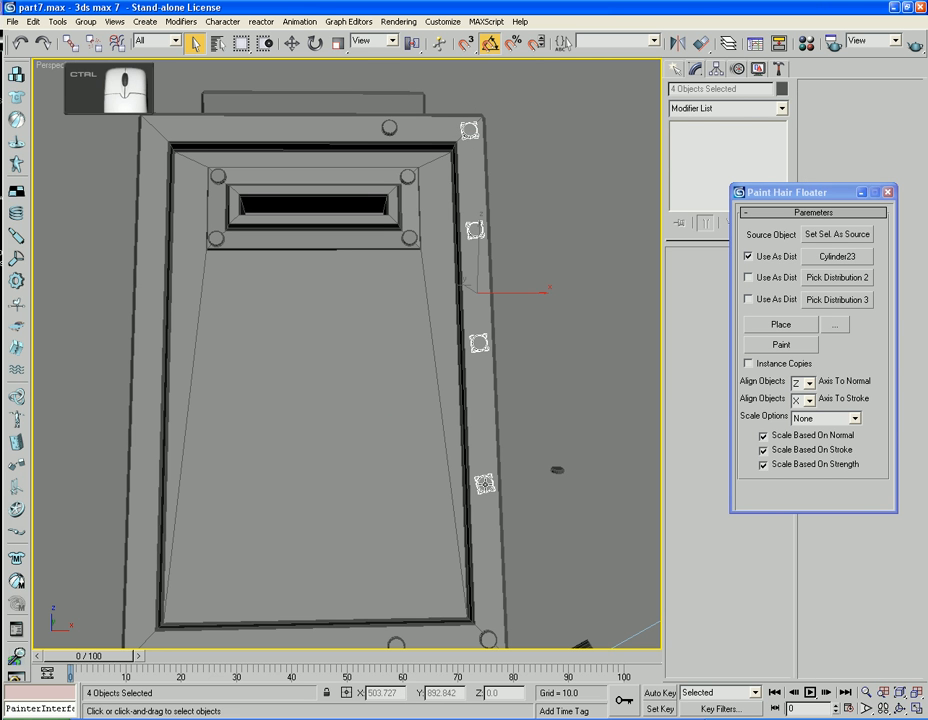
left_click(488, 632, "ctrl")
middle_click_drag(487, 514, 487, 446)
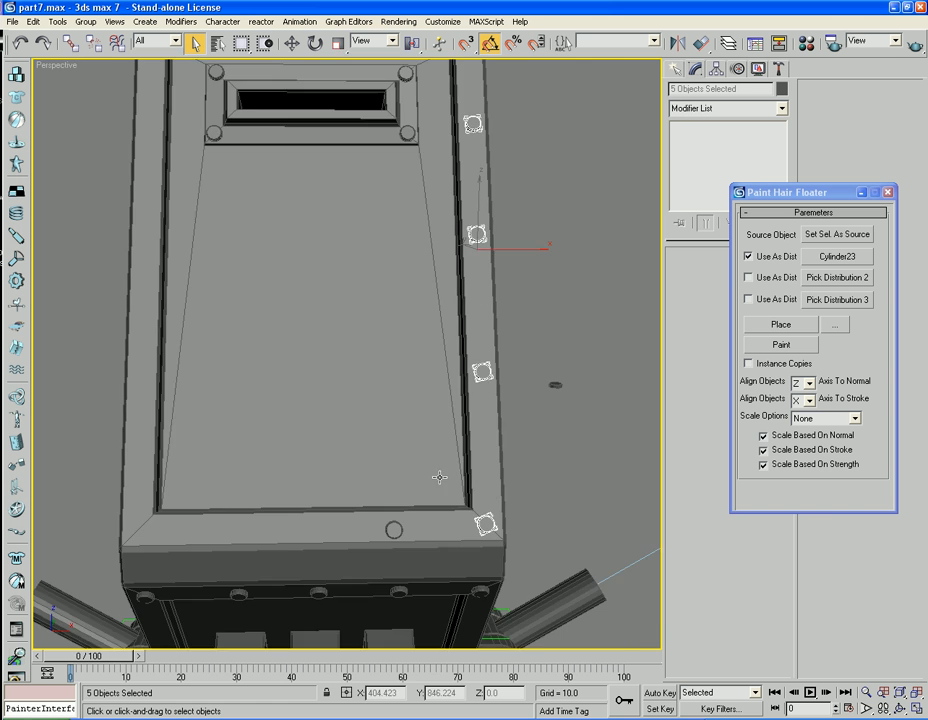
middle_click_drag(439, 478, 460, 457)
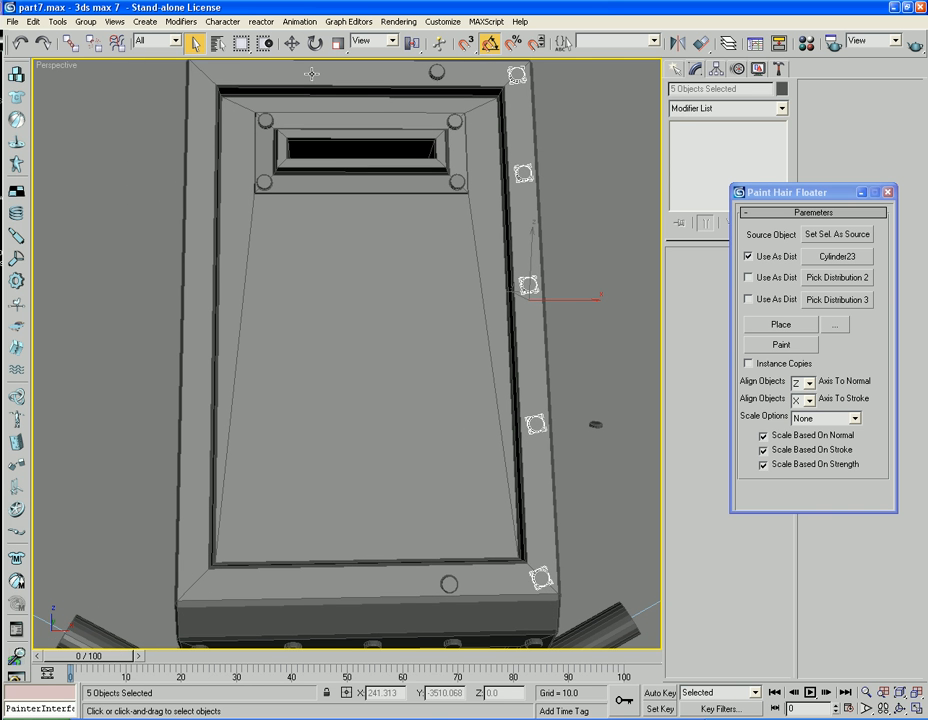
left_click(291, 43)
left_click_drag(578, 300, 250, 299, "shift")
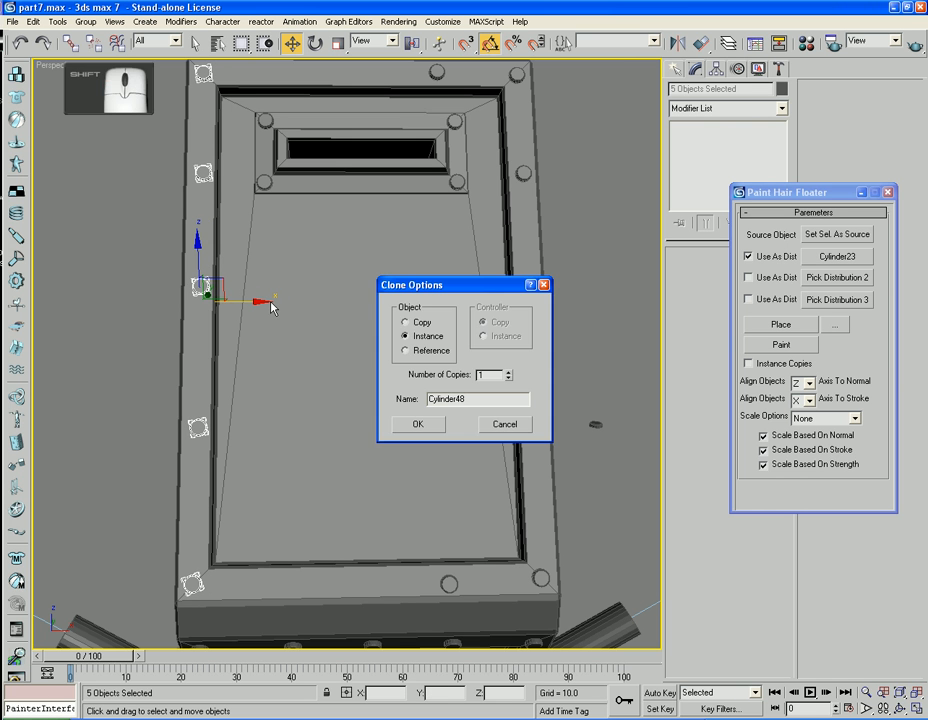
left_click(418, 424)
Select the single bolts on the top and bottom borders and clone them twice along X, spacing them evenly across the front face.
left_click(436, 72)
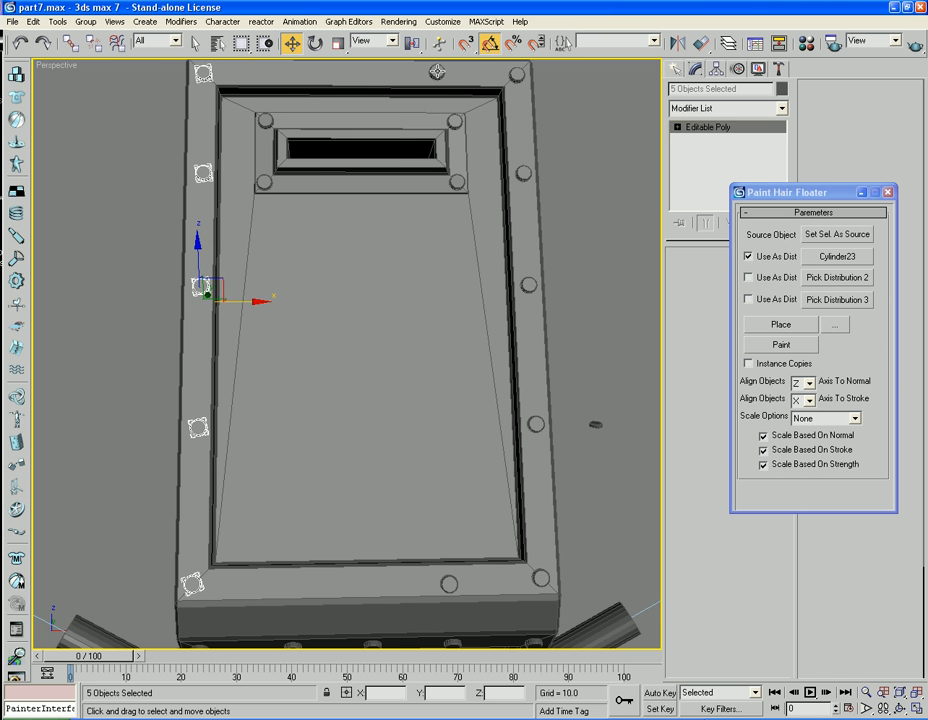
left_click(445, 580, "ctrl")
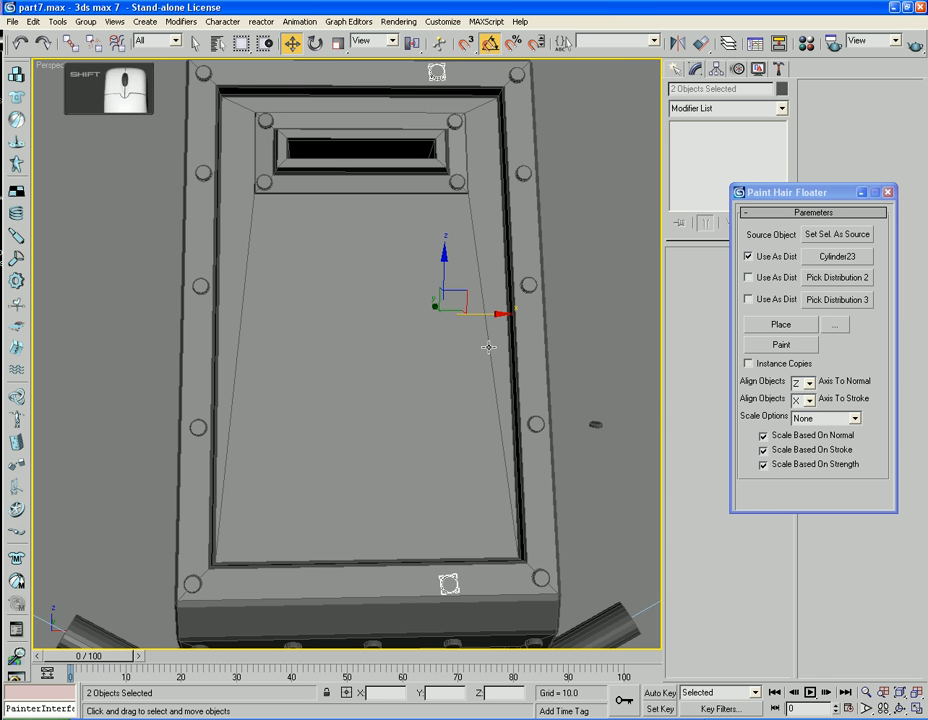
mouse_move(496, 315)
left_mouse_down("shift")
mouse_move(338, 318)
mouse_move(421, 332)
left_mouse_up("shift")
left_click(420, 480)
left_click(418, 425)
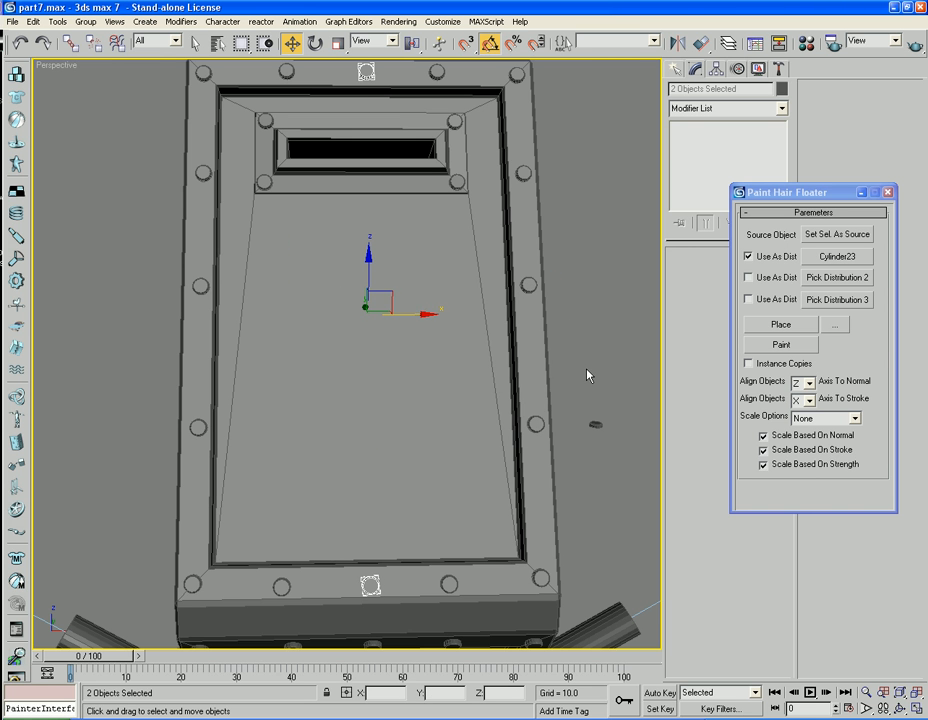
Clear the selection and turn off the edged-faces display to check the bolted cabin.
left_click(588, 375)
scroll(588, 375, "down", 5)
middle_click_drag(551, 429, 537, 336)
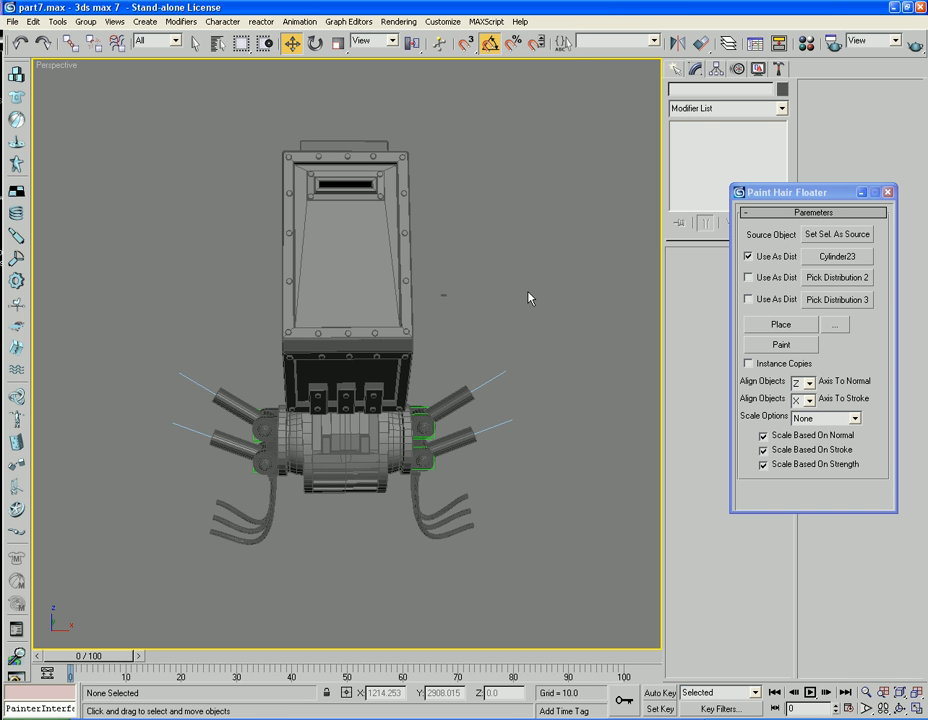
key("alt")
mouse_move(530, 298)
middle_mouse_down("alt")
mouse_move(465, 287)
mouse_move(585, 317)
middle_mouse_up("alt")
key("F4")
scroll(467, 291, "up", 4)
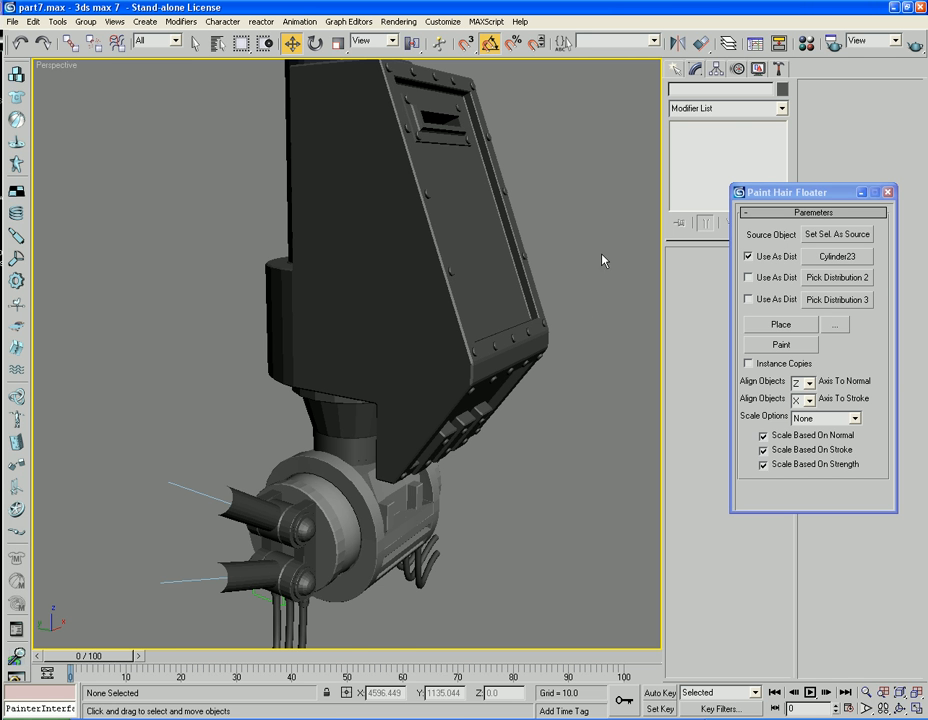
Select the cabin, turn on Place mode and place bolts along the side panel's front and lower edges.
middle_click_drag(605, 259, 572, 311, "alt")
left_click(434, 304)
left_click(781, 324)
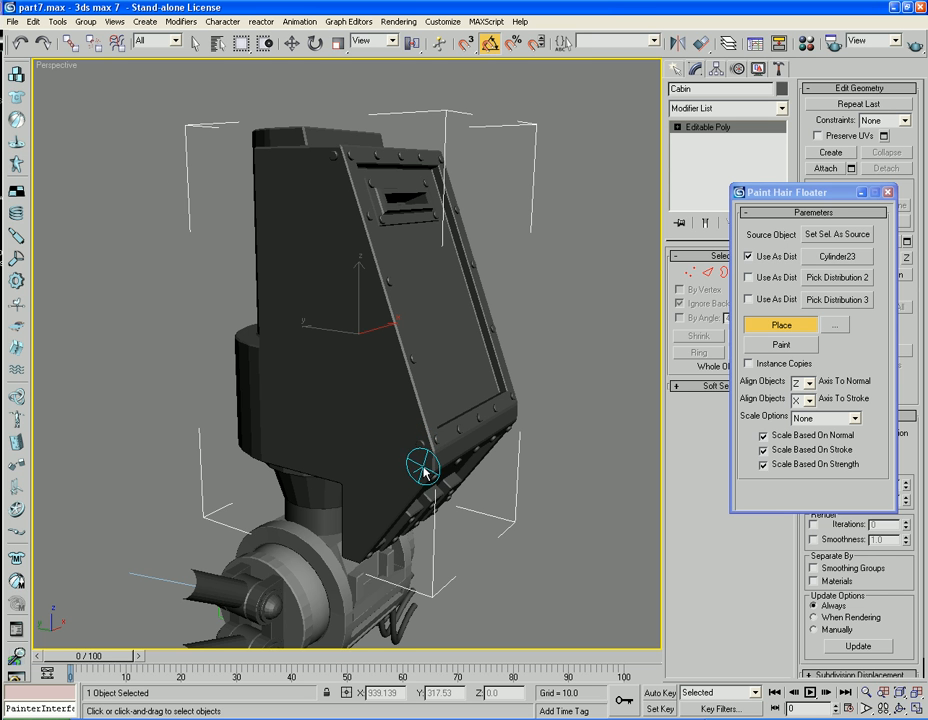
left_click(352, 557)
mouse_move(577, 522)
middle_mouse_down("alt")
mouse_move(573, 497)
mouse_move(530, 492)
middle_mouse_up("alt")
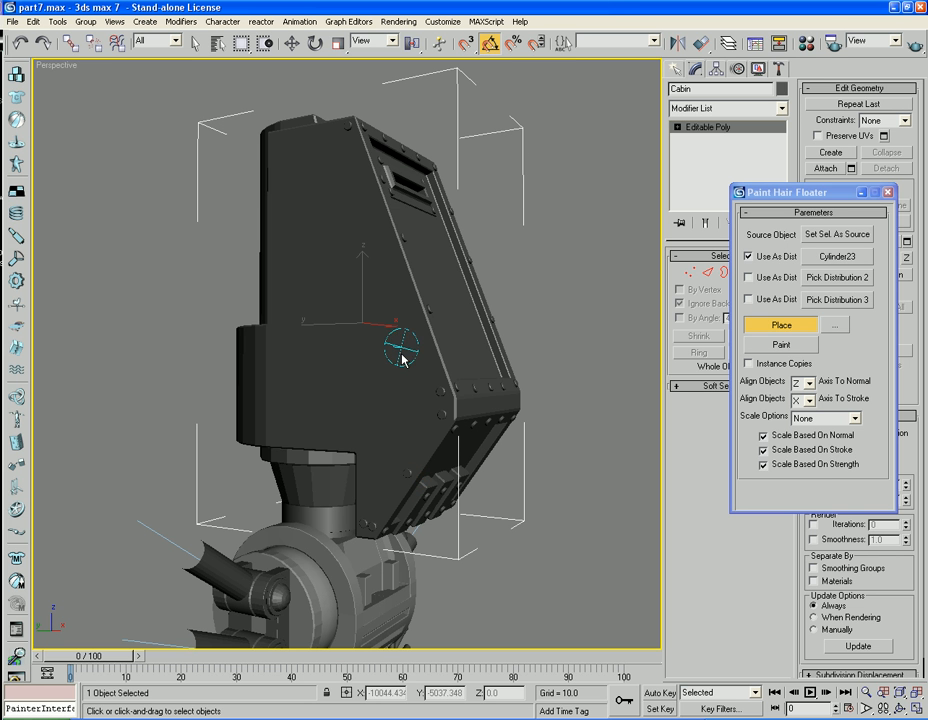
mouse_move(403, 358)
left_mouse_down()
mouse_move(416, 338)
mouse_move(414, 315)
mouse_move(421, 340)
mouse_move(390, 245)
left_mouse_up()
left_click_drag(366, 179, 367, 188)
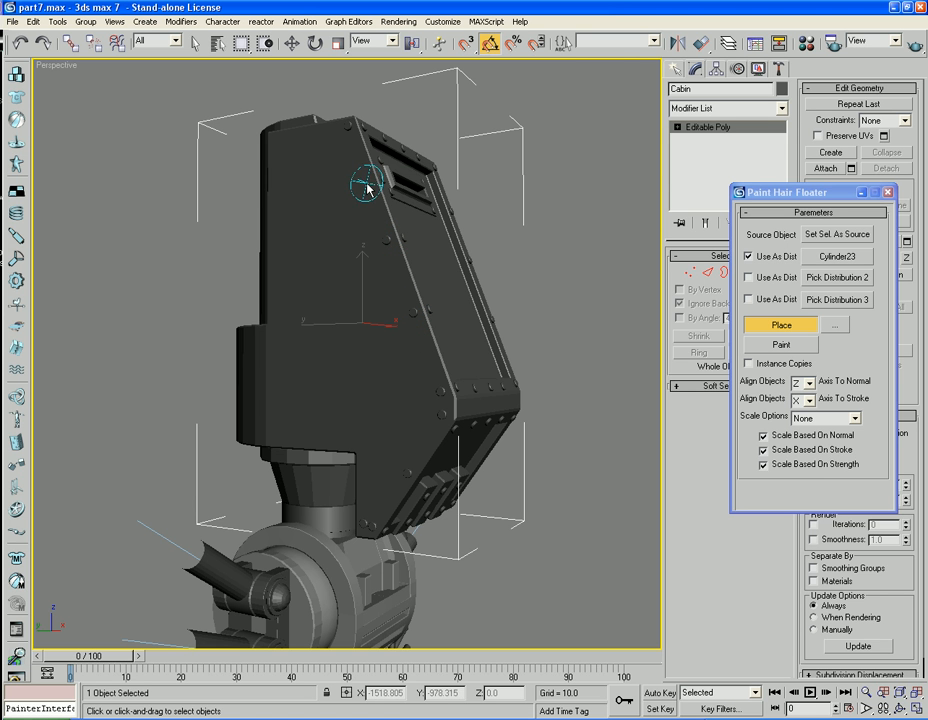
Place bolts along the opposite side panel's front edge and around the lower border of the rounded rear section.
middle_click_drag(547, 245, 390, 238, "alt")
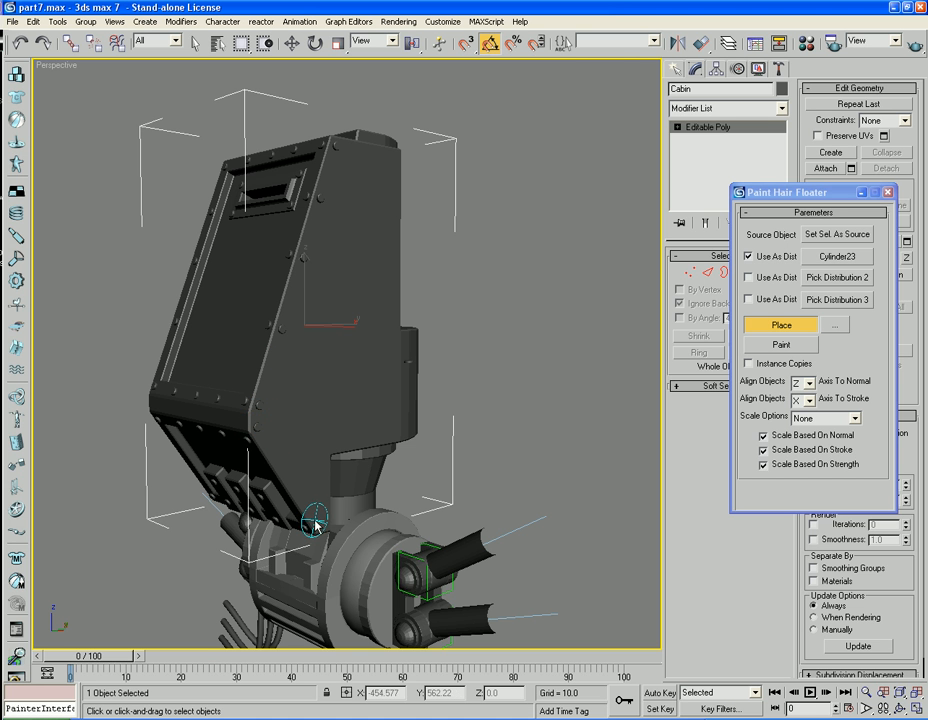
mouse_move(124, 321)
middle_mouse_down("alt")
mouse_move(317, 431)
mouse_move(207, 433)
mouse_move(317, 441)
middle_mouse_up("alt")
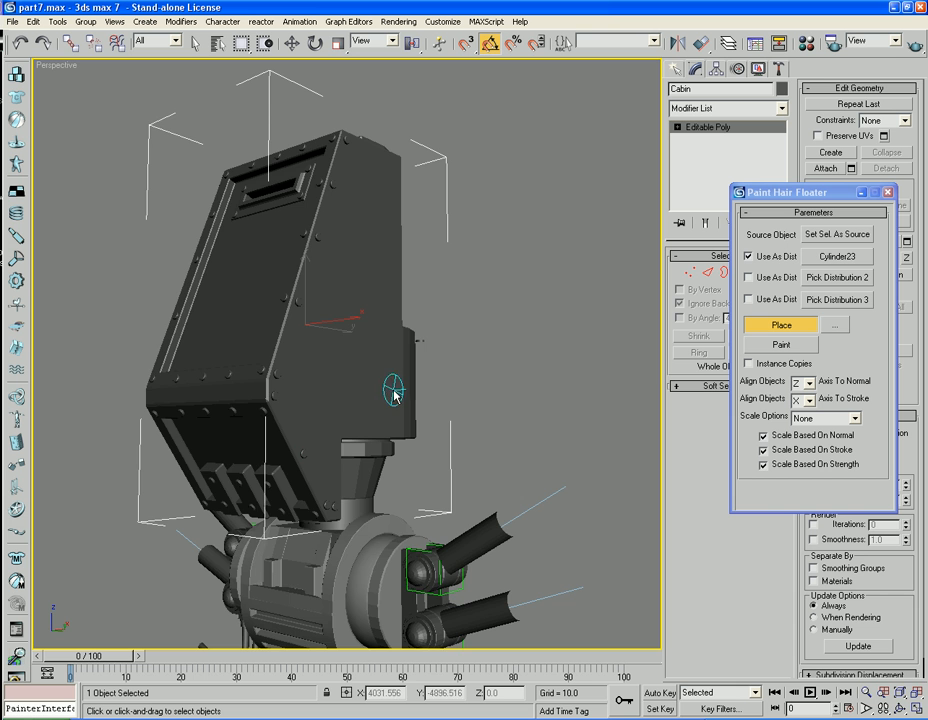
middle_click_drag(400, 386, 455, 264, "alt")
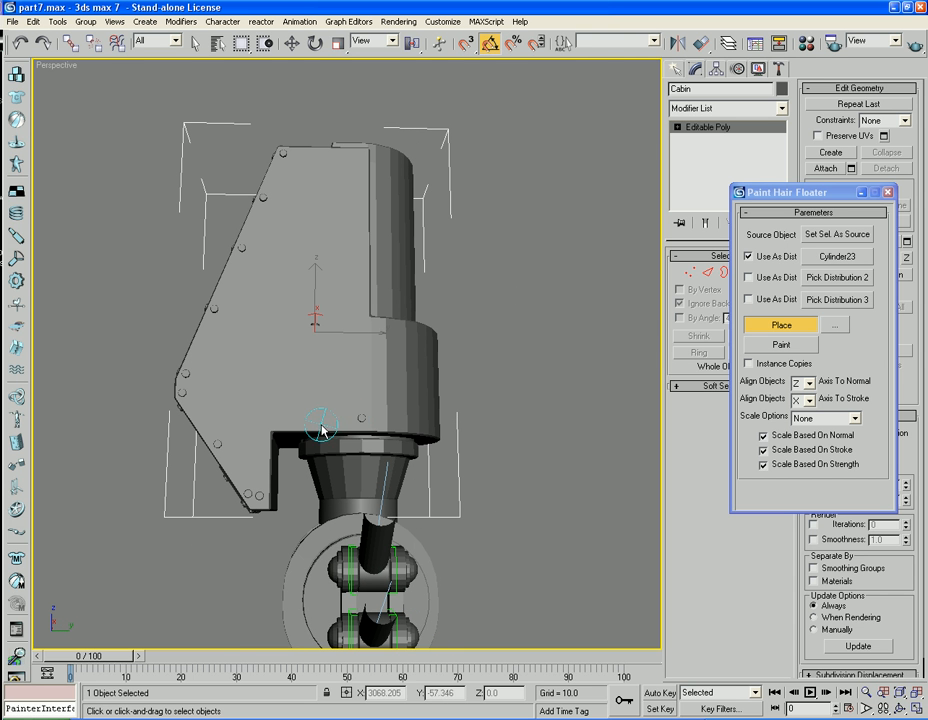
middle_click_drag(337, 462, 331, 422, "alt")
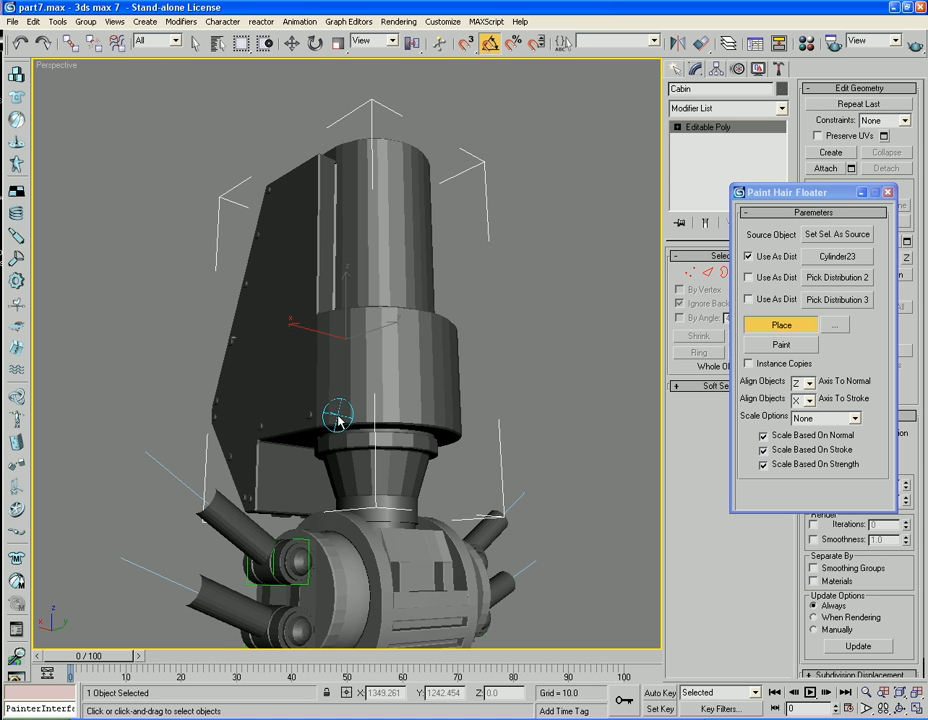
middle_click_drag(374, 416, 408, 445, "alt")
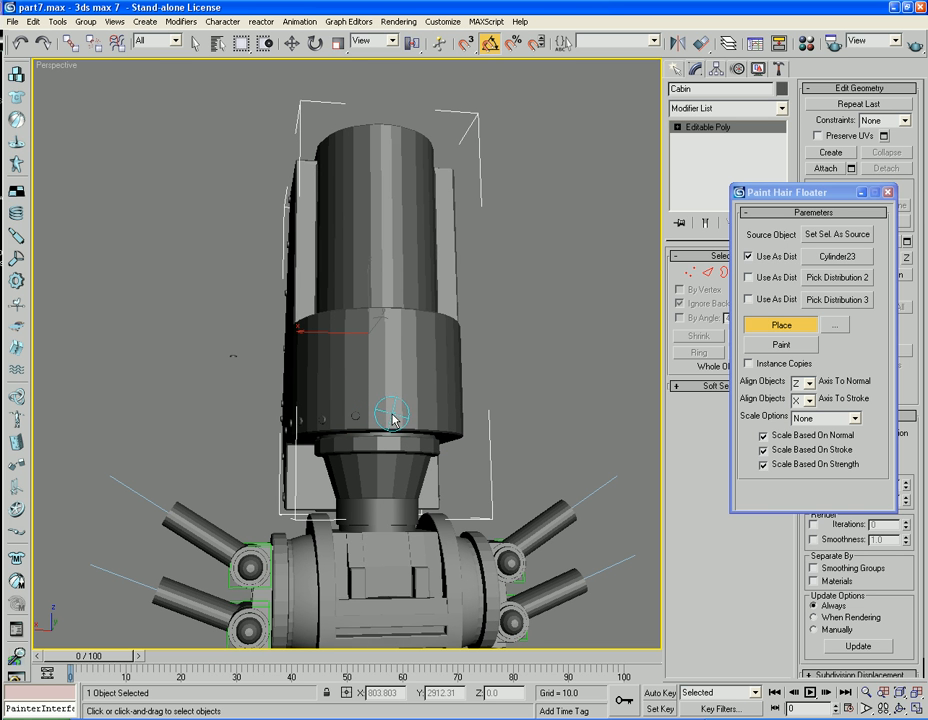
middle_click_drag(394, 425, 372, 431, "alt")
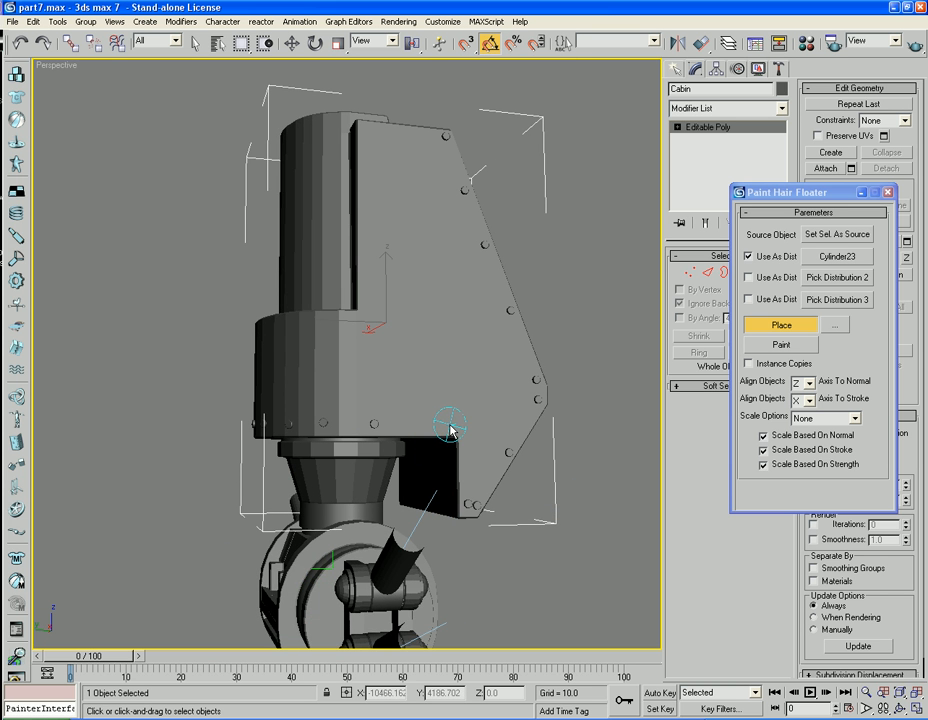
Place a row of five bolts across the front edge of the cabin's top face and turn off Place mode.
middle_click_drag(439, 325, 346, 435, "alt")
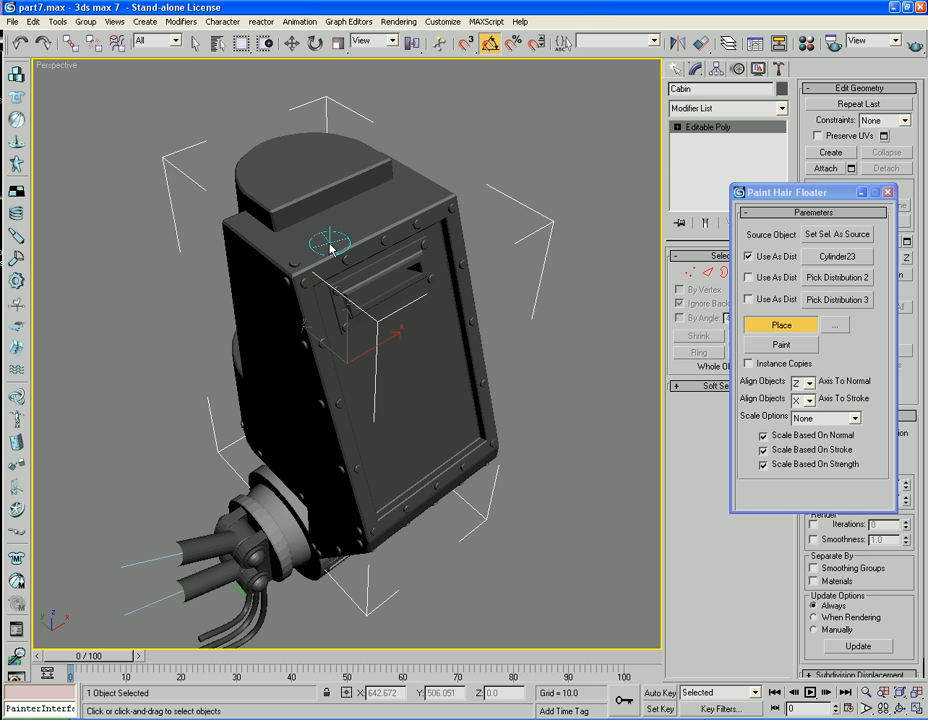
middle_click_drag(340, 242, 276, 259, "alt")
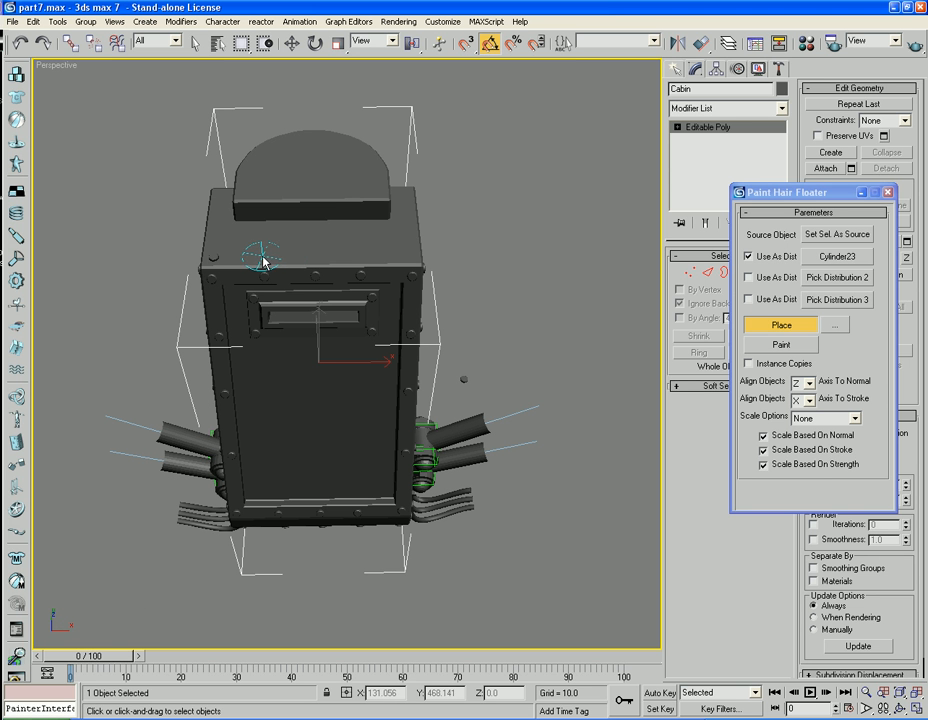
left_click(315, 256)
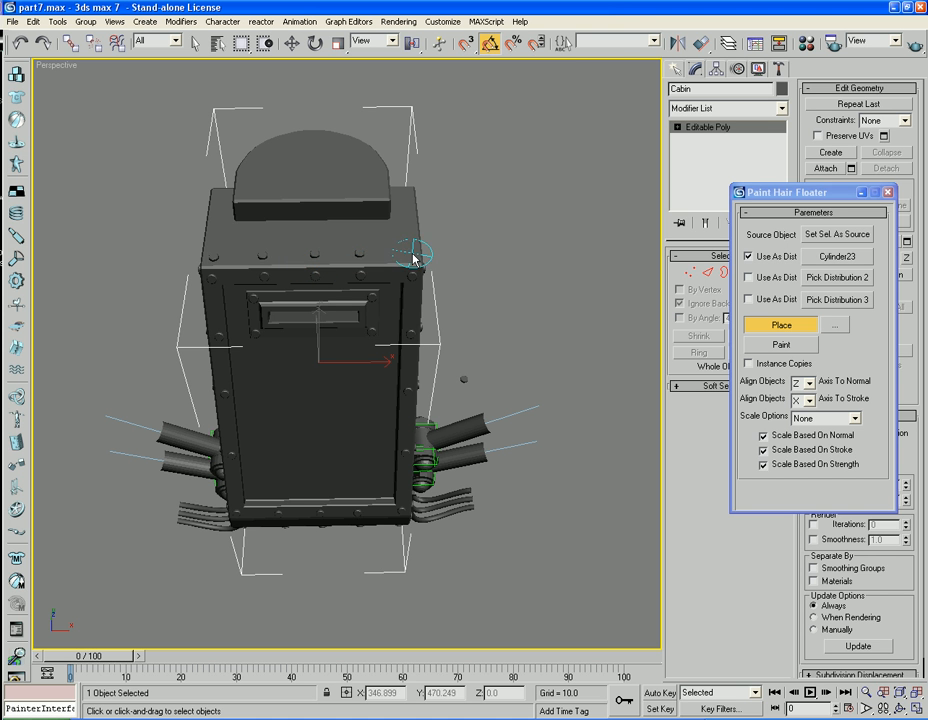
middle_click_drag(483, 286, 456, 229, "alt")
scroll(414, 222, "down", 5)
left_click(782, 326)
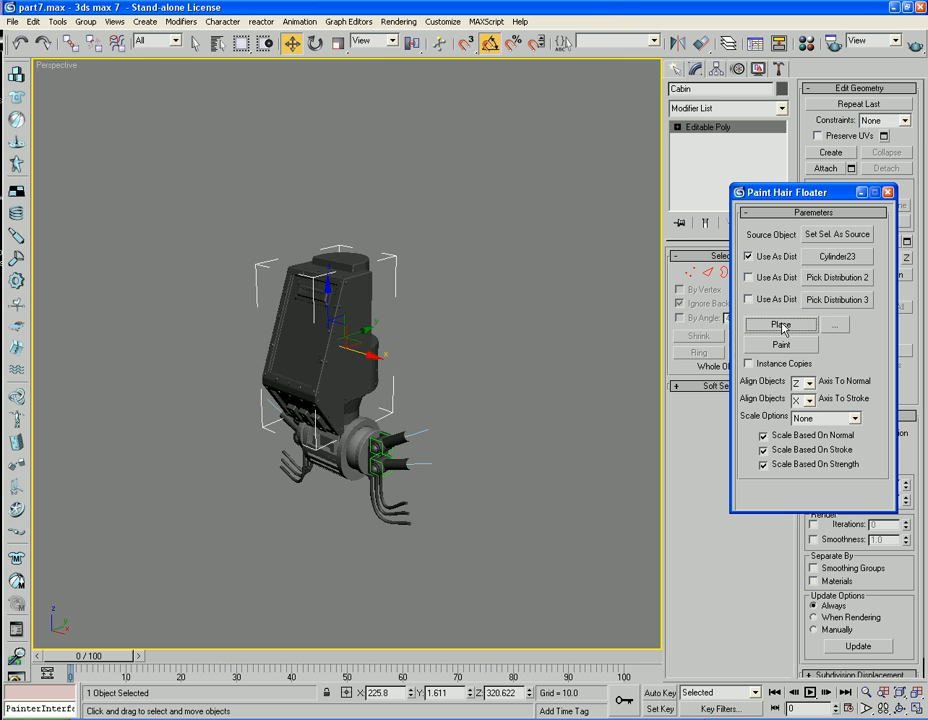
Select the cabin with all its bolts and remove the lower body and neck parts from the selection.
middle_click_drag(582, 380, 512, 407, "alt")
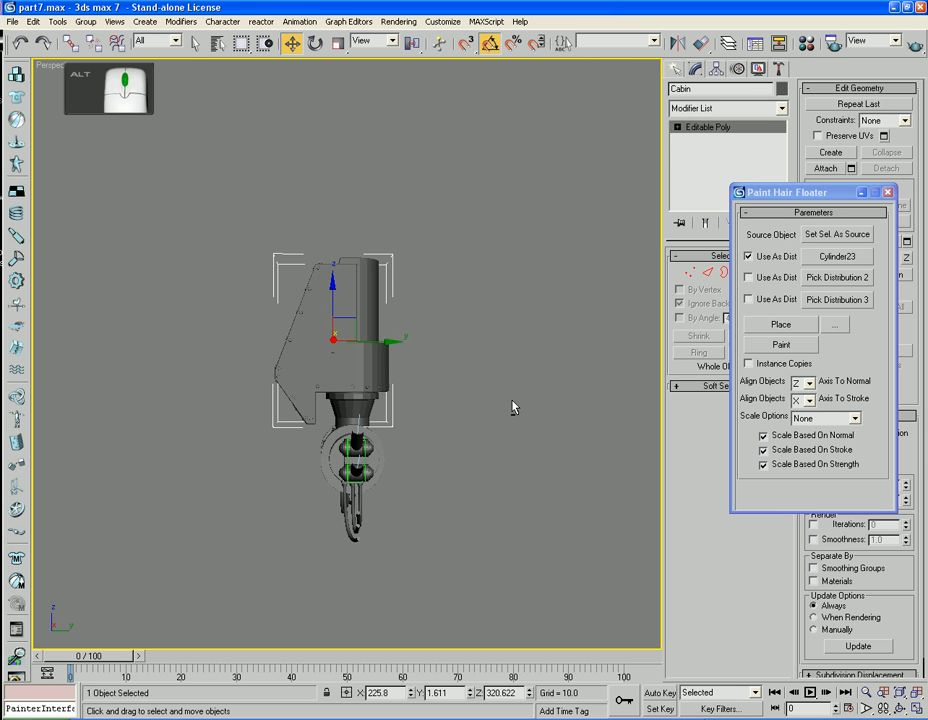
left_click_drag(475, 217, 200, 429)
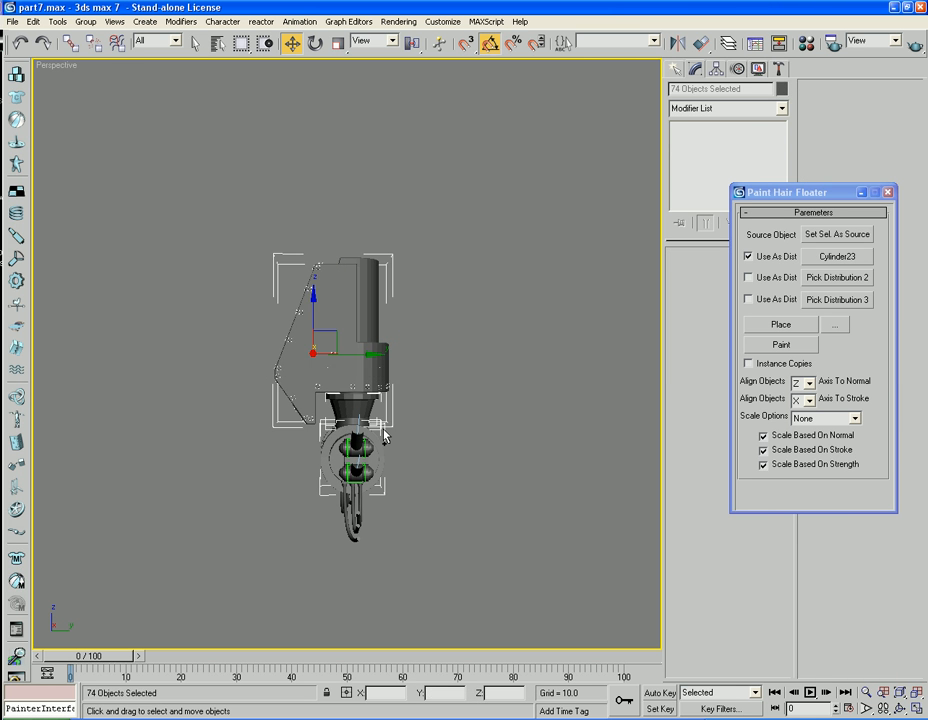
left_click(325, 443, "ctrl")
left_click(346, 423, "ctrl")
left_click(354, 413, "ctrl")
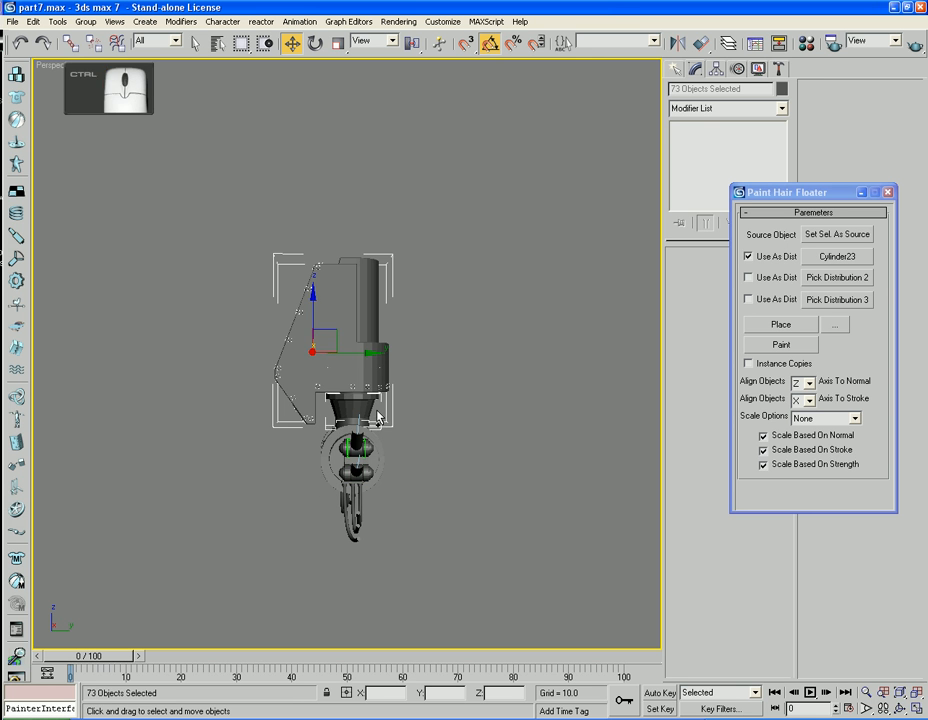
left_click(354, 404, "ctrl")
left_click(335, 423, "ctrl")
left_click(335, 423, "ctrl")
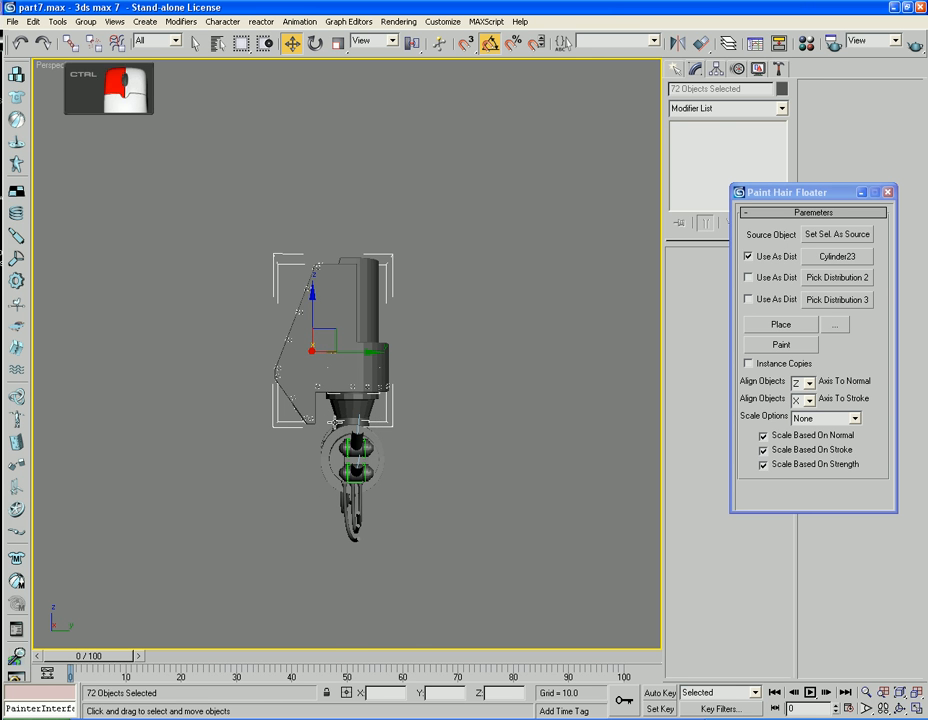
Turn on edged faces, remove the remaining non-cabin parts from the selection and isolate the cabin with its bolts.
scroll(404, 434, "up", 5)
key("F4")
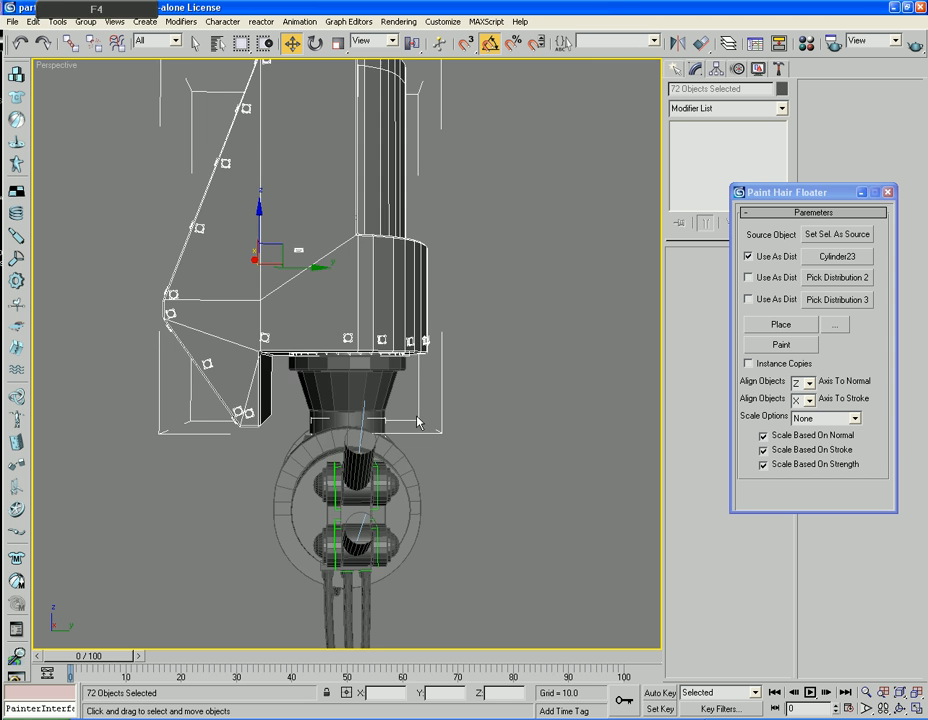
middle_click_drag(316, 419, 402, 394, "alt")
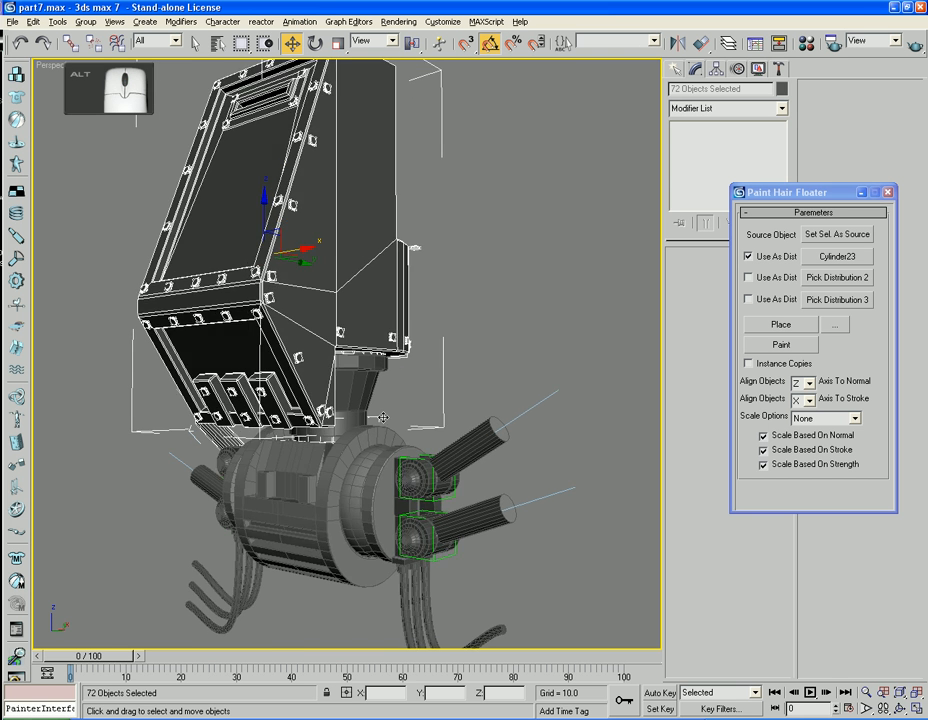
left_click(229, 320, "ctrl")
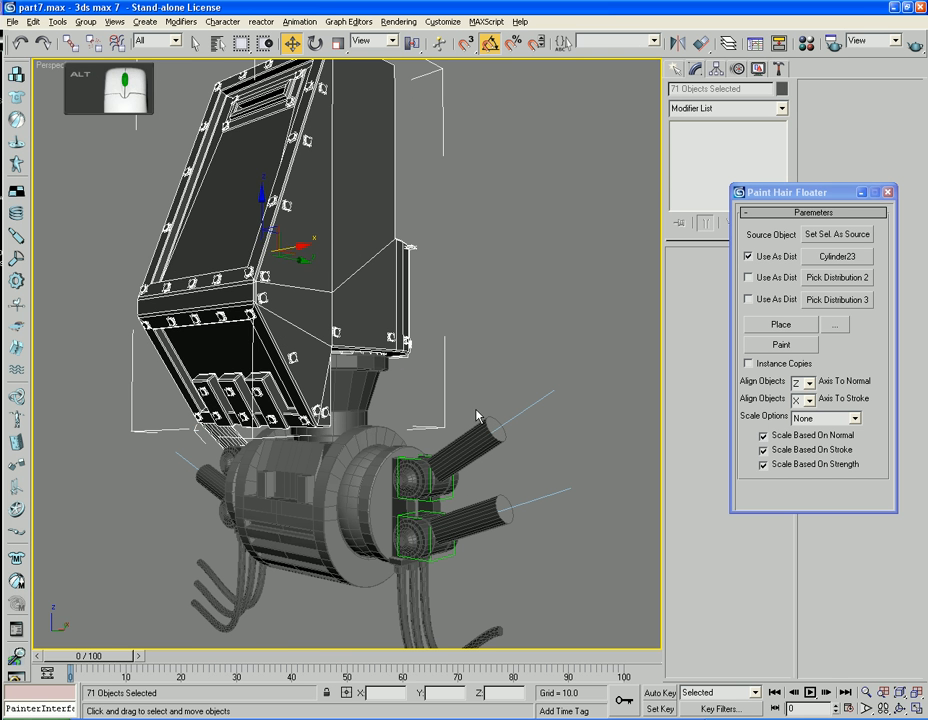
middle_click_drag(481, 365, 338, 413, "alt")
left_click(465, 412, "ctrl")
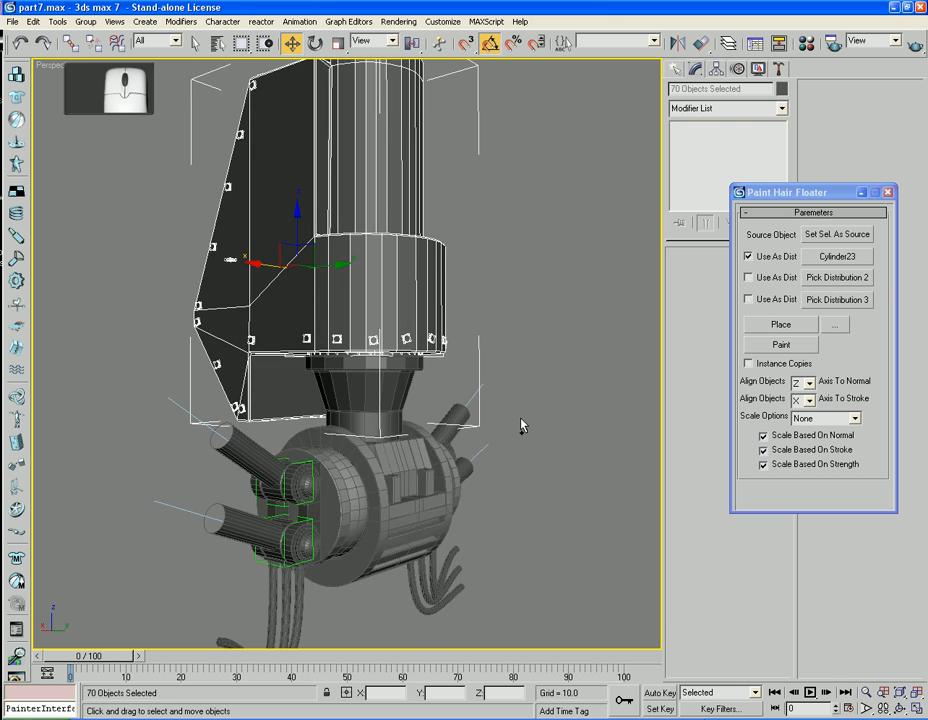
middle_click_drag(521, 422, 441, 426, "alt")
right_click(524, 312)
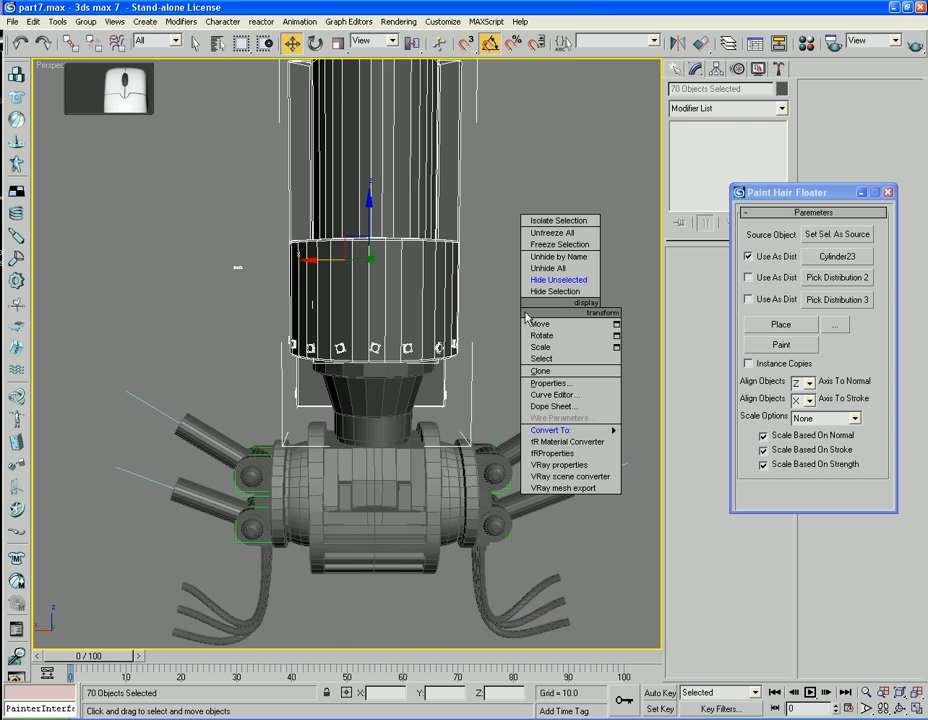
left_click(558, 220)
Delete the source bolt Cylinder23 floating beside the cabin.
middle_click_drag(263, 344, 485, 338, "alt")
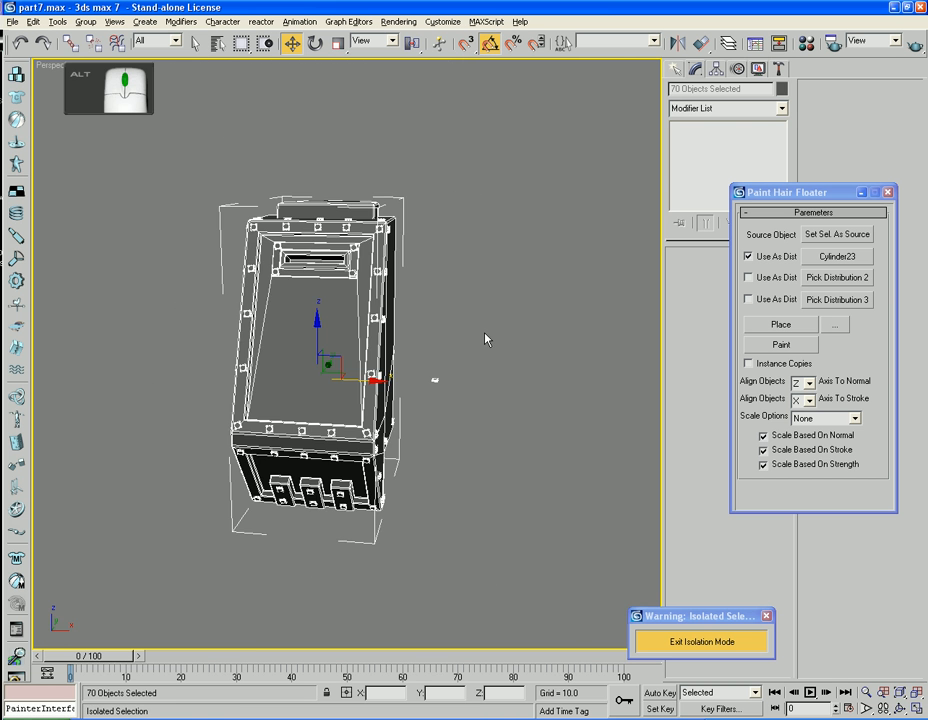
left_click(456, 369)
left_click_drag(456, 369, 433, 416)
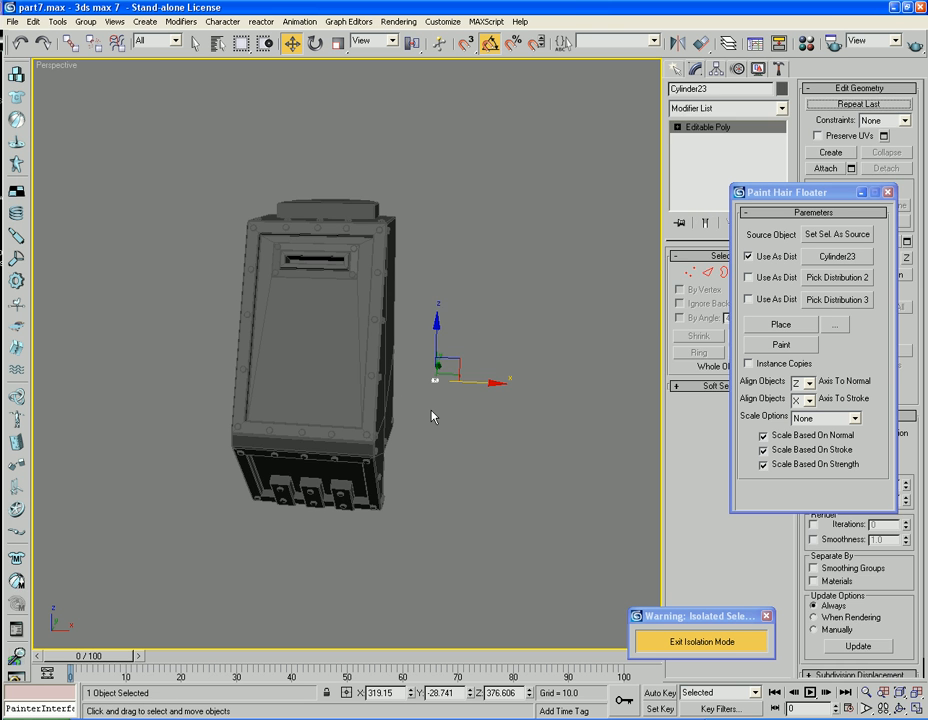
key("Delete")
Close the Paint Hair Floater and attach all listed bolts and remaining pieces to the cabin's editable poly.
left_click(350, 355)
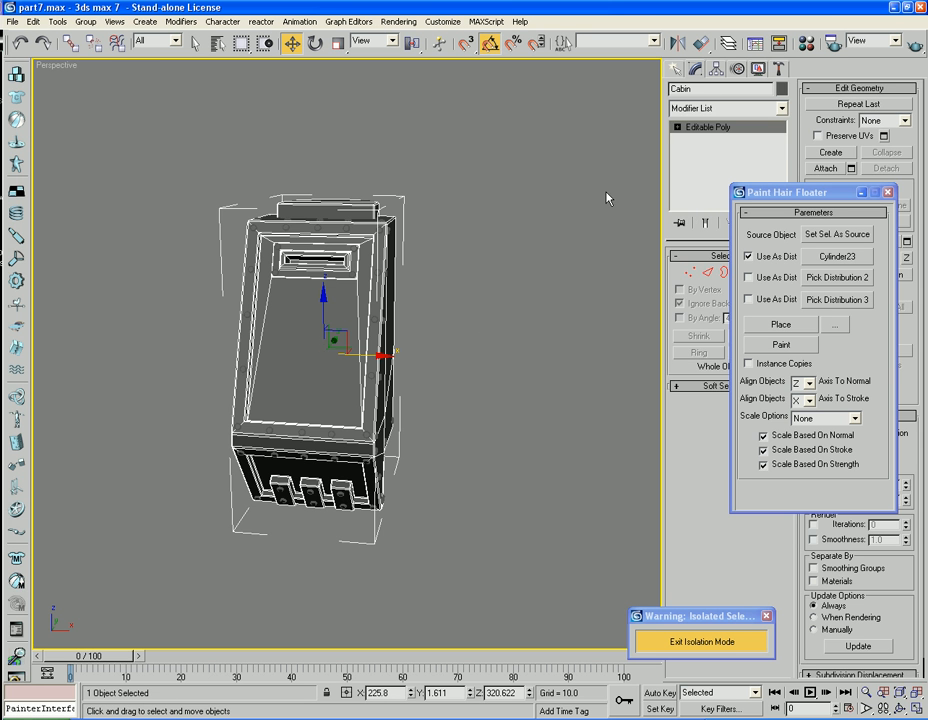
left_click(886, 193)
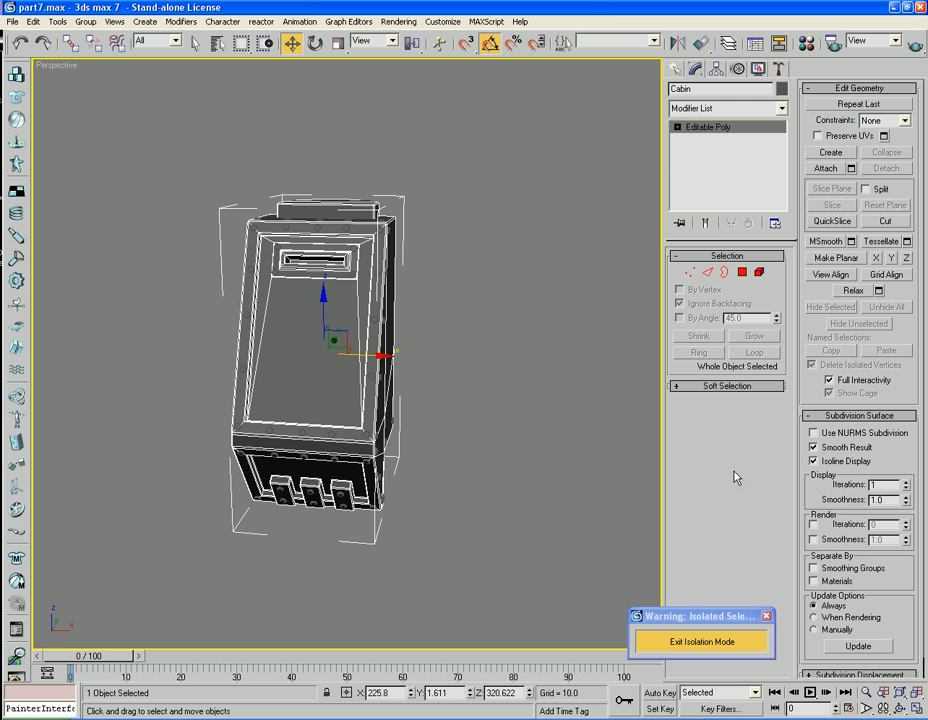
left_click(850, 169)
left_click_drag(358, 262, 358, 607)
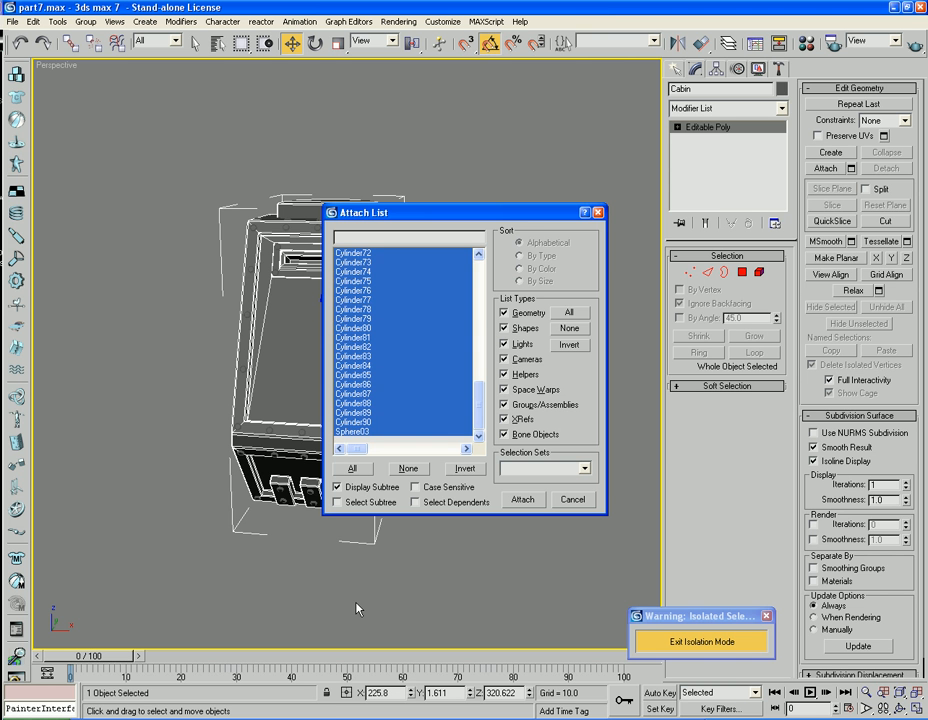
left_click(522, 500)
Turn off edged faces, exit isolation mode, clear the selection and frame the whole robot.
left_click(543, 368)
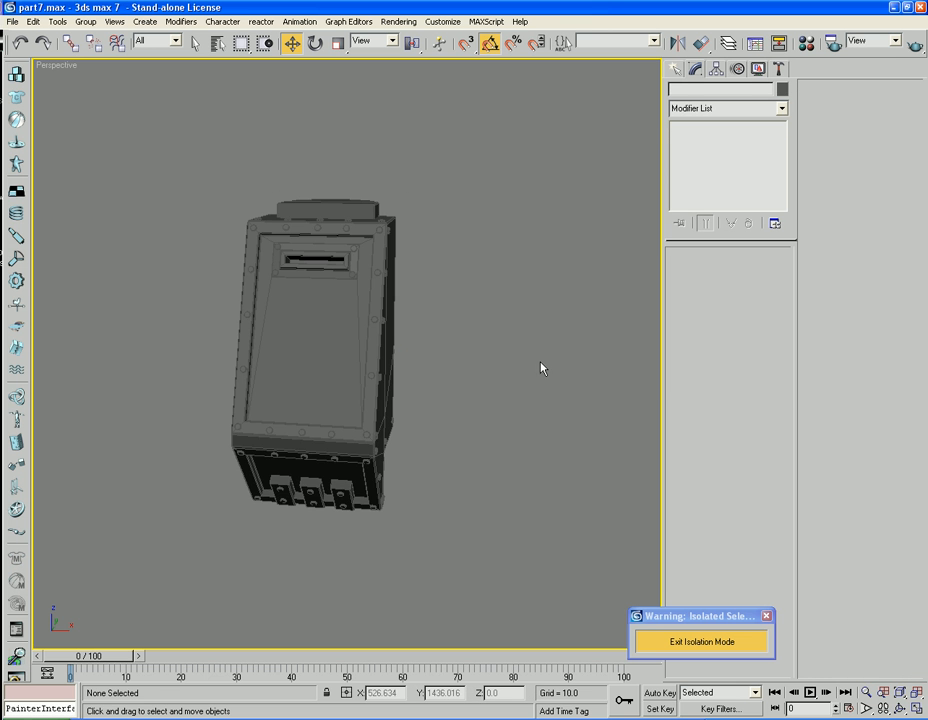
left_click(368, 355)
key("F4")
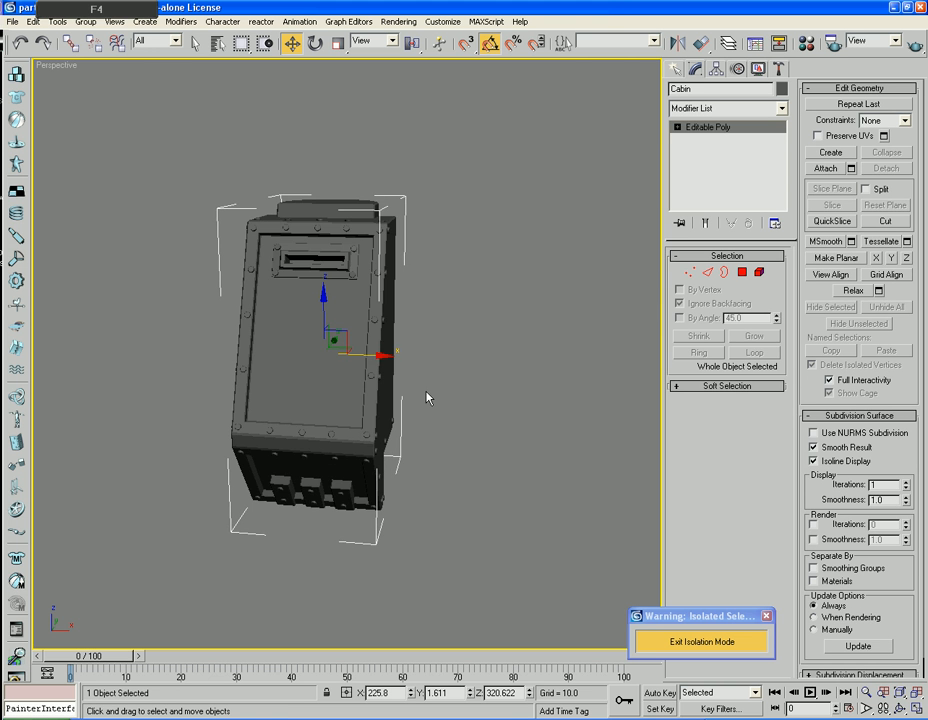
mouse_move(429, 397)
middle_mouse_down("alt")
mouse_move(273, 377)
mouse_move(518, 333)
mouse_move(427, 373)
middle_mouse_up("alt")
left_click(676, 640)
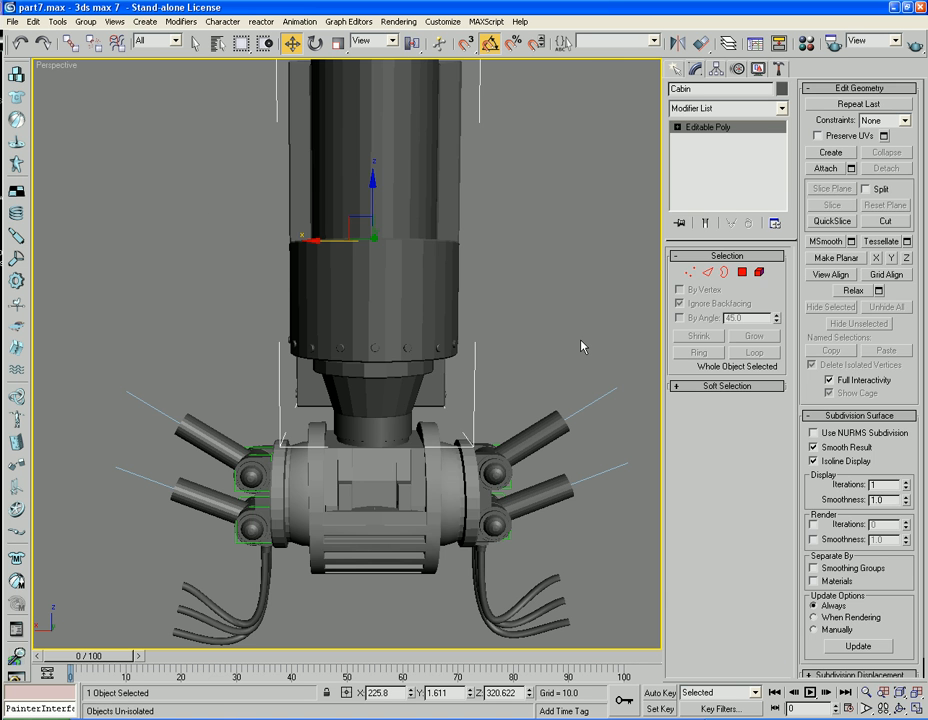
left_click(582, 346)
key("z")
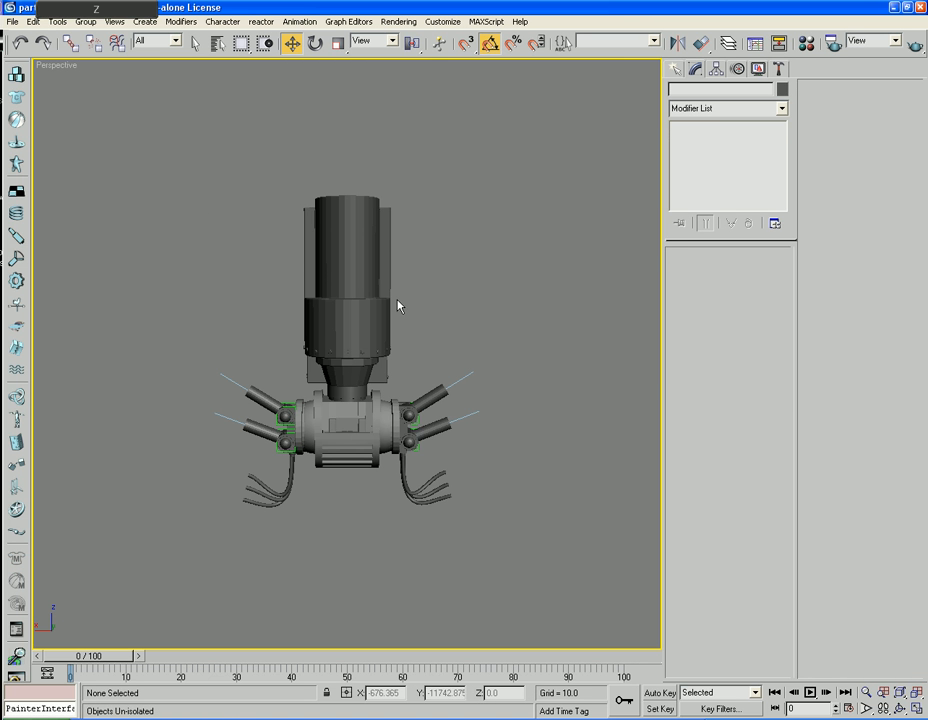
Select the cabin and apply a Smooth modifier to it.
left_click(398, 306)
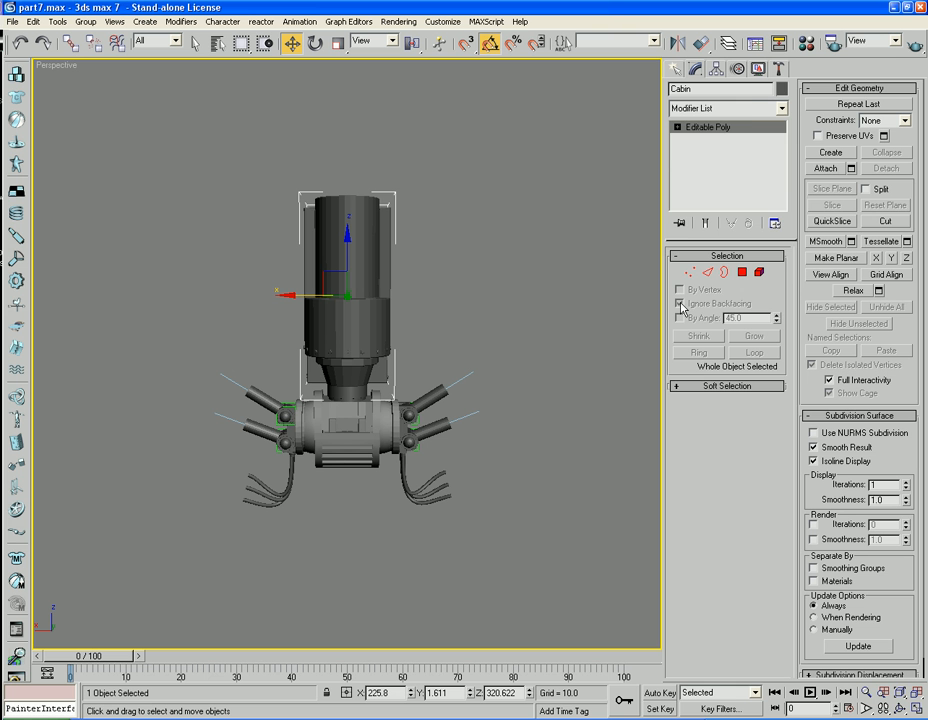
left_click(753, 108)
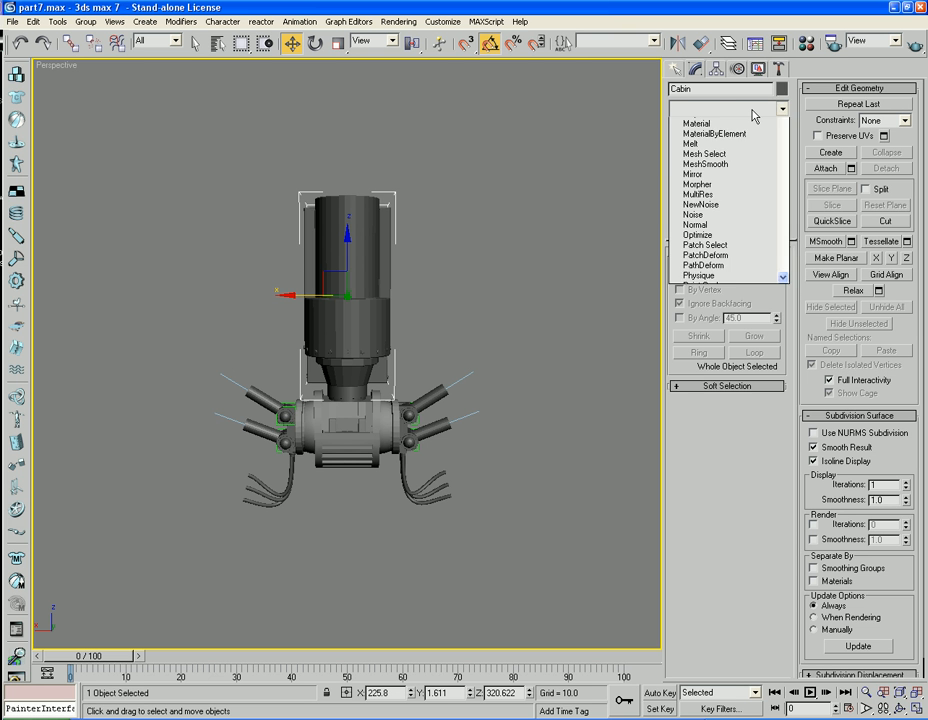
key("s")
key("s")
key("s")
key("s")
key("s")
key("s")
key("s")
key("s")
key("s")
key("s")
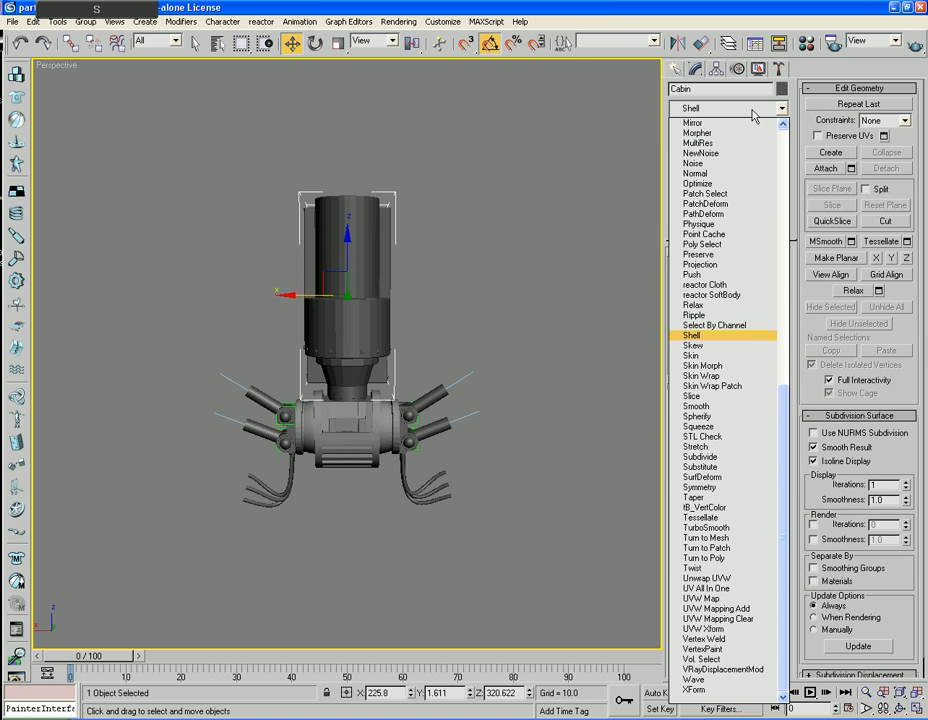
key("Return")
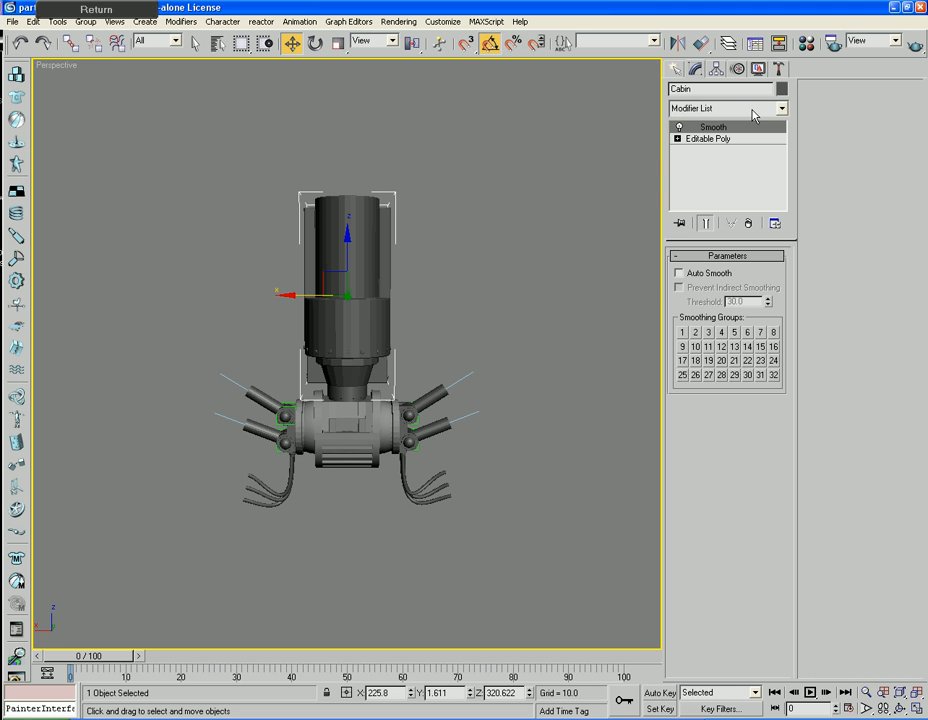
Enable Auto Smooth on the cabin's Smooth modifier with a threshold of 14, and clear the selection.
left_click(679, 273)
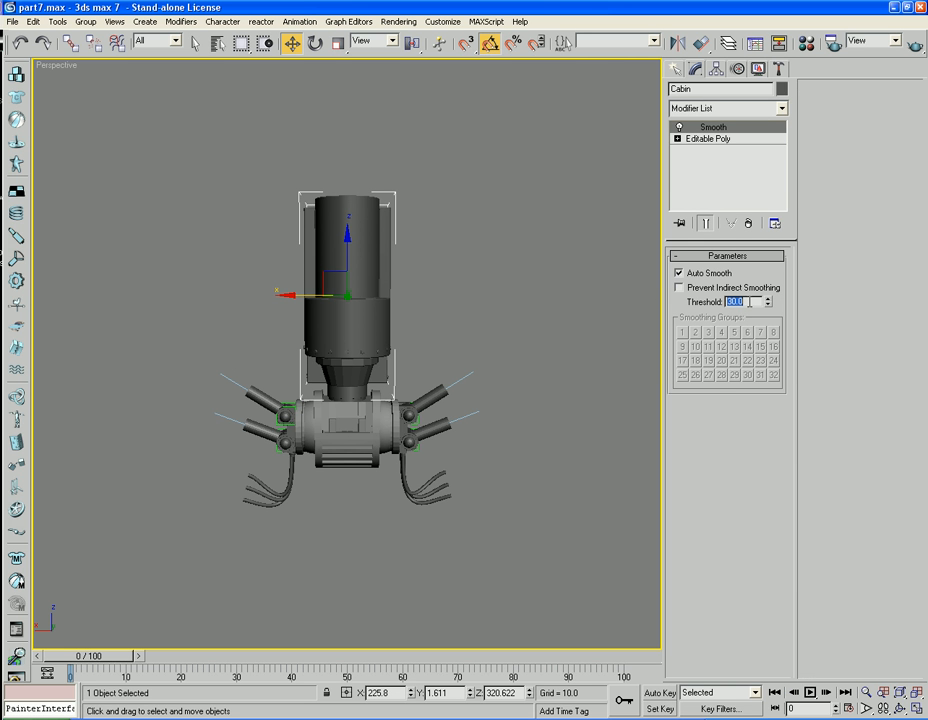
type("14.0")
key("Return")
left_click(458, 271)
middle_click_drag(458, 271, 708, 282, "alt")
scroll(536, 277, "up", 5)
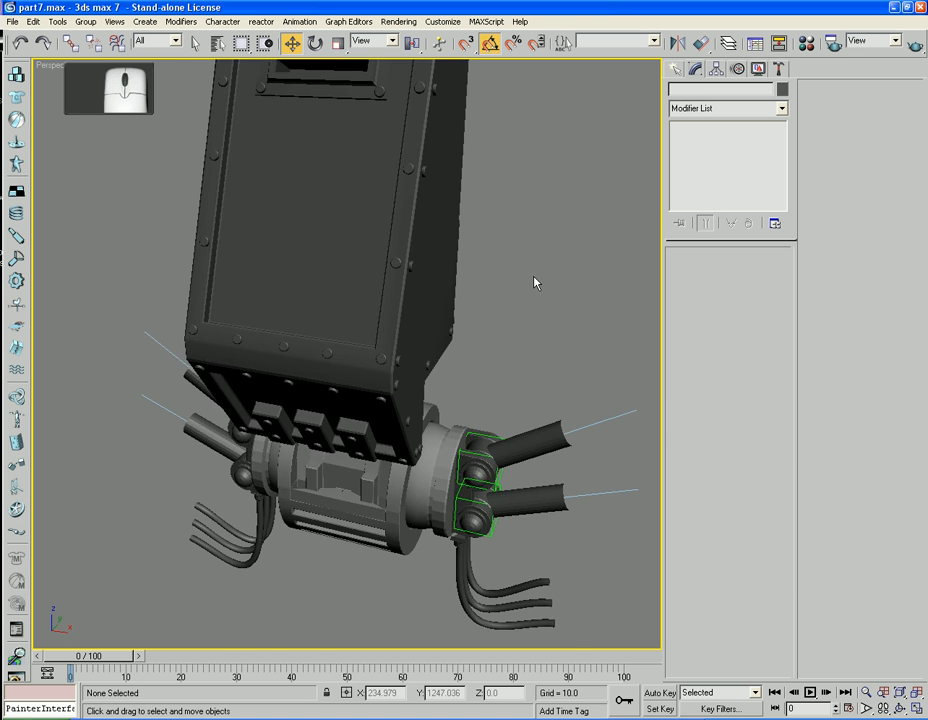
middle_click_drag(536, 277, 538, 408)
Select the cabin and convert it to an Editable Poly to collapse the Smooth modifier.
right_click(437, 338)
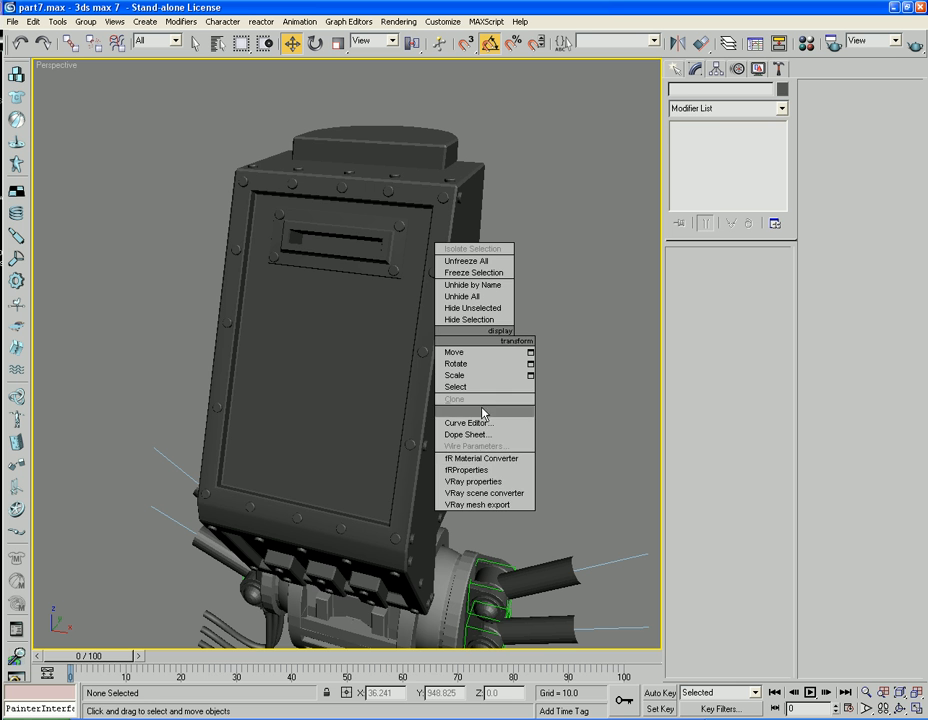
left_click(354, 406)
left_click(353, 405)
right_click(353, 402)
mouse_move(383, 523)
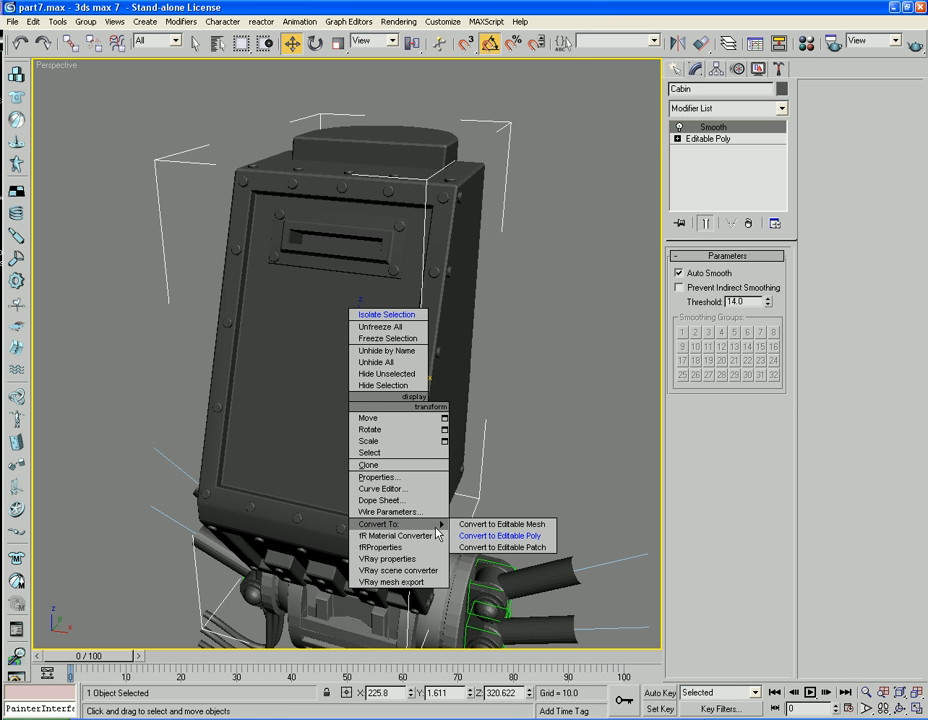
left_click(507, 534)
Select all parts of the robot, assign them the 01 - Default material, and clear the selection.
scroll(522, 414, "down", 7)
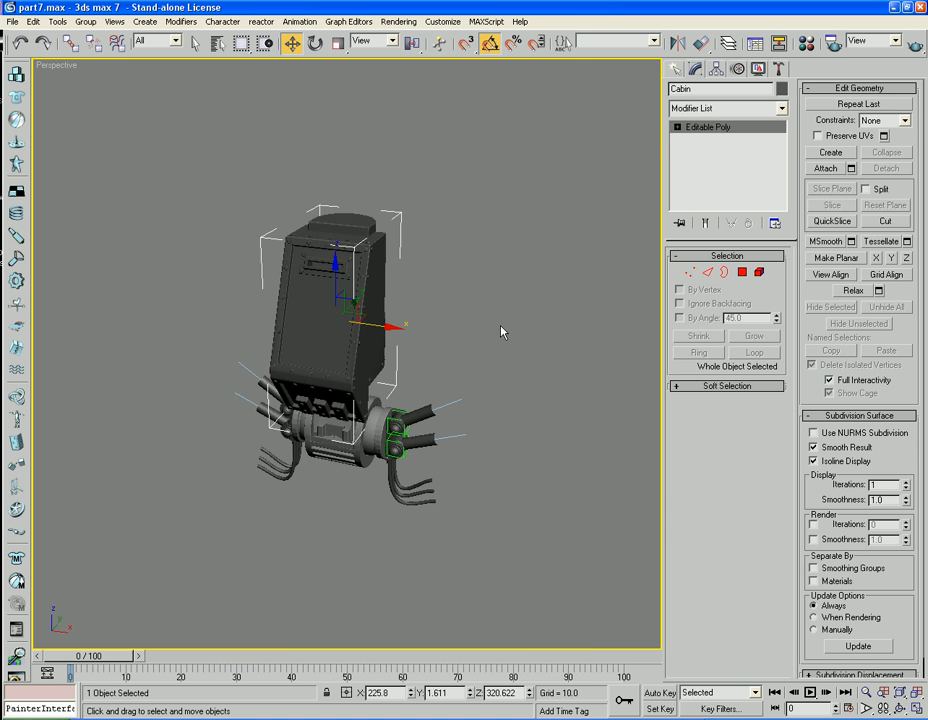
middle_click_drag(479, 285, 480, 320)
left_click_drag(453, 277, 272, 545)
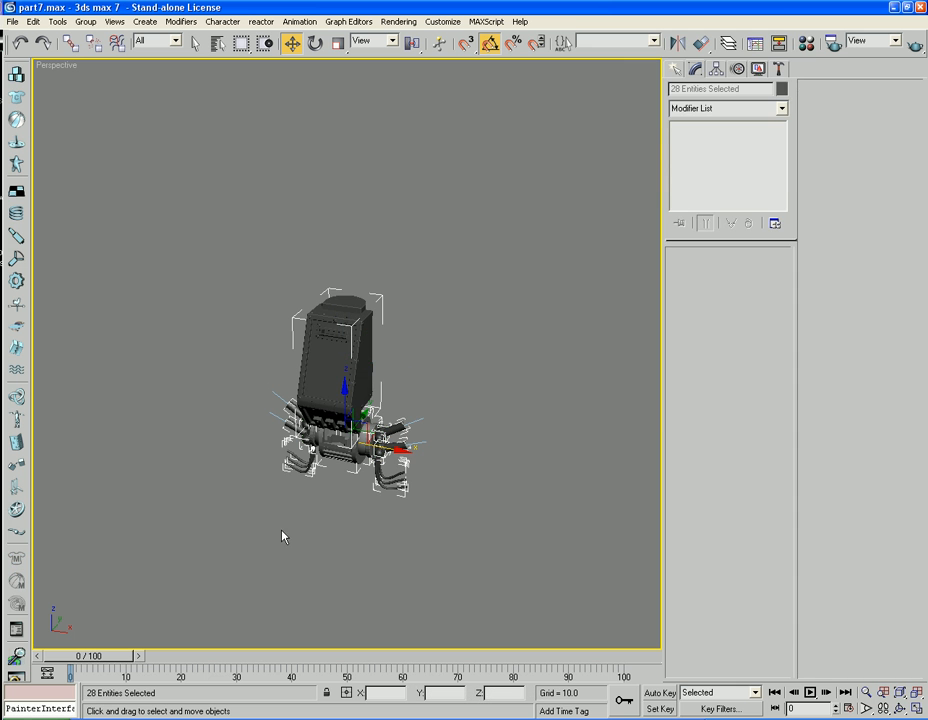
key("m")
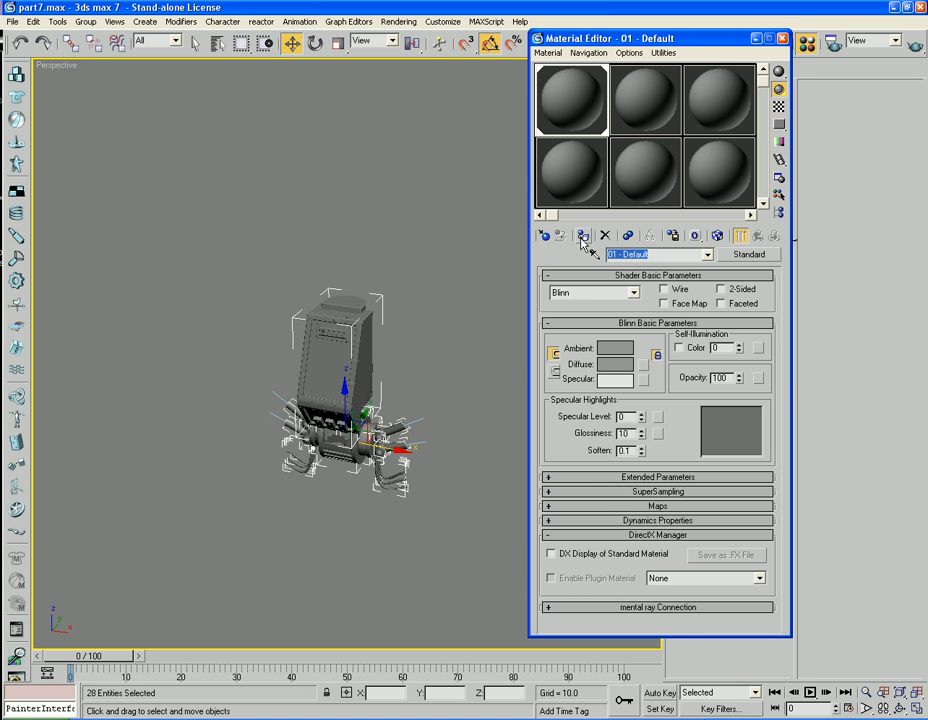
left_click(782, 38)
left_click(445, 445)
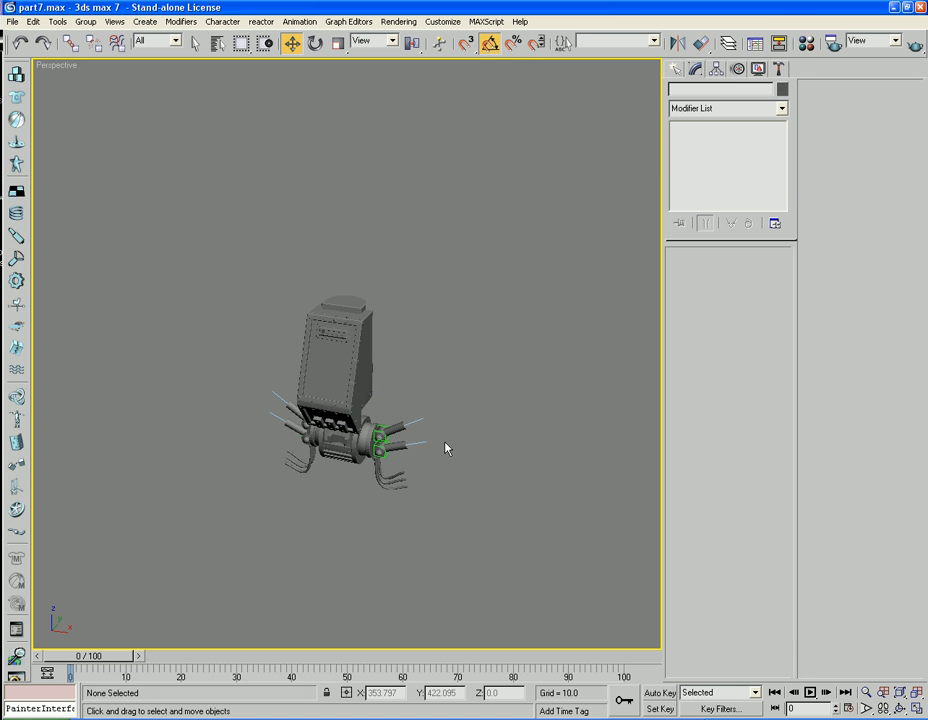
middle_click_drag(445, 445, 501, 427, "alt")
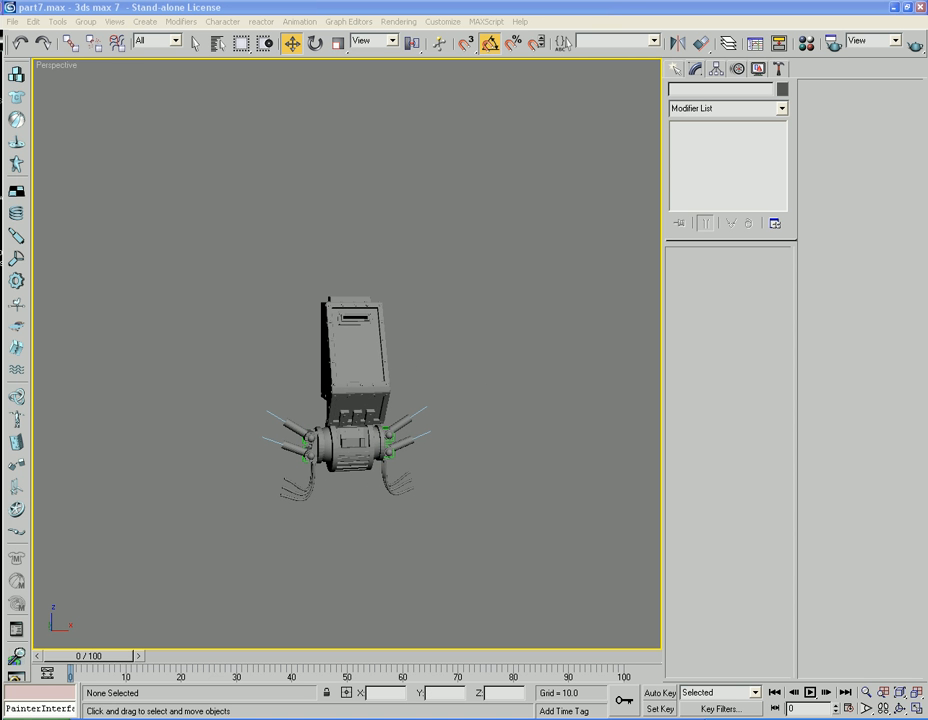